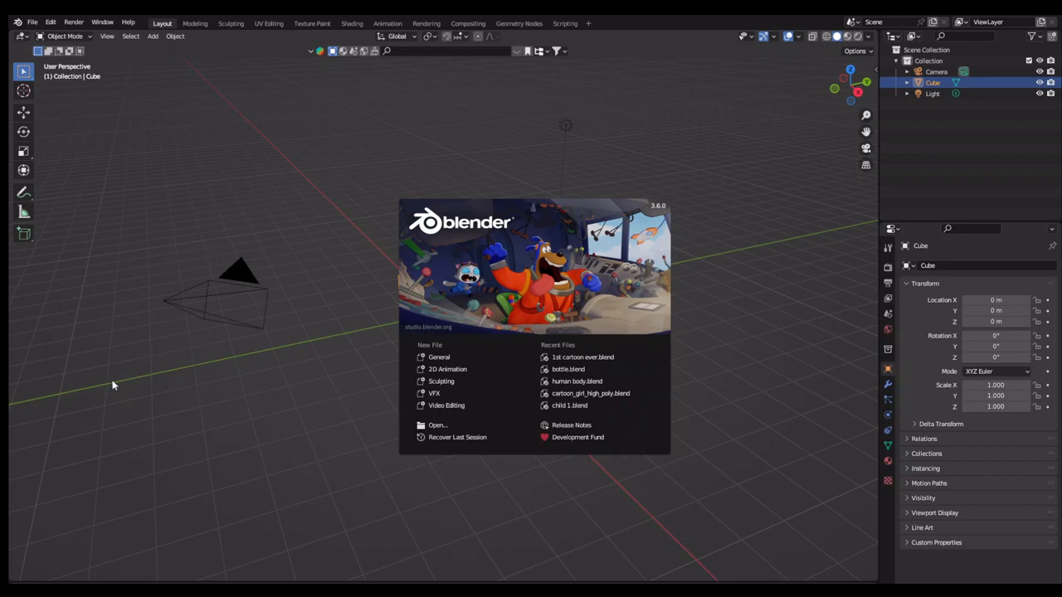
# Dismiss the splash screen and delete the default camera and light from the scene
pyautogui.click(304, 417)
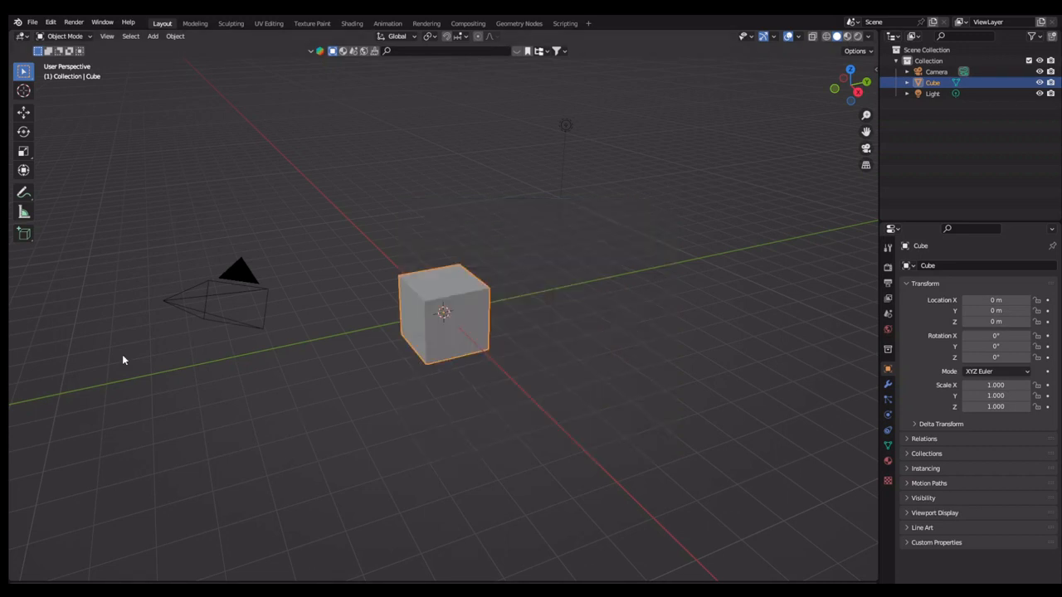
pyautogui.click(237, 277)
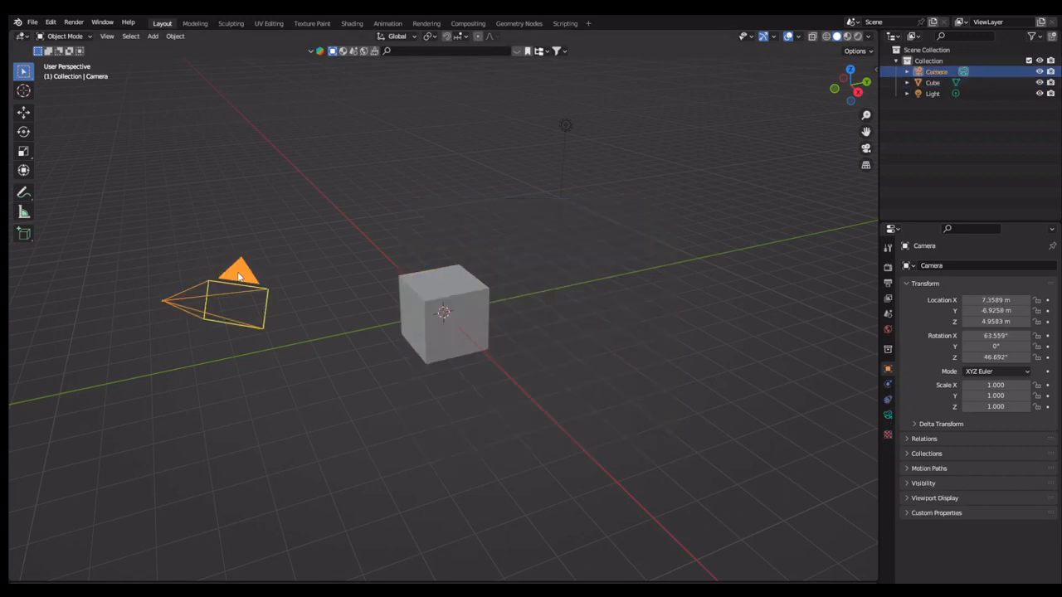
pyautogui.press('Delete')
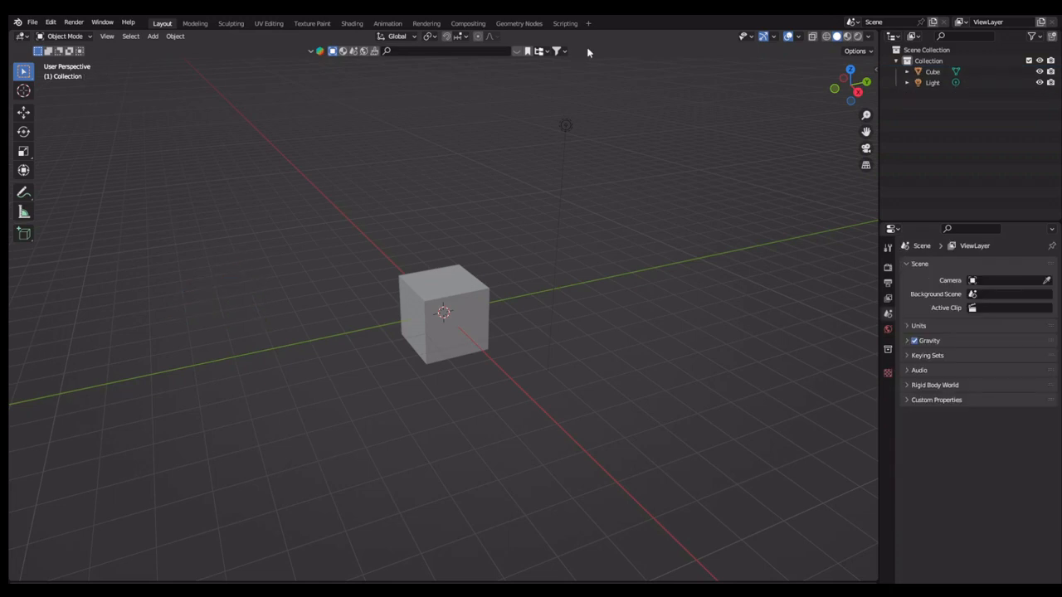
pyautogui.click(564, 125)
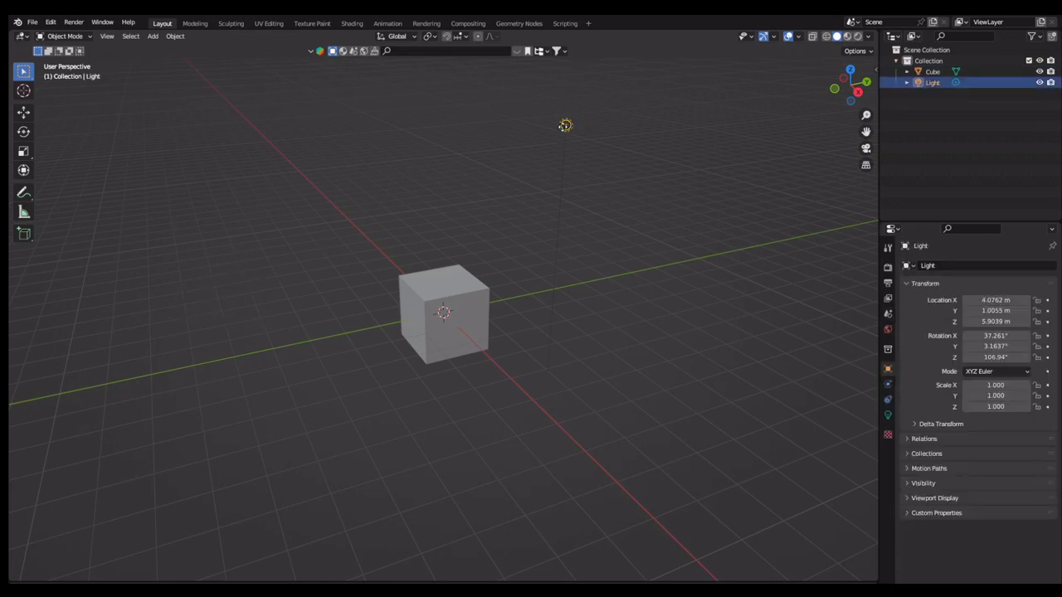
pyautogui.press('Delete')
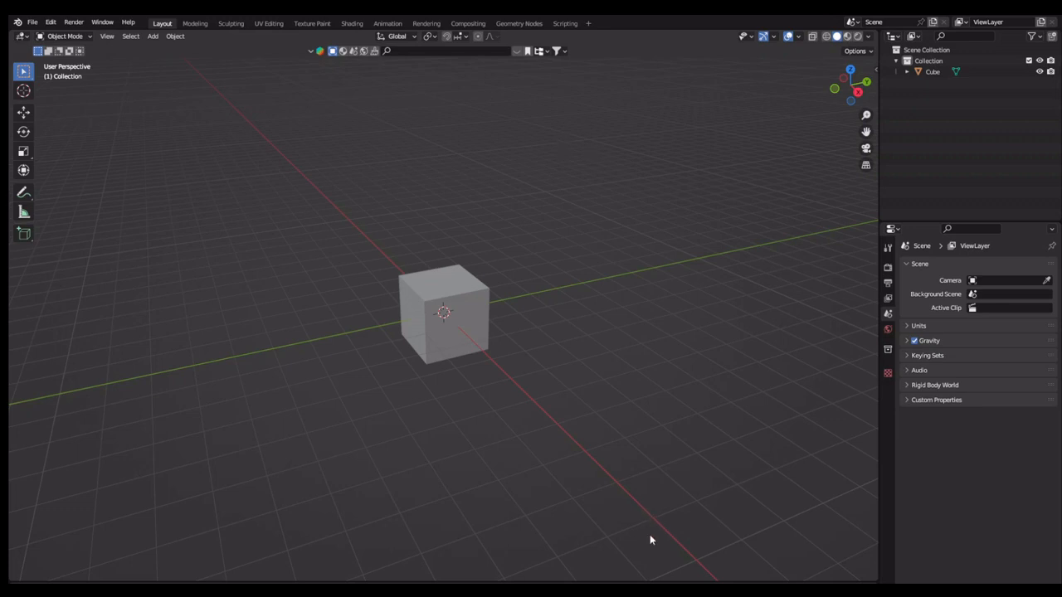
# Move the cube about 1.09 m up along the Z axis in front view, placing it just above the ground line
pyautogui.press('KP_1')
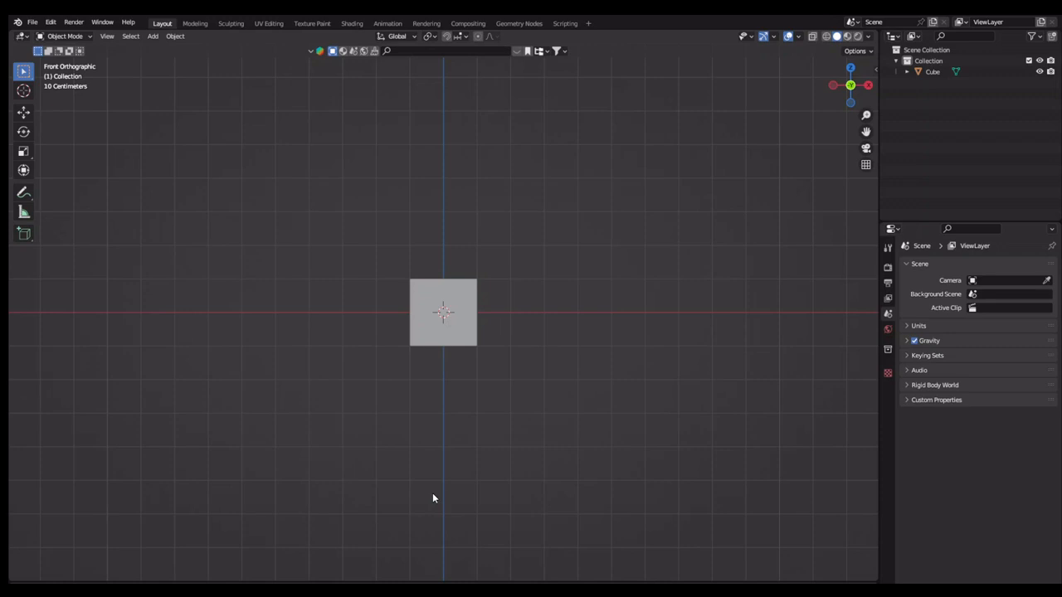
pyautogui.click(453, 291)
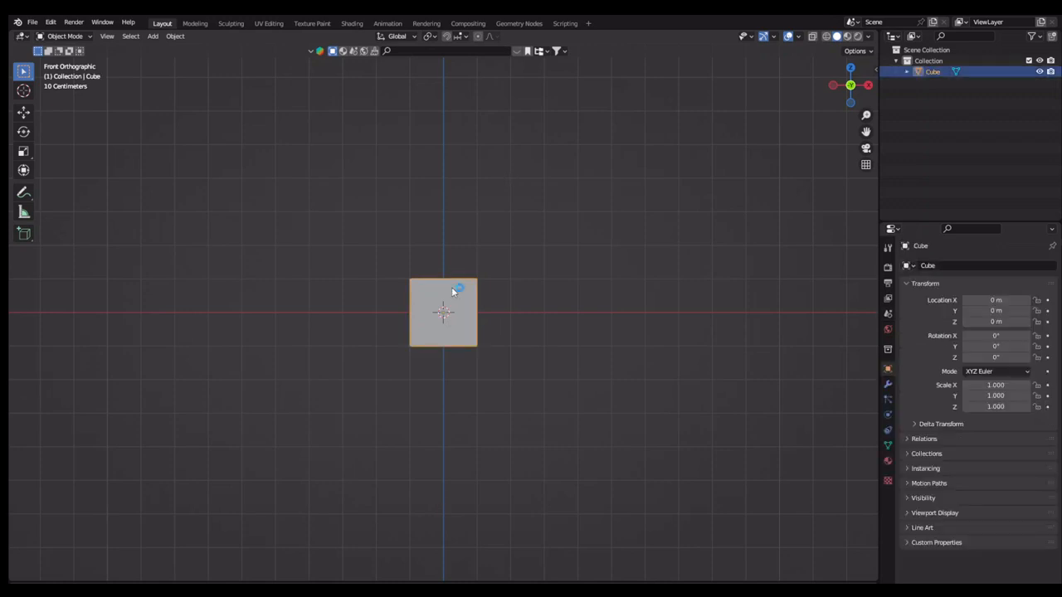
pyautogui.moveTo(453, 292); pyautogui.dragTo(450, 252)
pyautogui.press('z')
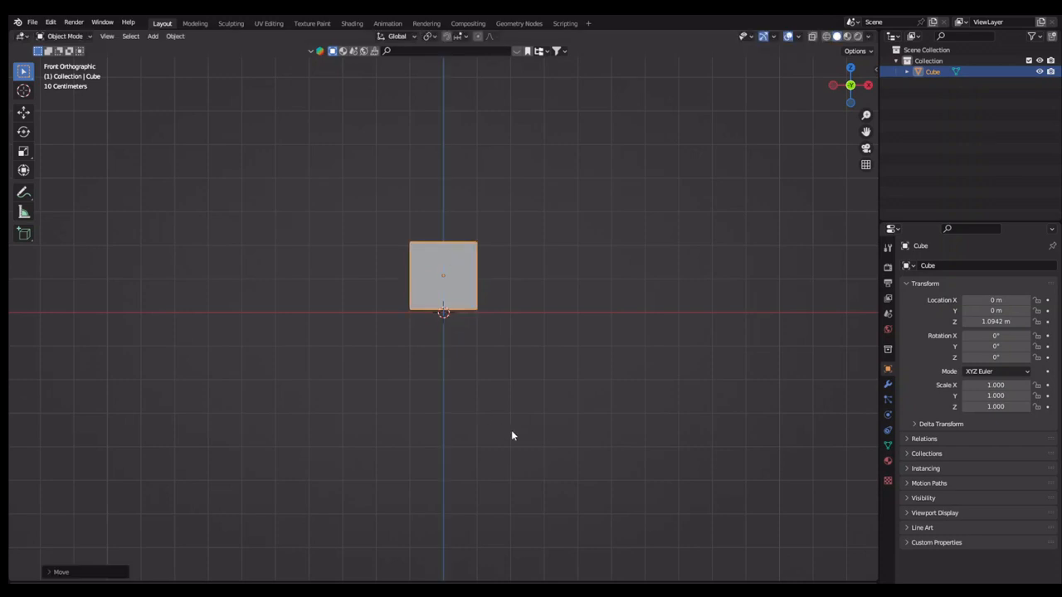
# Examine the raised cube's placement in the right, top and front orthographic views
pyautogui.press('KP_3')
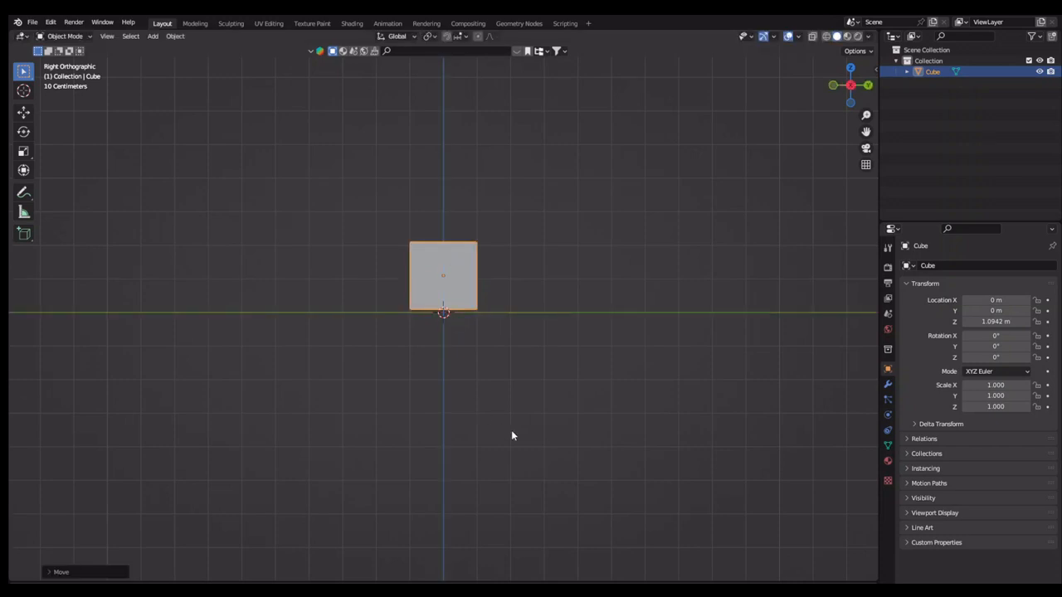
pyautogui.press('KP_7')
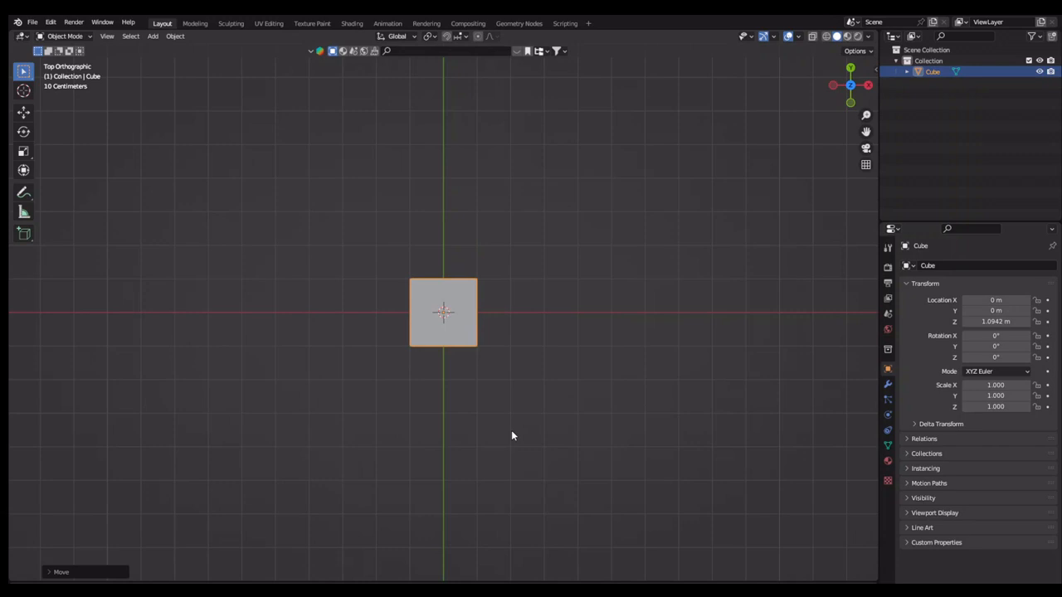
pyautogui.press('KP_1')
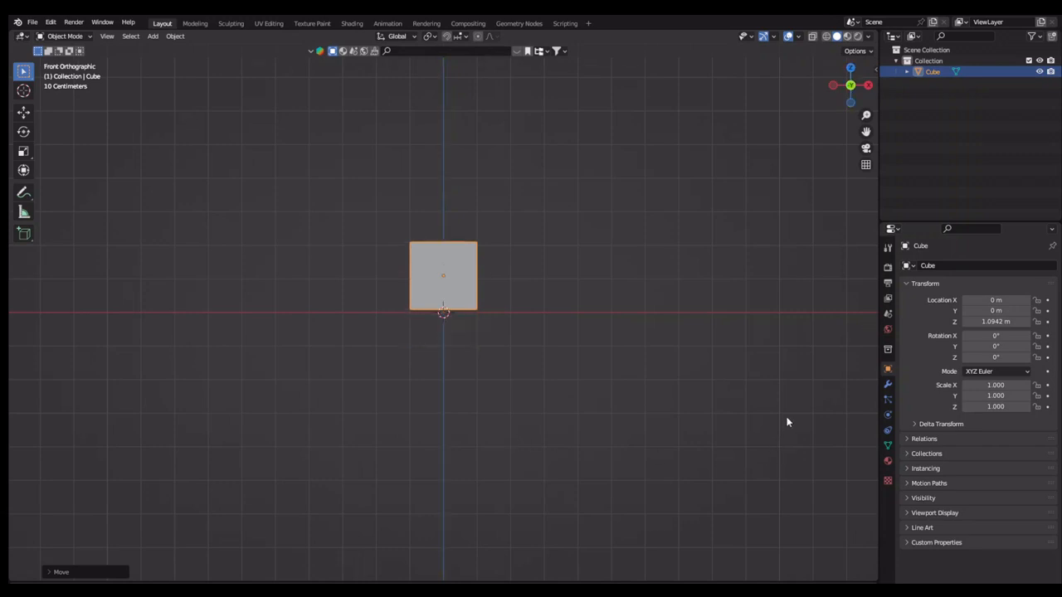
pyautogui.scroll(4, 699, 394)
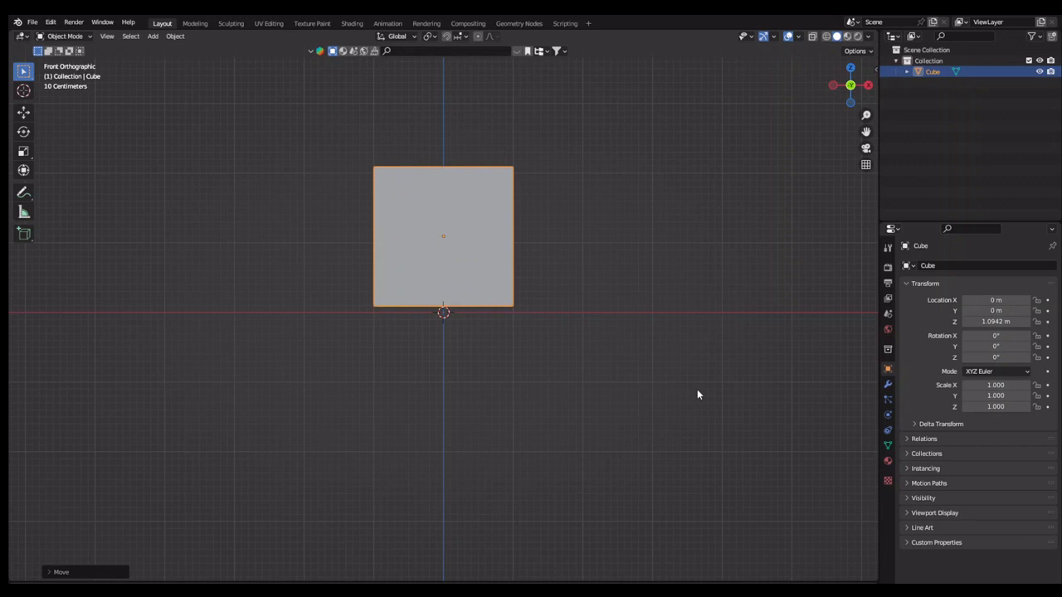
pyautogui.keyDown('shift'); pyautogui.moveTo(697, 395); pyautogui.dragTo(661, 551, button='middle'); pyautogui.keyUp('shift')
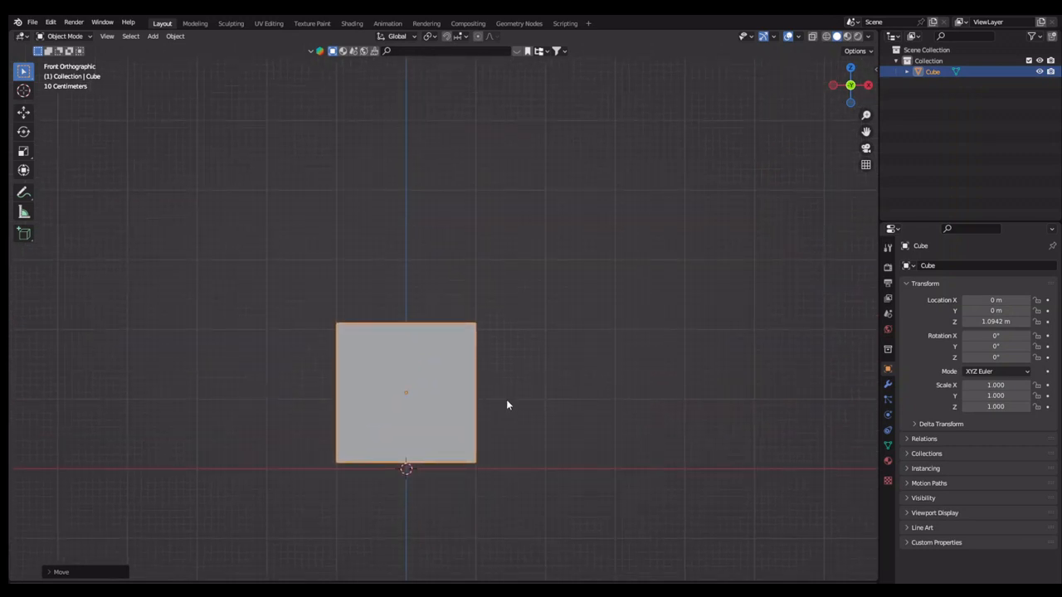
pyautogui.scroll(2, 592, 371)
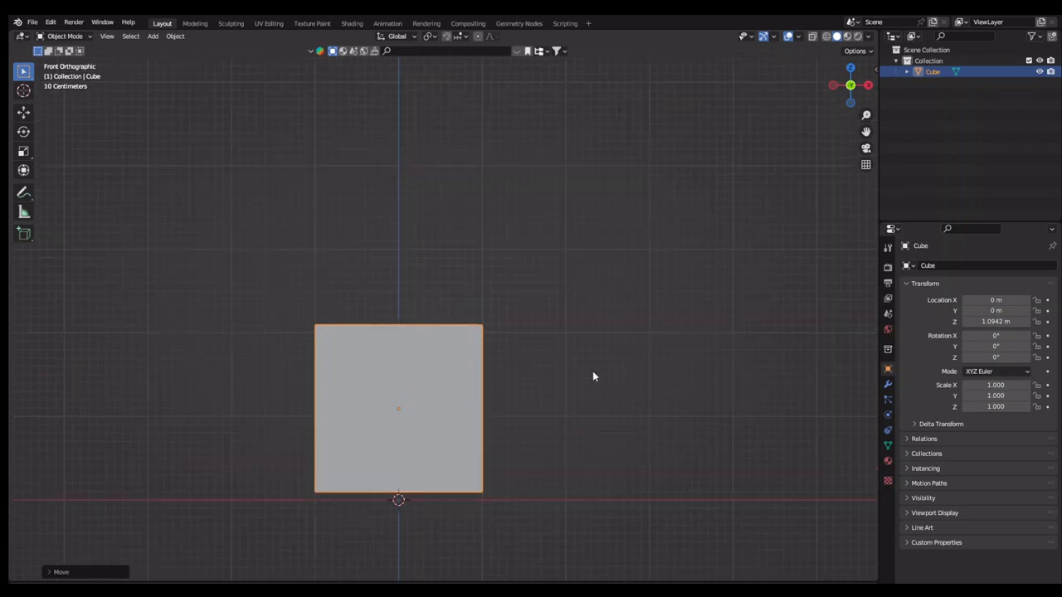
pyautogui.keyDown('shift'); pyautogui.moveTo(592, 372); pyautogui.dragTo(631, 318, button='middle'); pyautogui.keyUp('shift')
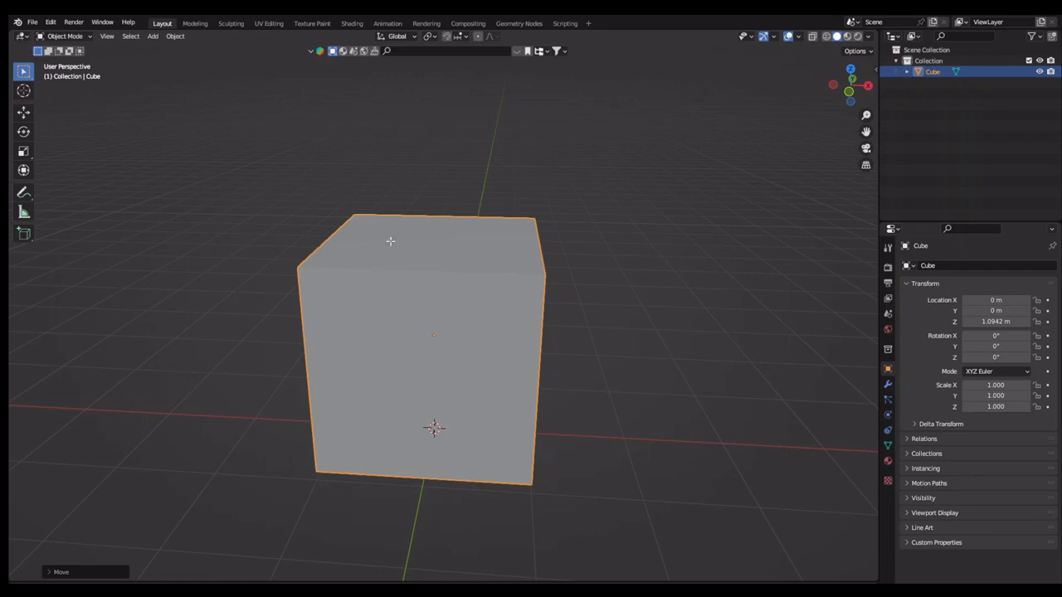
# Switch the cube to Edit Mode with its top face in view
pyautogui.press('Tab')
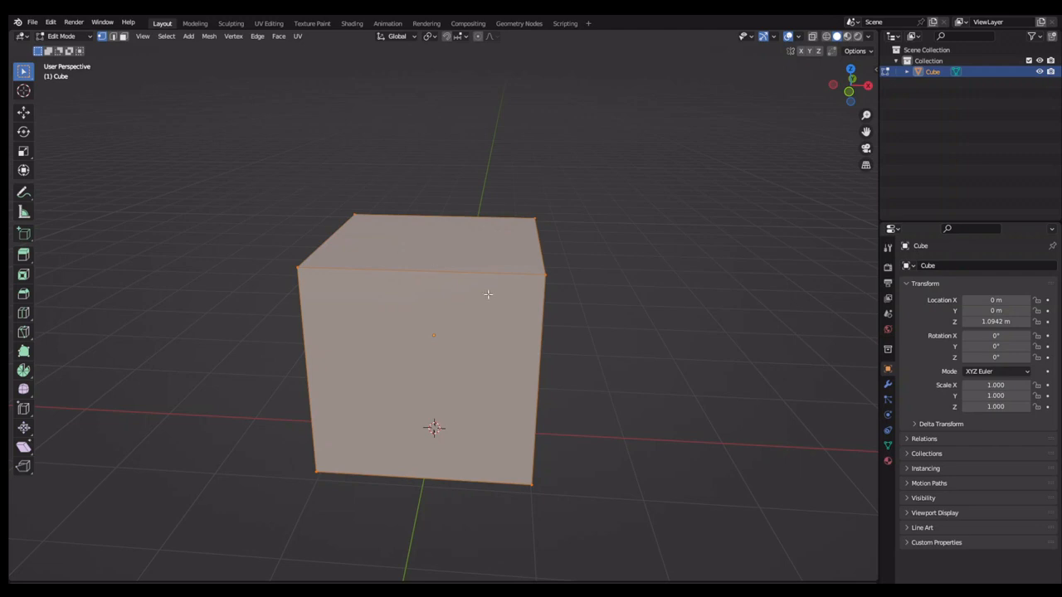
pyautogui.press('KP_1')
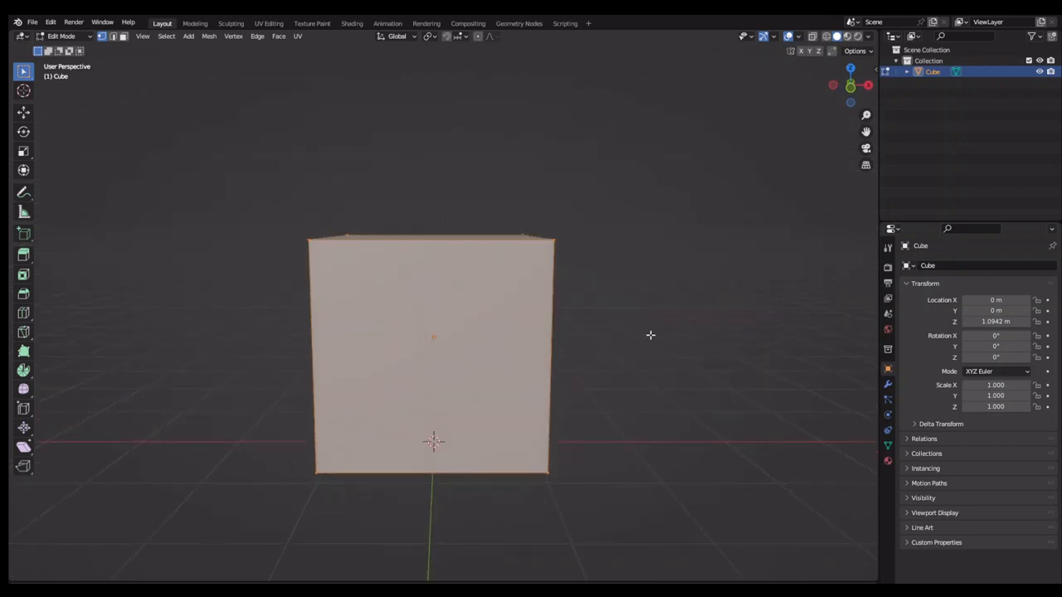
pyautogui.moveTo(650, 335); pyautogui.dragTo(158, 358, button='middle')
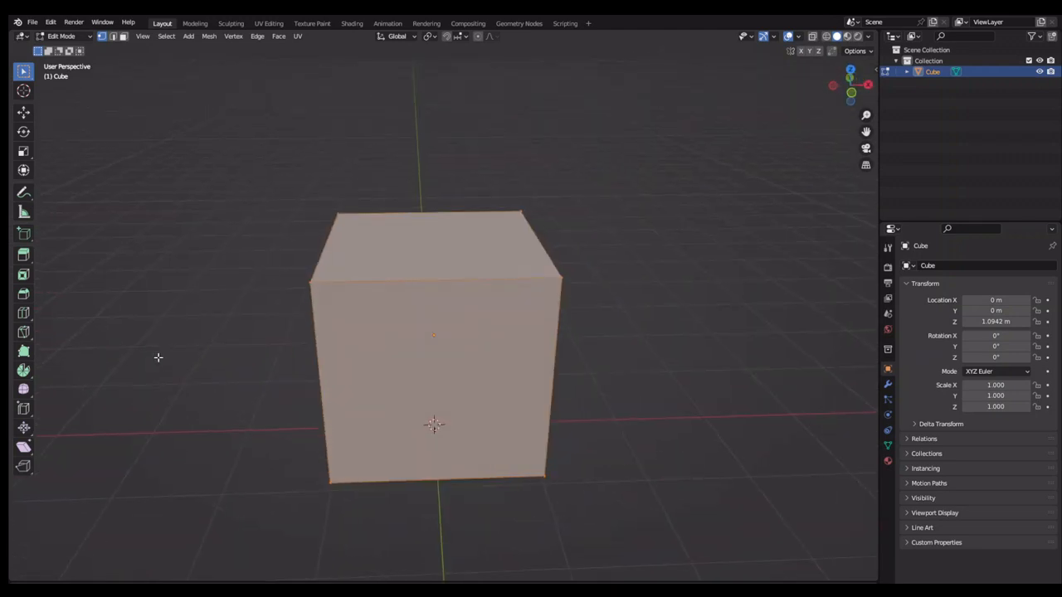
pyautogui.press('KP_1')
pyautogui.moveTo(727, 292); pyautogui.dragTo(725, 339, button='middle')
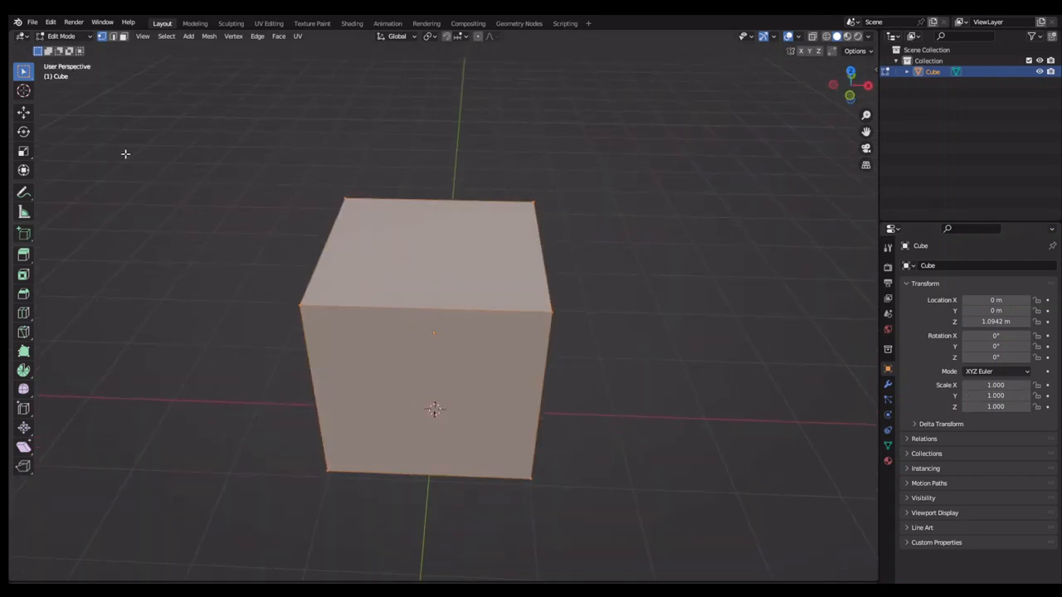
# Subdivide the cube's top face once into four faces, leaving nothing selected
pyautogui.click(123, 35)
pyautogui.click(418, 245)
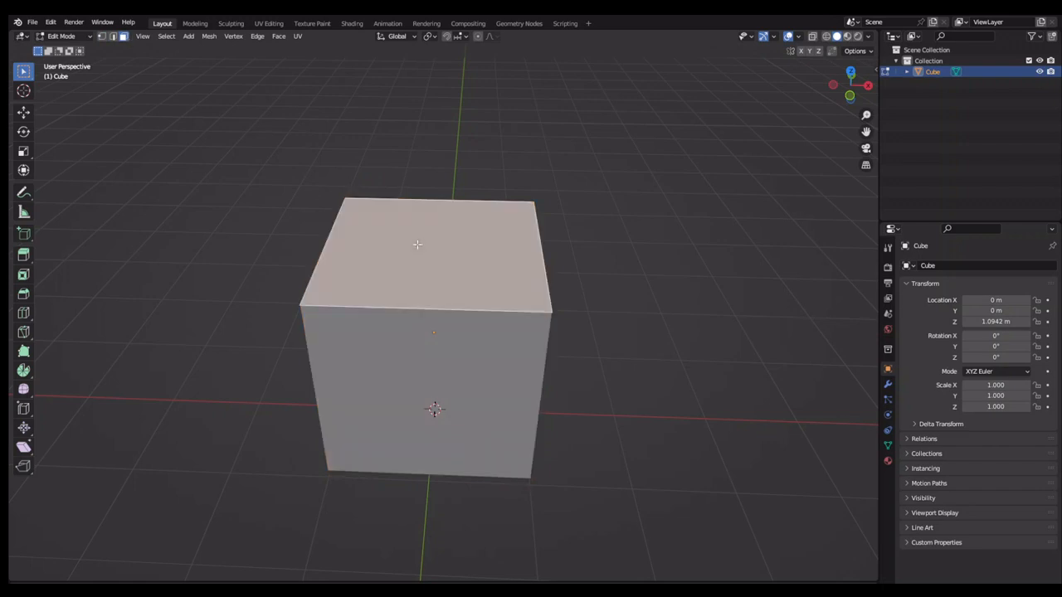
pyautogui.rightClick(418, 245)
pyautogui.click(418, 245)
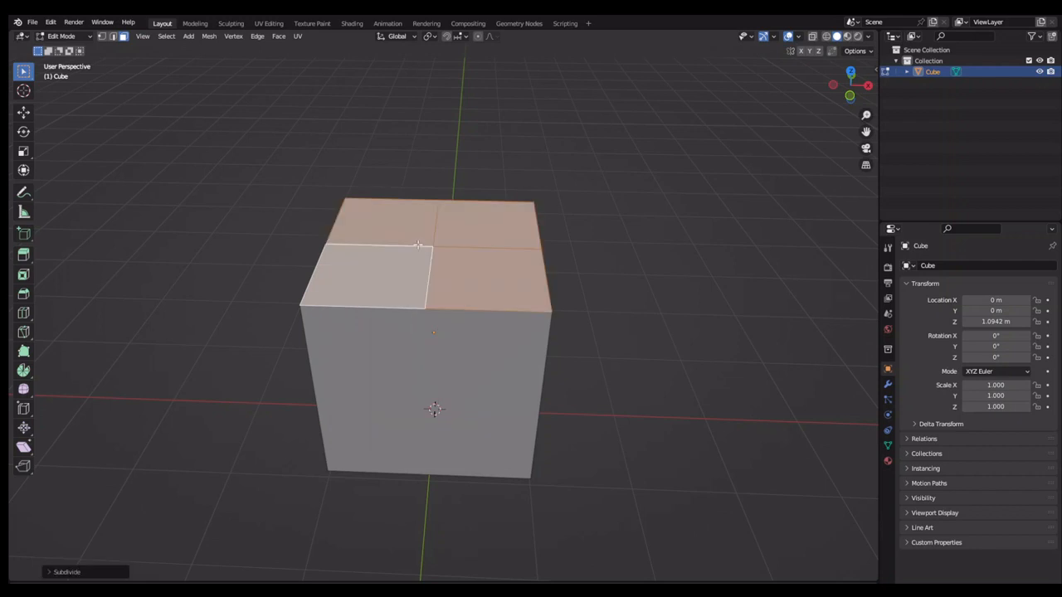
pyautogui.click(713, 240)
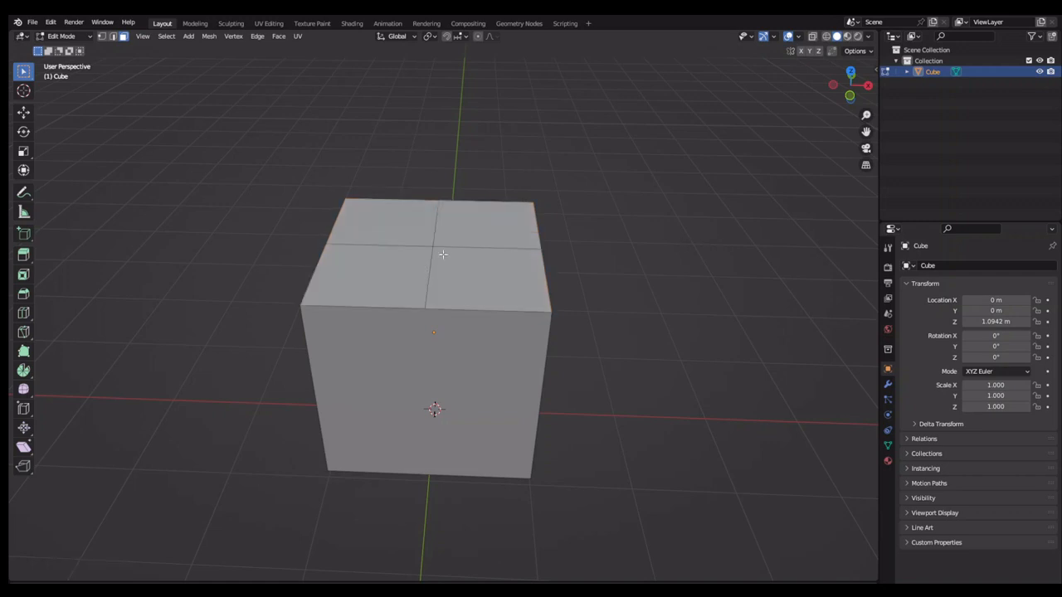
# Dissolve the two collinear X-direction edges across the middle of the subdivided top face
pyautogui.click(113, 36)
pyautogui.click(487, 247)
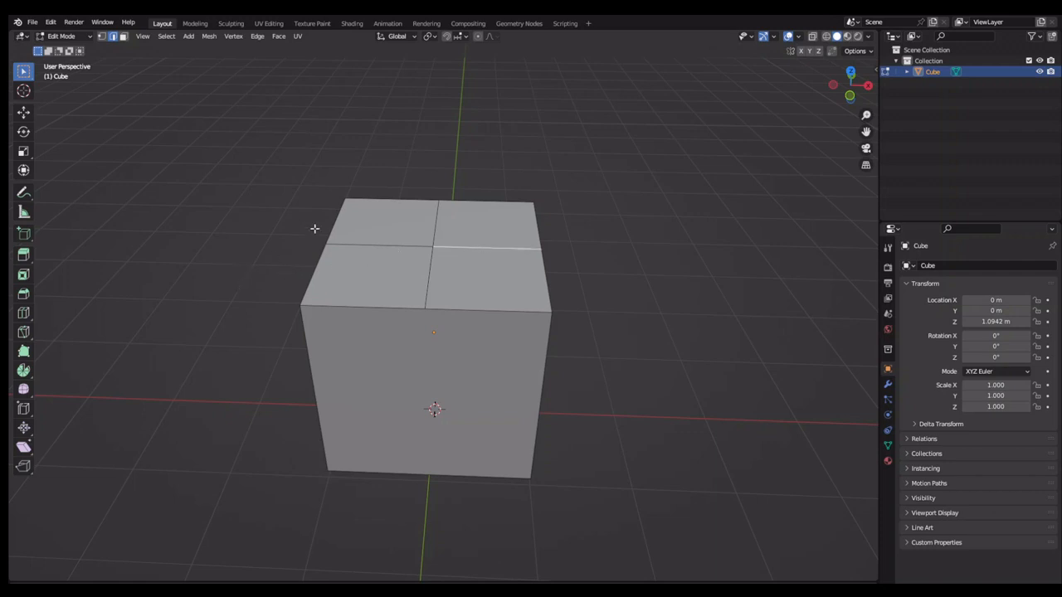
pyautogui.keyDown('shift'); pyautogui.click(357, 245); pyautogui.keyUp('shift')
pyautogui.rightClick(358, 245)
pyautogui.press('Escape')
pyautogui.rightClick(399, 246)
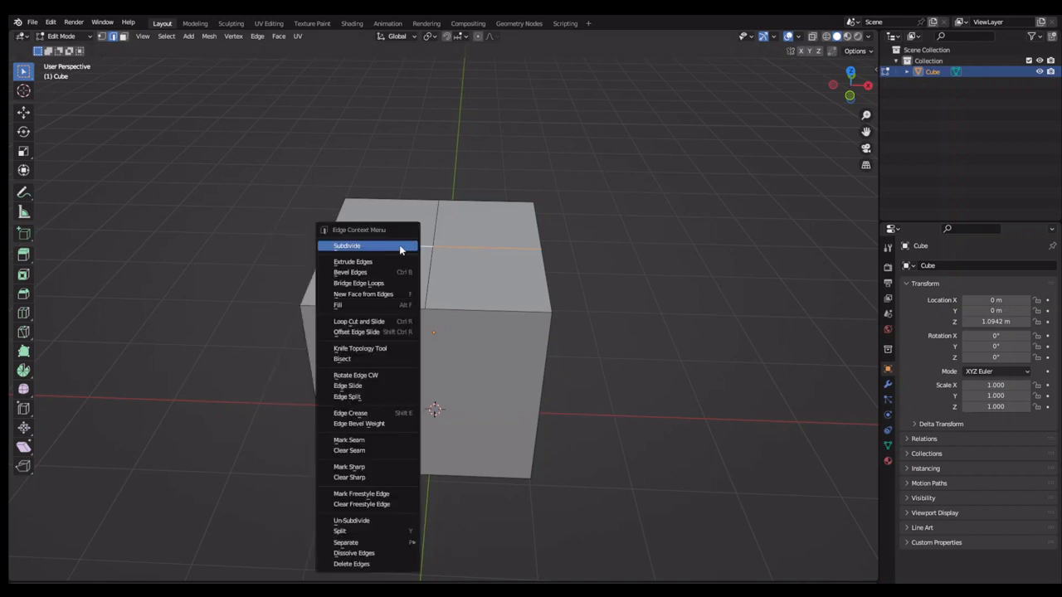
pyautogui.click(350, 554)
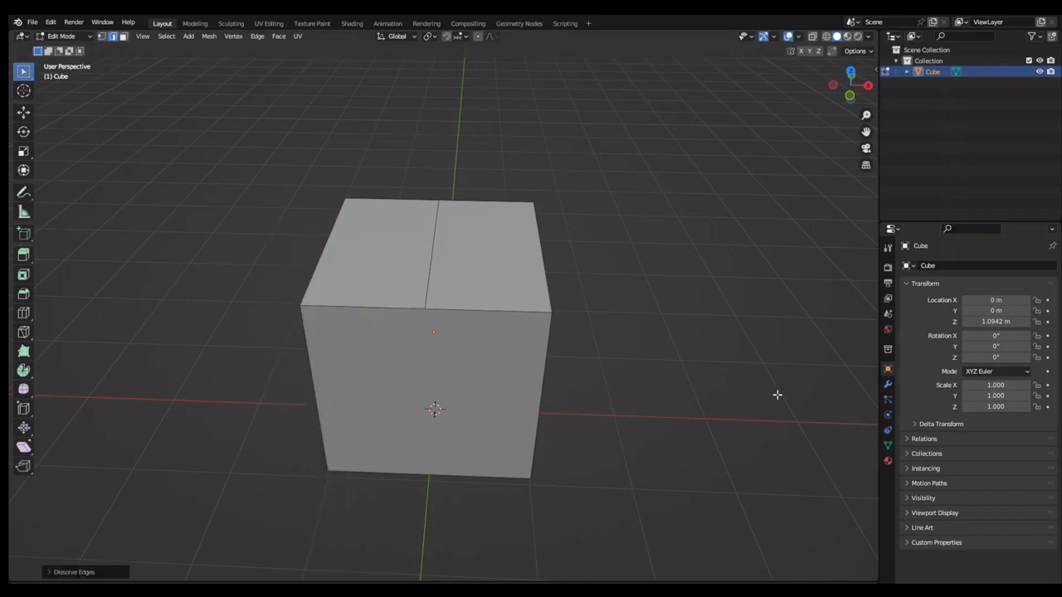
# Raise the top face's middle edge about 0.81 m along the Z axis to form a gable roof ridge
pyautogui.moveTo(784, 386)
pyautogui.mouseDown(button='middle')
pyautogui.moveTo(794, 351)
pyautogui.moveTo(782, 380)
pyautogui.mouseUp(button='middle')
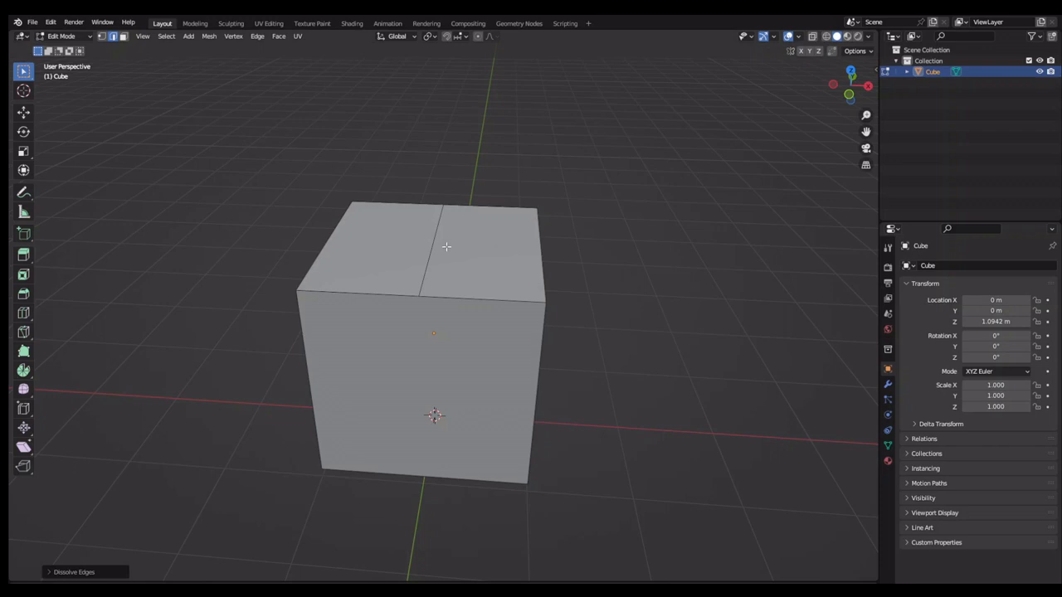
pyautogui.click(432, 243)
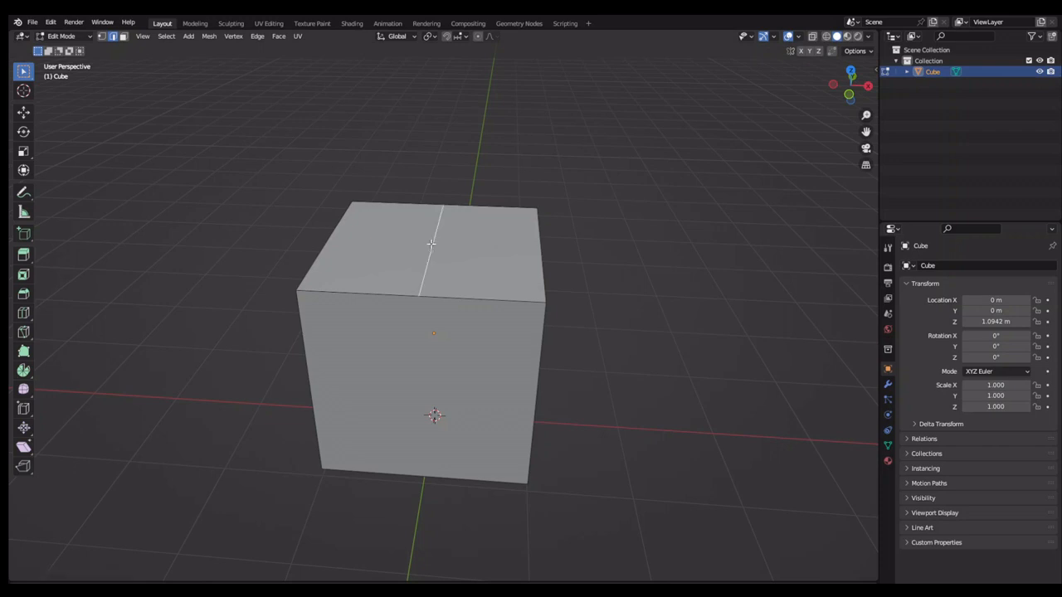
pyautogui.press('g')
pyautogui.press('z')
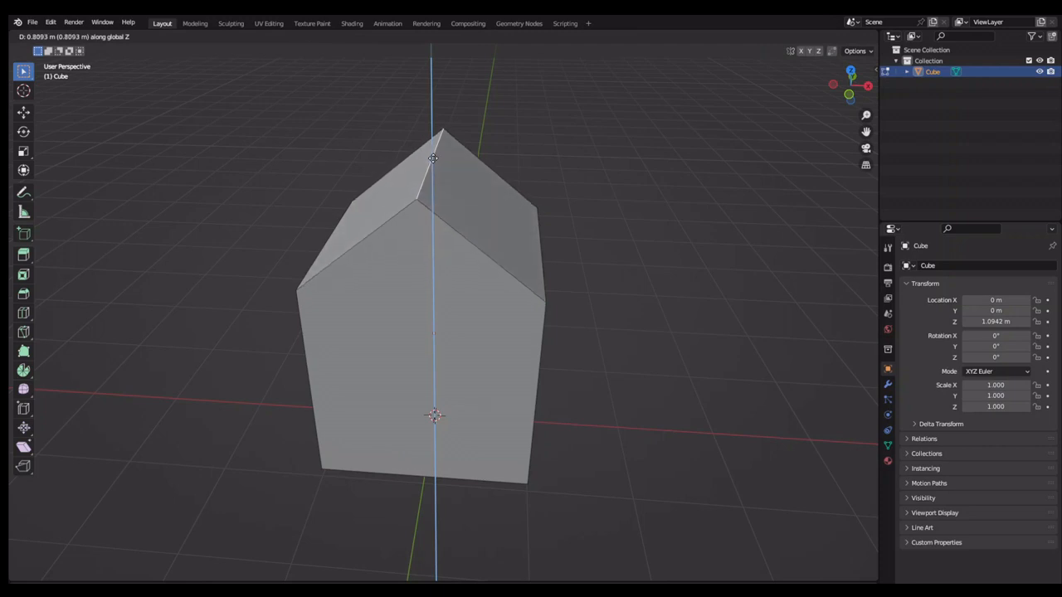
pyautogui.click(433, 156)
pyautogui.moveTo(708, 440); pyautogui.dragTo(727, 425, button='middle')
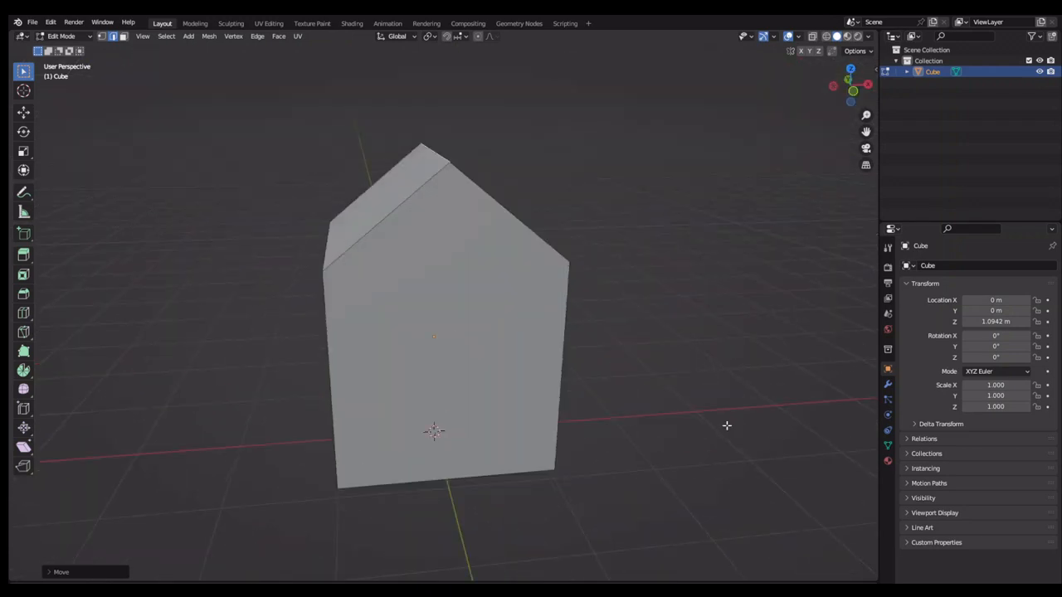
# Undo the roof ridge move, the edge dissolve and the top face subdivision
pyautogui.hotkey('ctrl', 'z')
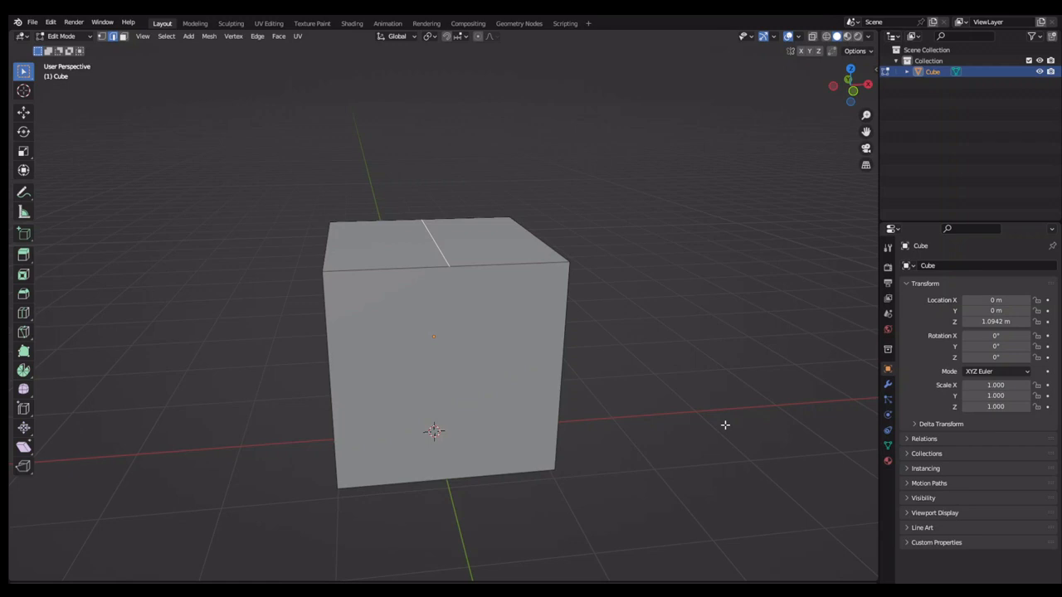
pyautogui.hotkey('ctrl', 'z')
pyautogui.hotkey('ctrl', 'z')
pyautogui.hotkey('ctrl', 'z')
pyautogui.hotkey('ctrl', 'z')
pyautogui.hotkey('ctrl', 'z')
pyautogui.hotkey('ctrl', 'z')
pyautogui.hotkey('ctrl', 'z')
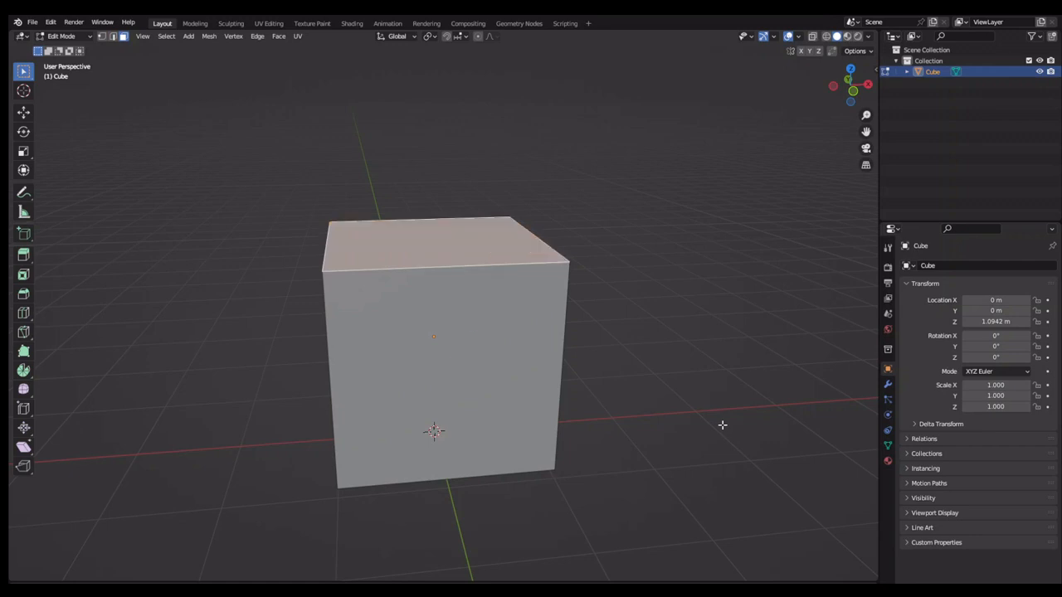
# Subdivide the cube's front and back top edges so a single edge runs across the middle of the top face along Y
pyautogui.scroll(-3, 734, 410)
pyautogui.moveTo(715, 401)
pyautogui.mouseDown(button='middle')
pyautogui.moveTo(699, 431)
pyautogui.moveTo(709, 450)
pyautogui.moveTo(720, 412)
pyautogui.mouseUp(button='middle')
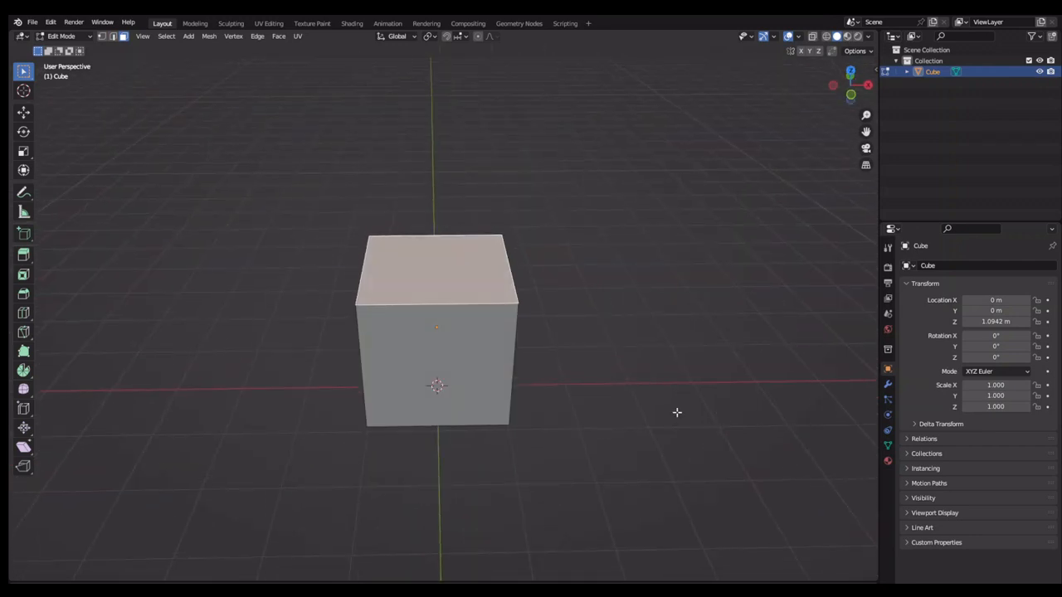
pyautogui.scroll(4, 675, 412)
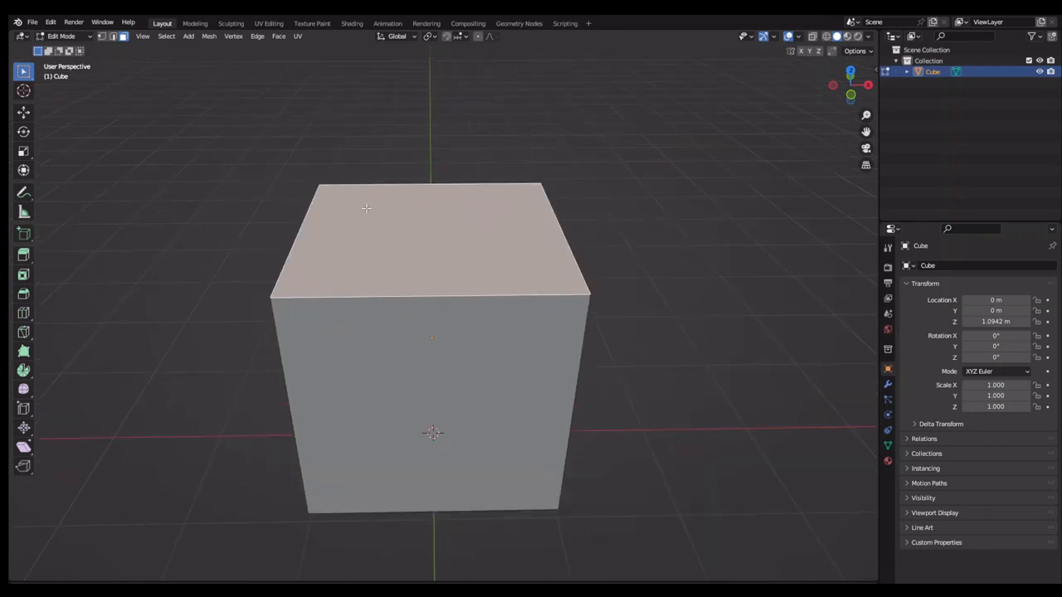
pyautogui.click(113, 35)
pyautogui.click(442, 183)
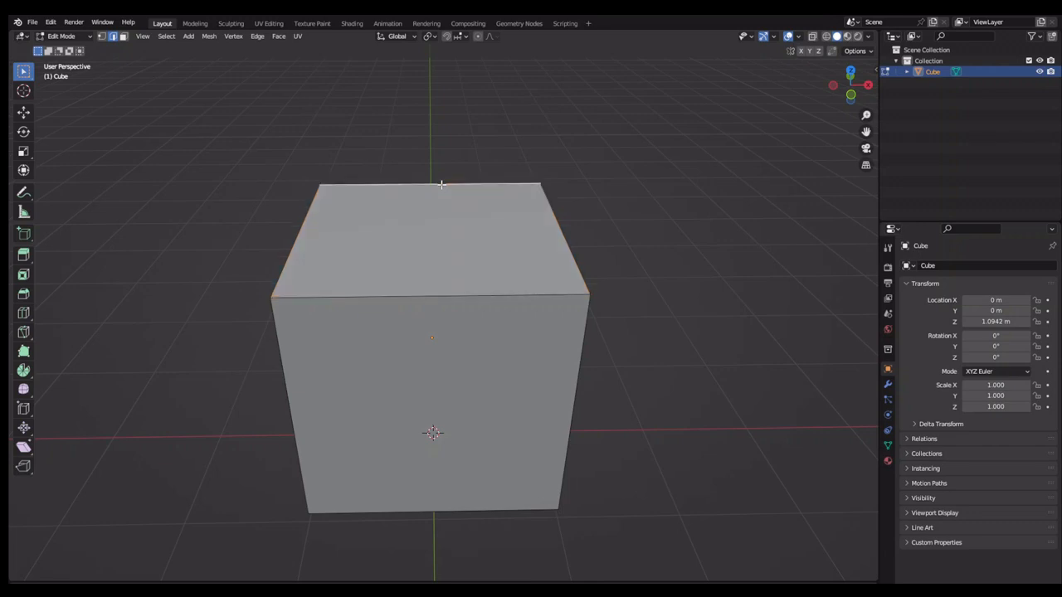
pyautogui.keyDown('shift'); pyautogui.click(417, 296); pyautogui.keyUp('shift')
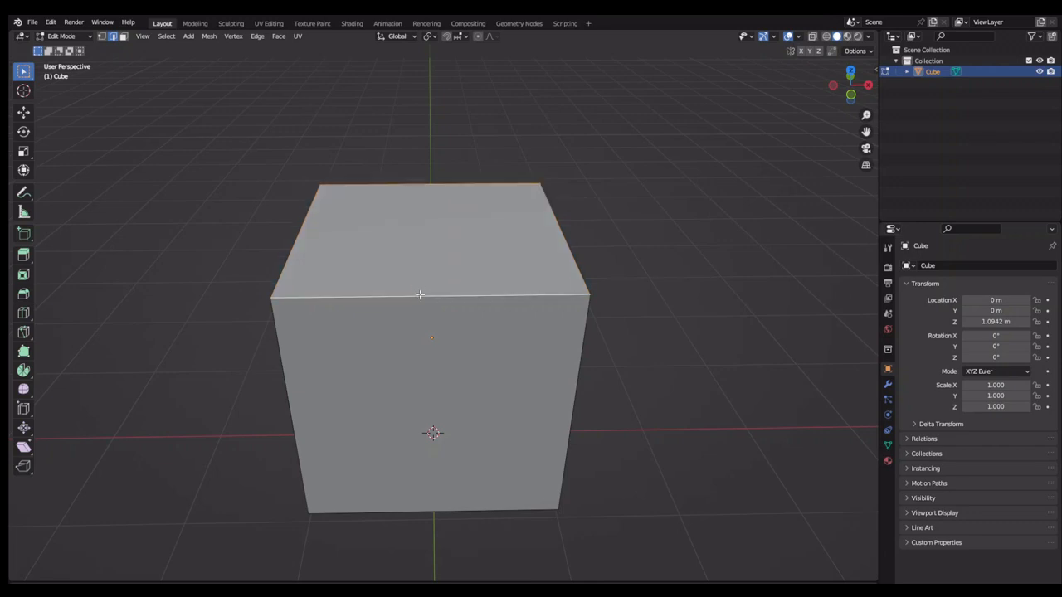
pyautogui.rightClick(420, 301)
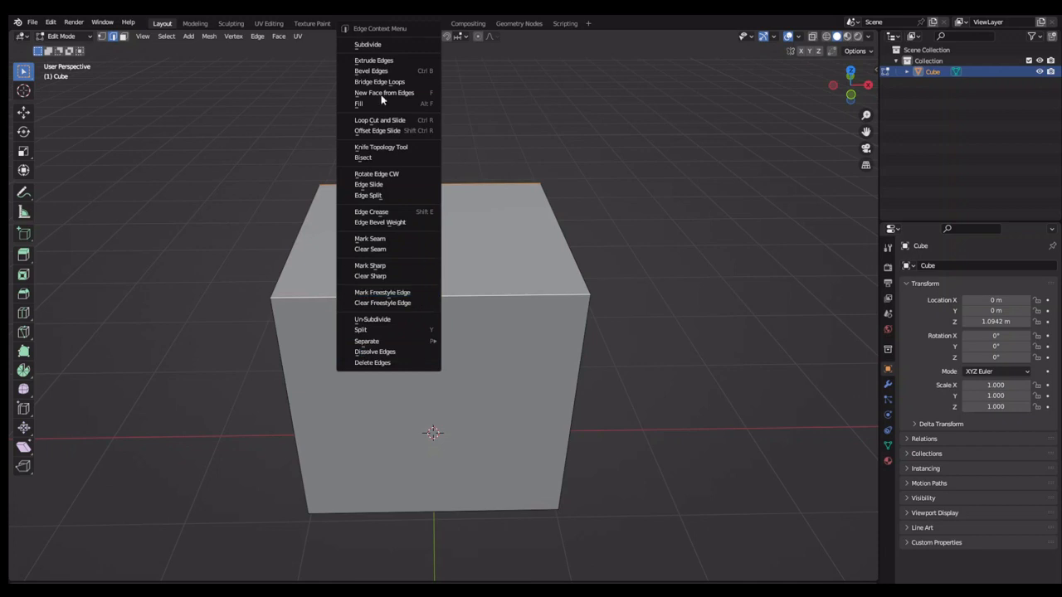
pyautogui.click(369, 45)
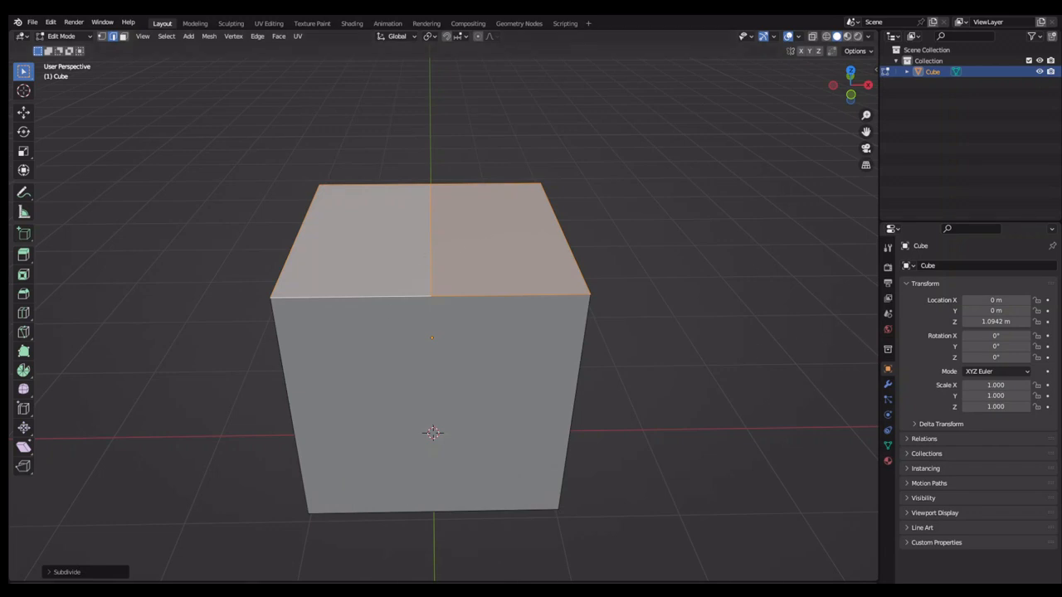
# Try the top face subdivision with up to four cuts, return it to one cut, and deselect everything
pyautogui.click(68, 574)
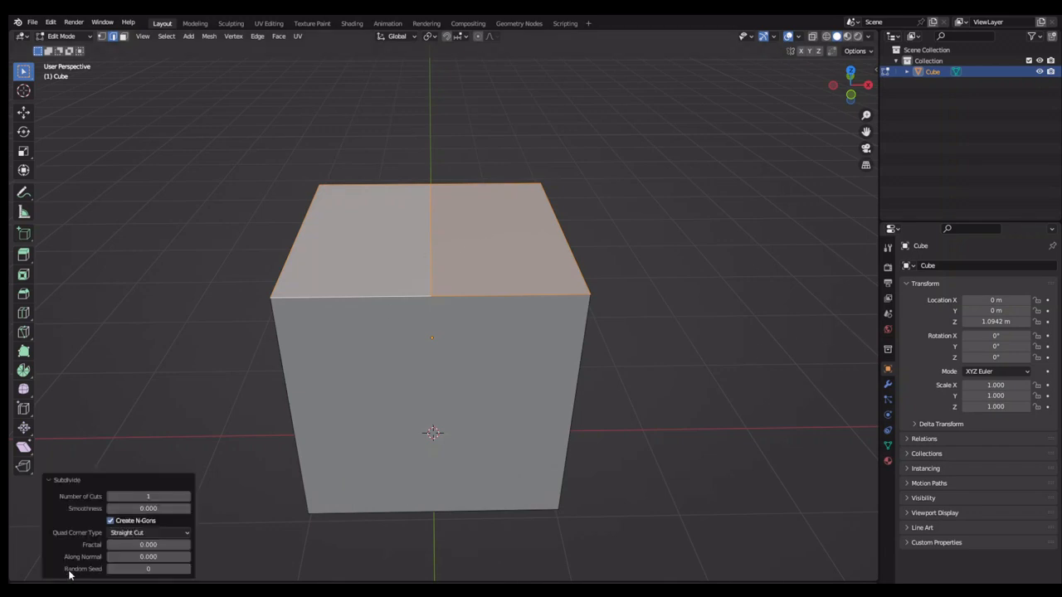
pyautogui.click(187, 497)
pyautogui.click(188, 497)
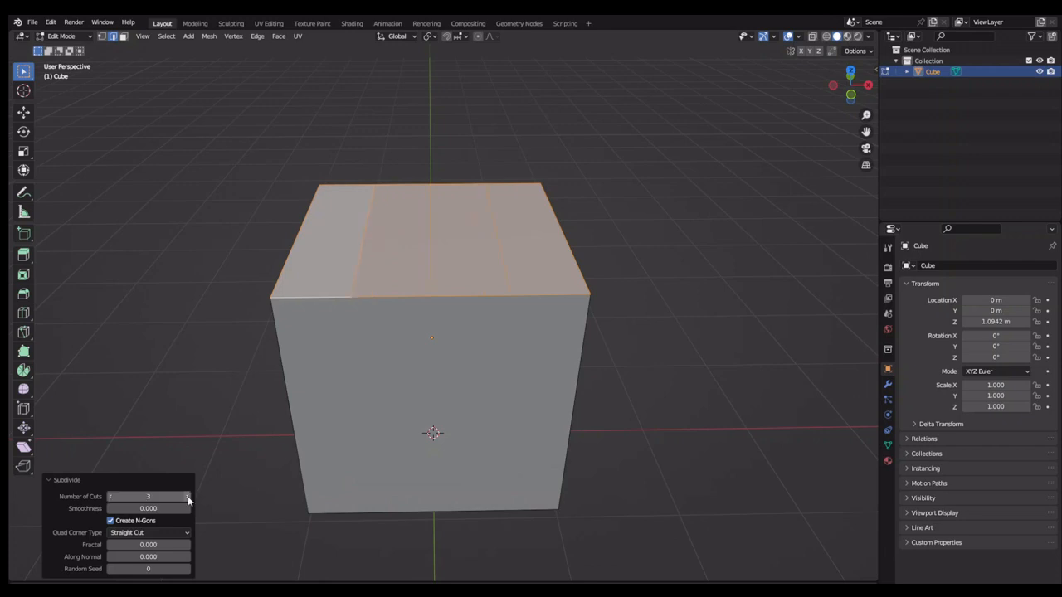
pyautogui.click(187, 497)
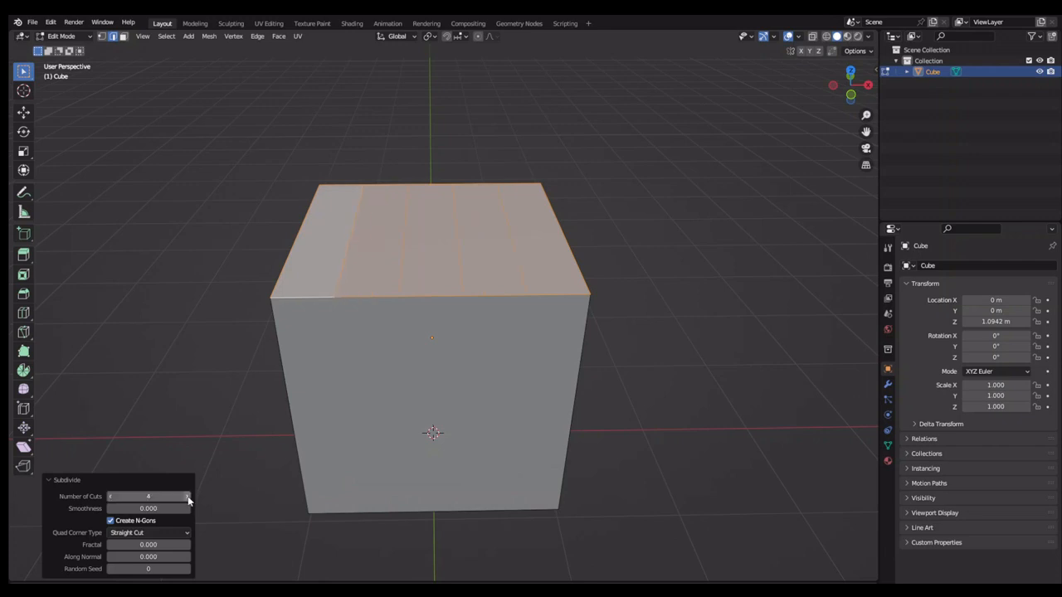
pyautogui.click(110, 496)
pyautogui.click(109, 496)
pyautogui.click(109, 497)
pyautogui.click(443, 552)
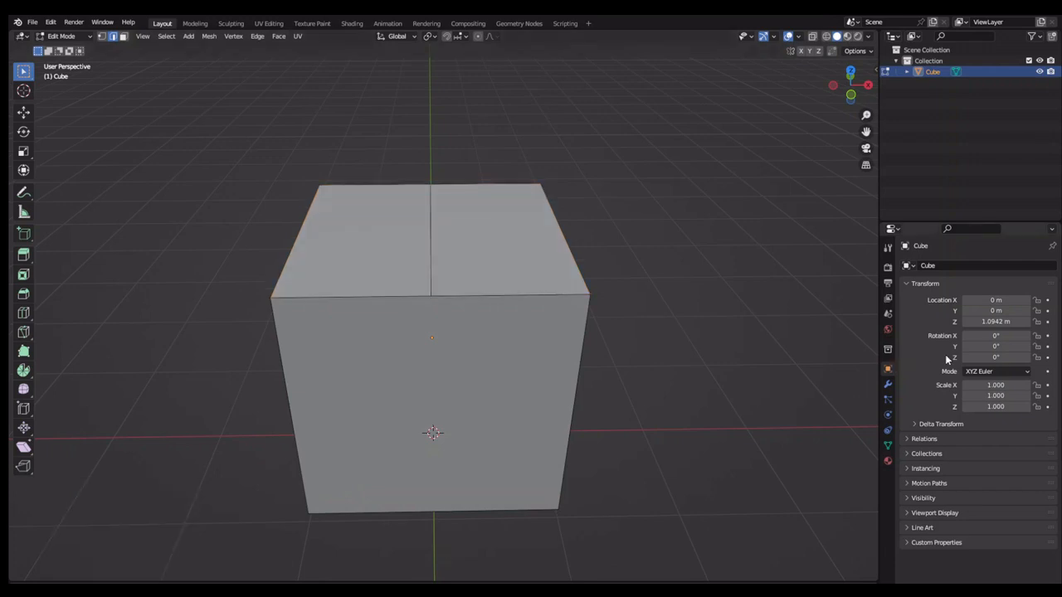
# Raise the top face's middle edge about 0.8 m along the Z axis to form the gable roof ridge
pyautogui.moveTo(720, 379); pyautogui.dragTo(718, 357, button='middle')
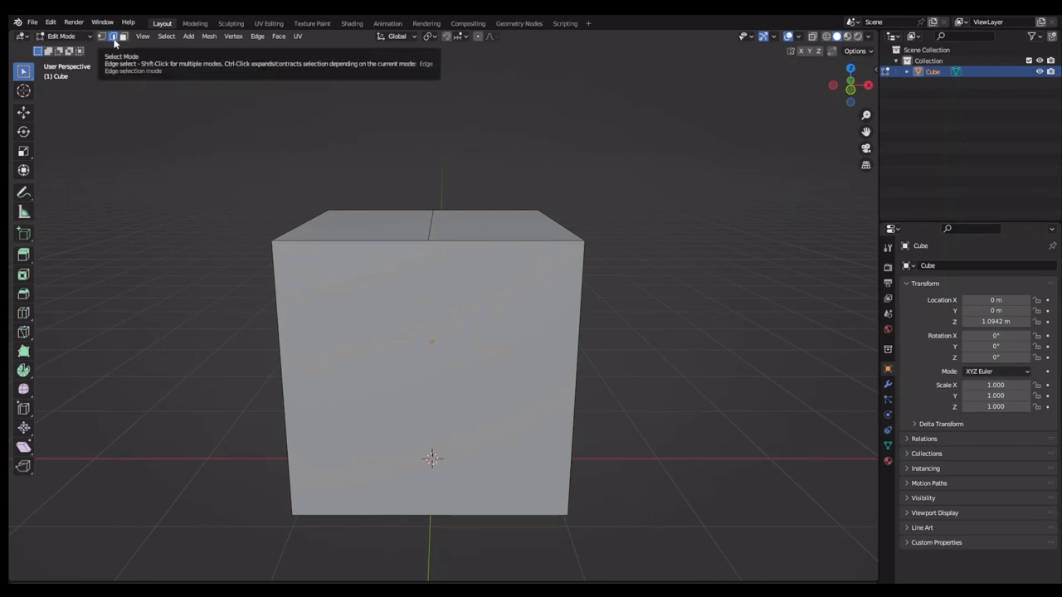
pyautogui.click(429, 228)
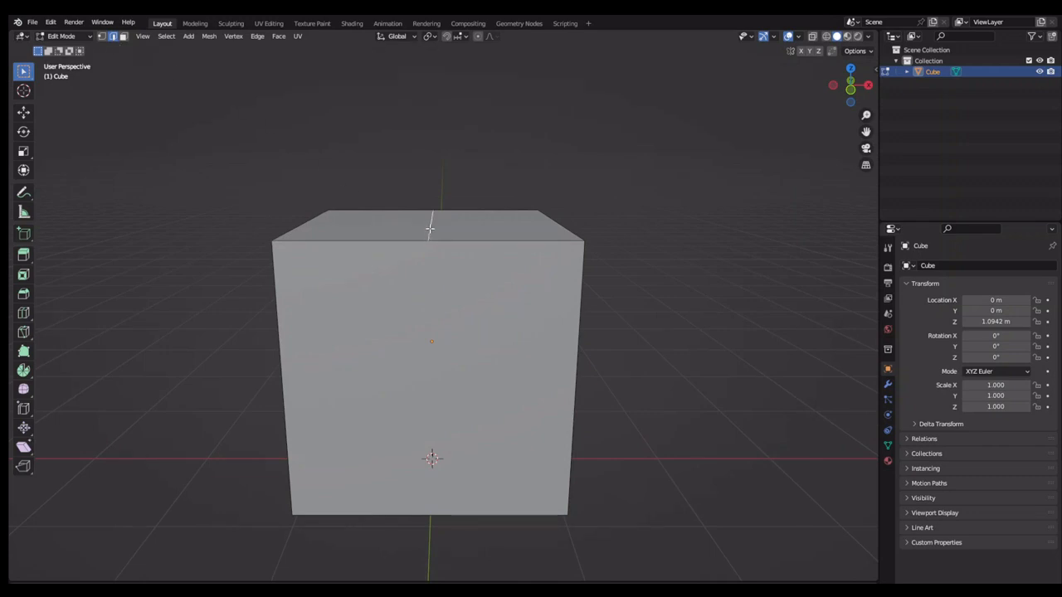
pyautogui.press('g')
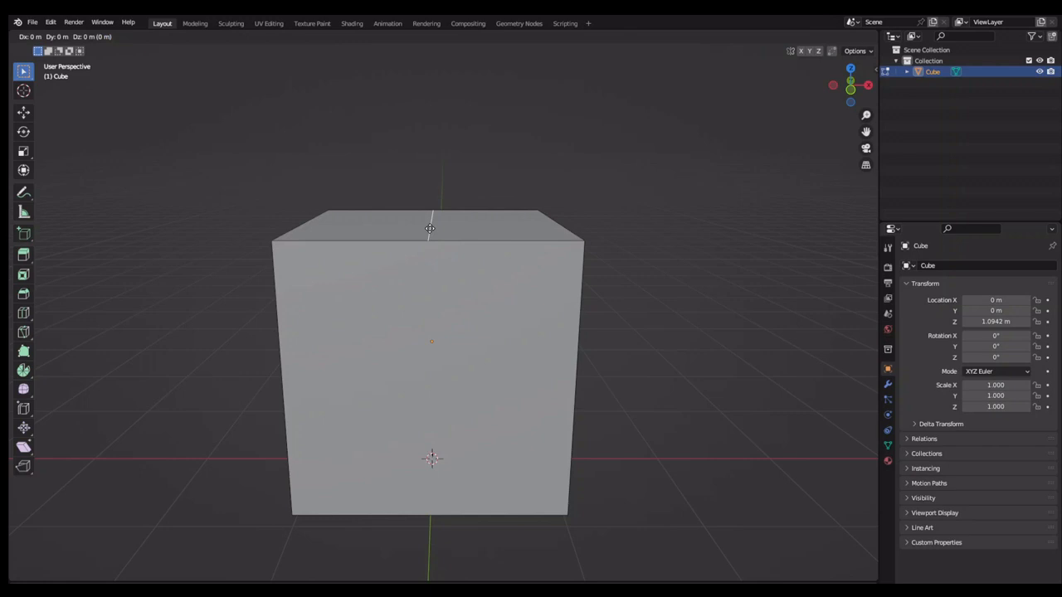
pyautogui.press('z')
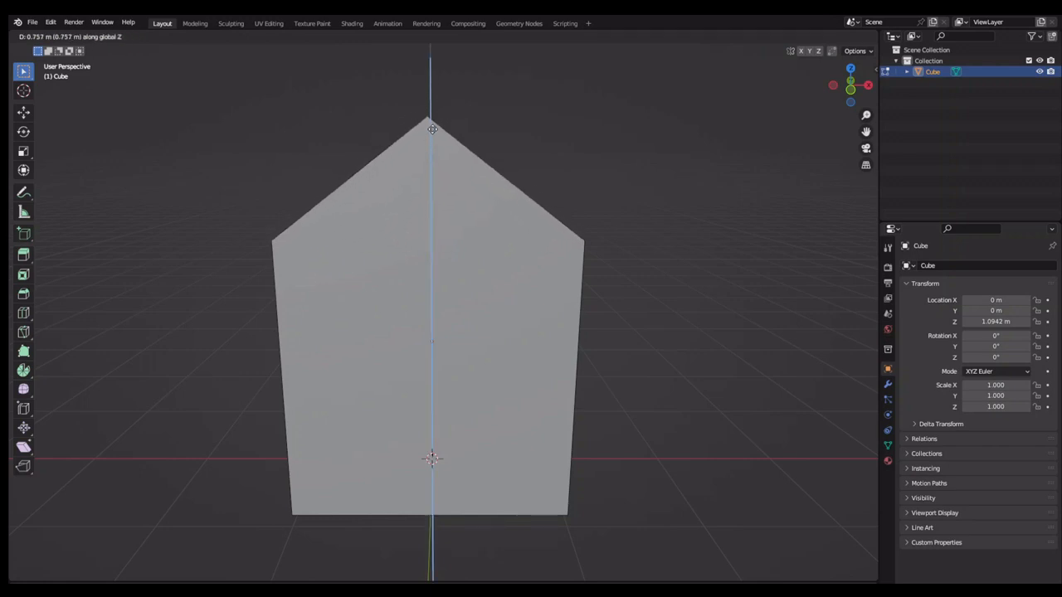
pyautogui.click(432, 123)
# Duplicate the two sloped roof faces, placing the copy about 0.02 m away from the originals
pyautogui.scroll(-3, 431, 122)
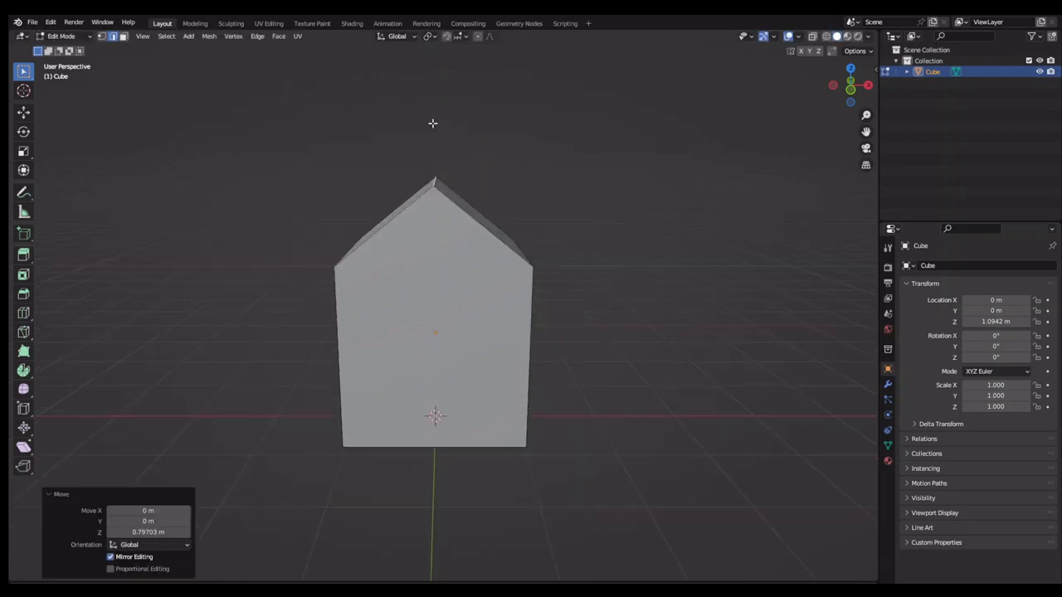
pyautogui.moveTo(621, 398); pyautogui.dragTo(375, 408, button='middle')
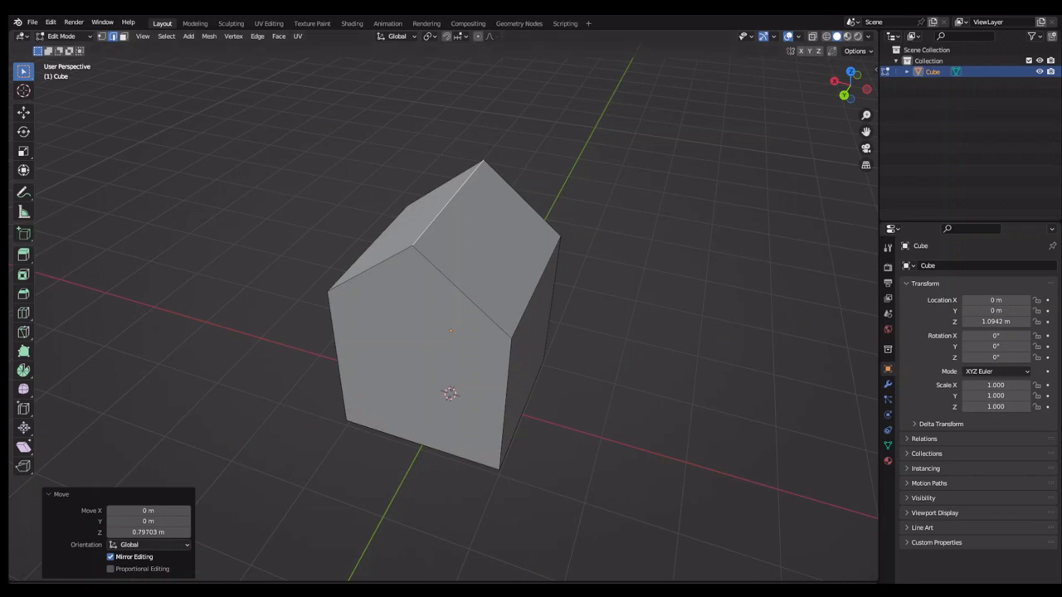
pyautogui.click(123, 38)
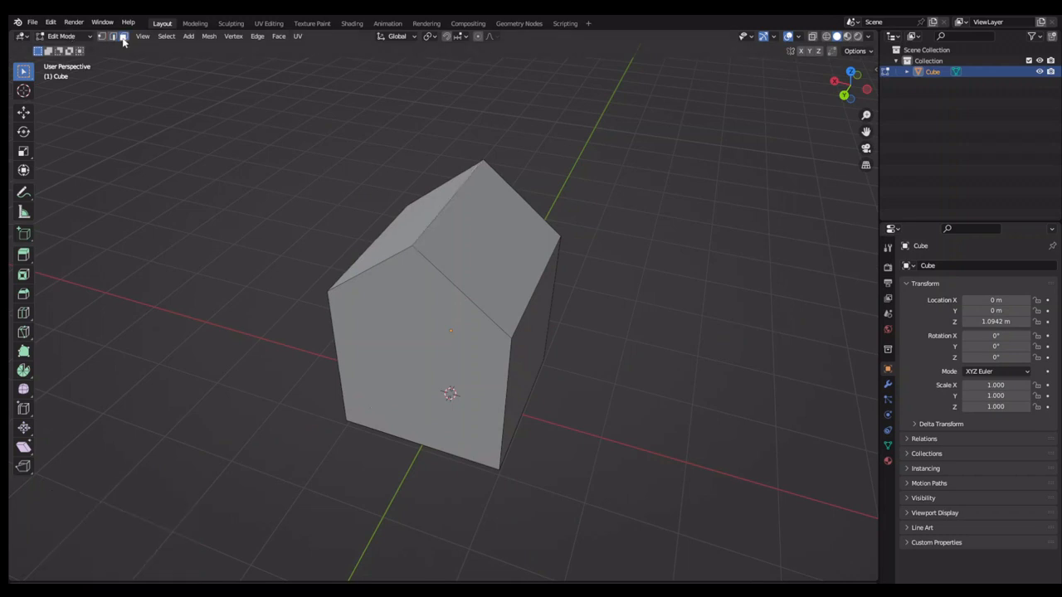
pyautogui.click(520, 269)
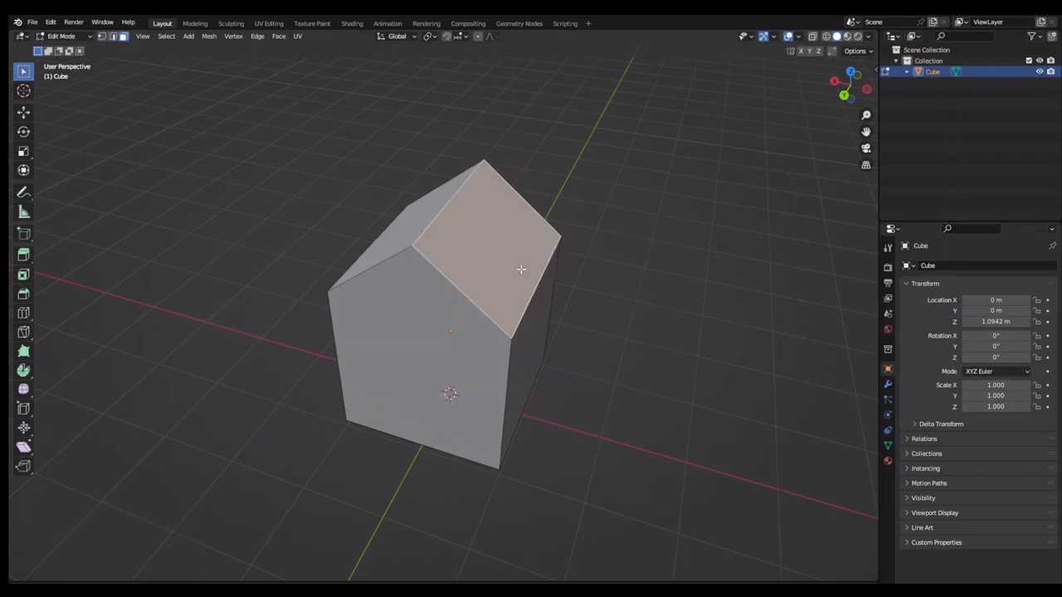
pyautogui.keyDown('shift'); pyautogui.click(413, 234); pyautogui.keyUp('shift')
pyautogui.moveTo(686, 339); pyautogui.dragTo(714, 310, button='middle')
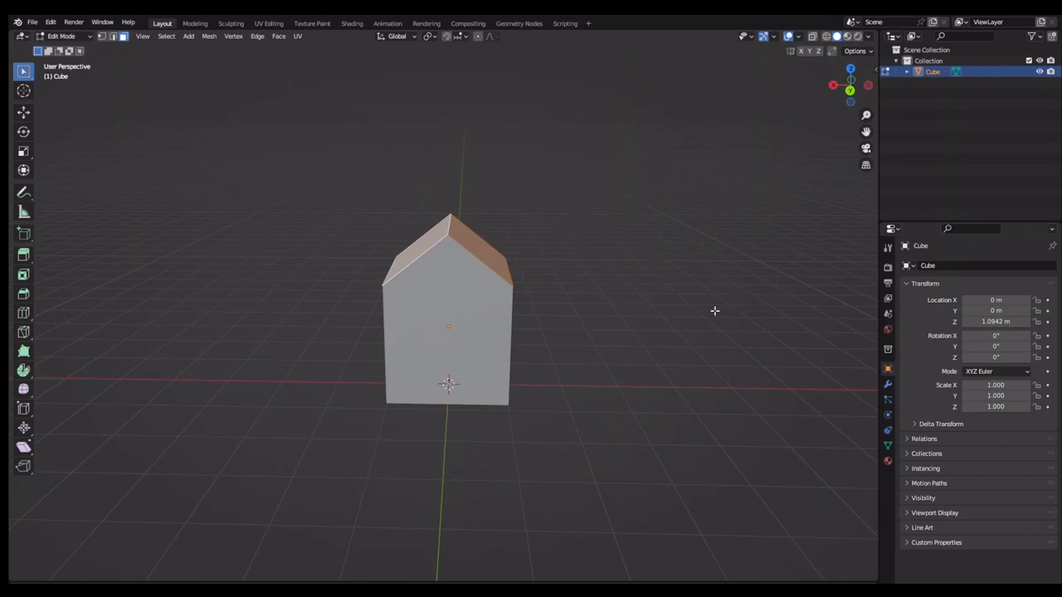
pyautogui.press('g')
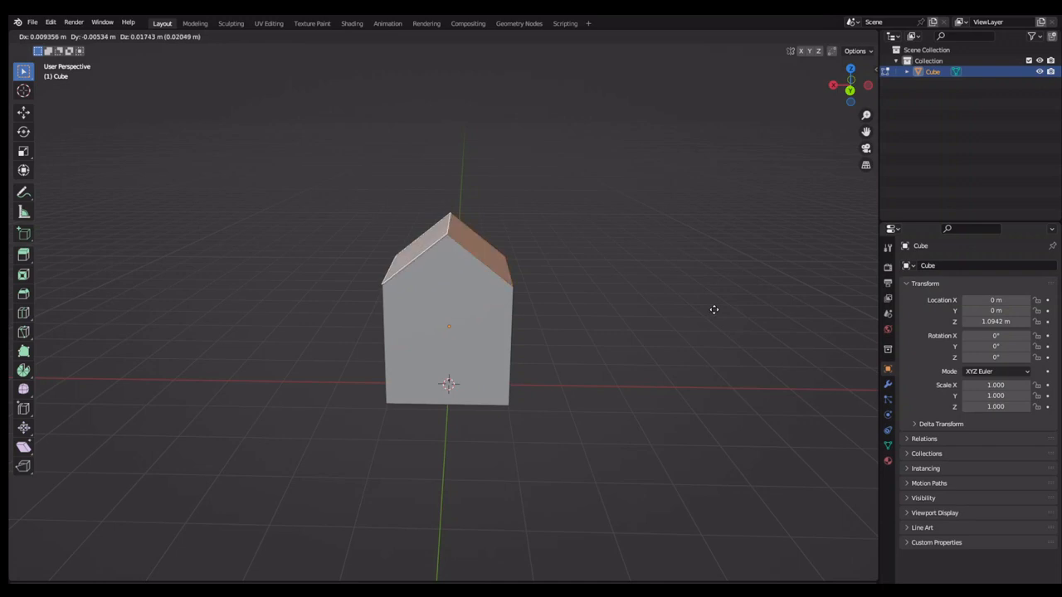
pyautogui.click(713, 309)
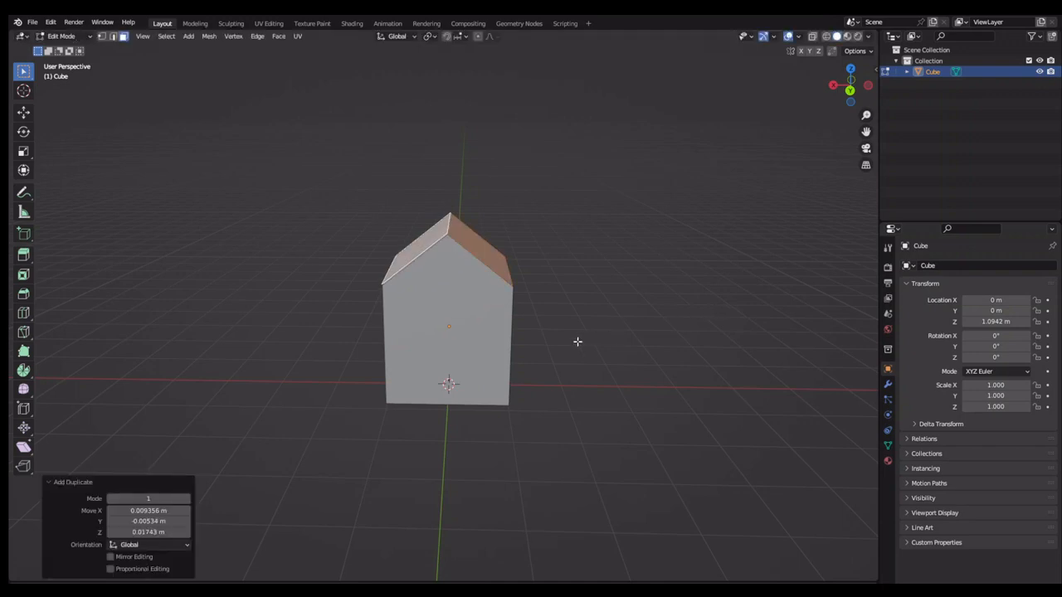
# Try scaling the duplicated roof faces uniformly by about 1.87, and undo that scaling
pyautogui.press('s')
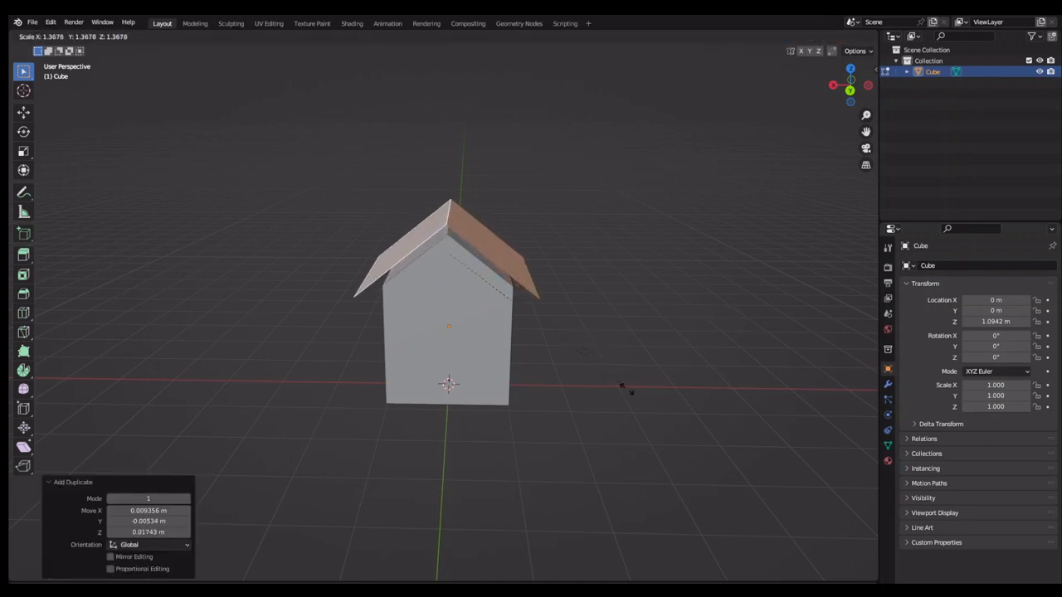
pyautogui.click(680, 433)
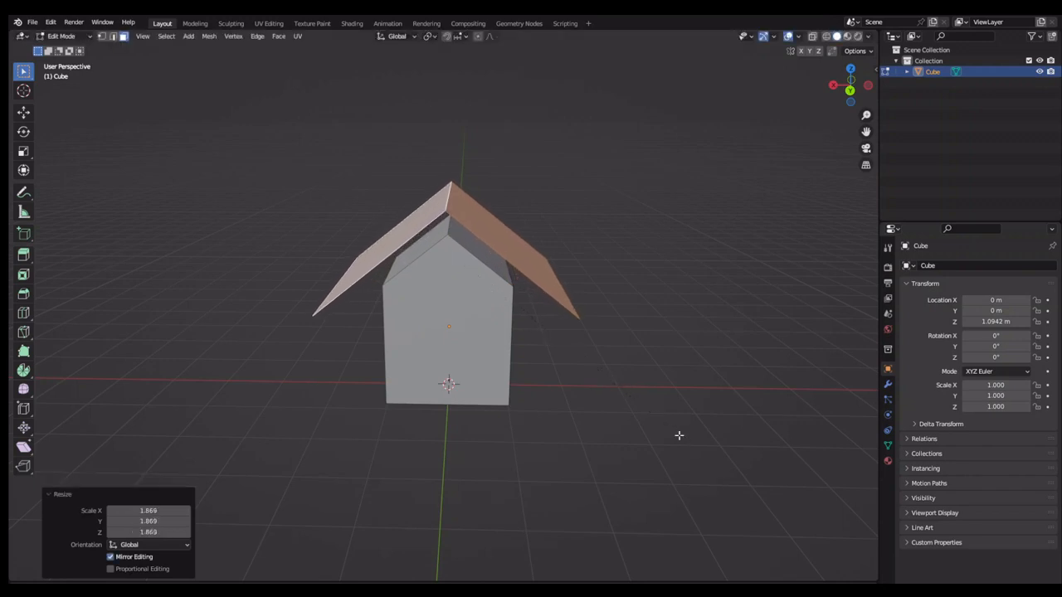
pyautogui.moveTo(685, 428); pyautogui.dragTo(221, 426, button='middle')
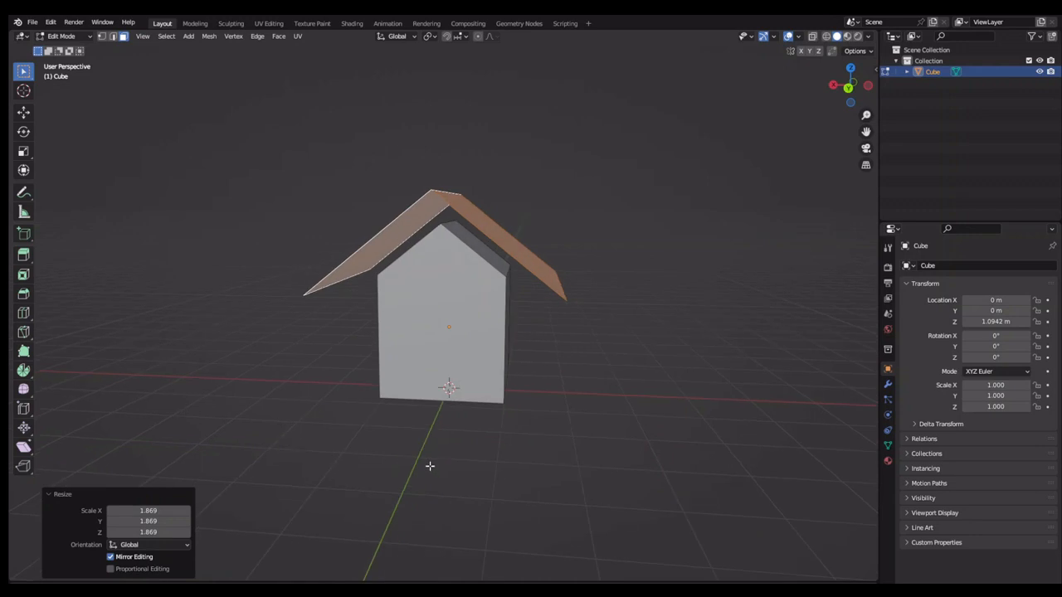
pyautogui.hotkey('ctrl', 'z')
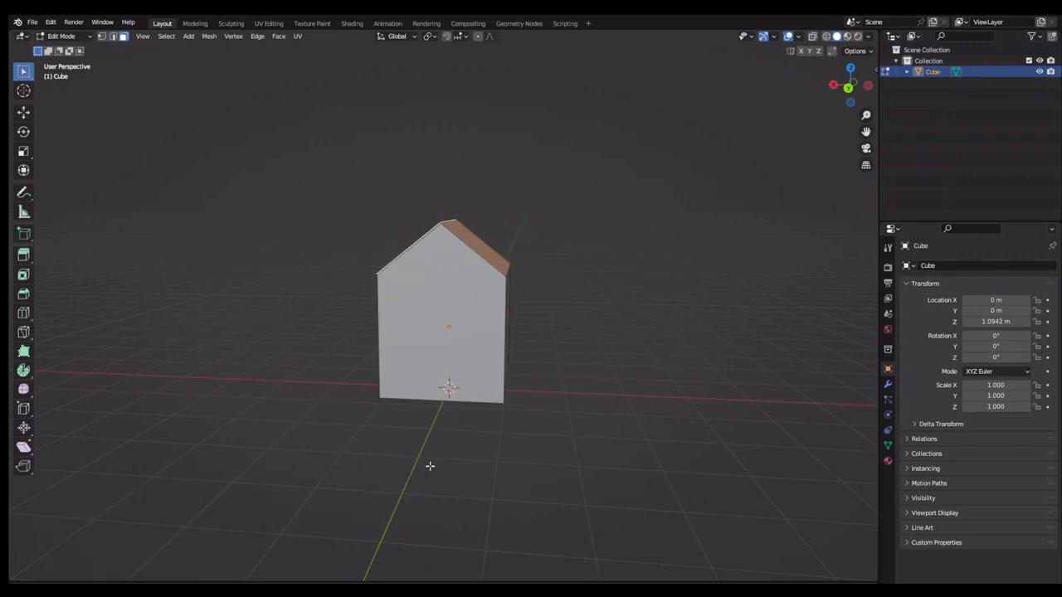
# Scale the duplicated roof faces uniformly by about 1.73 so they overhang the house body
pyautogui.press('s')
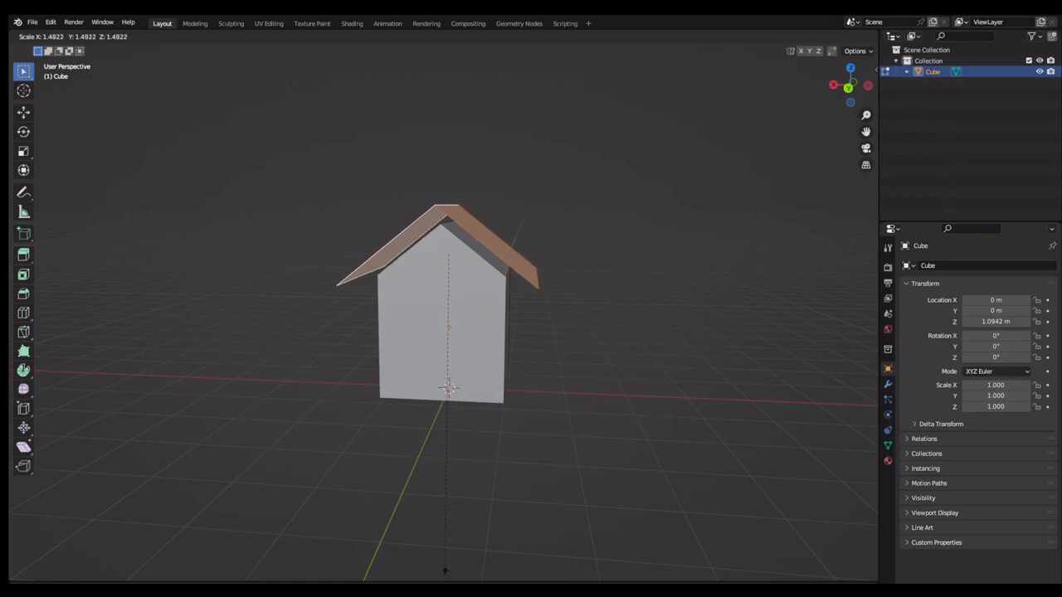
pyautogui.click(461, 85)
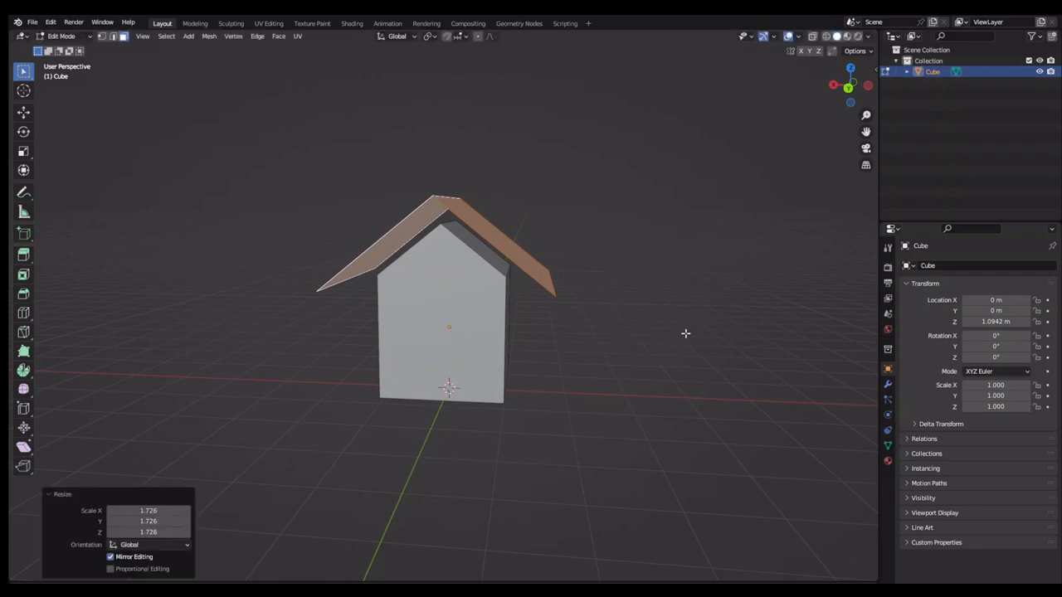
pyautogui.moveTo(685, 332); pyautogui.dragTo(696, 335, button='middle')
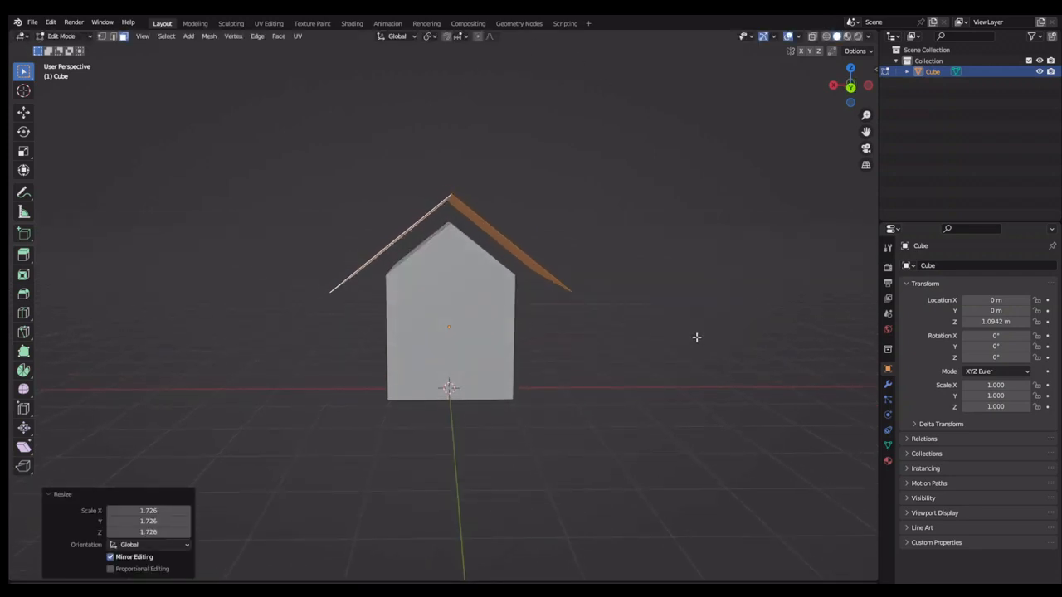
# In the front orthographic view, lower the enlarged roof faces about 0.41 m along Z onto the house's gable slopes
pyautogui.press('KP_1')
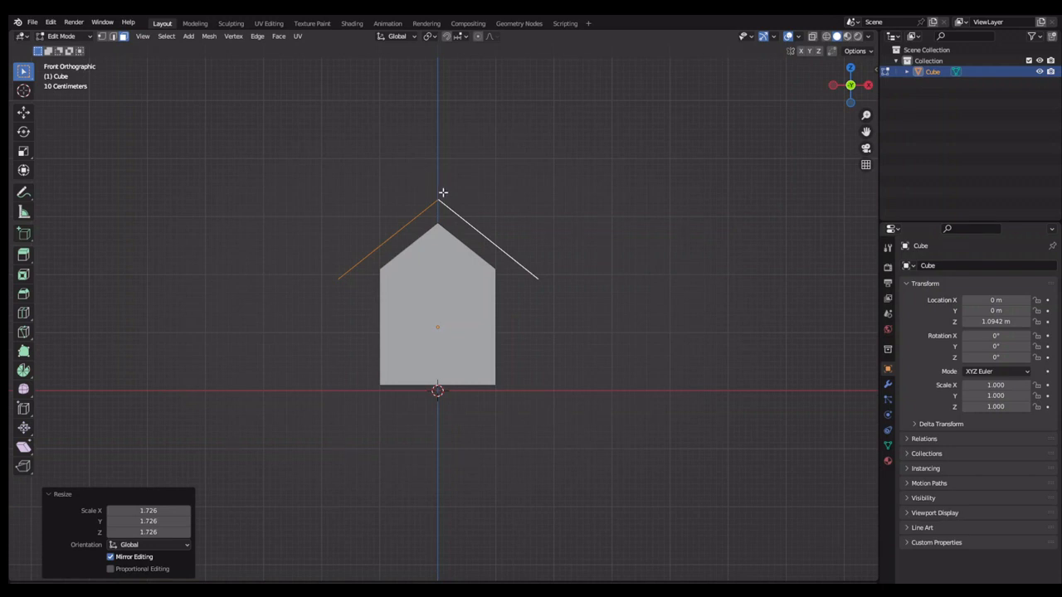
pyautogui.press('g')
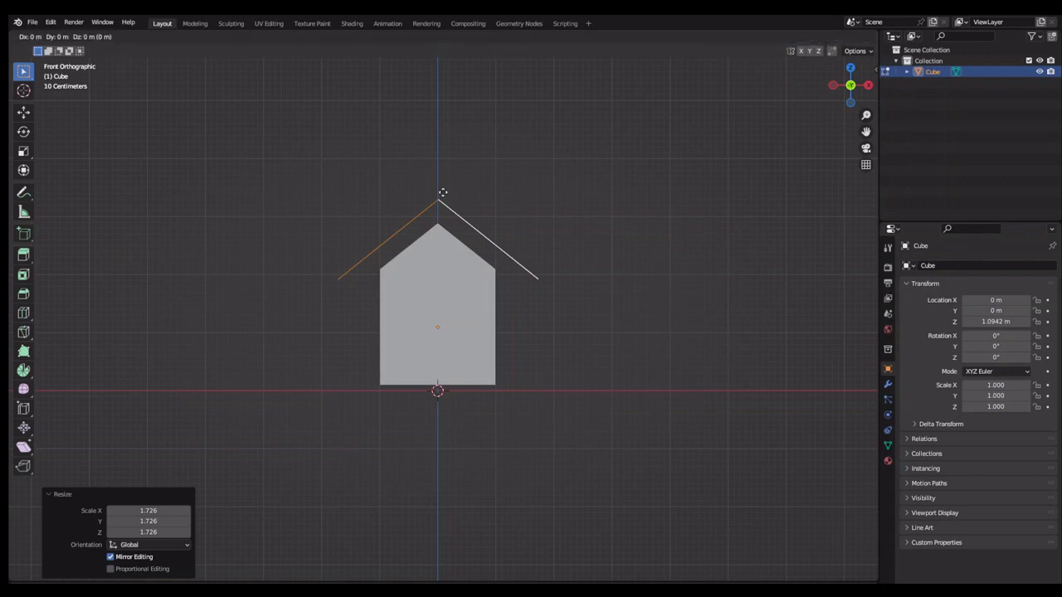
pyautogui.press('z')
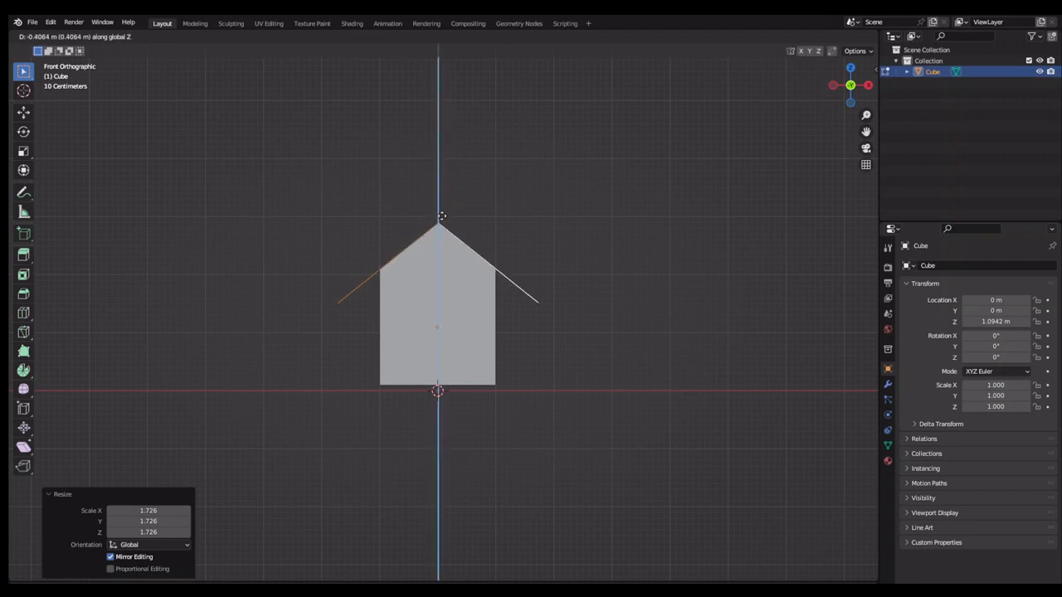
pyautogui.click(442, 215)
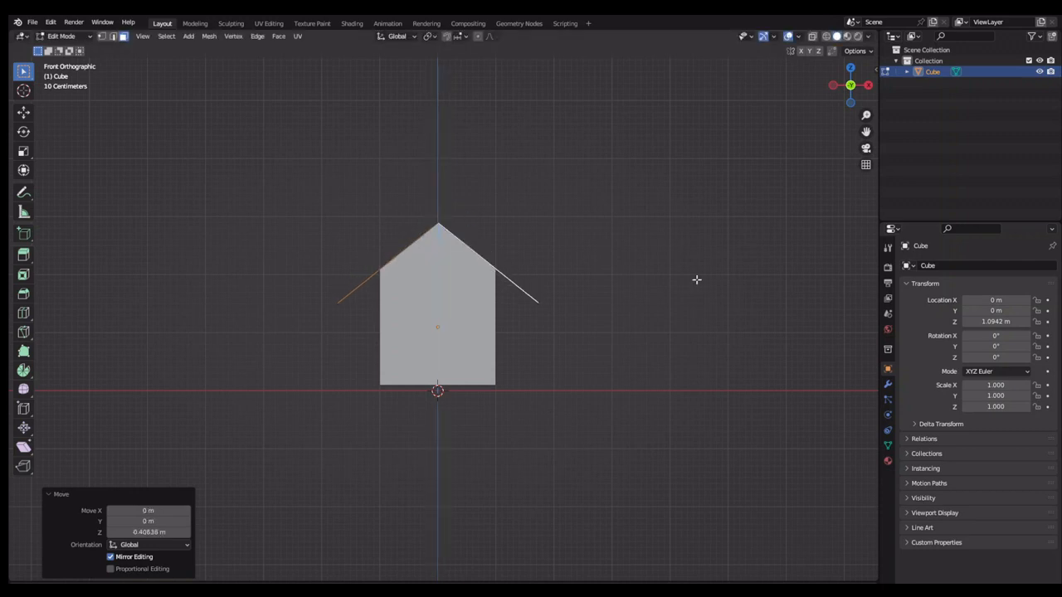
# In the front orthographic view, nudge the enlarged roof faces about 0.009 m toward negative X and 0.019 m up off the gable slopes
pyautogui.moveTo(694, 279); pyautogui.dragTo(611, 336, button='middle')
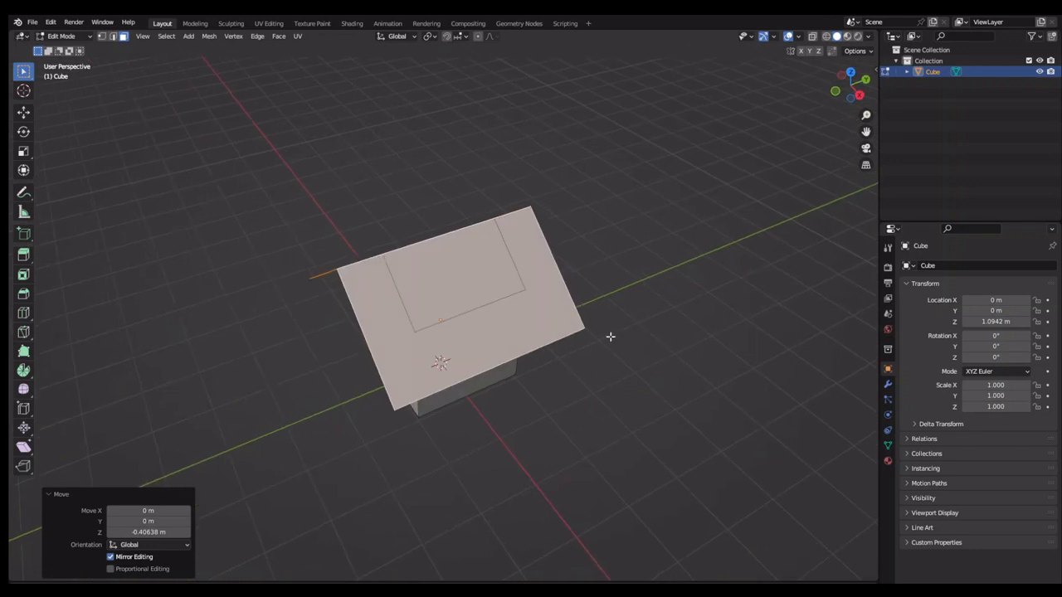
pyautogui.moveTo(668, 187); pyautogui.dragTo(725, 180, button='middle')
pyautogui.press('KP_1')
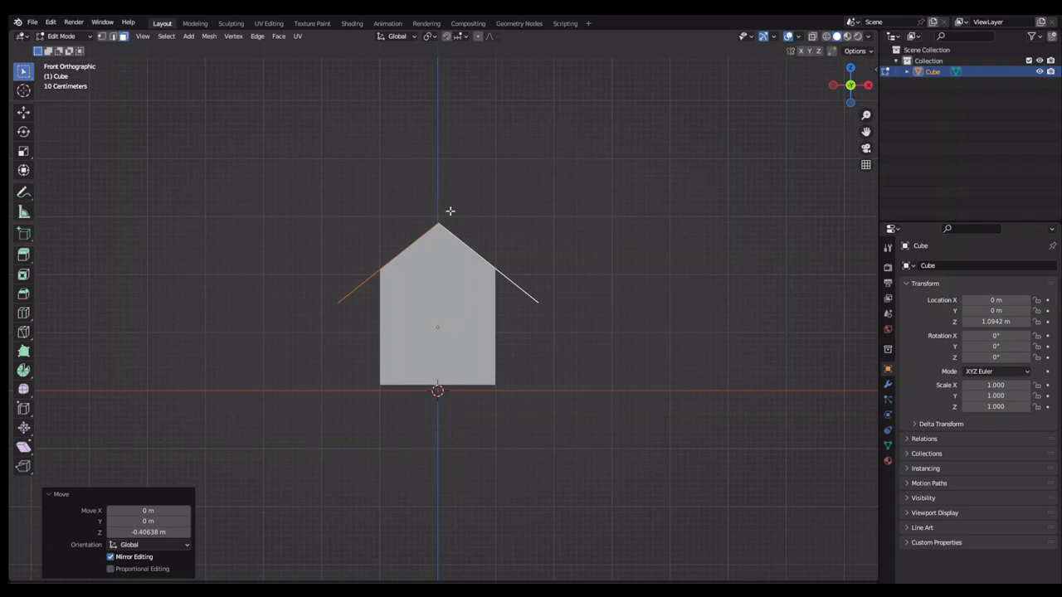
pyautogui.press('g')
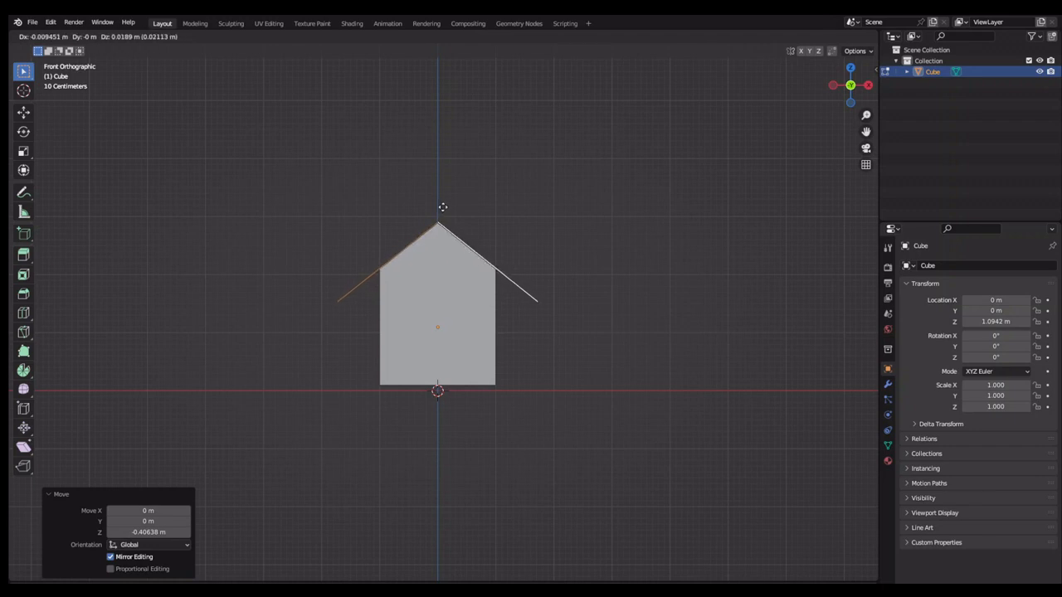
pyautogui.click(443, 208)
pyautogui.scroll(4, 844, 461)
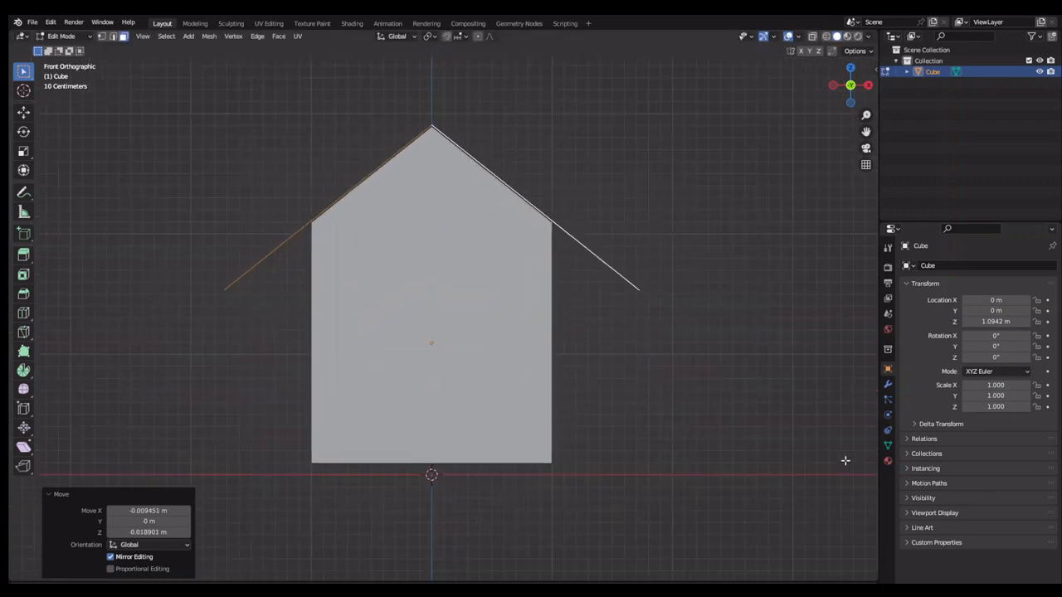
# Extrude the two roof faces about 0.15 m along their normal to thicken the roof, and switch to edge selection
pyautogui.moveTo(813, 457); pyautogui.dragTo(325, 483, button='middle')
pyautogui.scroll(-4, 817, 487)
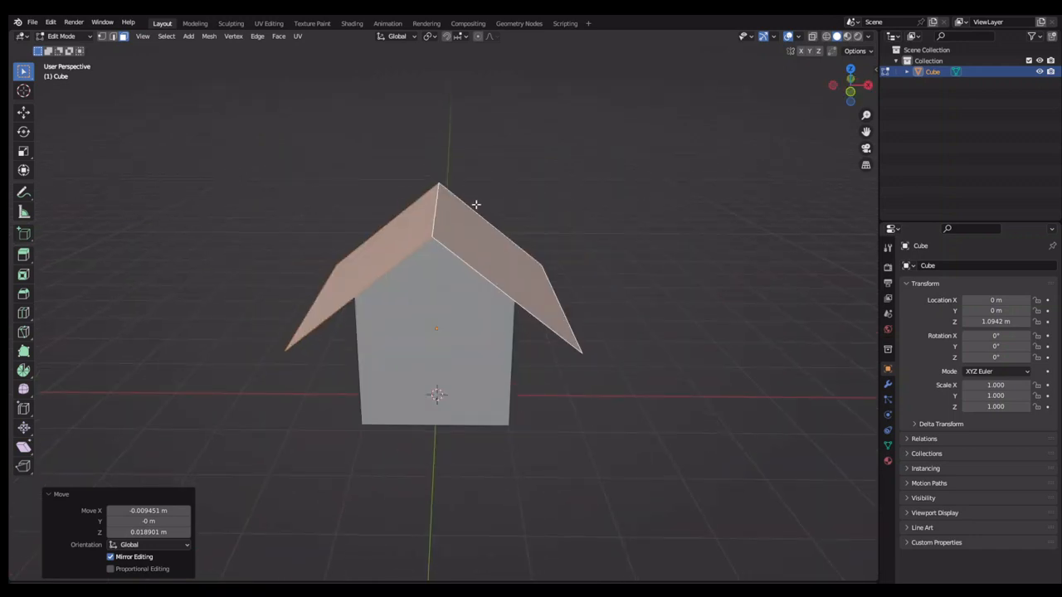
pyautogui.press('e')
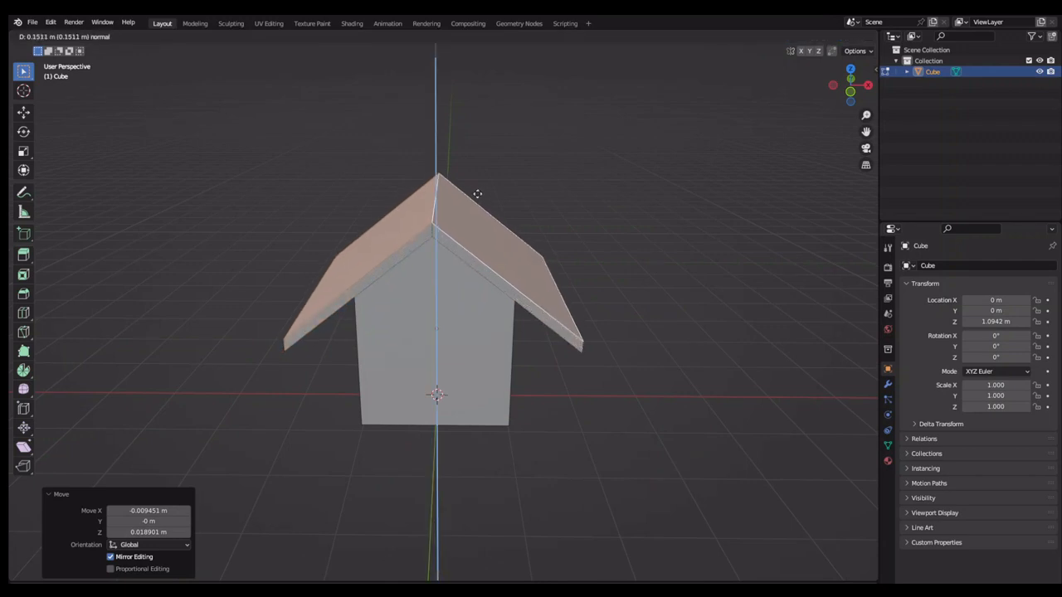
pyautogui.click(477, 194)
pyautogui.click(643, 421)
pyautogui.moveTo(644, 421)
pyautogui.mouseDown(button='middle')
pyautogui.moveTo(640, 396)
pyautogui.moveTo(685, 374)
pyautogui.moveTo(830, 374)
pyautogui.moveTo(875, 387)
pyautogui.moveTo(15, 434)
pyautogui.moveTo(786, 406)
pyautogui.moveTo(637, 402)
pyautogui.mouseUp(button='middle')
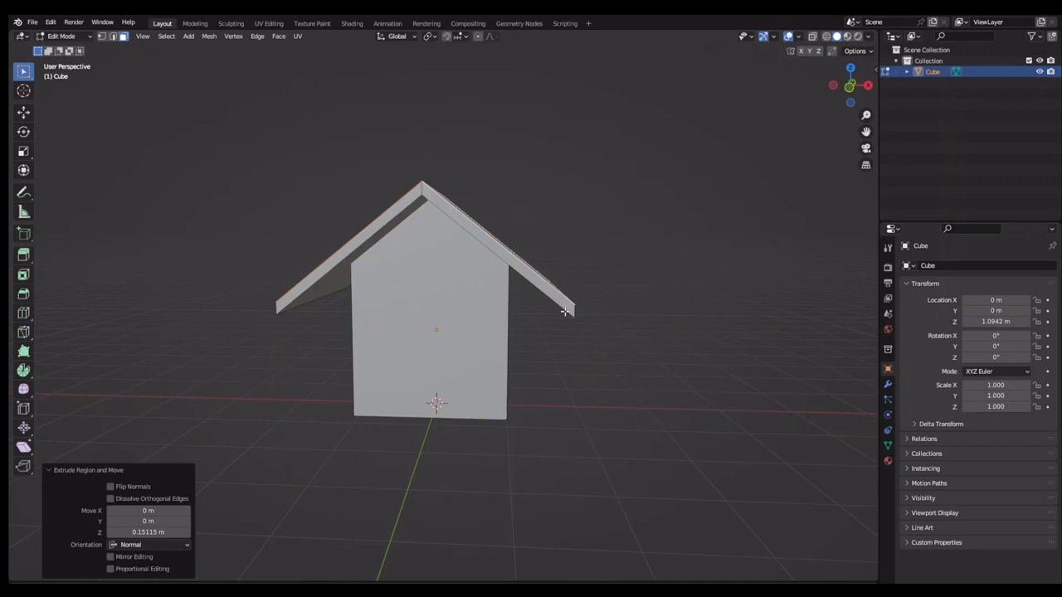
pyautogui.moveTo(216, 346); pyautogui.dragTo(253, 352, button='middle')
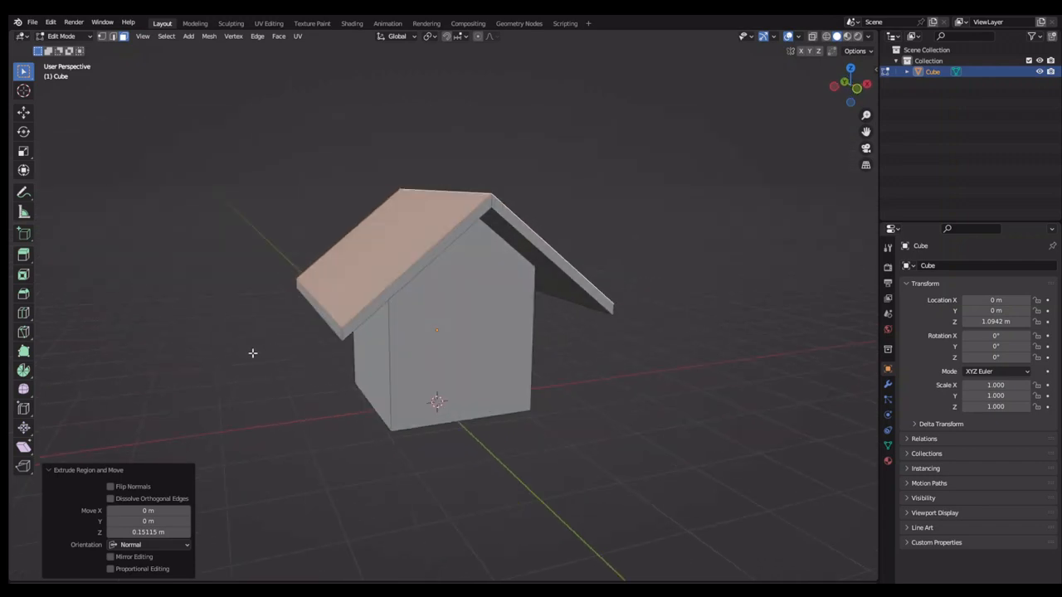
pyautogui.click(113, 36)
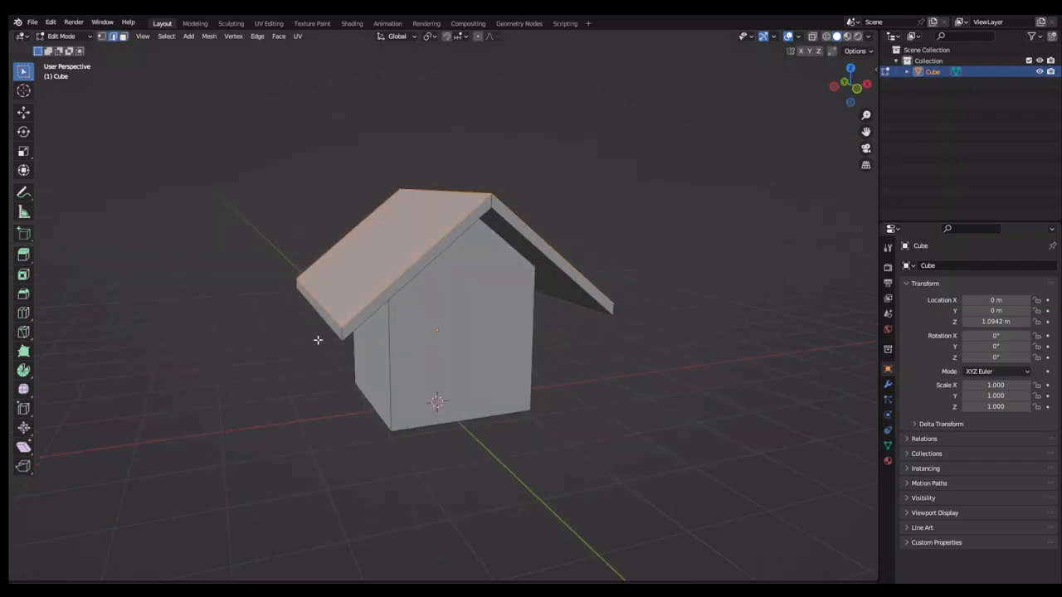
# Try moving the lower eave edge on the roof's negative-X side about 0.09 m, mostly downward, and undo the move
pyautogui.keyDown('alt'); pyautogui.click(320, 315); pyautogui.keyUp('alt')
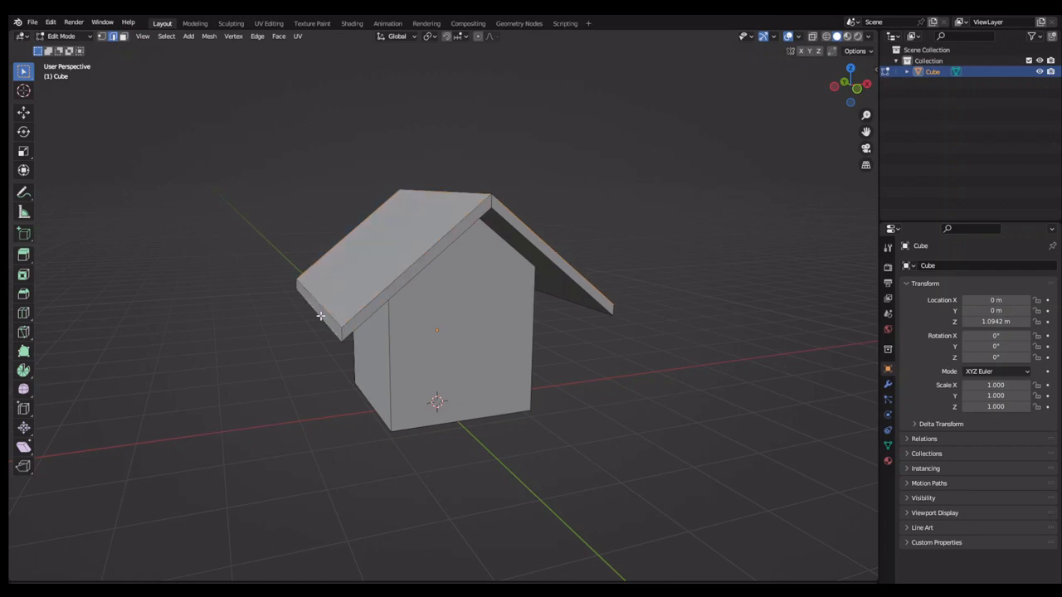
pyautogui.press('KP_1')
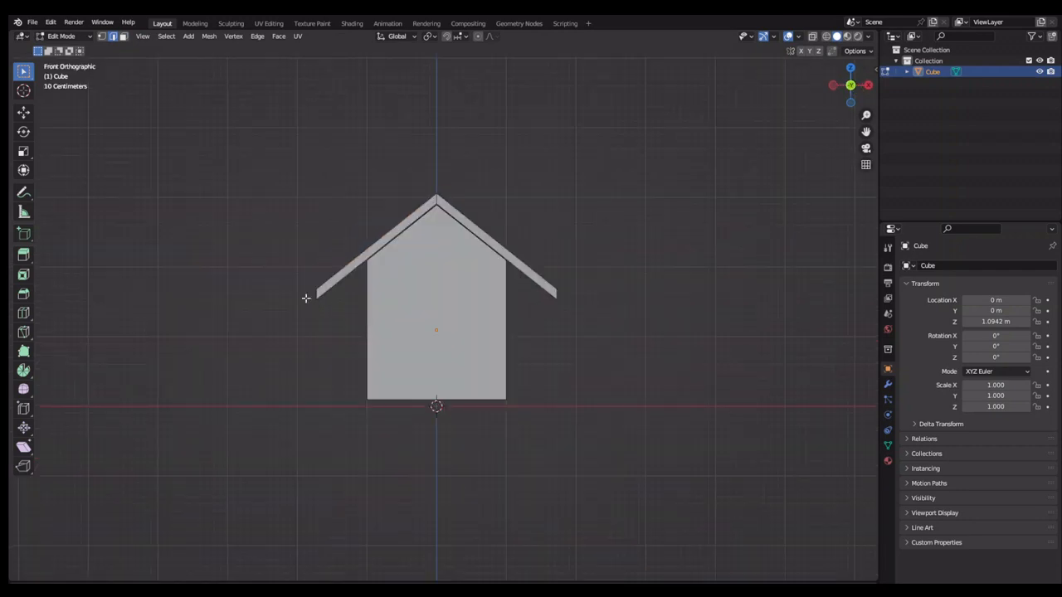
pyautogui.press('g')
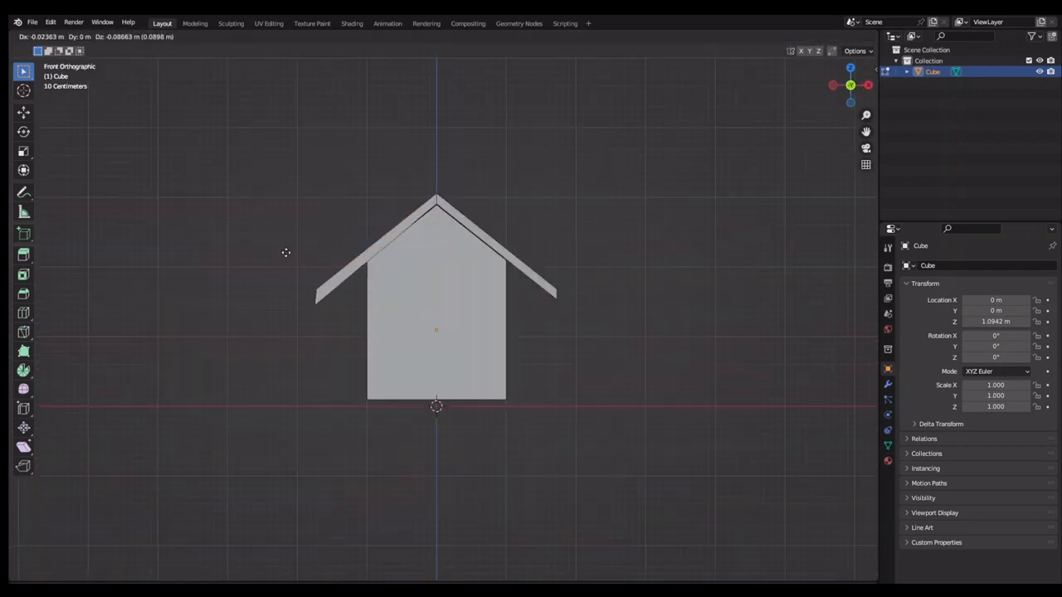
pyautogui.click(285, 254)
pyautogui.hotkey('ctrl', 'z')
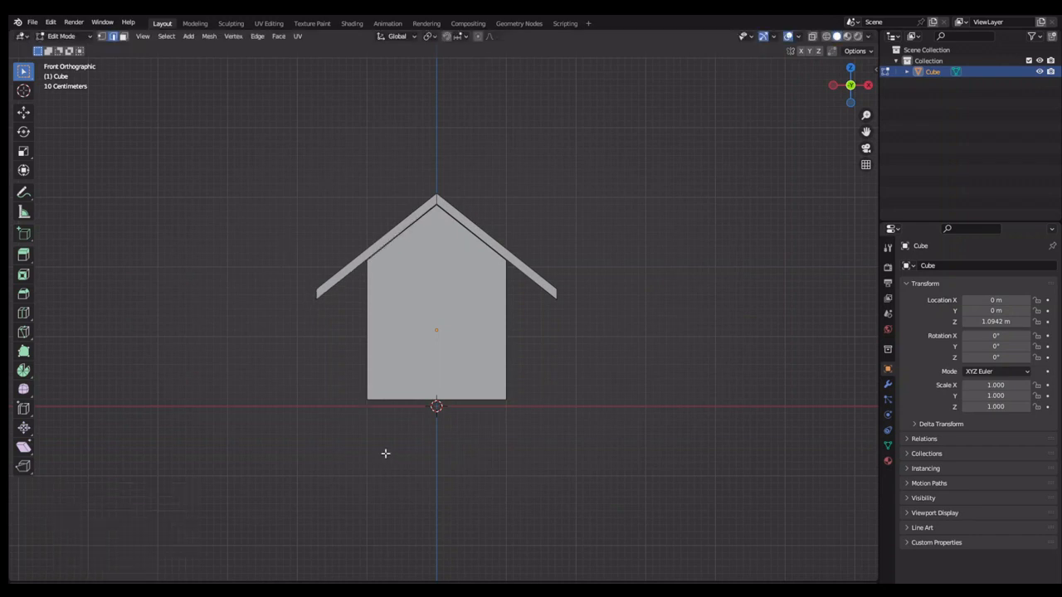
# Square off the negative-X eave by moving its upper edge about 0.061 m outward along X and 0.065 m down in front view
pyautogui.moveTo(384, 453); pyautogui.dragTo(301, 389, button='middle')
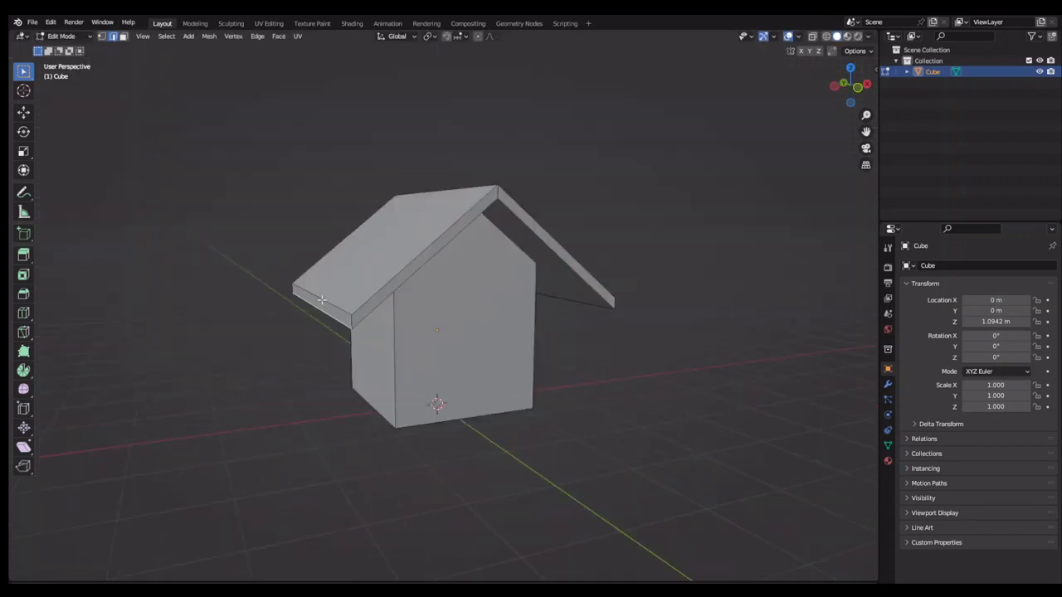
pyautogui.press('KP_1')
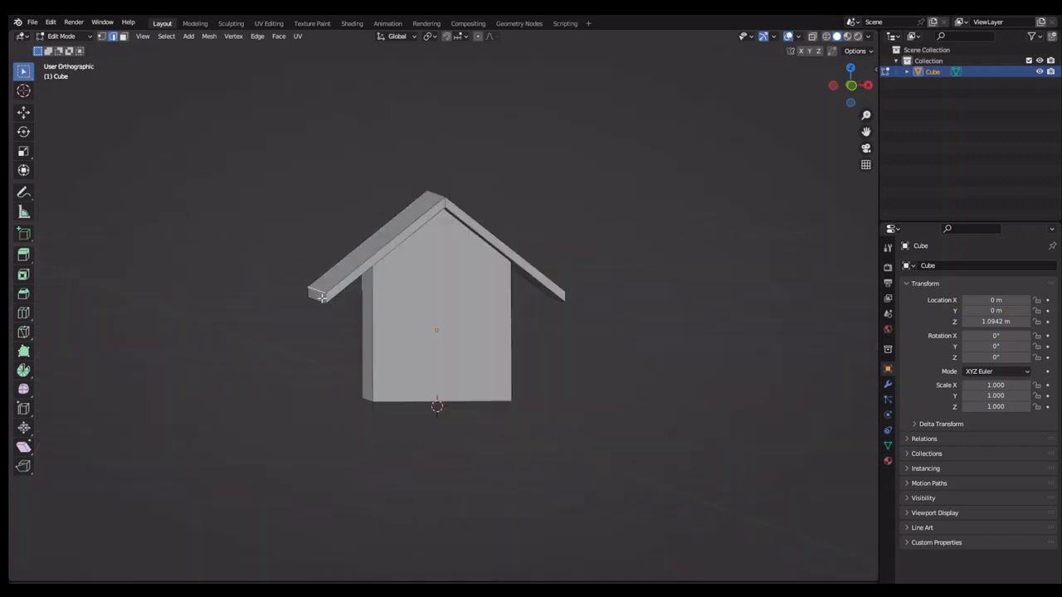
pyautogui.scroll(4, 321, 280)
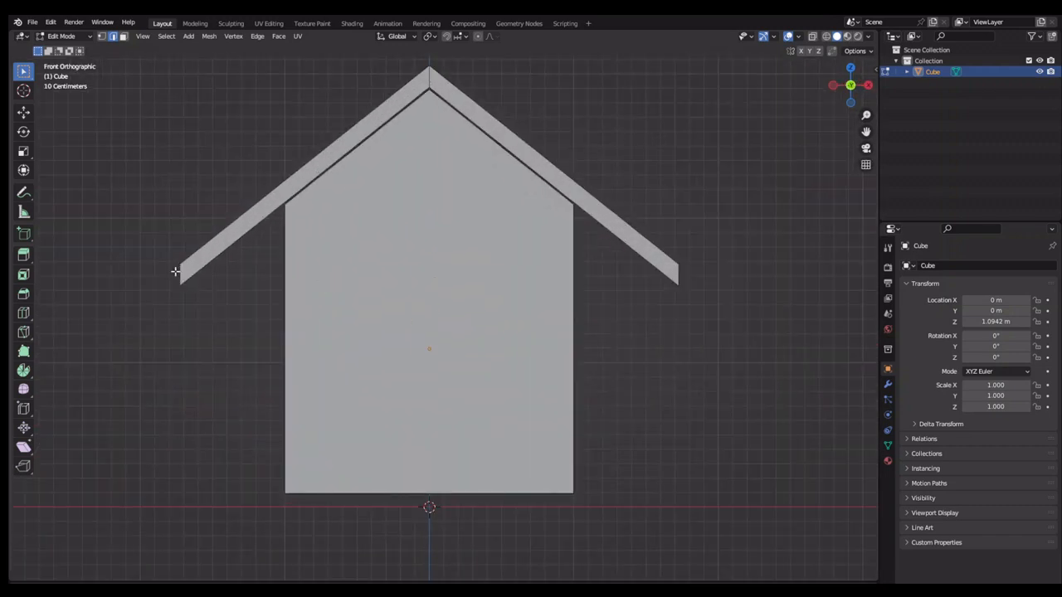
pyautogui.press('g')
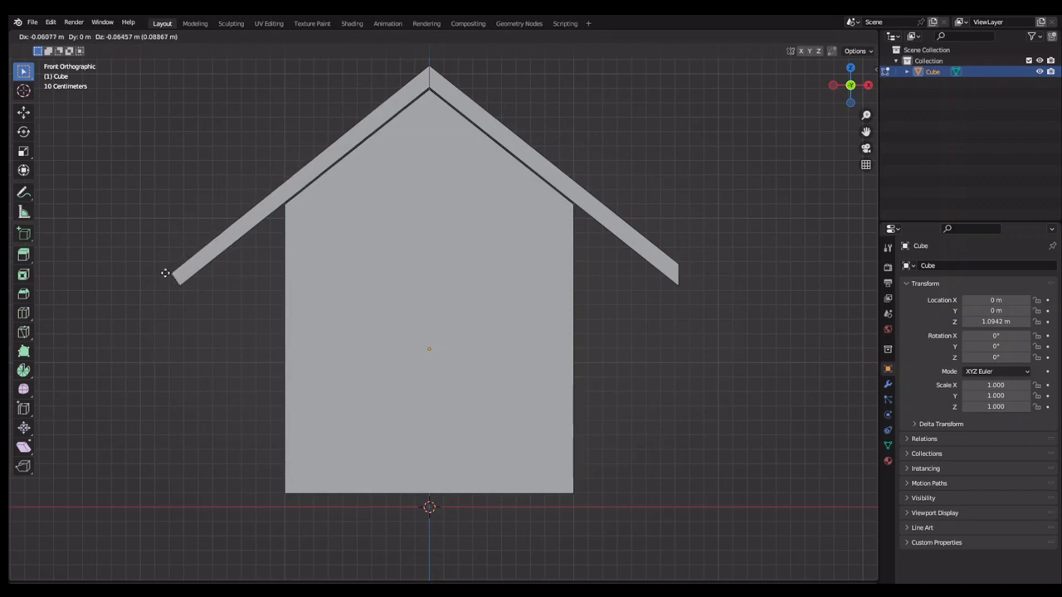
pyautogui.click(165, 273)
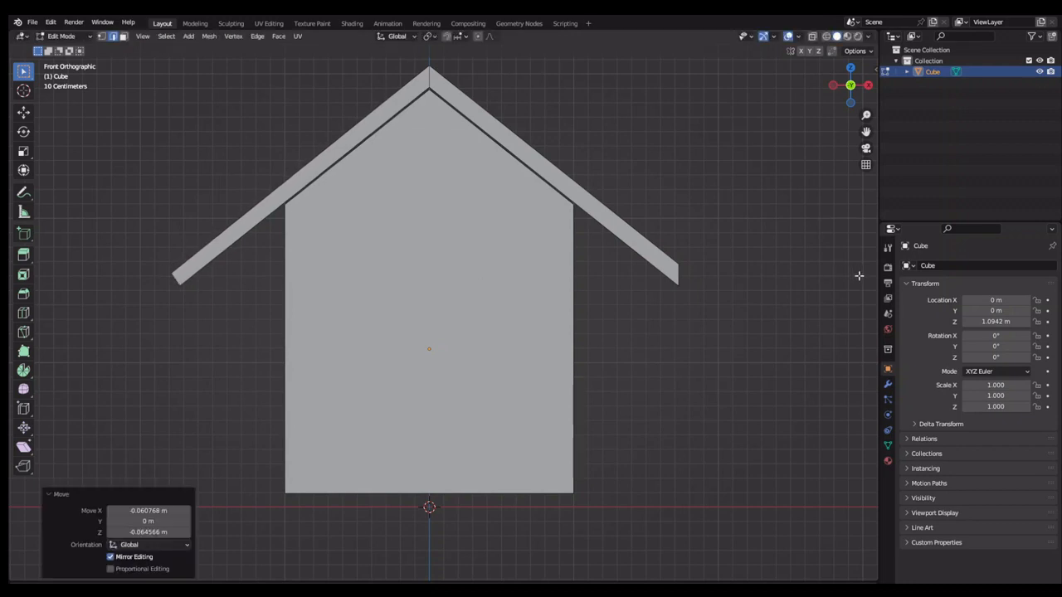
# Square off the positive-X eave by moving its upper edge about 0.057 m outward along X and 0.068 m down in front view
pyautogui.moveTo(727, 317); pyautogui.dragTo(645, 324, button='middle')
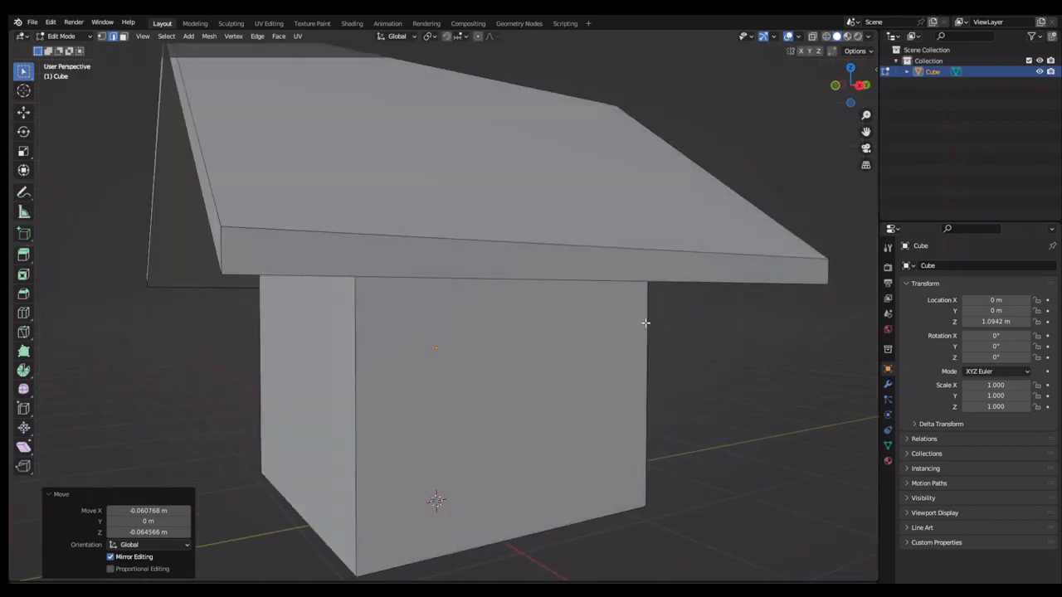
pyautogui.click(543, 242)
pyautogui.moveTo(699, 377); pyautogui.dragTo(739, 379, button='middle')
pyautogui.press('KP_1')
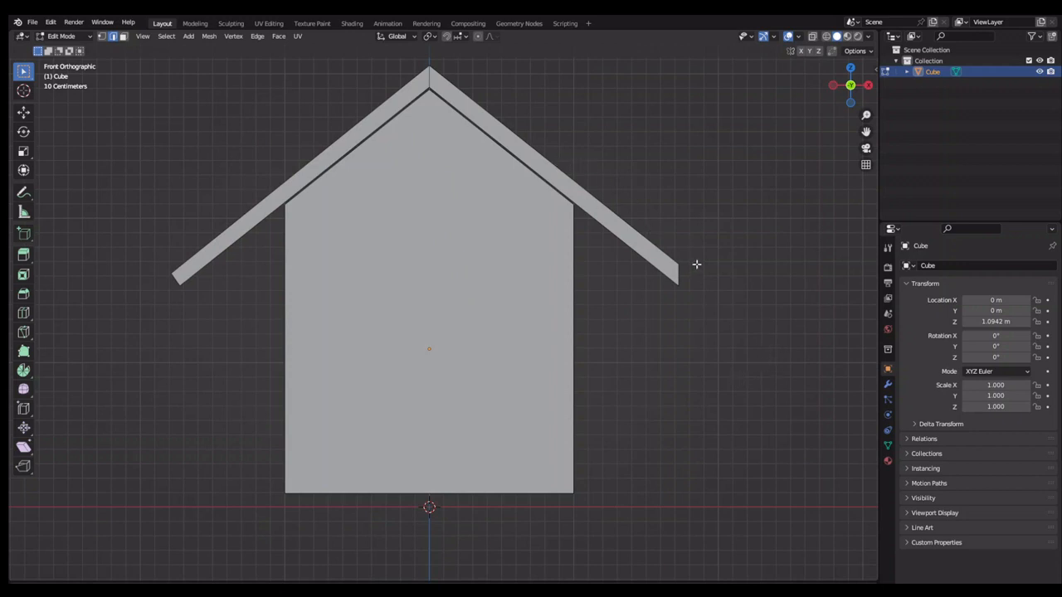
pyautogui.press('g')
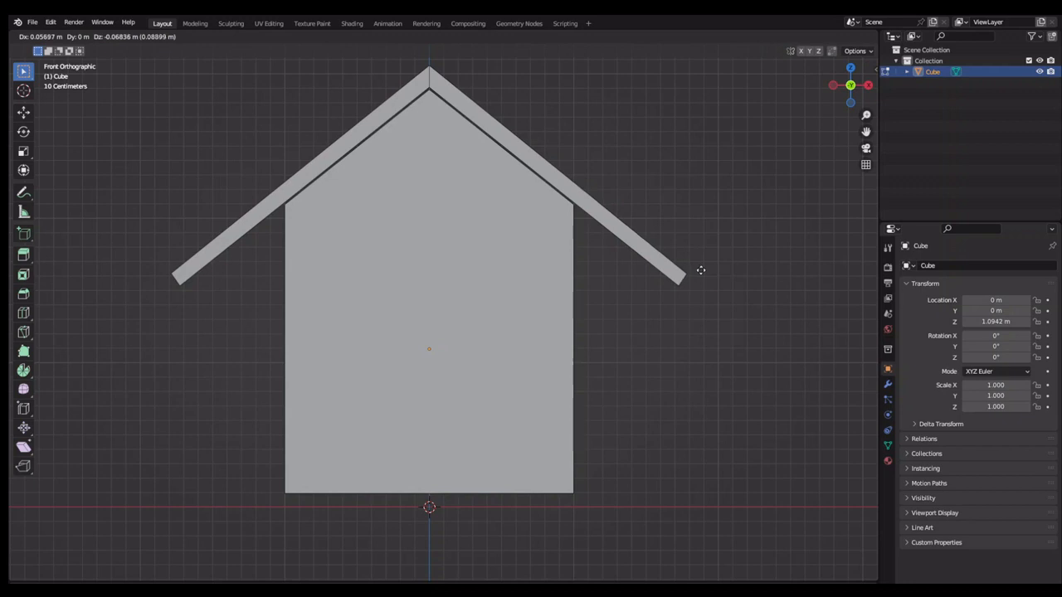
pyautogui.click(701, 270)
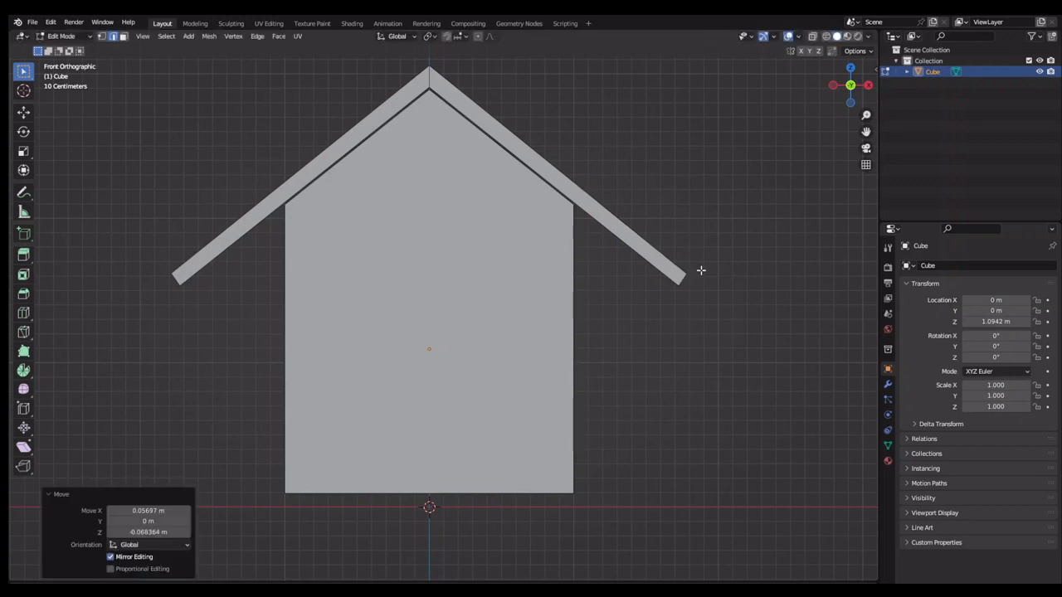
pyautogui.moveTo(802, 412); pyautogui.dragTo(355, 437, button='middle')
pyautogui.scroll(-6, 355, 436)
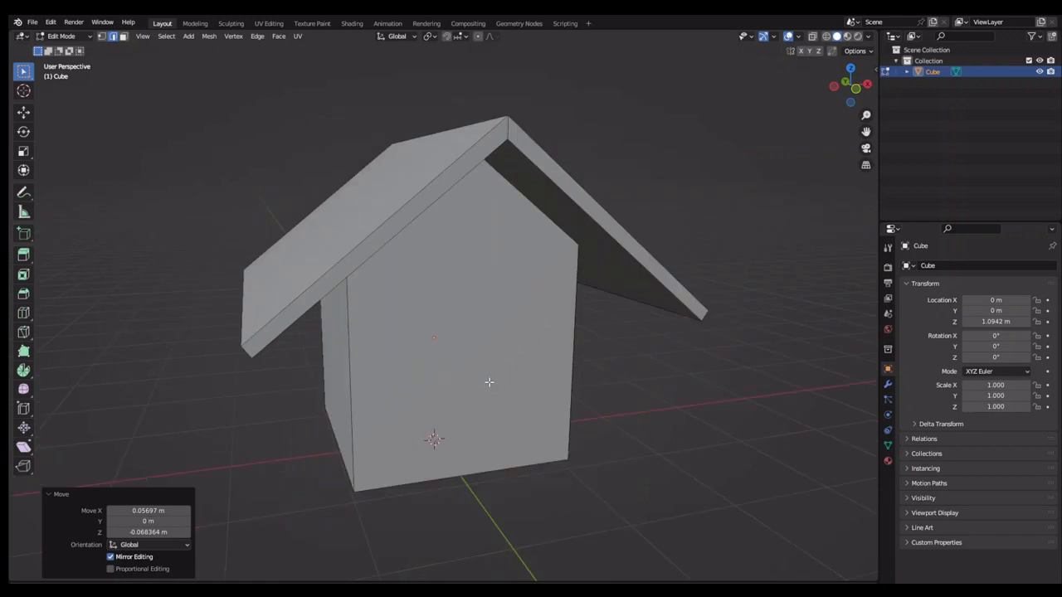
pyautogui.moveTo(824, 394)
pyautogui.mouseDown(button='middle')
pyautogui.moveTo(792, 396)
pyautogui.moveTo(852, 378)
pyautogui.moveTo(808, 384)
pyautogui.mouseUp(button='middle')
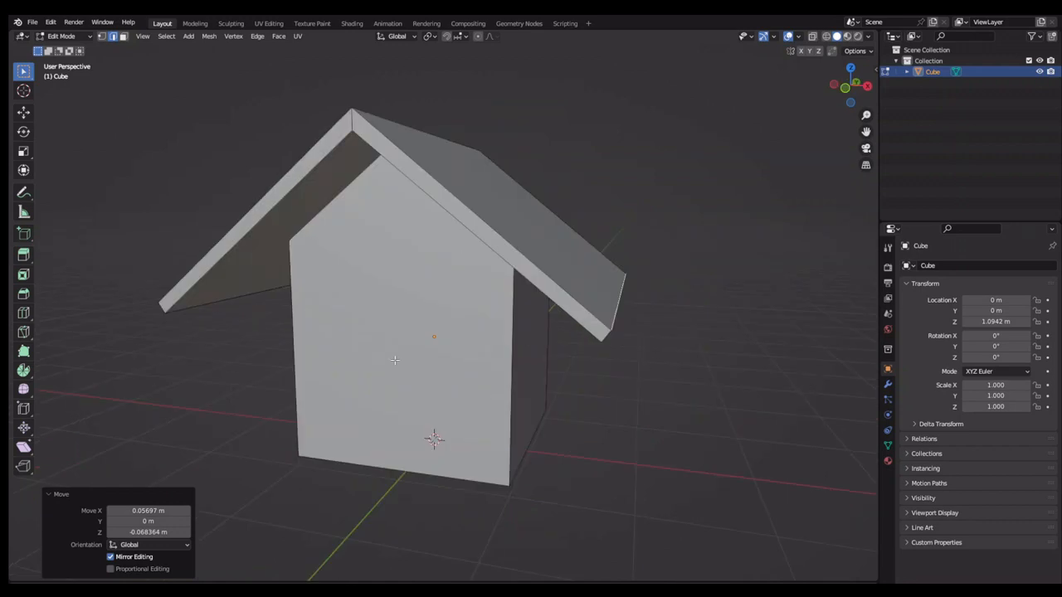
pyautogui.moveTo(253, 363); pyautogui.dragTo(361, 367, button='middle')
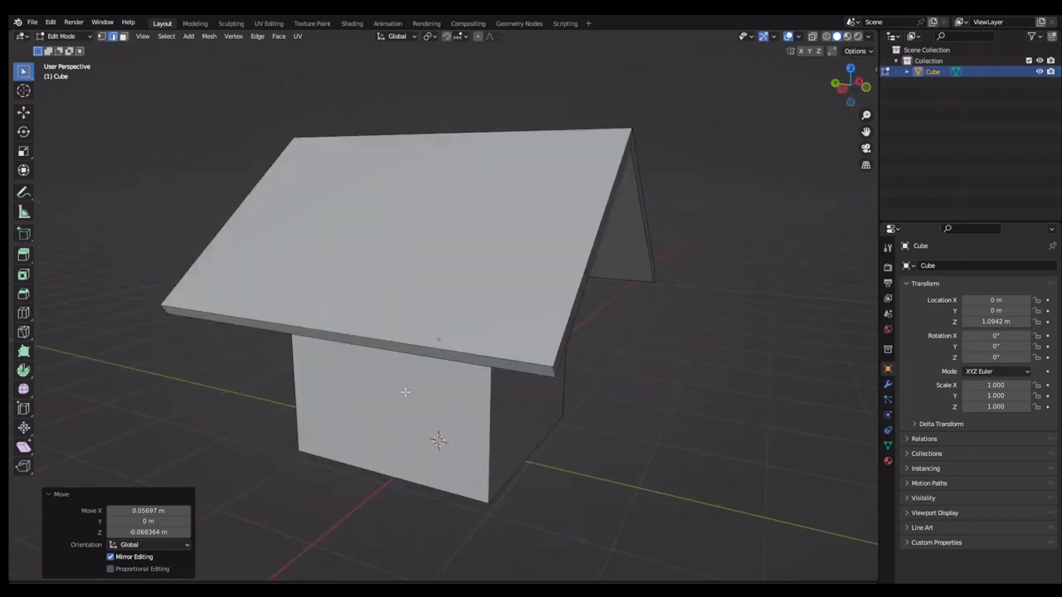
pyautogui.moveTo(807, 463); pyautogui.dragTo(676, 421, button='middle')
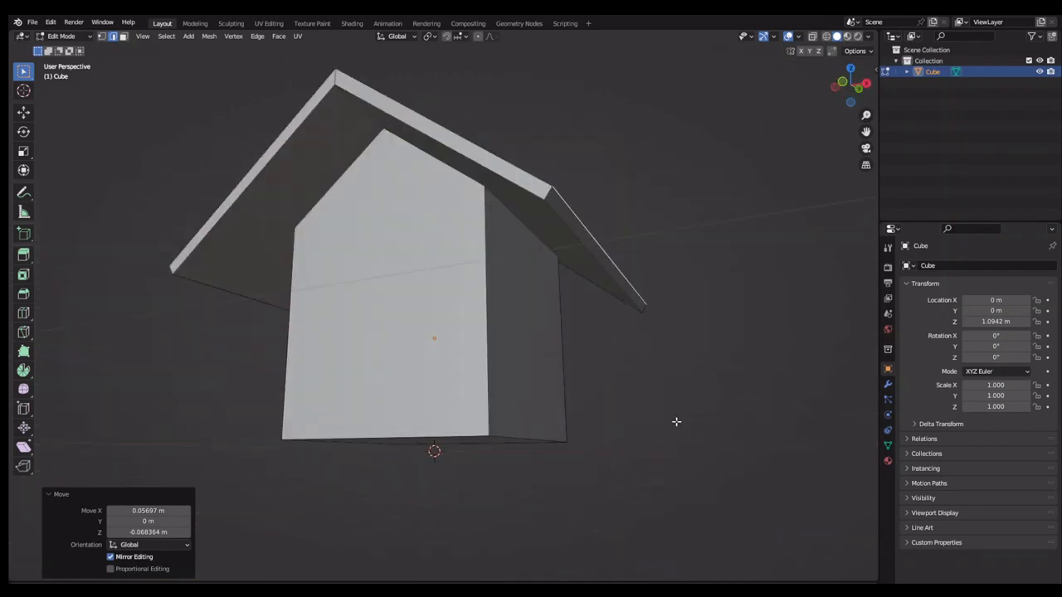
# Return to Object Mode, deselect the house, and add a 2 m cube mesh at the world origin
pyautogui.press('KP_1')
pyautogui.scroll(-3, 676, 421)
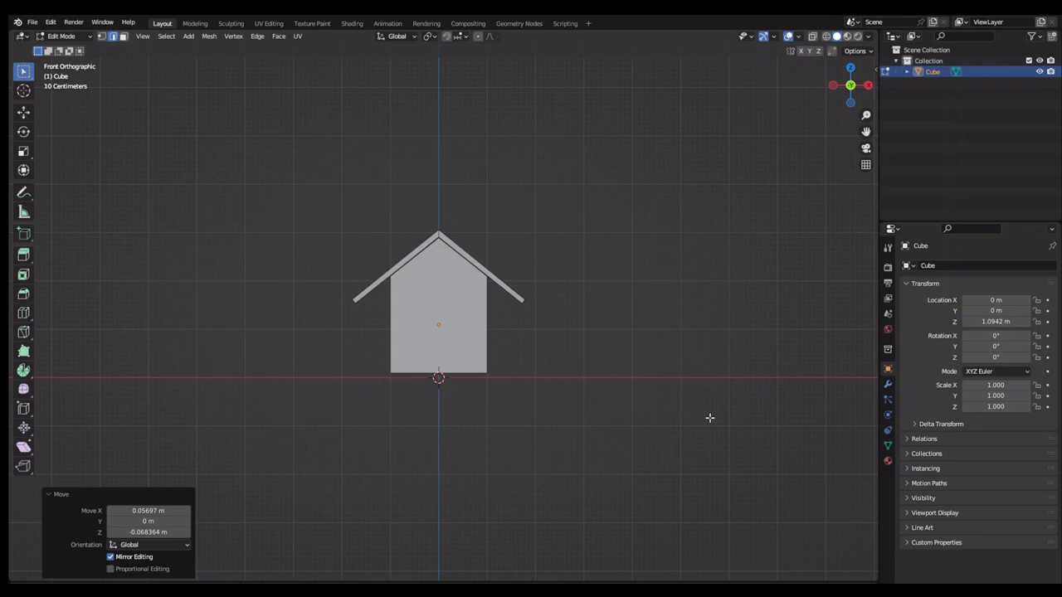
pyautogui.hotkey('shift', 'a')
pyautogui.press('Tab')
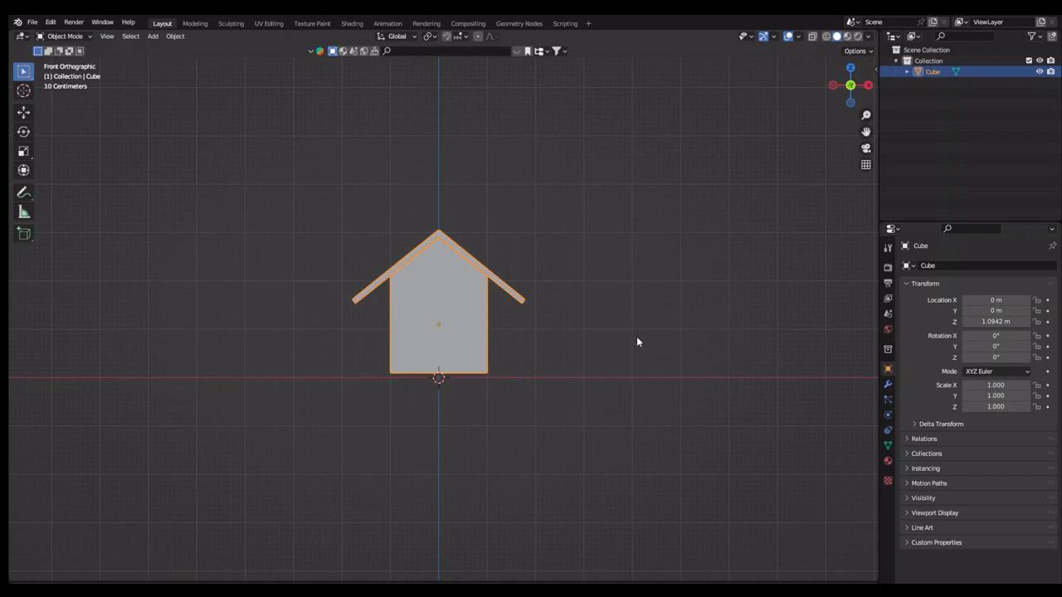
pyautogui.click(637, 336)
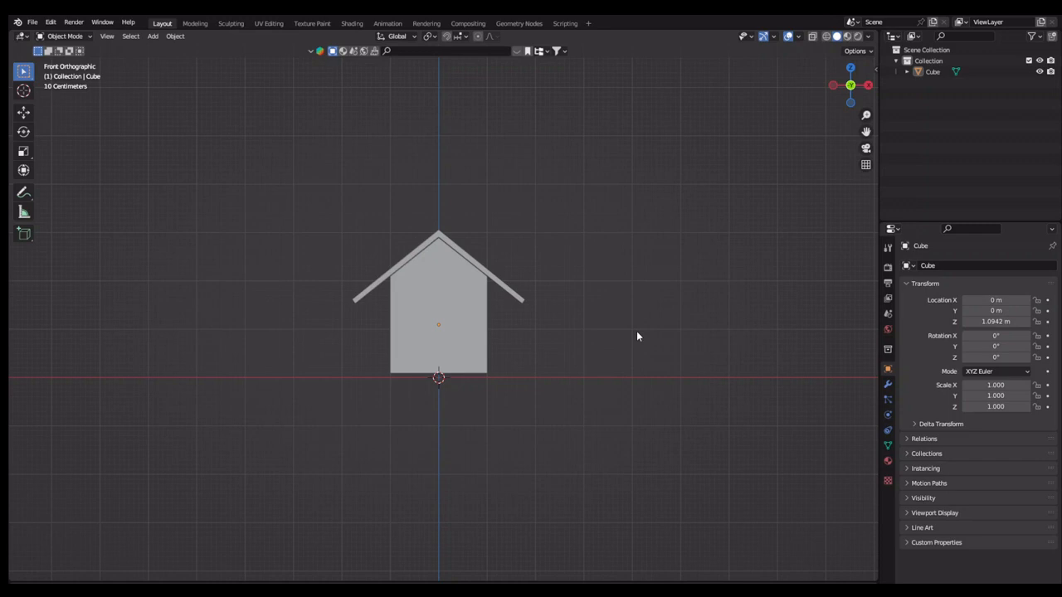
pyautogui.hotkey('shift', 'a')
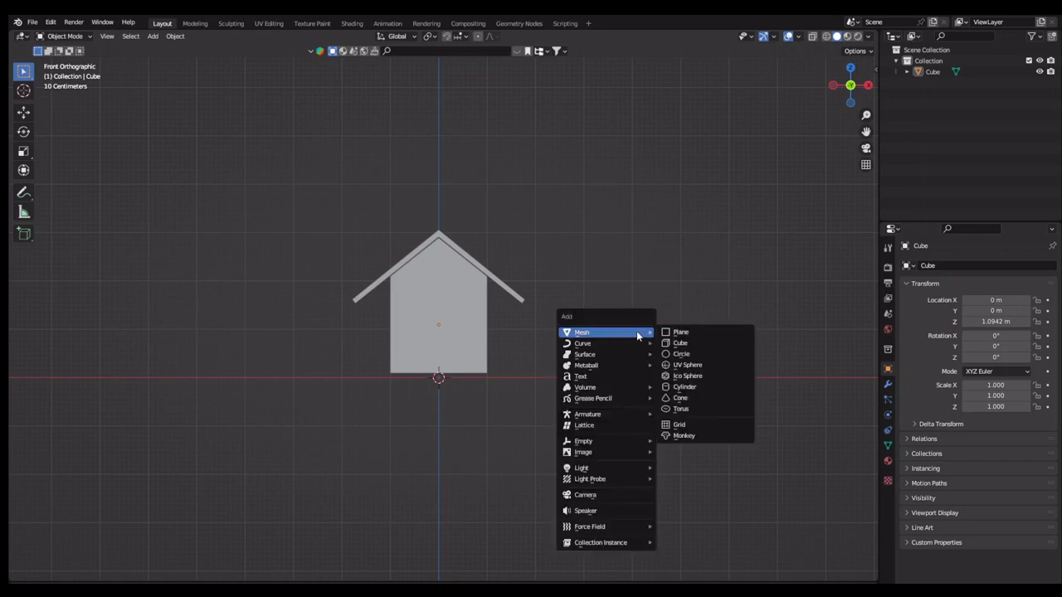
pyautogui.click(691, 346)
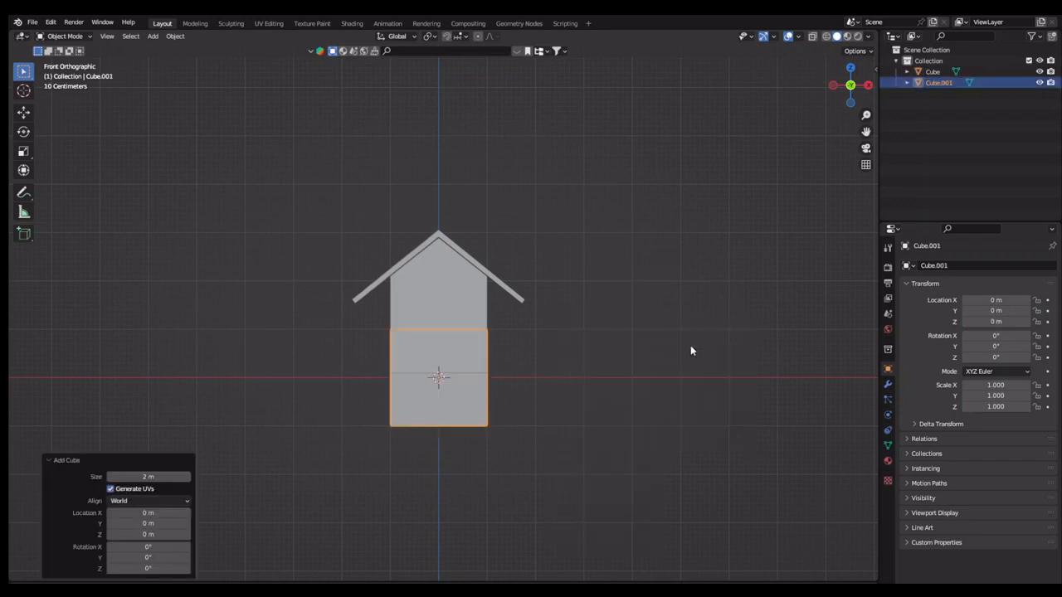
# Scale the new cube uniformly to about 0.444
pyautogui.scroll(4, 651, 421)
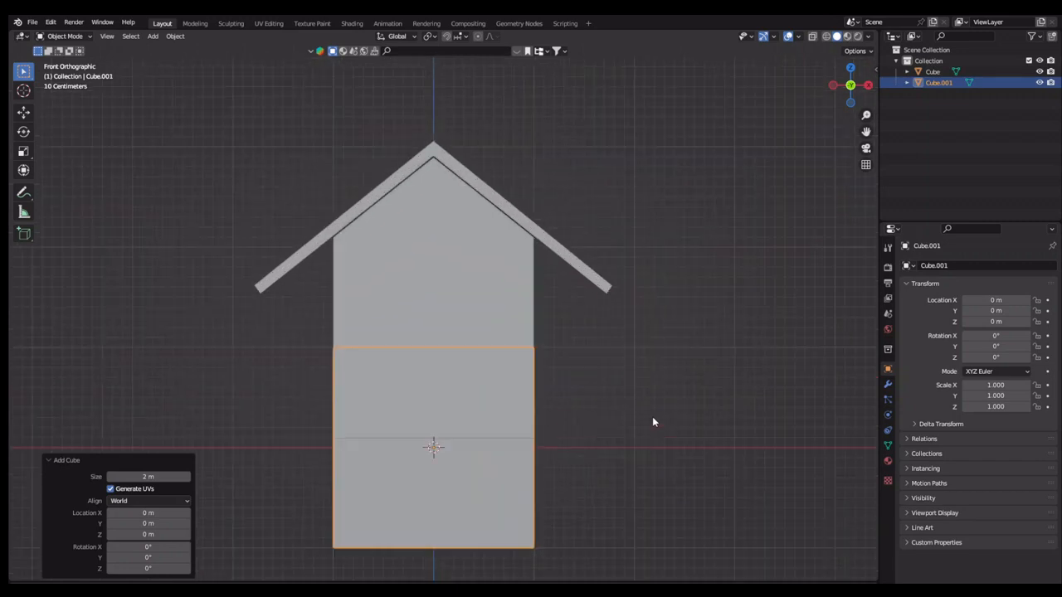
pyautogui.press('s')
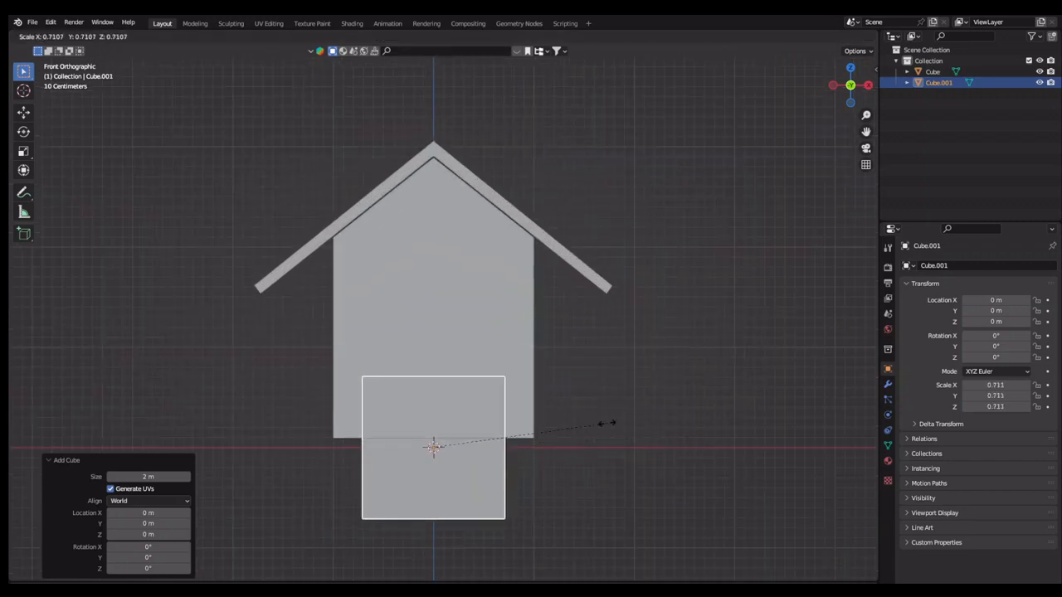
pyautogui.click(540, 425)
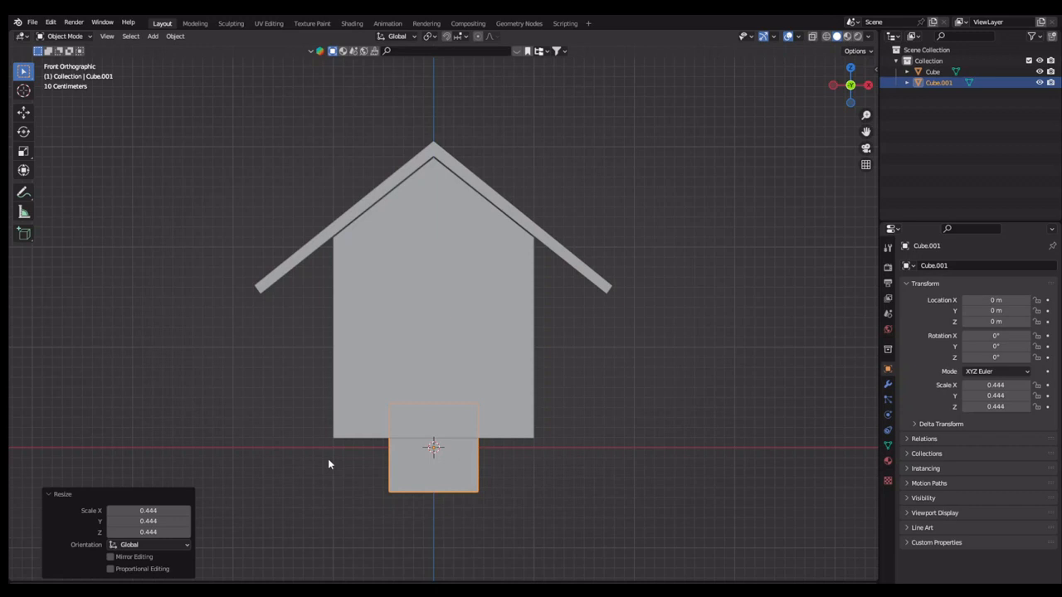
# Raise the small cube about 1.263 m along Z and stretch it along Z by a factor of about 1.807
pyautogui.press('g')
pyautogui.press('z')
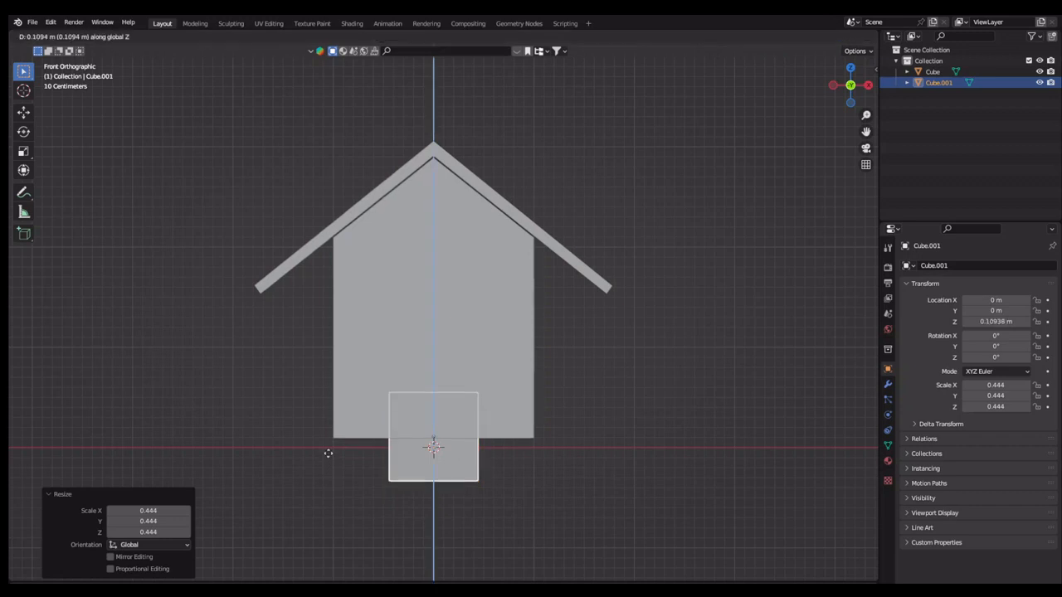
pyautogui.click(354, 333)
pyautogui.press('s')
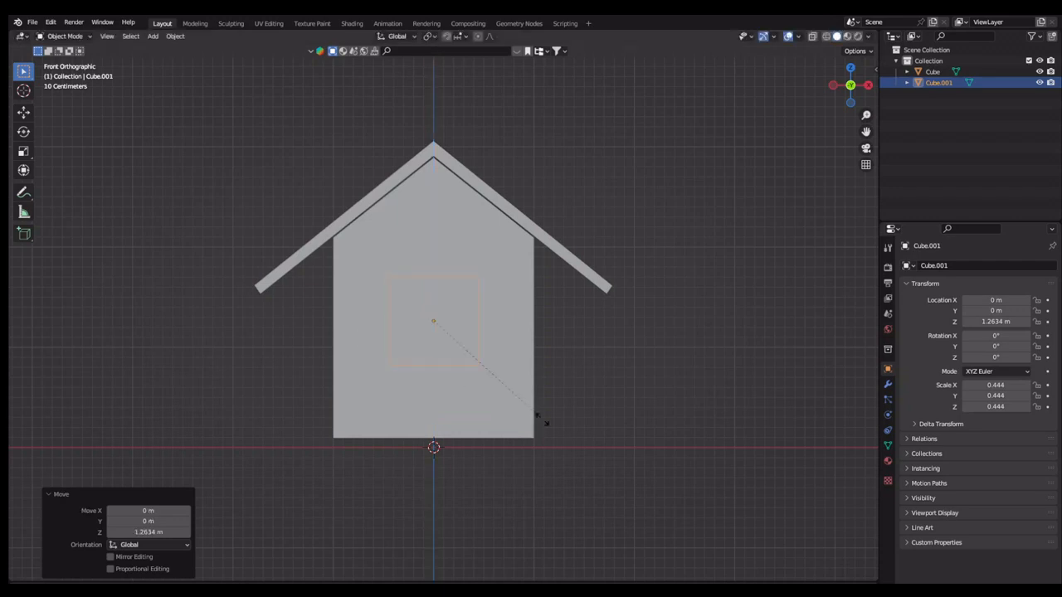
pyautogui.press('z')
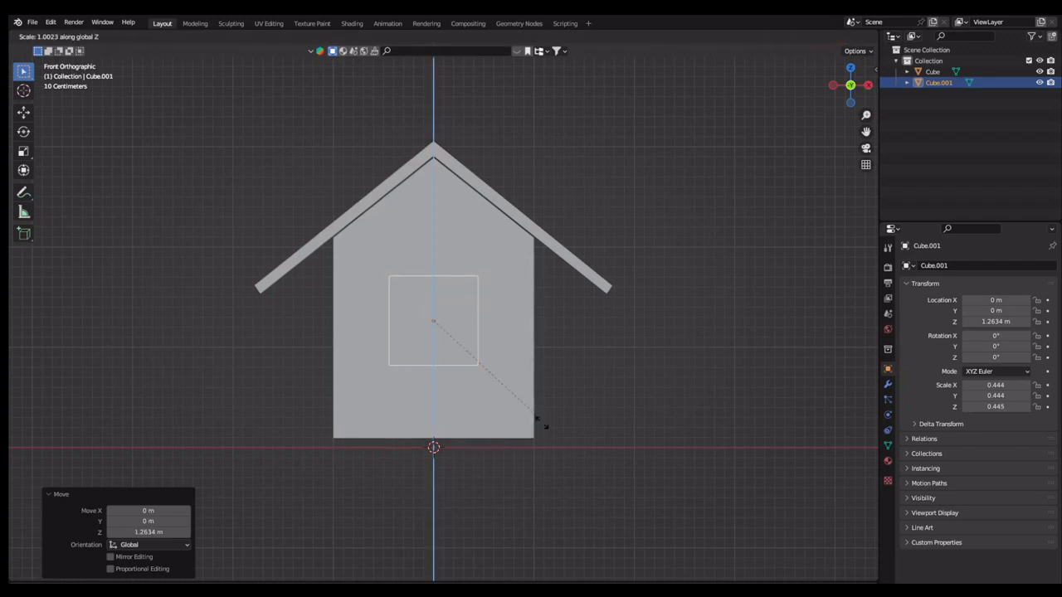
pyautogui.click(552, 561)
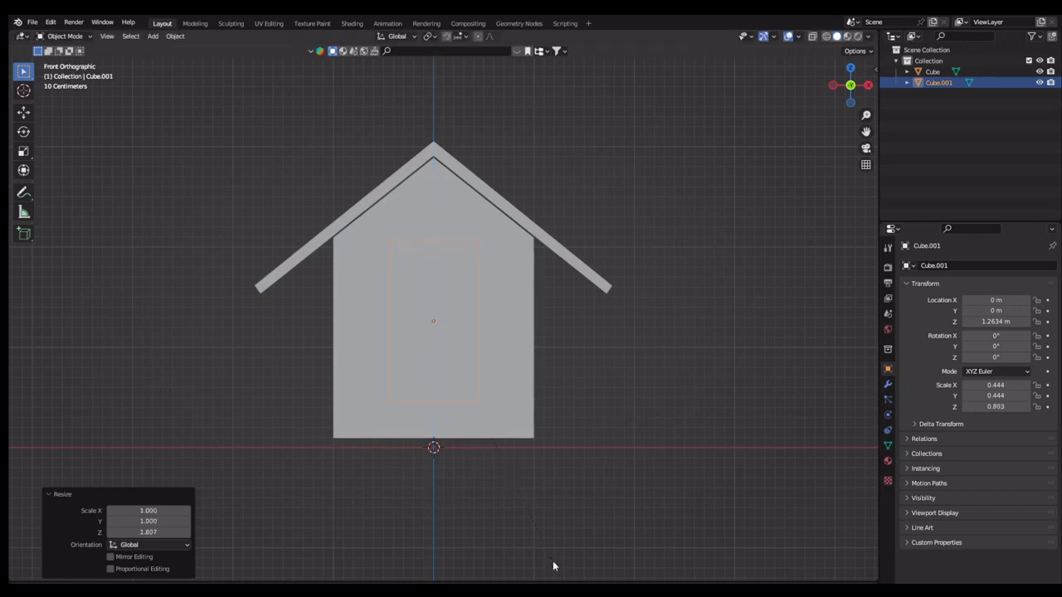
# In the right view, move the stretched block about 0.999 m along negative Y so it straddles the house's front wall
pyautogui.scroll(1, 616, 485)
pyautogui.scroll(1, 615, 488)
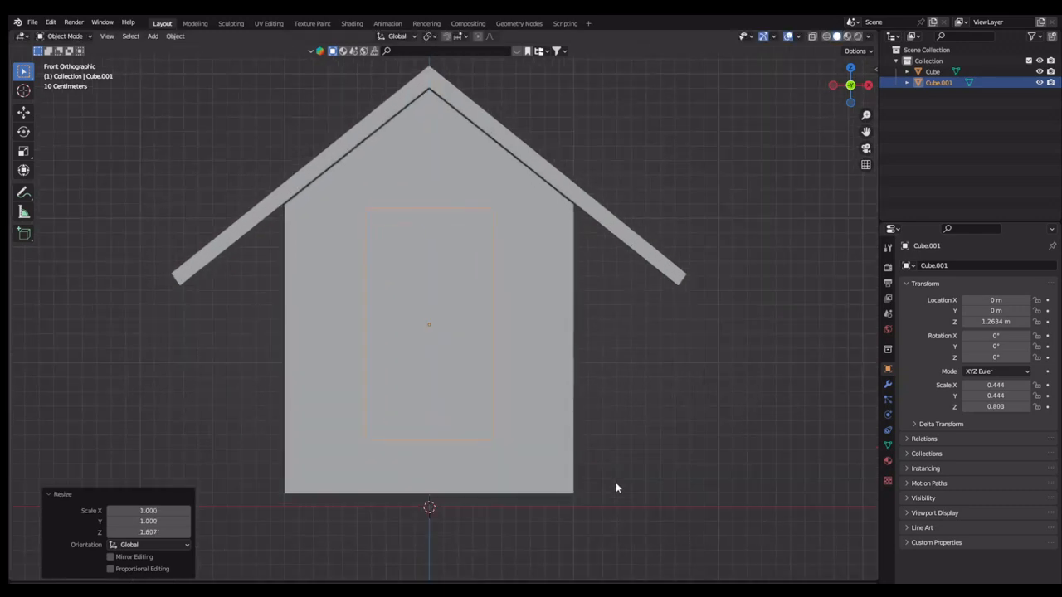
pyautogui.press('KP_3')
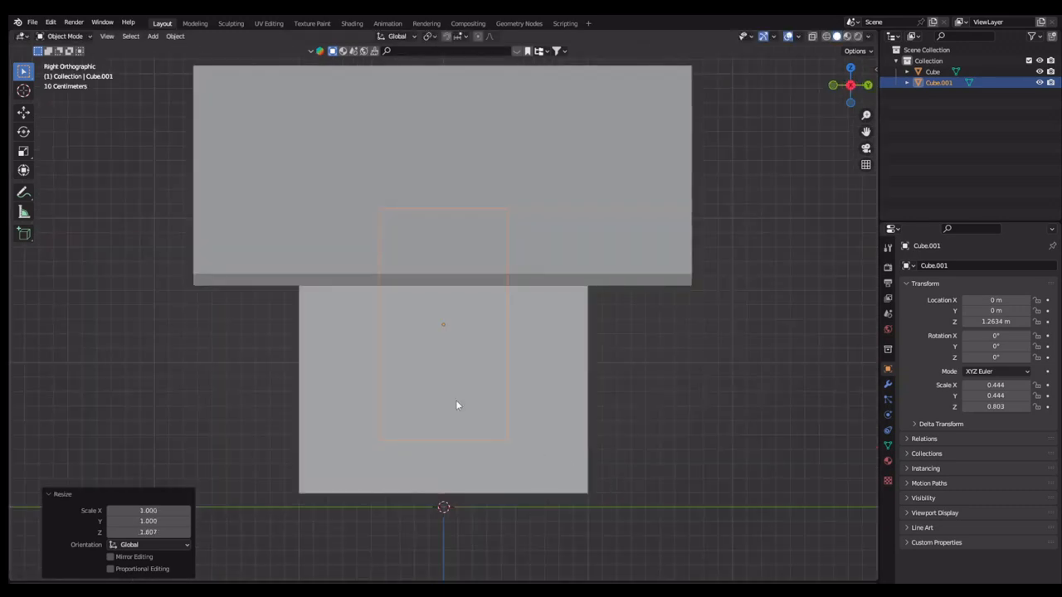
pyautogui.press('g')
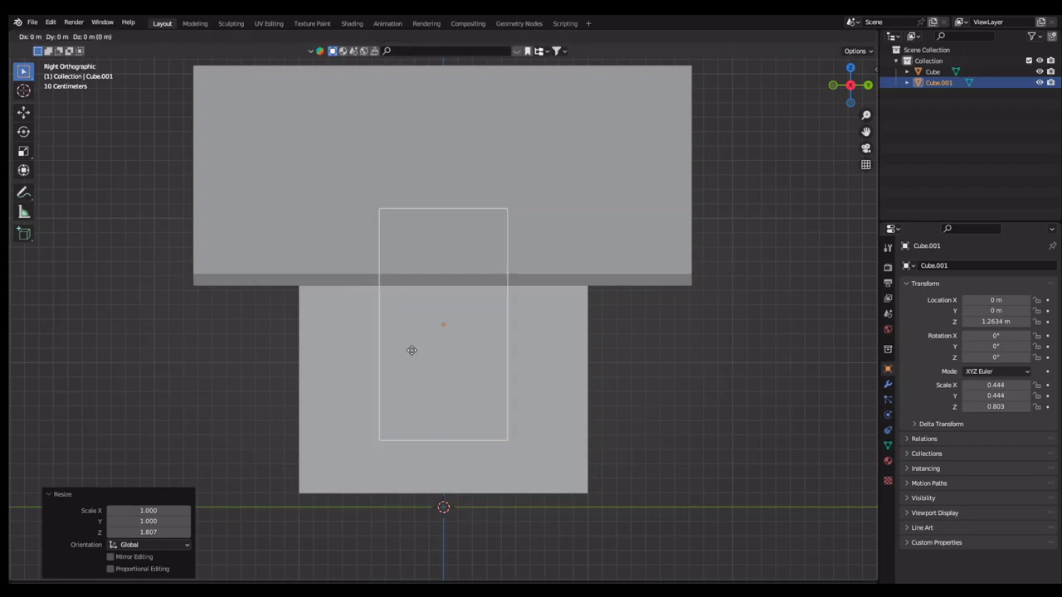
pyautogui.press('y')
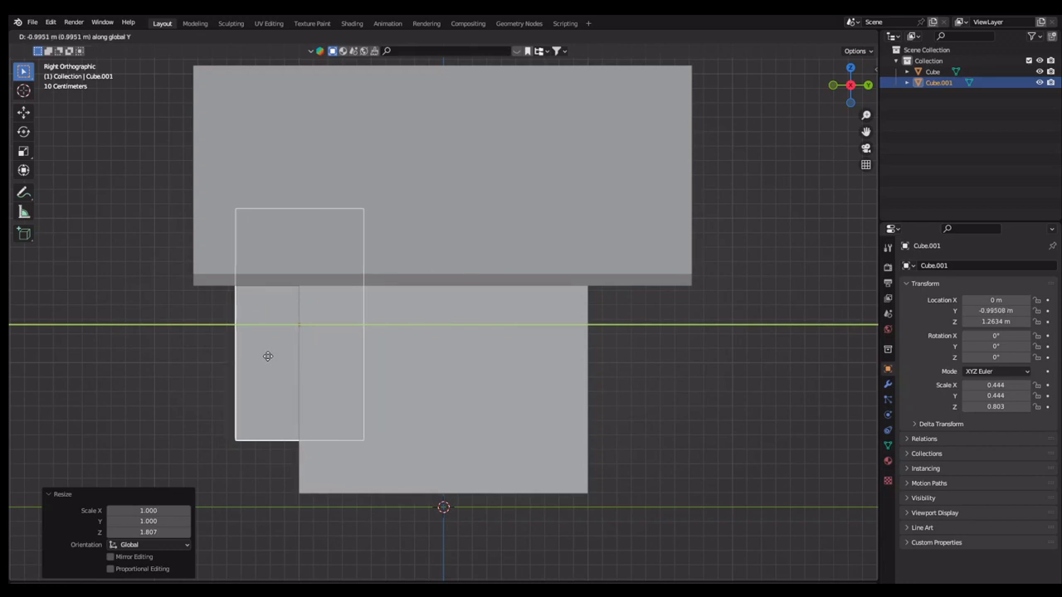
pyautogui.click(267, 360)
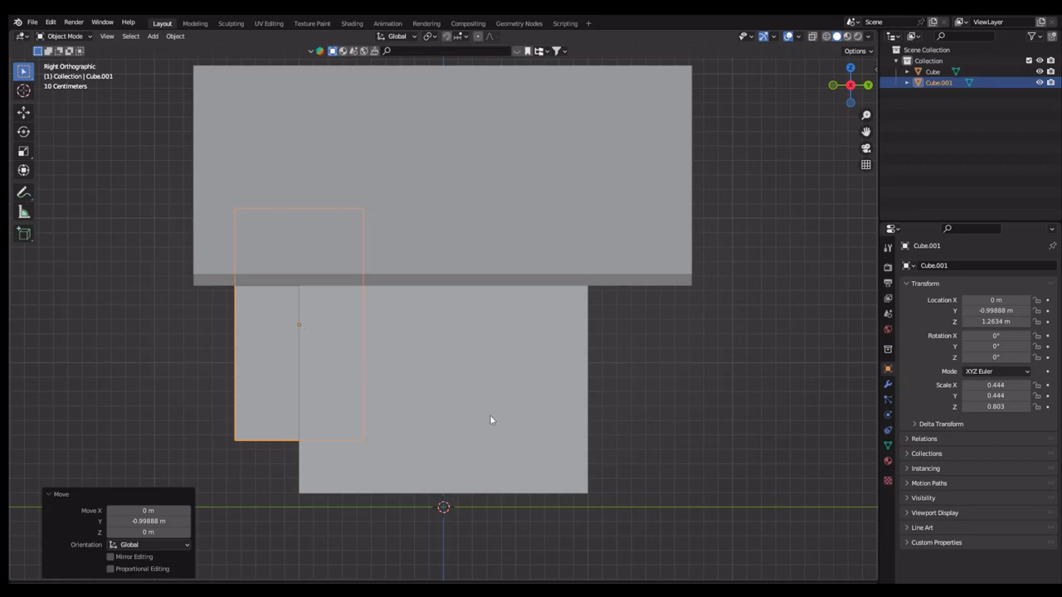
# Thin the front block along Y by a factor of about 0.229 and deselect it
pyautogui.press('s')
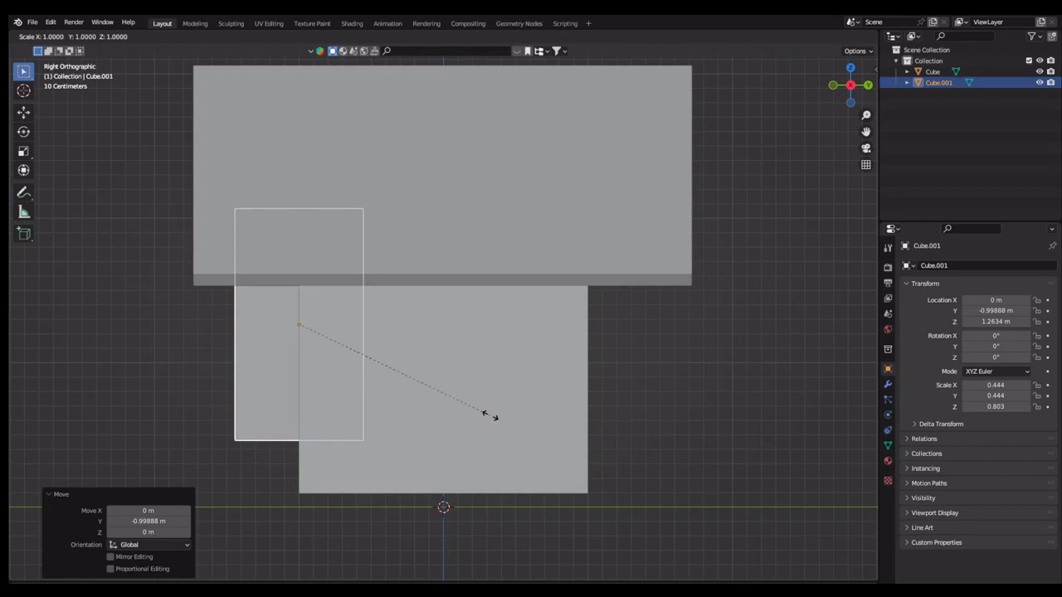
pyautogui.press('y')
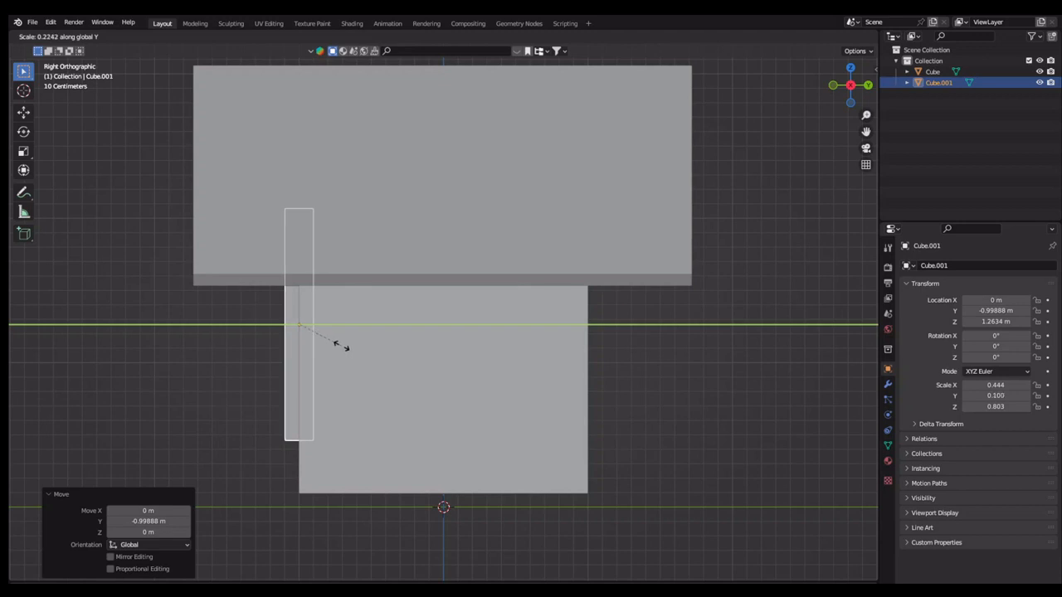
pyautogui.click(343, 350)
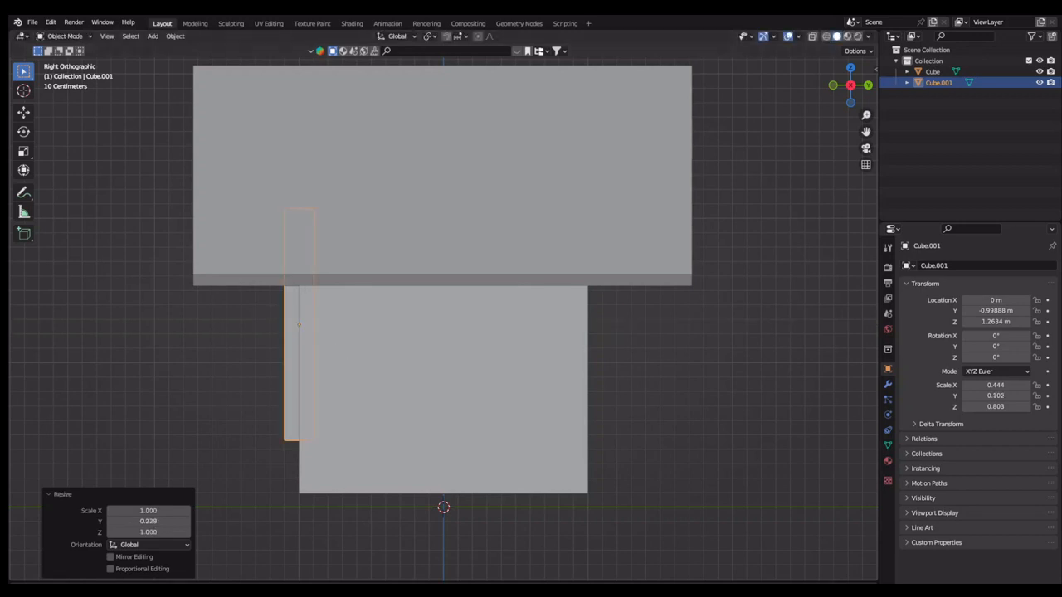
pyautogui.click(86, 332)
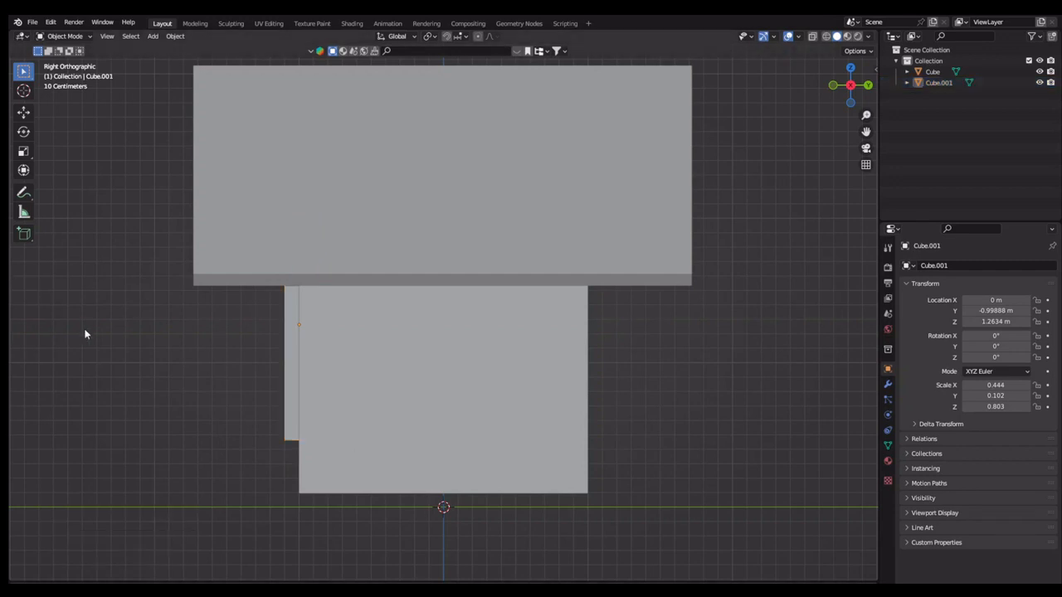
# Duplicate the front panel and place the copy beside the positive-X wall, offset about 1.284 m in X, 1.180 m in Y and -0.769 m in Z
pyautogui.press('KP_1')
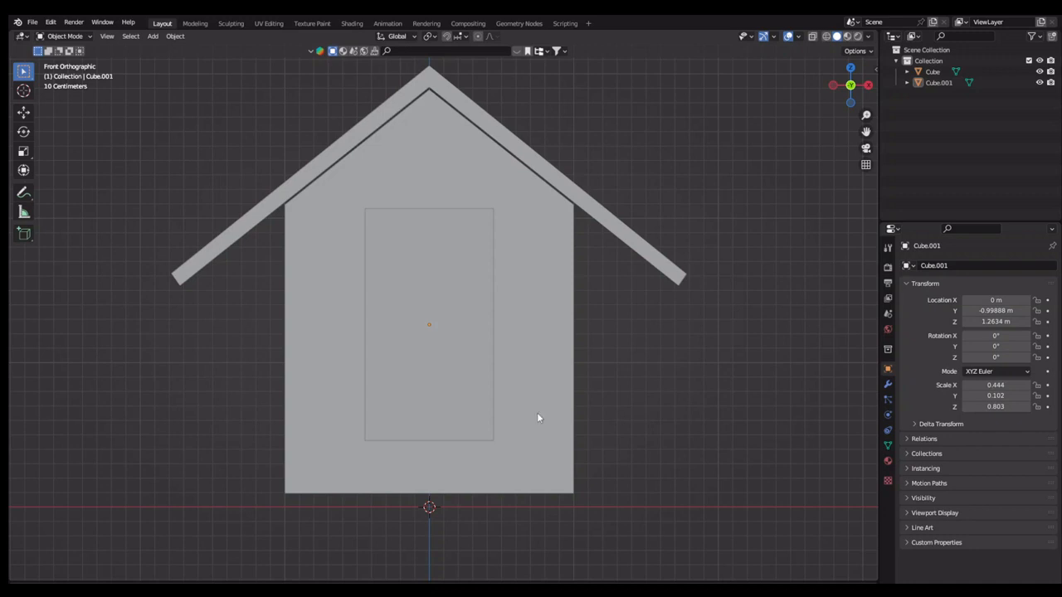
pyautogui.scroll(-2, 548, 415)
pyautogui.moveTo(548, 414); pyautogui.dragTo(587, 410, button='middle')
pyautogui.click(344, 242)
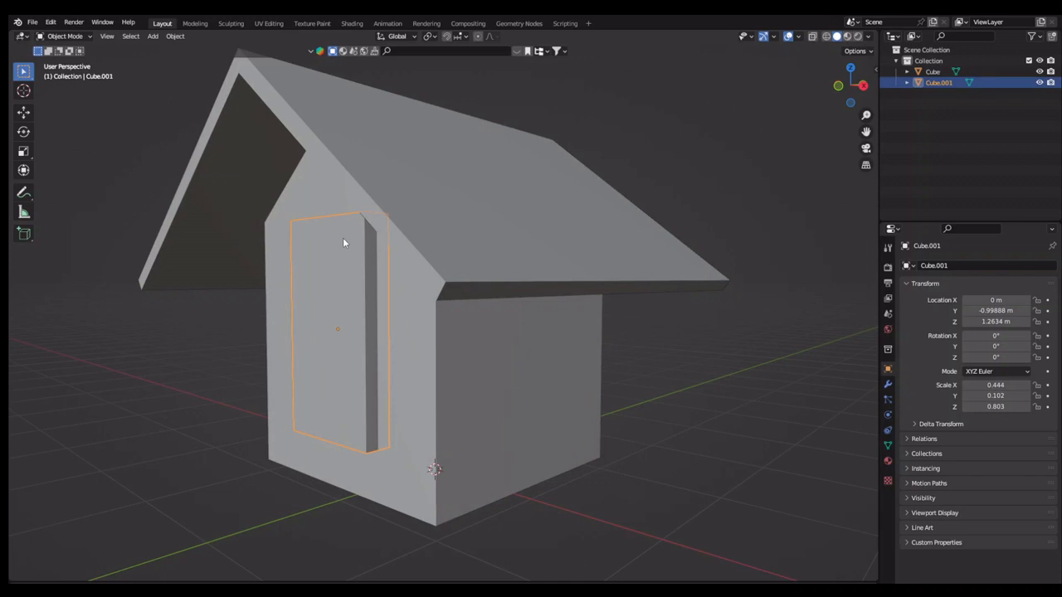
pyautogui.hotkey('shift', 'd')
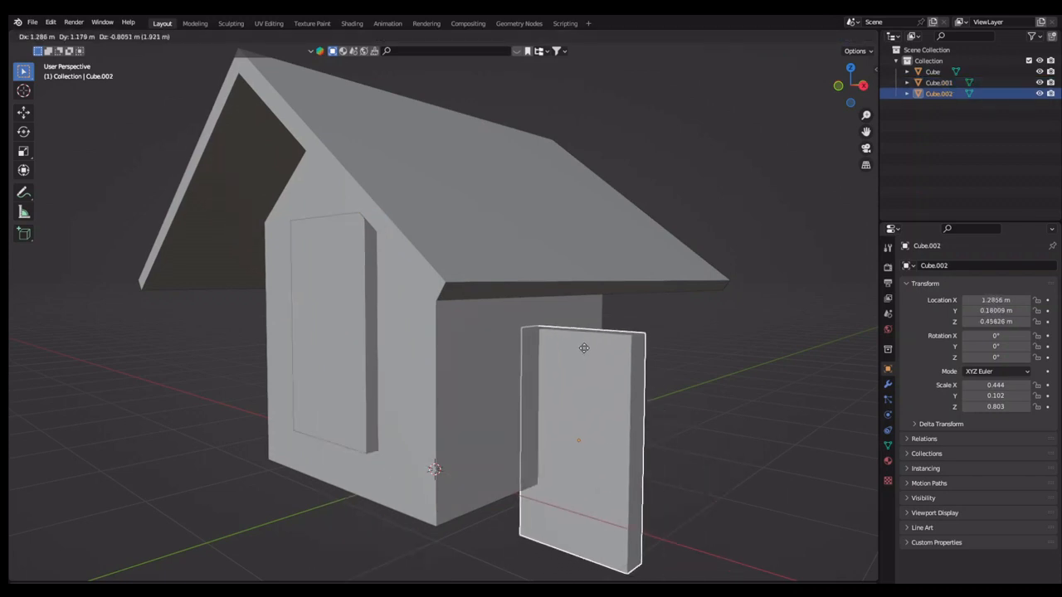
pyautogui.click(584, 344)
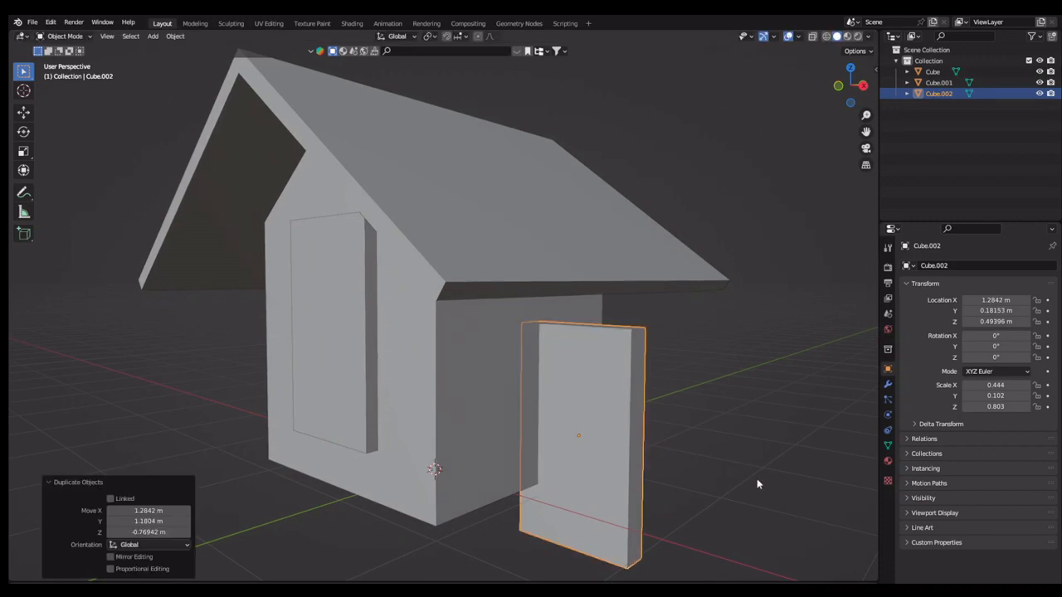
# Rotate the duplicated panel 90° about the Z axis
pyautogui.press('r')
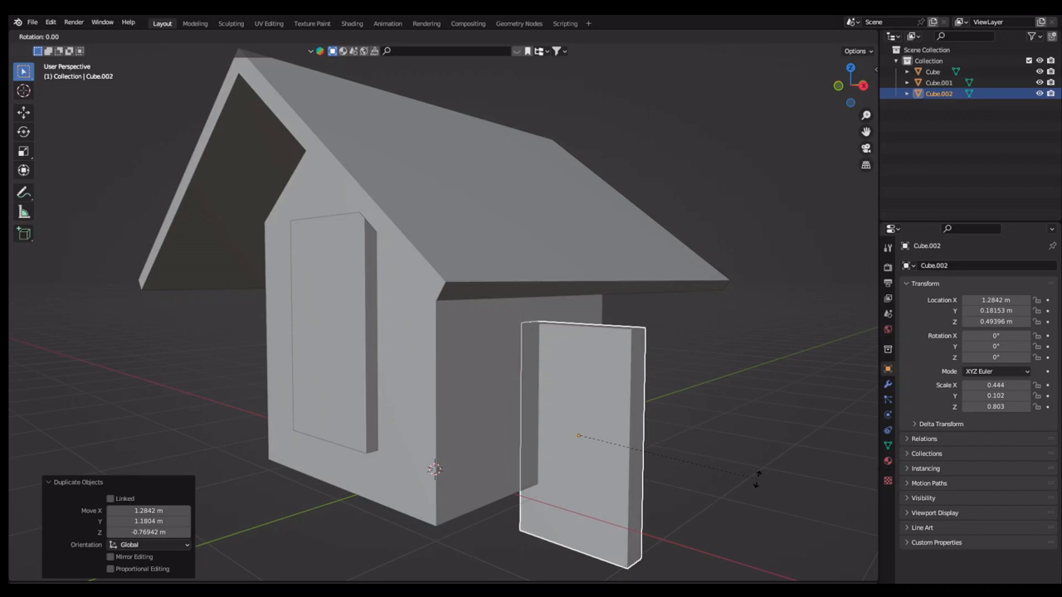
pyautogui.write('z')
pyautogui.write('90')
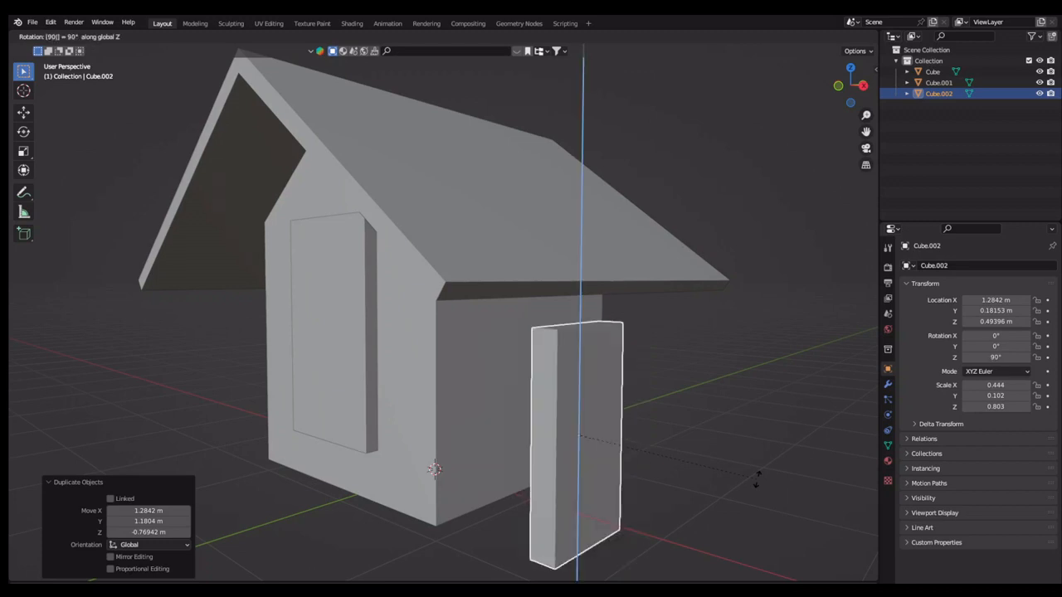
pyautogui.press('Return')
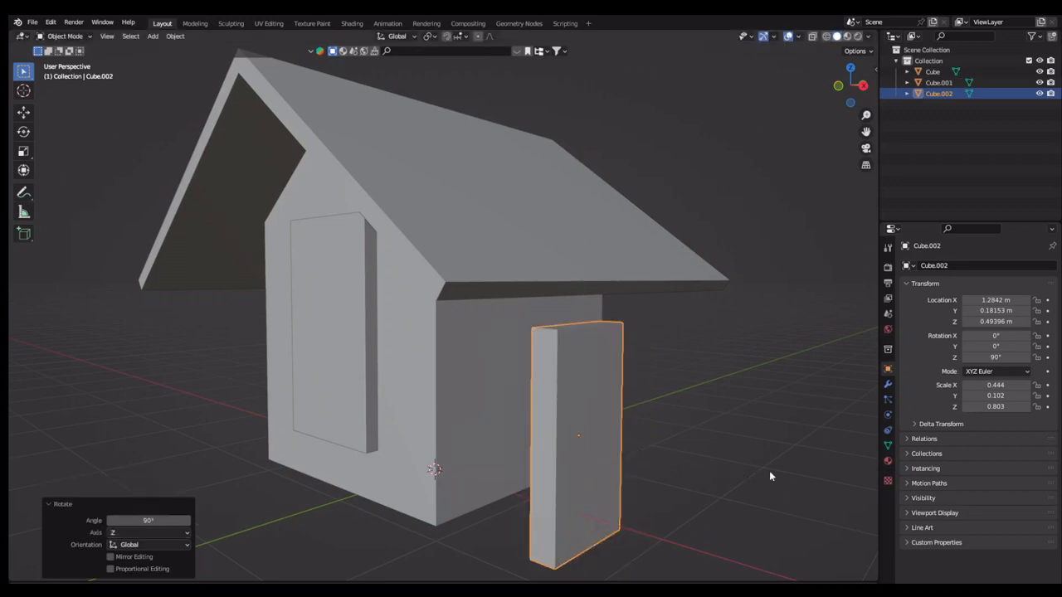
# Scale the rotated panel uniformly by about 0.703, and shorten it along Z by a factor of about 0.571
pyautogui.scroll(-2, 785, 462)
pyautogui.moveTo(786, 462); pyautogui.dragTo(719, 459, button='middle')
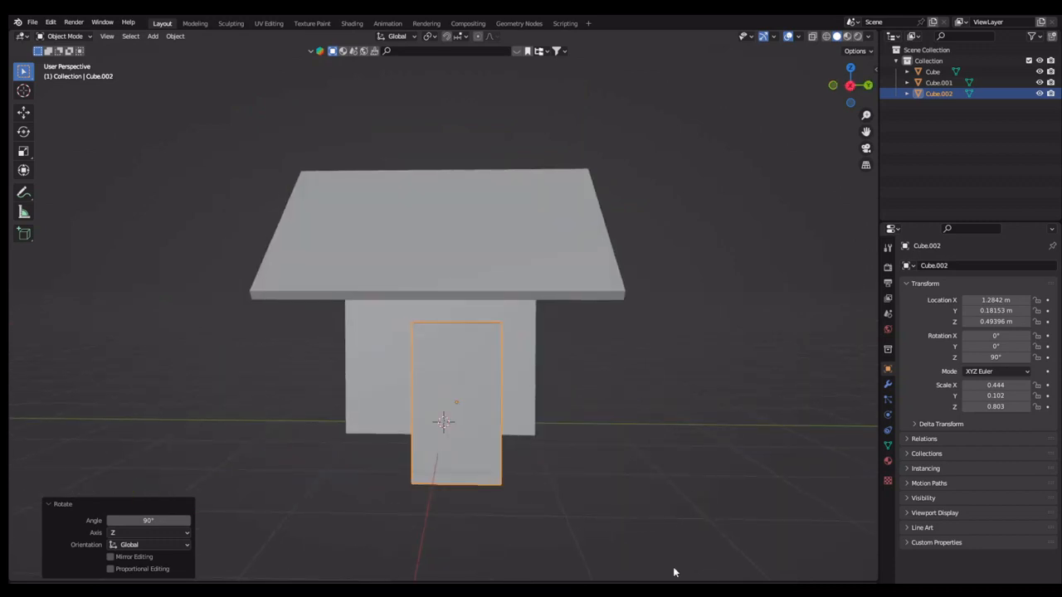
pyautogui.press('s')
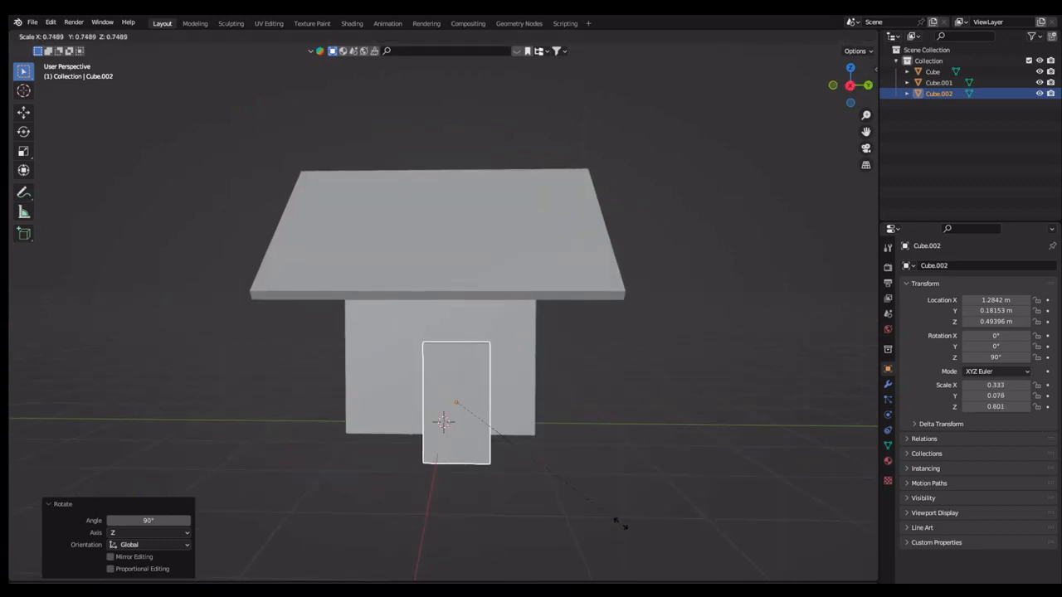
pyautogui.click(611, 514)
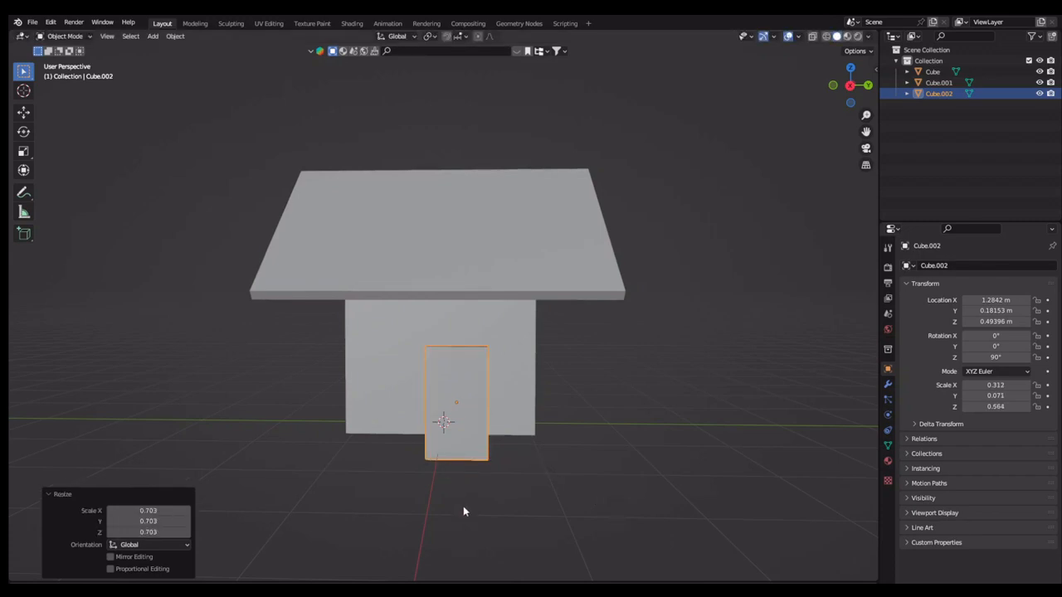
pyautogui.press('s')
pyautogui.press('z')
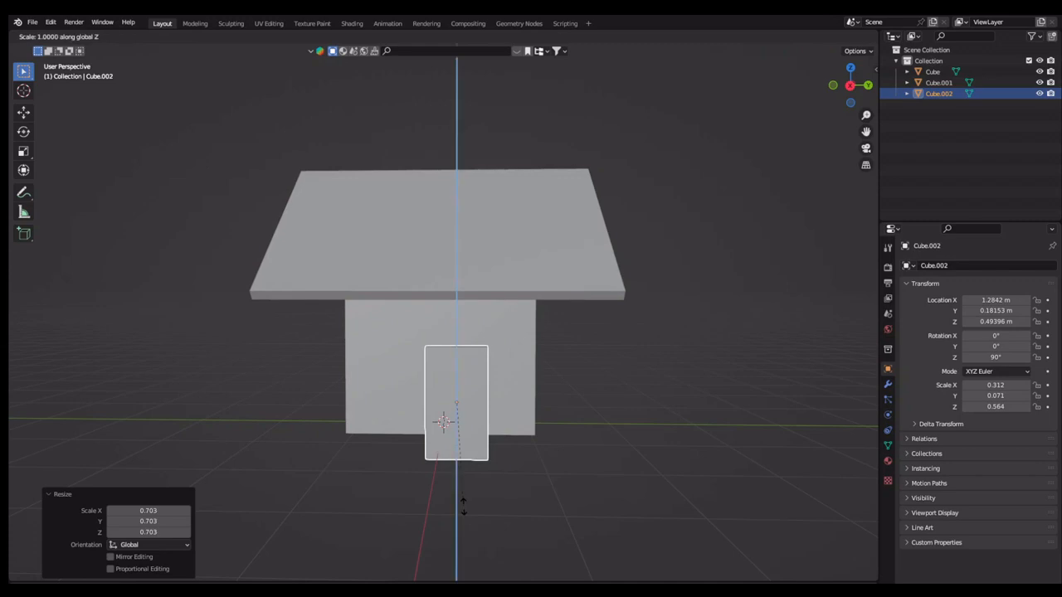
pyautogui.click(468, 459)
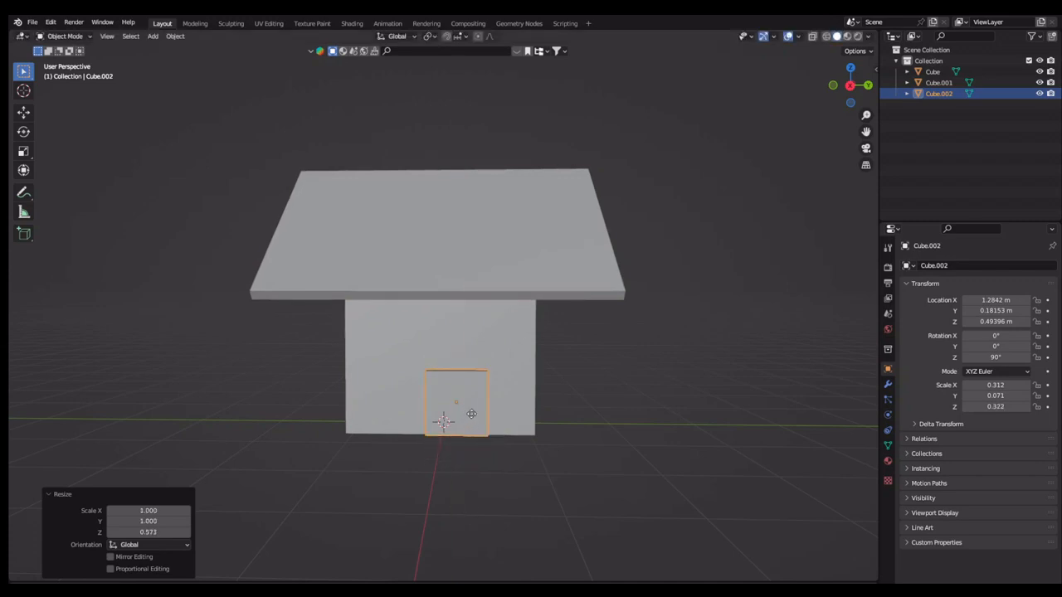
# Move the small panel onto the rear edge of the side wall, at about X 1.250 m, Y 1.005 m and Z 1.070 m
pyautogui.press('g')
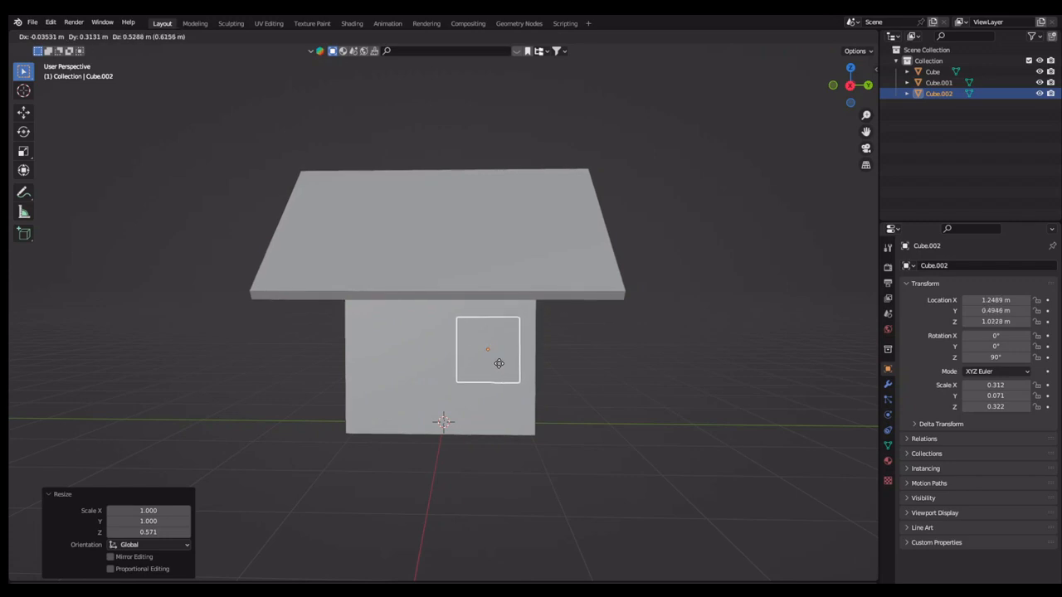
pyautogui.click(500, 369)
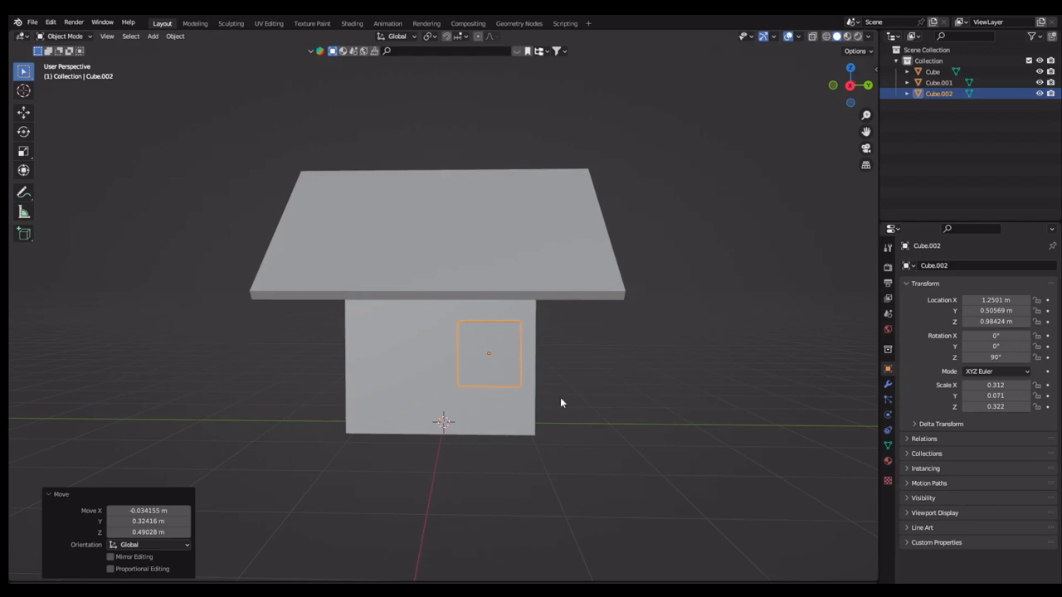
pyautogui.press('KP_3')
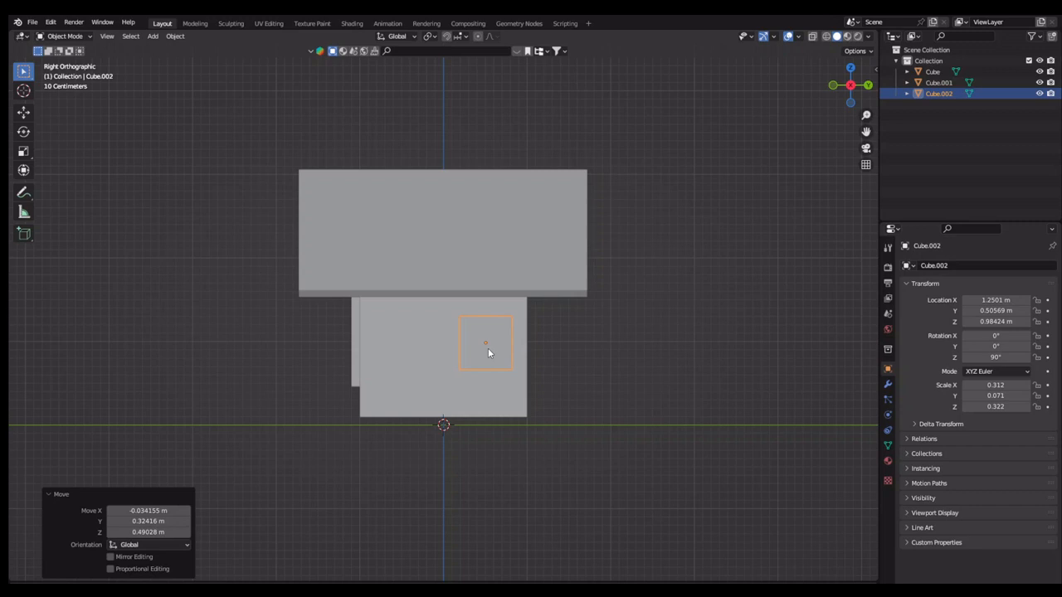
pyautogui.press('g')
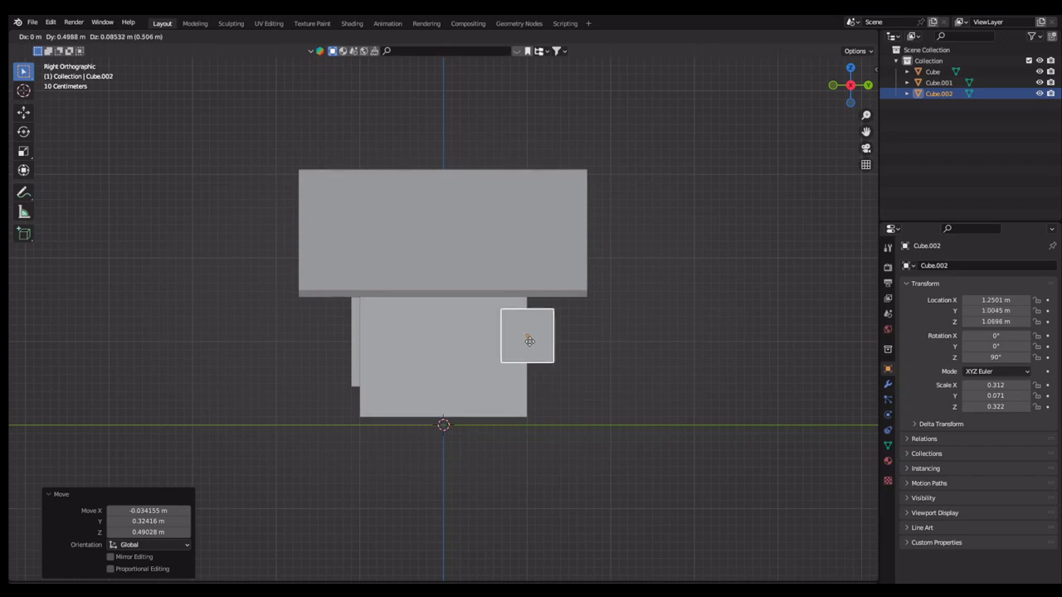
pyautogui.click(529, 341)
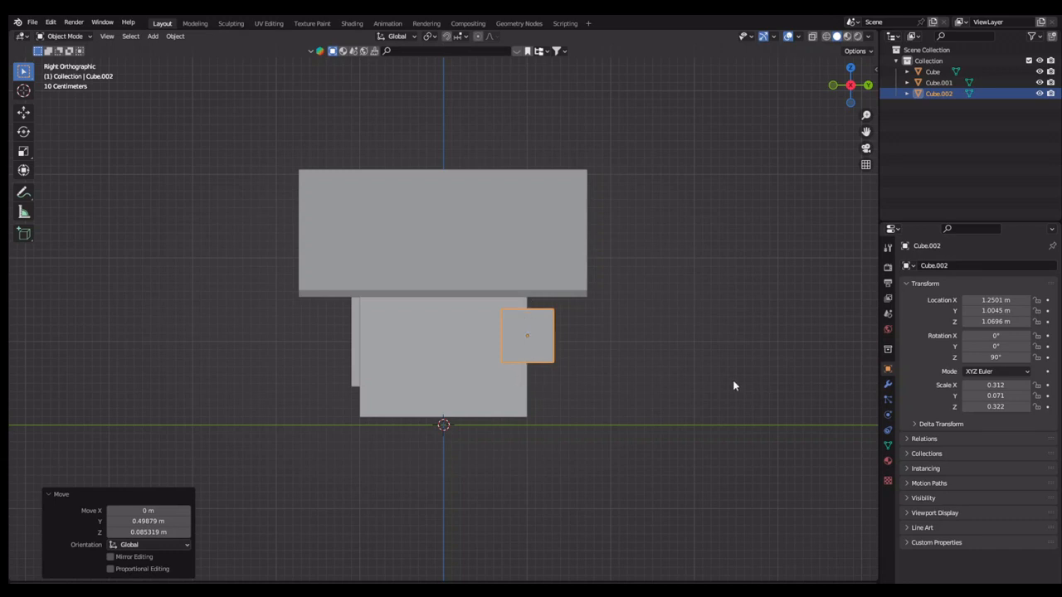
# Narrow the small panel along global Y until its local X scale is about 0.088
pyautogui.press('s')
pyautogui.press('y')
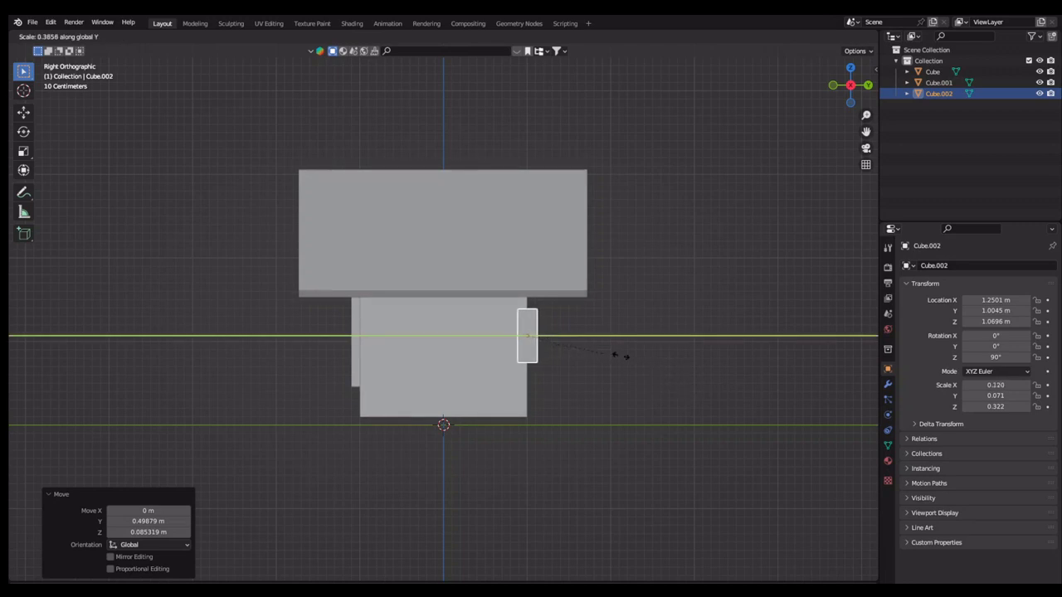
pyautogui.click(731, 375)
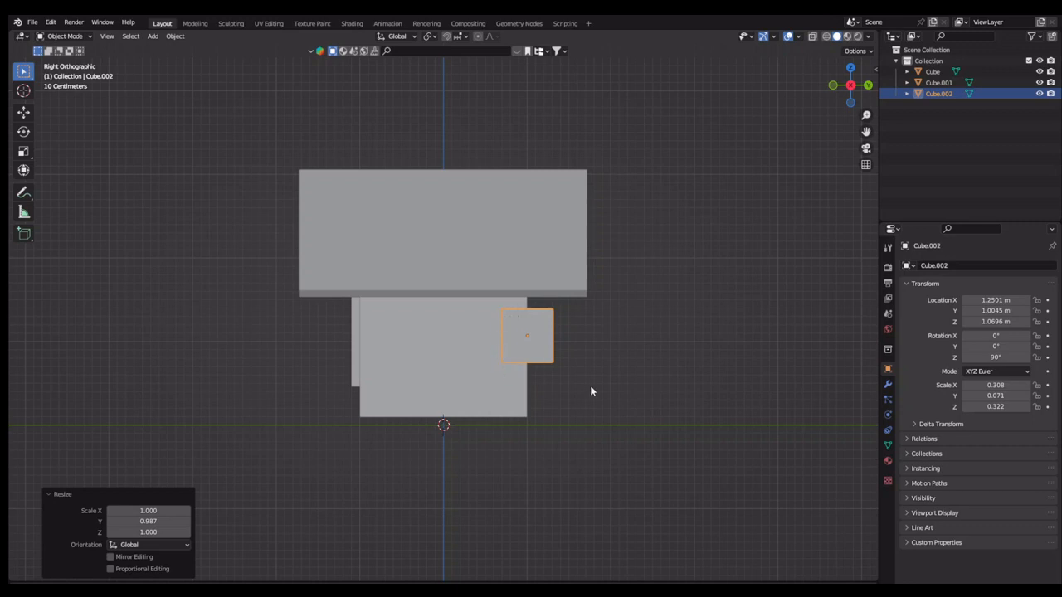
pyautogui.press('s')
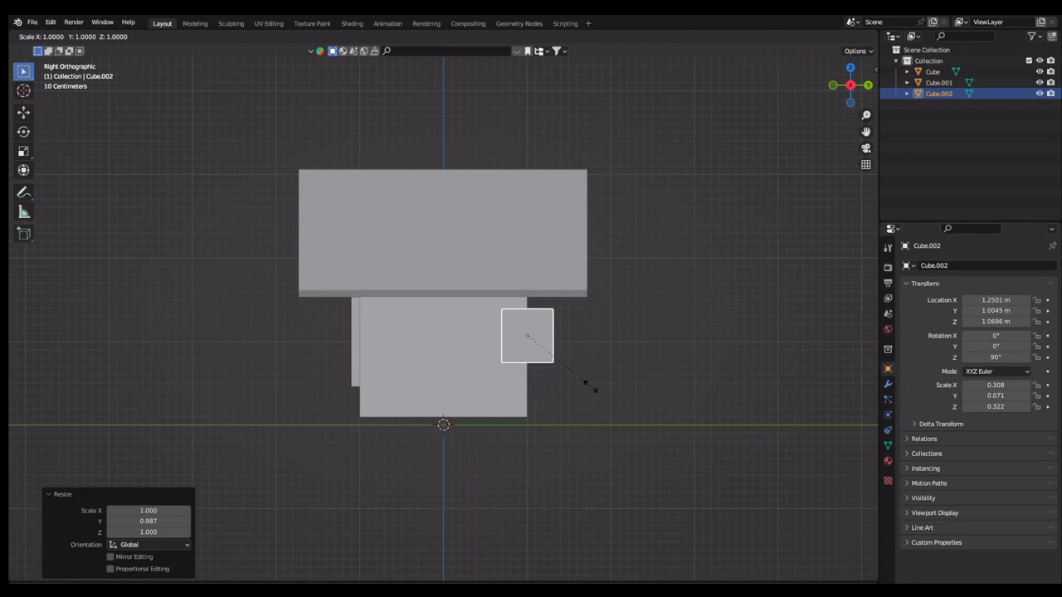
pyautogui.press('y')
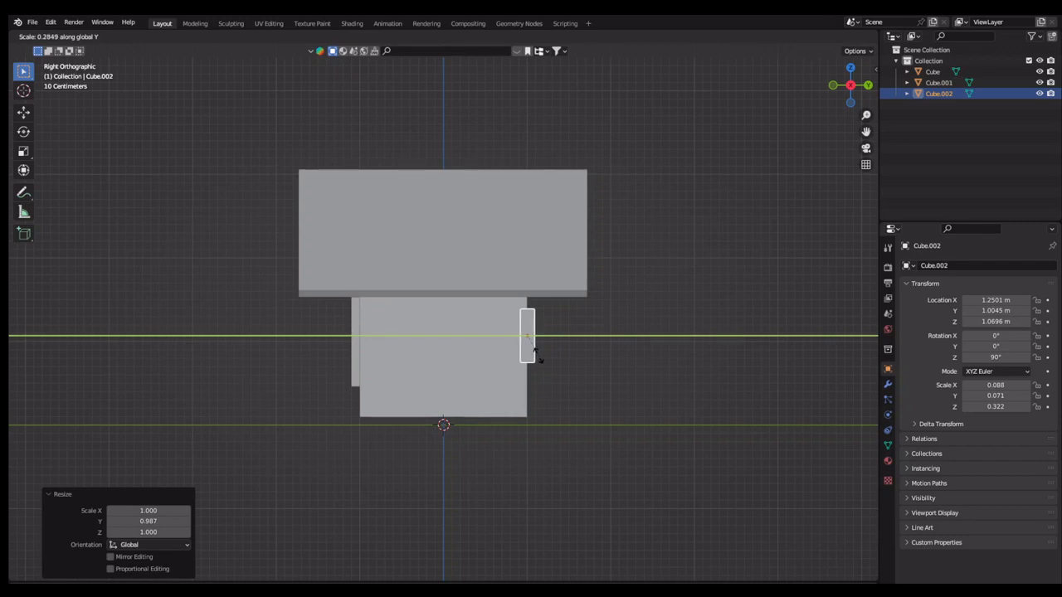
pyautogui.click(536, 357)
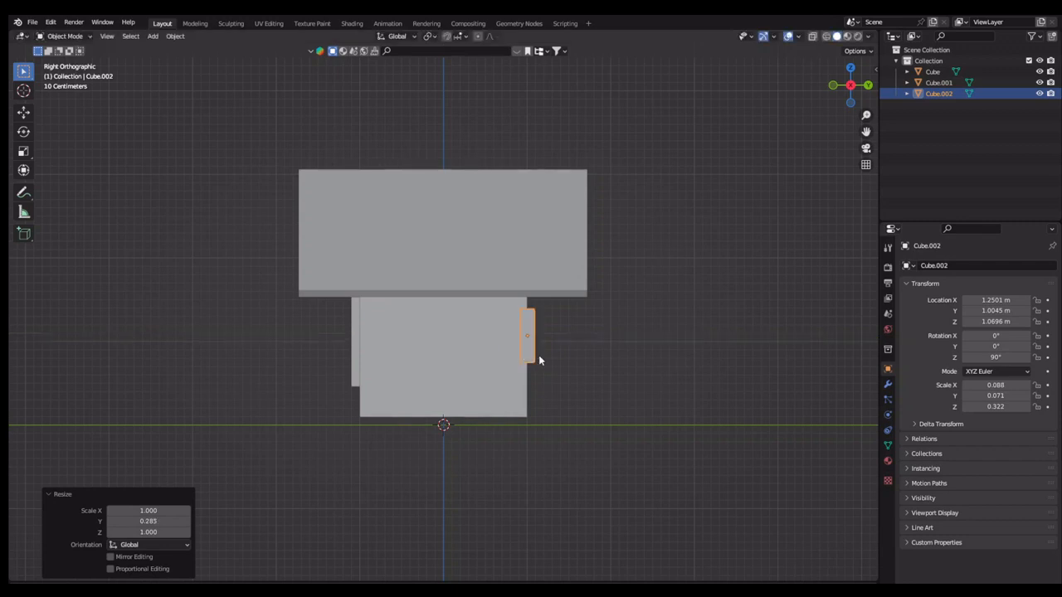
# Move the small panel along X onto the side wall's face, at about X 0.994 m
pyautogui.click(643, 406)
pyautogui.press('KP_1')
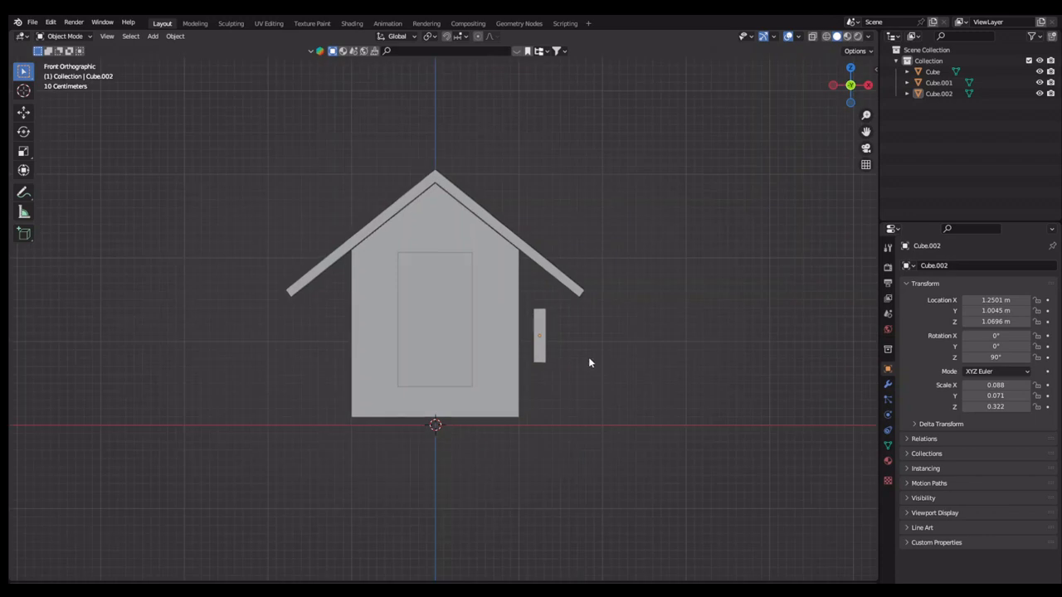
pyautogui.click(542, 331)
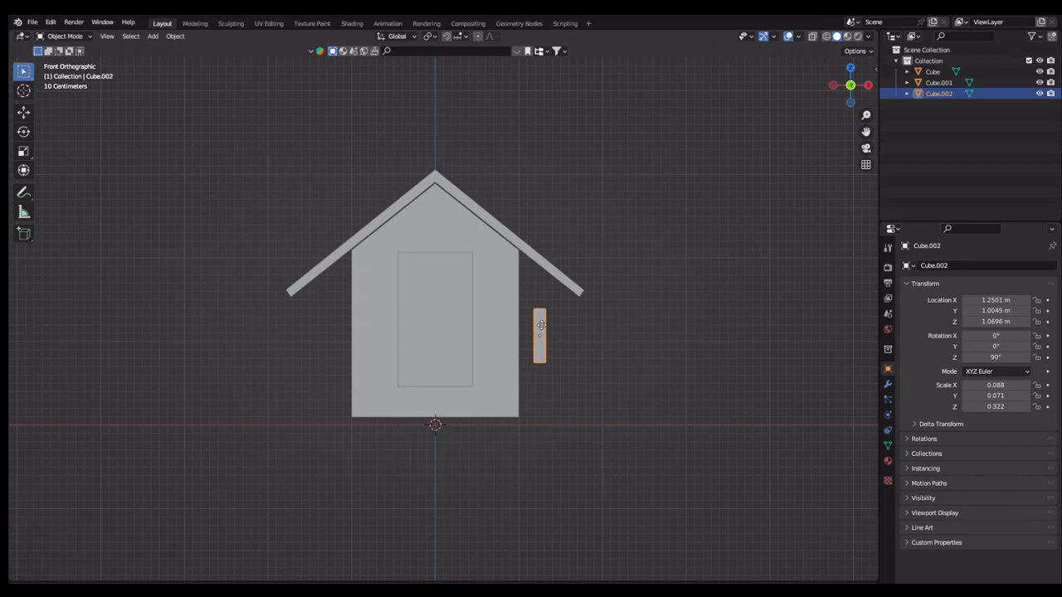
pyautogui.press('g')
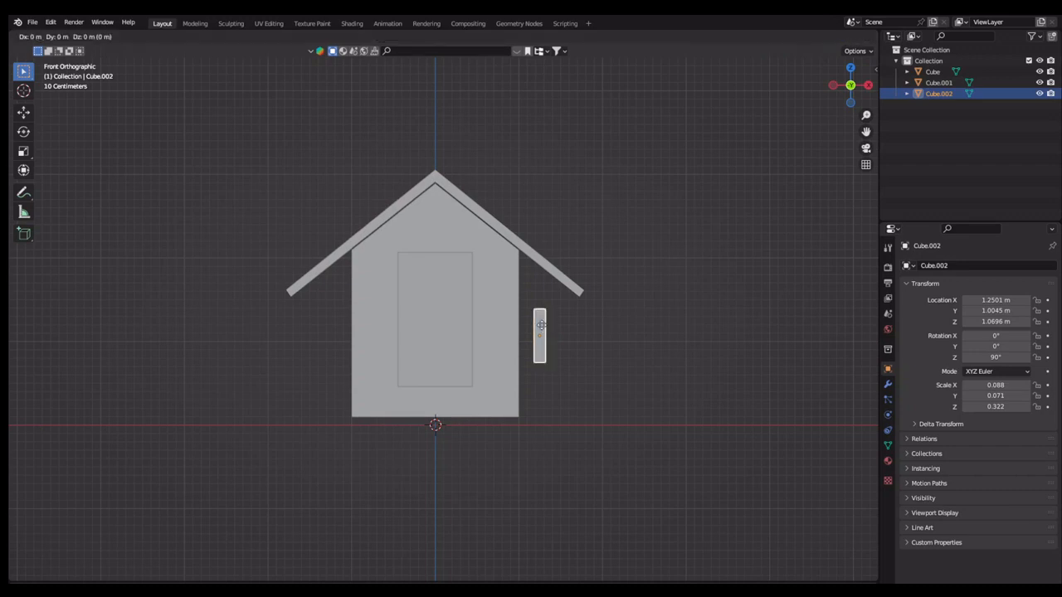
pyautogui.press('x')
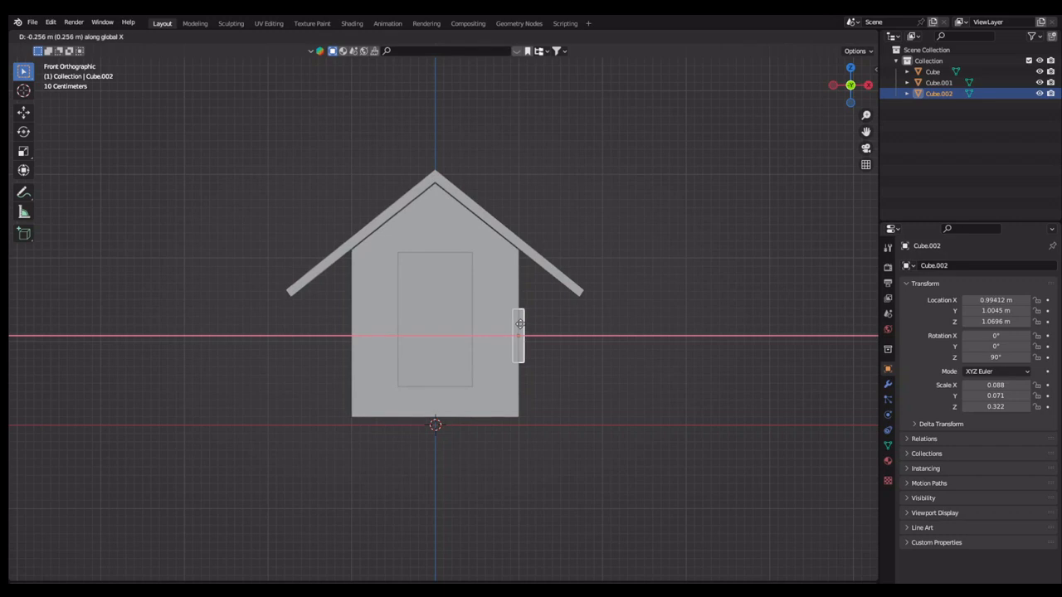
pyautogui.click(519, 323)
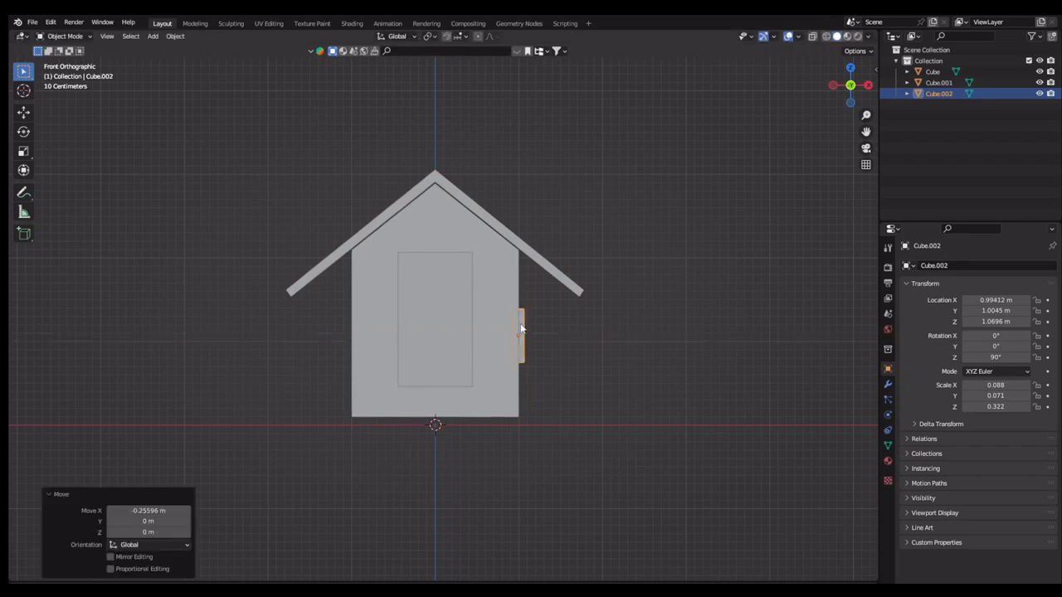
pyautogui.click(706, 382)
# Move the panel clear of the house to about X 1.704 m, Y 0.621 m, Z -0.237 m, and scale it uniformly by about 1.486
pyautogui.moveTo(712, 360); pyautogui.dragTo(526, 366, button='middle')
pyautogui.scroll(-3, 525, 365)
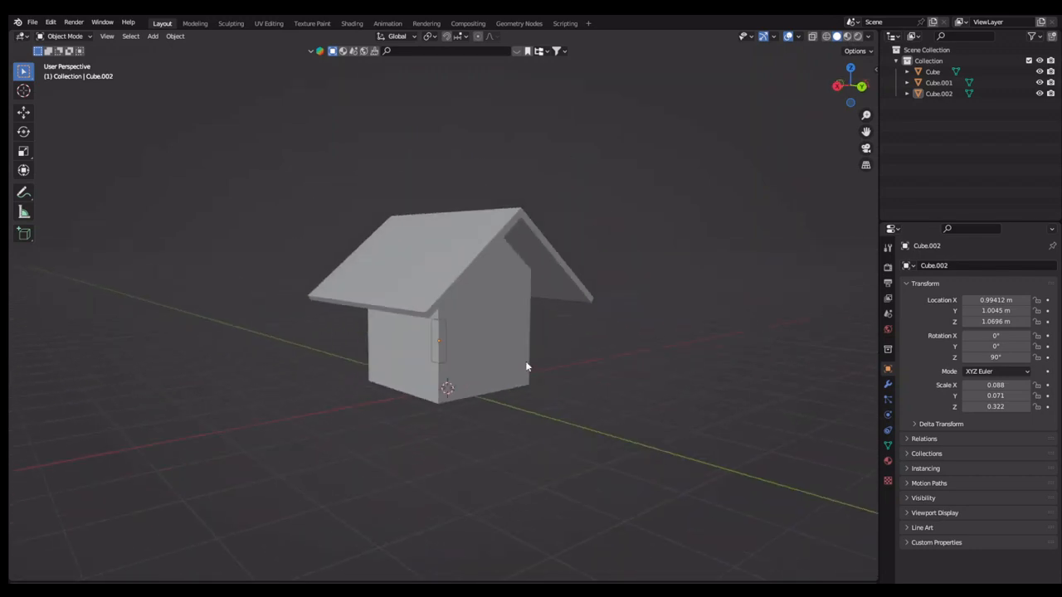
pyautogui.click(440, 344)
pyautogui.press('g')
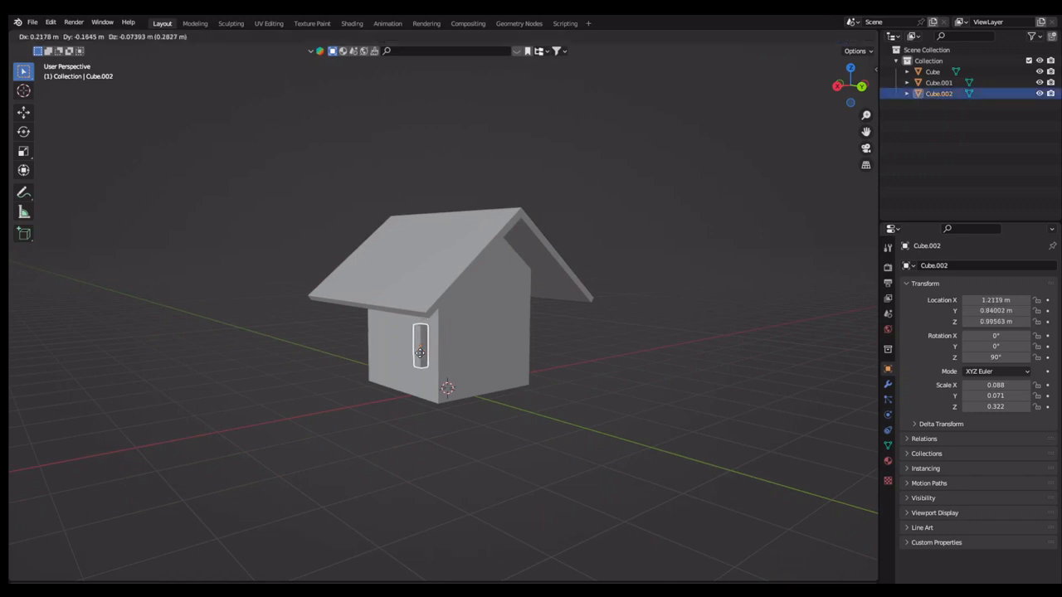
pyautogui.click(462, 472)
pyautogui.moveTo(462, 472); pyautogui.dragTo(540, 448, button='middle')
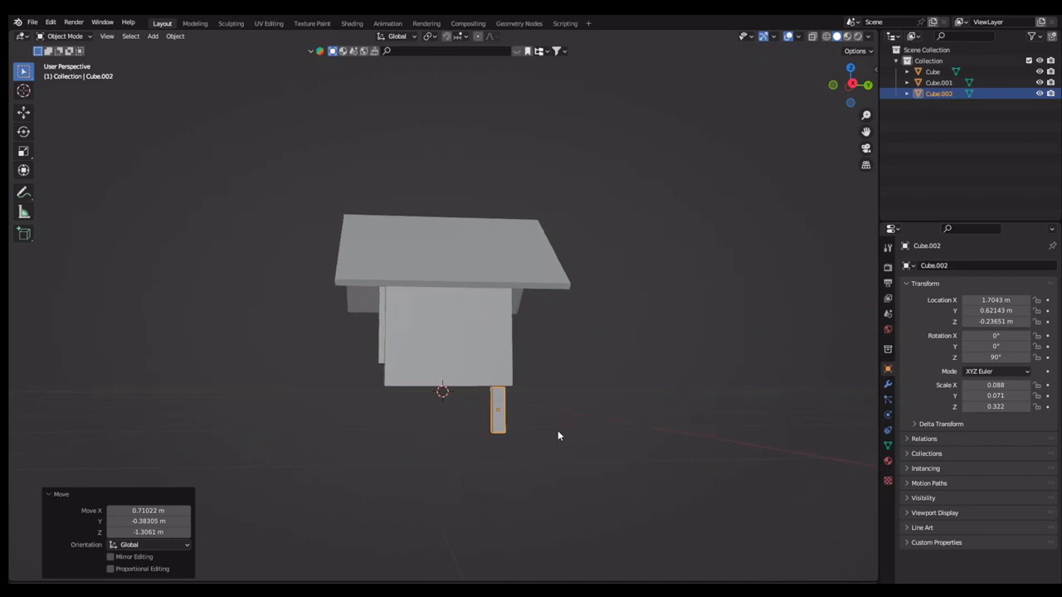
pyautogui.press('s')
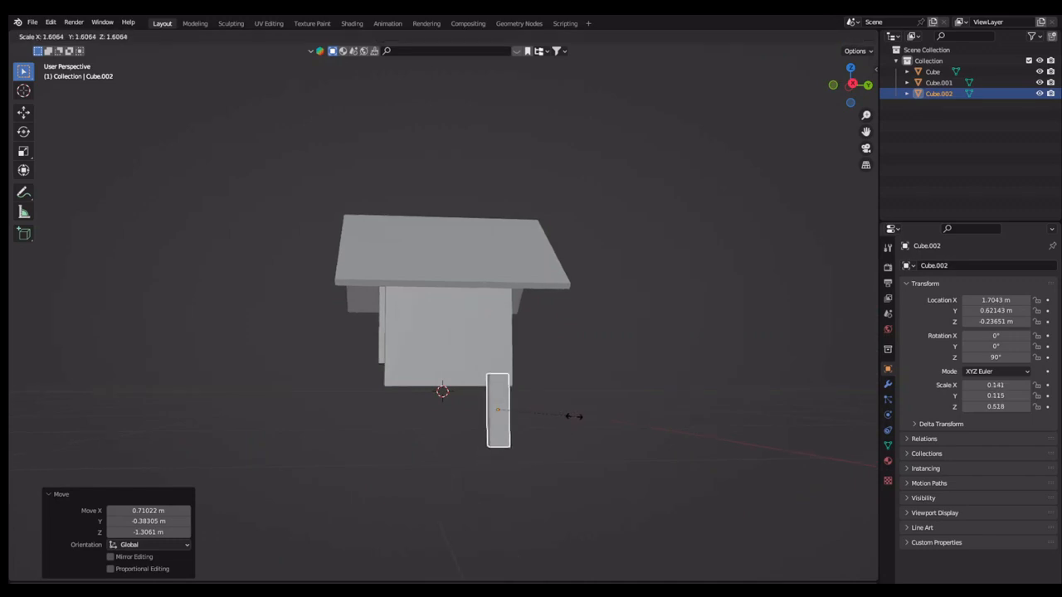
pyautogui.click(569, 419)
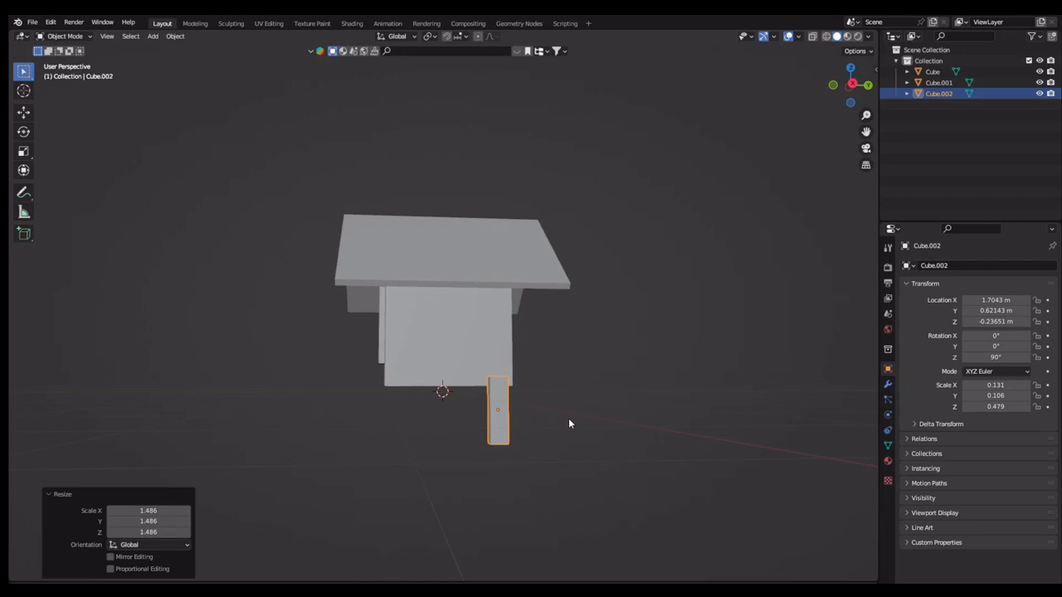
# Widen the panel along global X by a factor of about 3.843
pyautogui.press('KP_1')
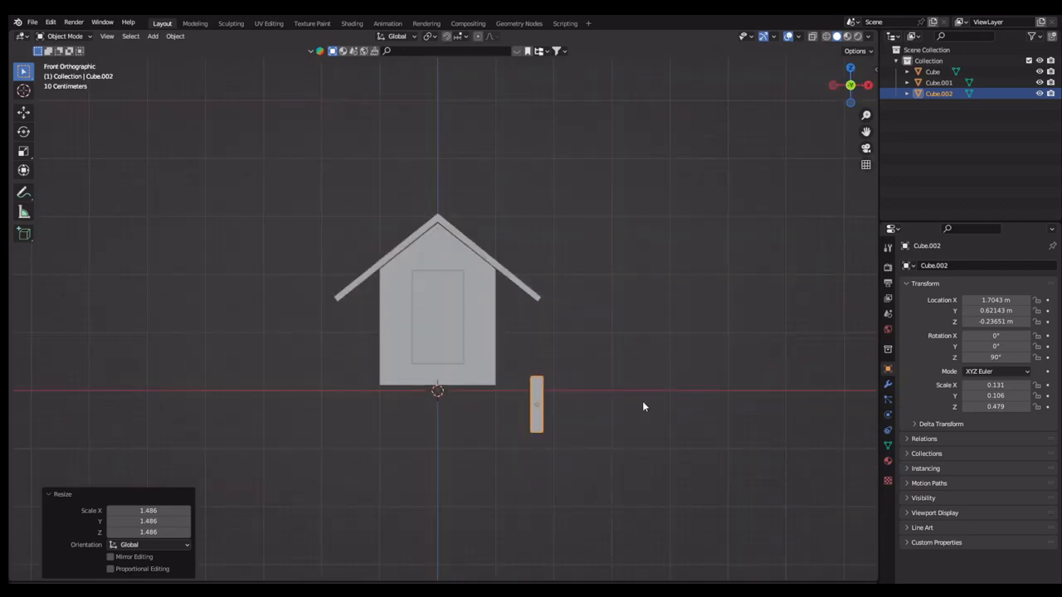
pyautogui.press('s')
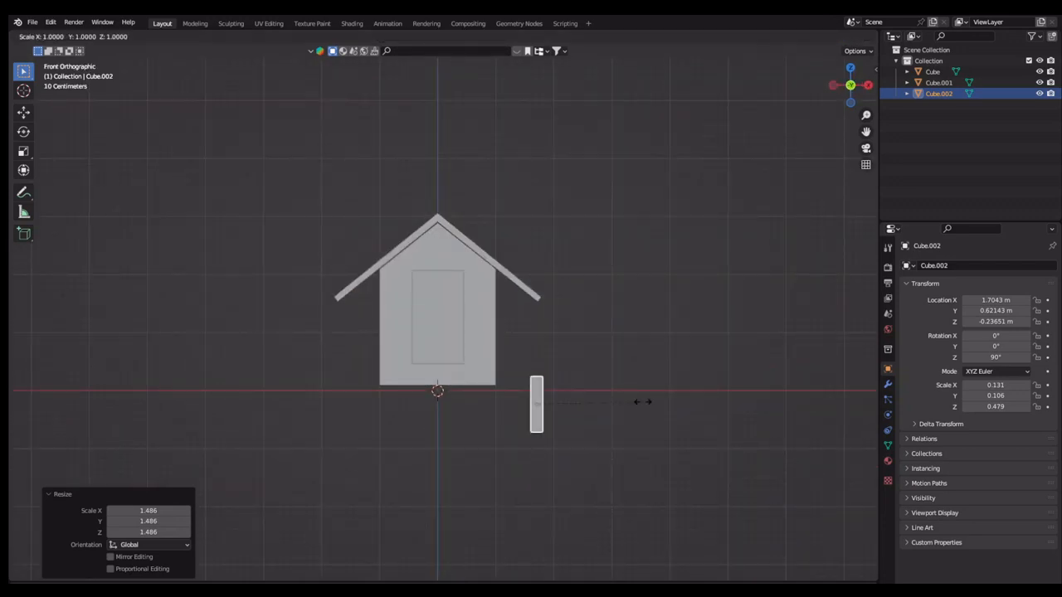
pyautogui.press('x')
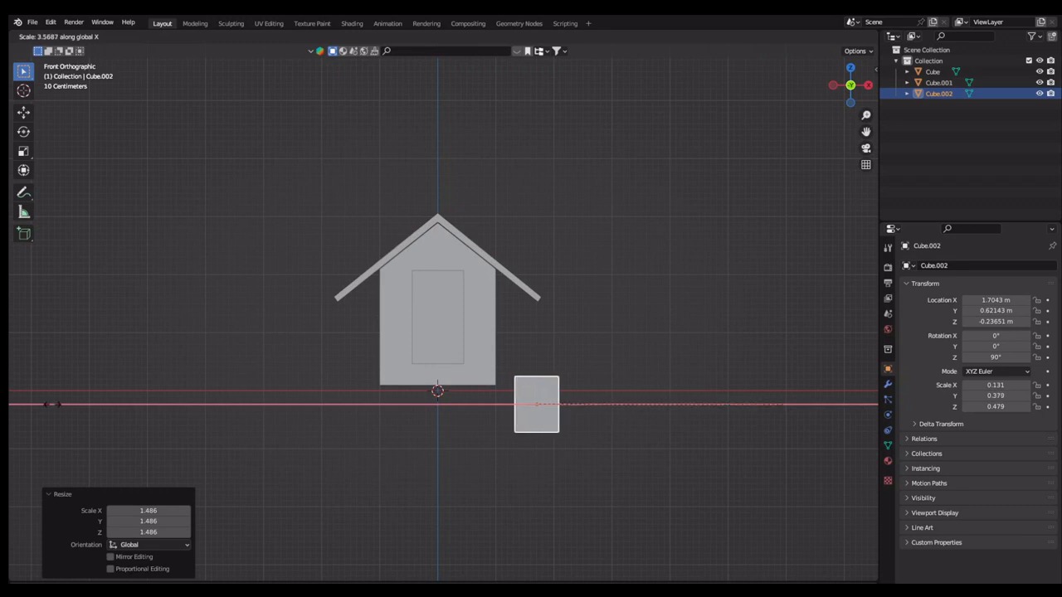
pyautogui.click(77, 399)
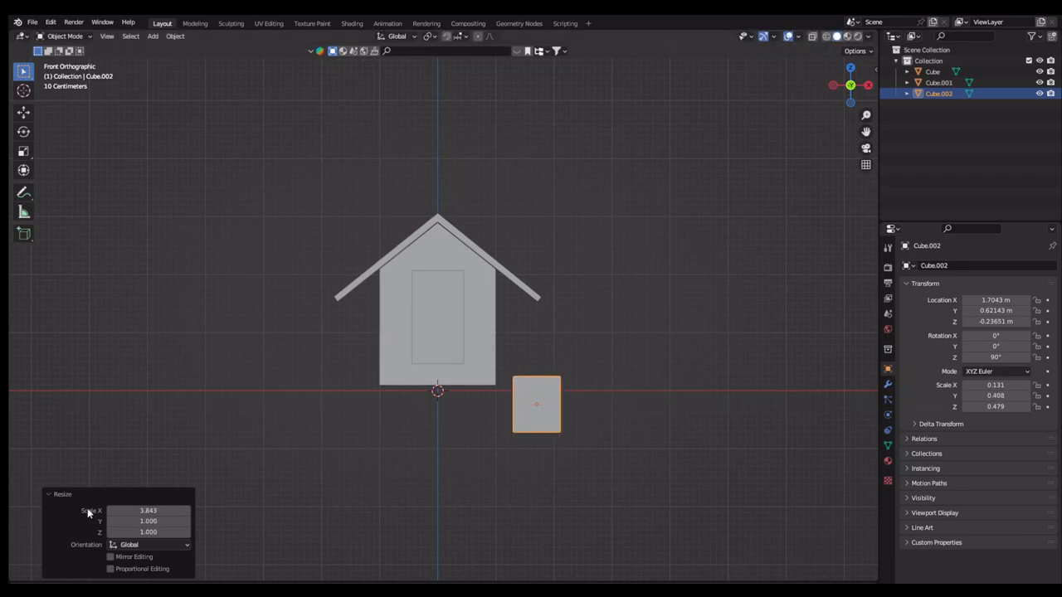
# Rotate the widened panel 90° about the Z axis so it faces the side wall
pyautogui.moveTo(584, 482); pyautogui.dragTo(501, 505, button='middle')
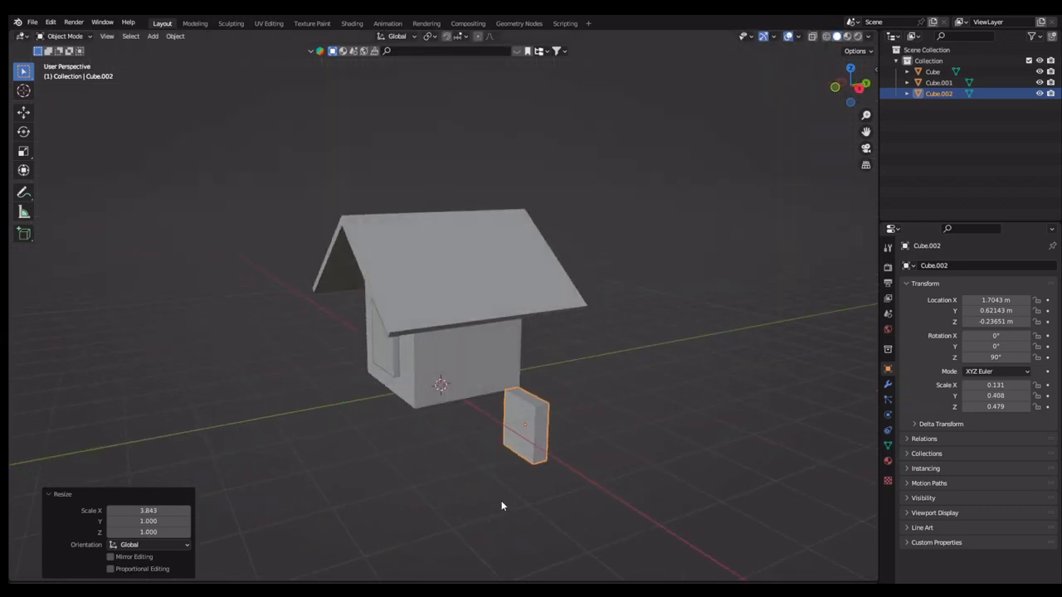
pyautogui.click(530, 415)
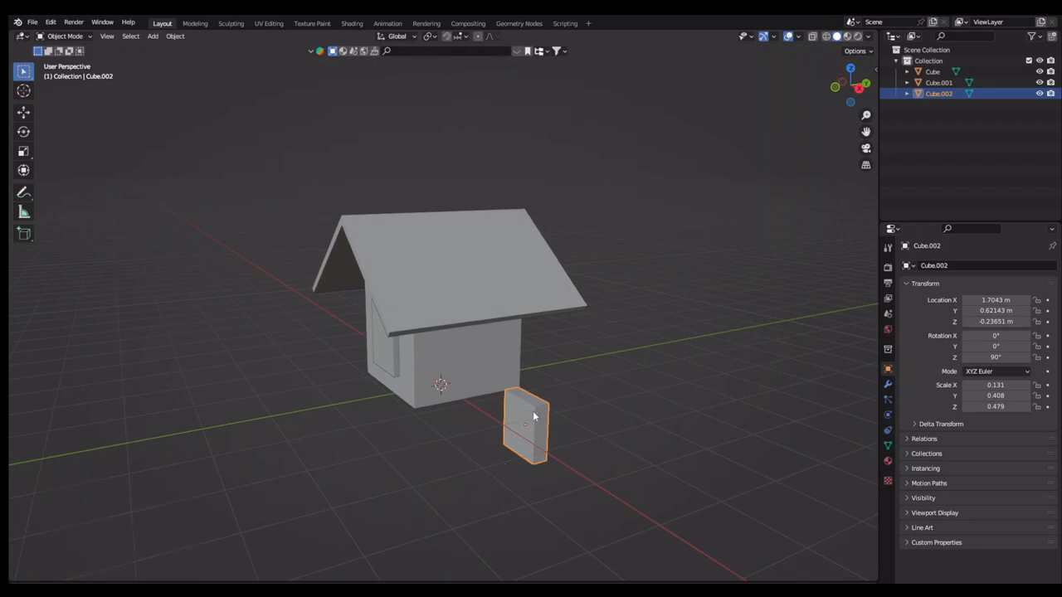
pyautogui.press('r')
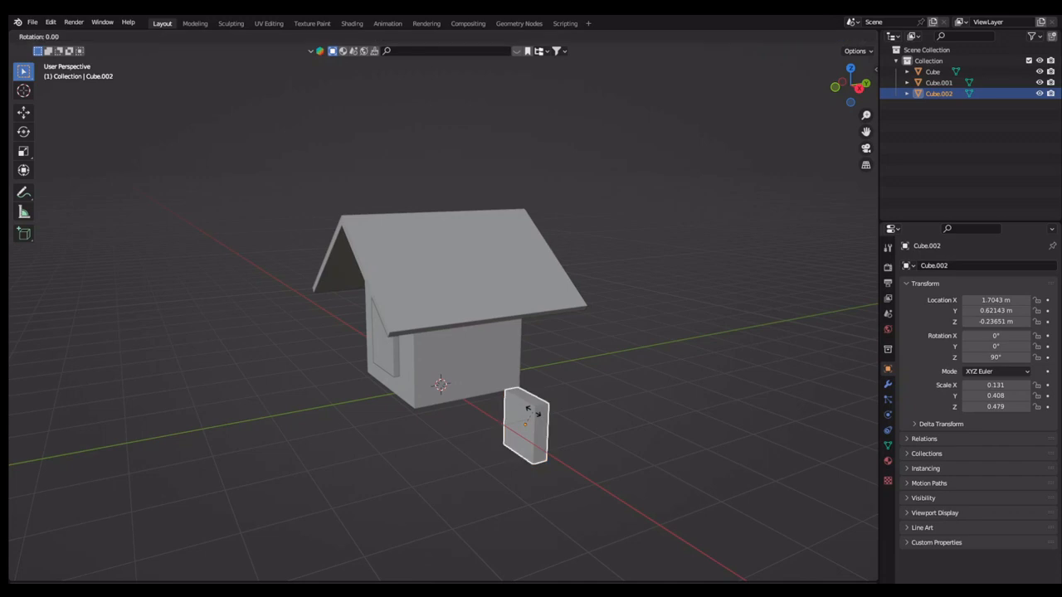
pyautogui.write('z')
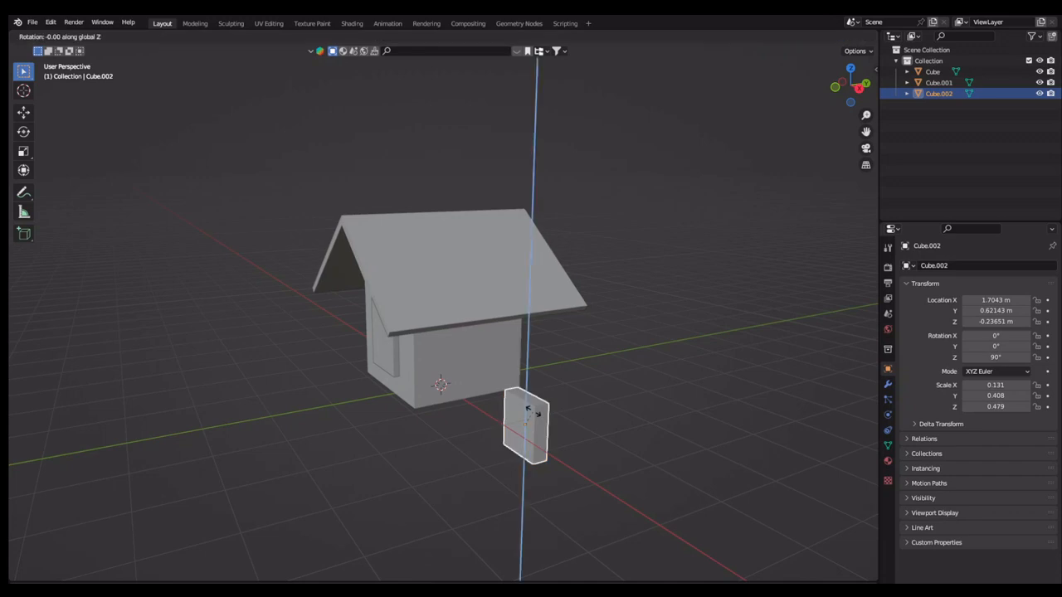
pyautogui.write('90')
pyautogui.press('Return')
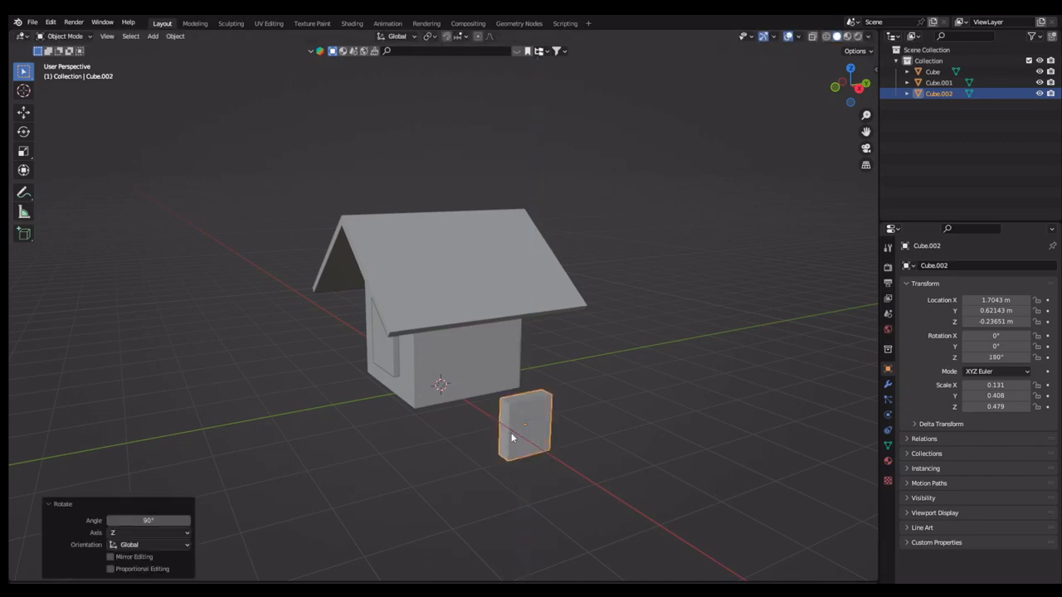
# Raise the rotated panel along Z by about 1.014 m, to about Z 0.778 m
pyautogui.moveTo(578, 455); pyautogui.dragTo(525, 453, button='middle')
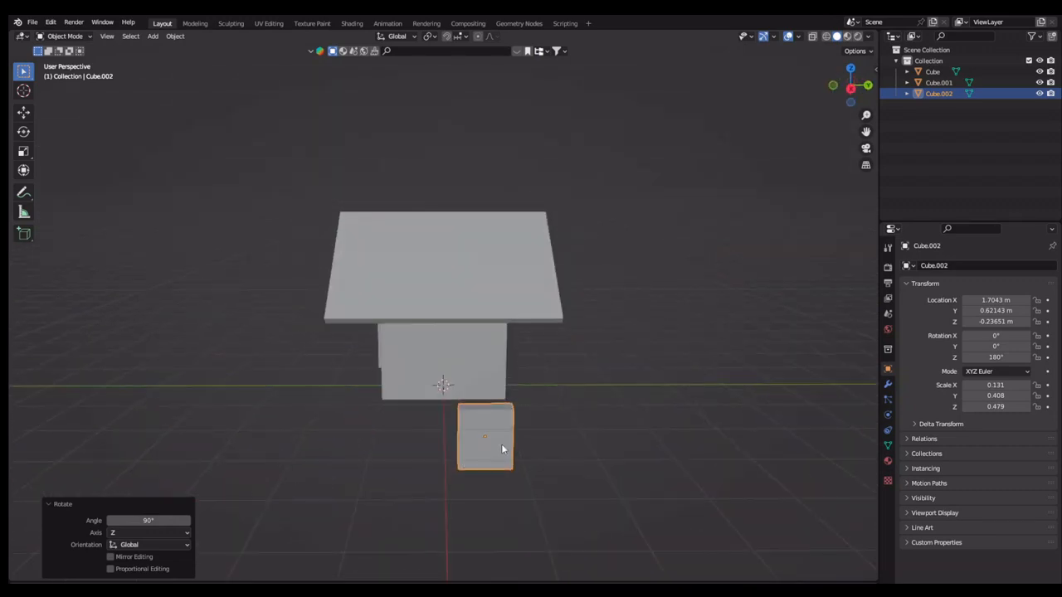
pyautogui.click(501, 446)
pyautogui.press('g')
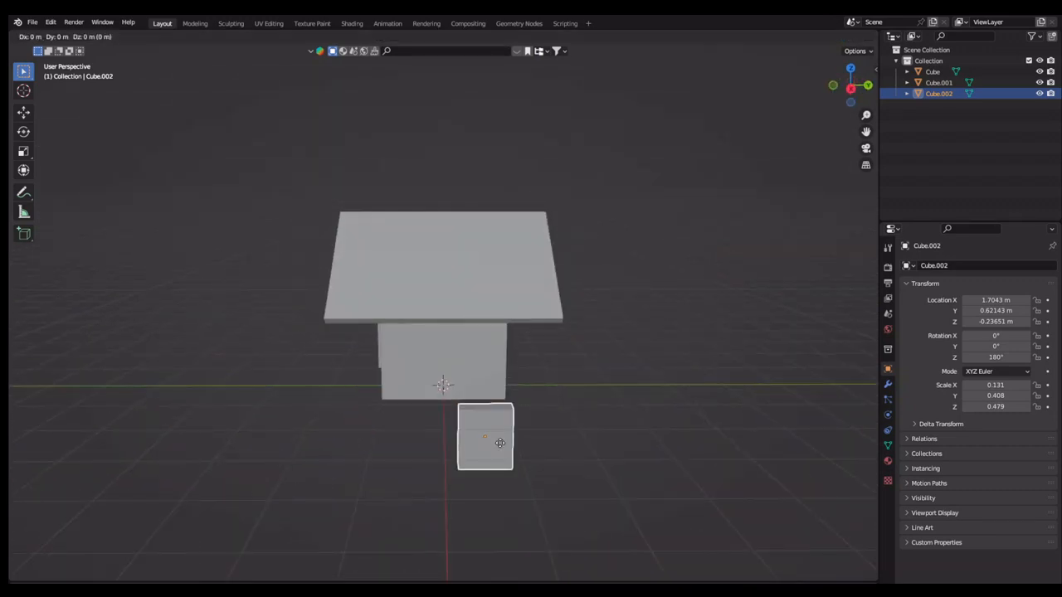
pyautogui.press('z')
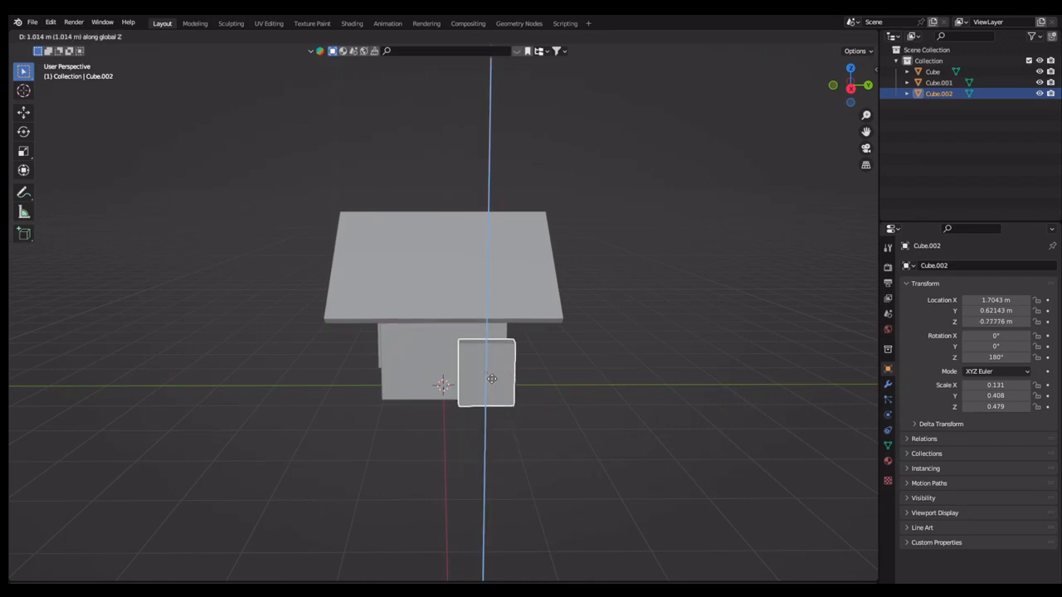
pyautogui.click(603, 384)
# Move the panel along X into the side wall at about X 1.019 m, and along Y to about 0.485 m
pyautogui.moveTo(680, 417); pyautogui.dragTo(555, 430, button='middle')
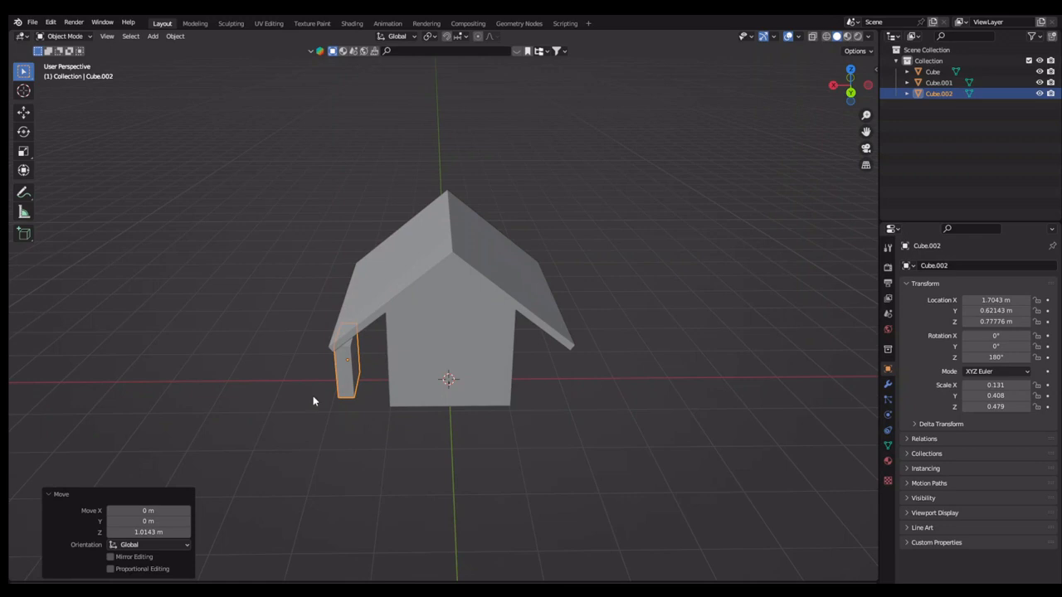
pyautogui.press('g')
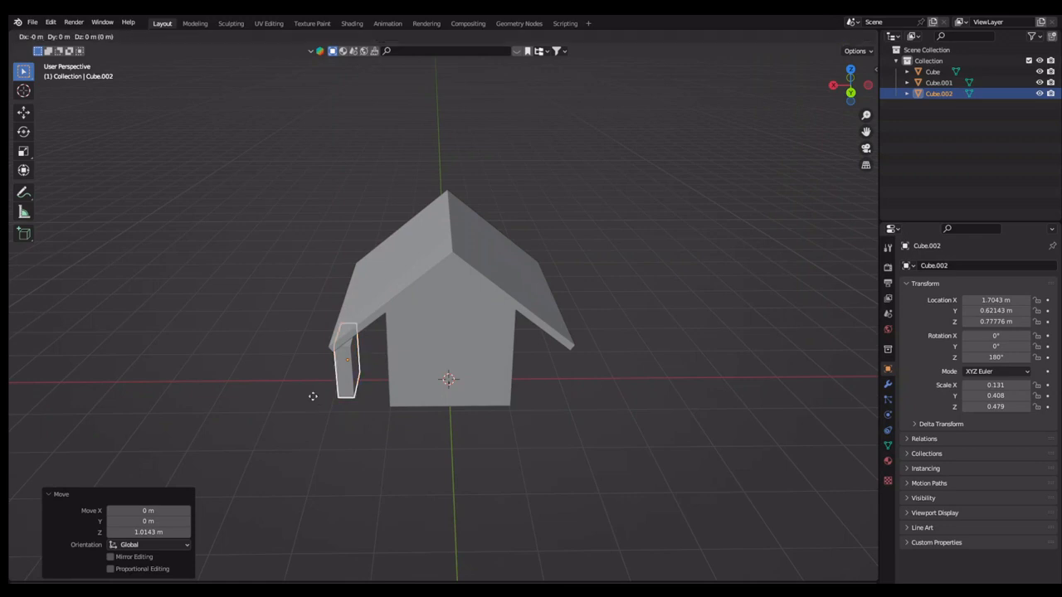
pyautogui.press('x')
pyautogui.click(353, 398)
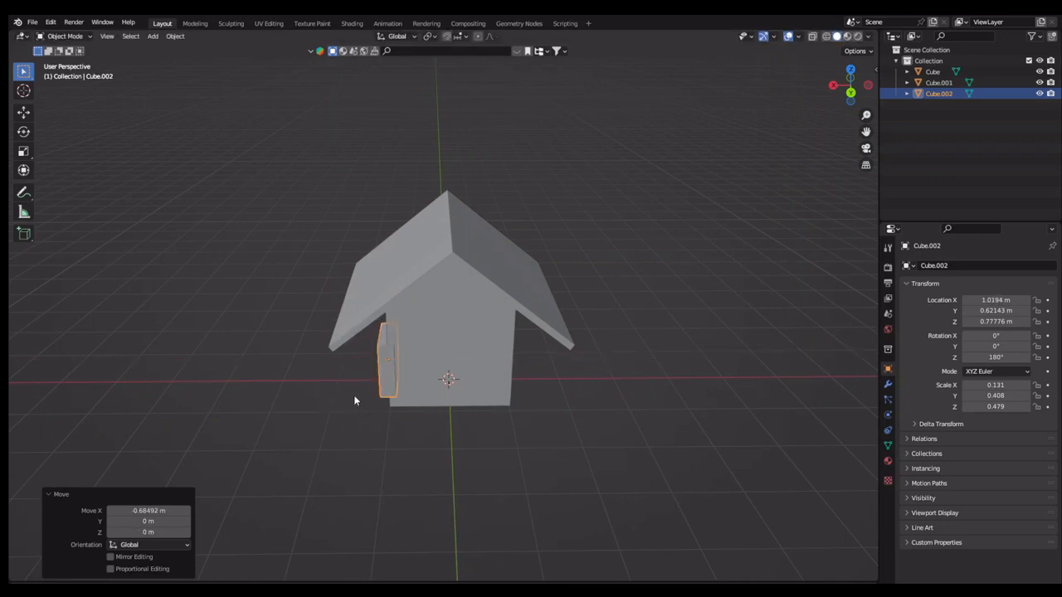
pyautogui.moveTo(353, 401); pyautogui.dragTo(493, 458, button='middle')
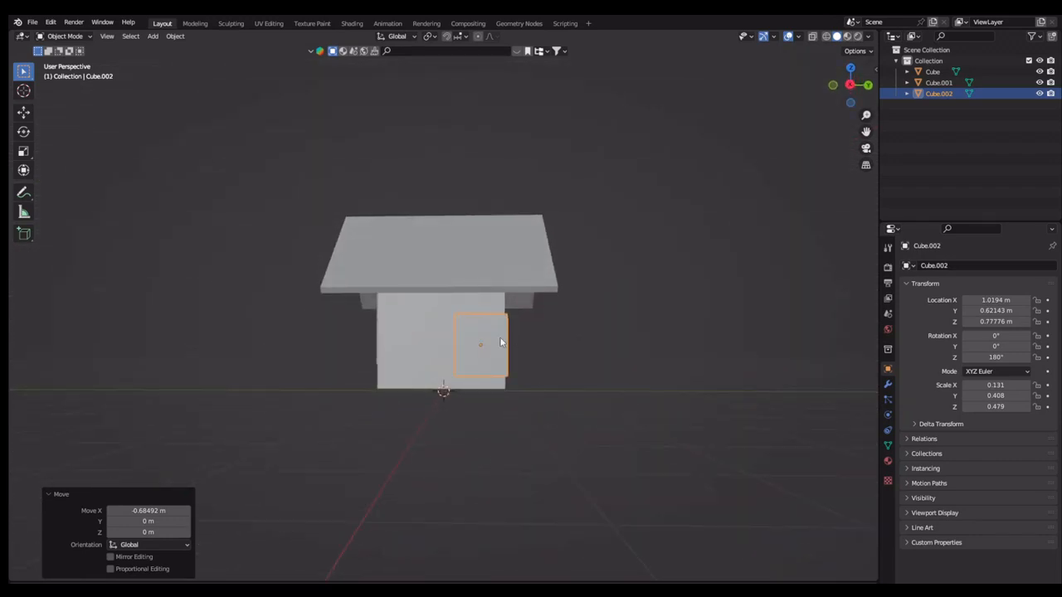
pyautogui.press('g')
pyautogui.press('y')
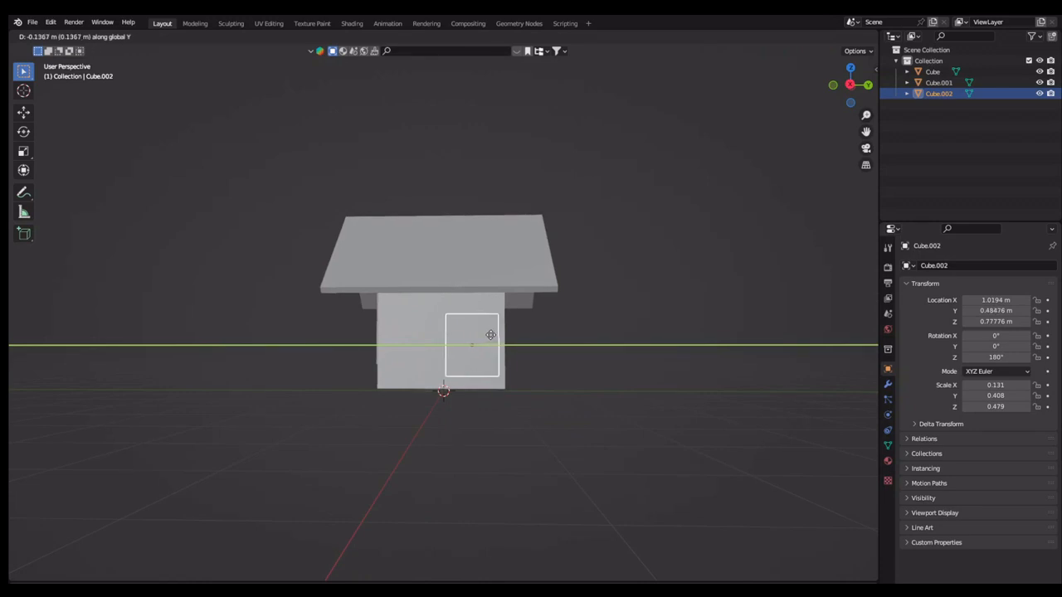
pyautogui.click(490, 335)
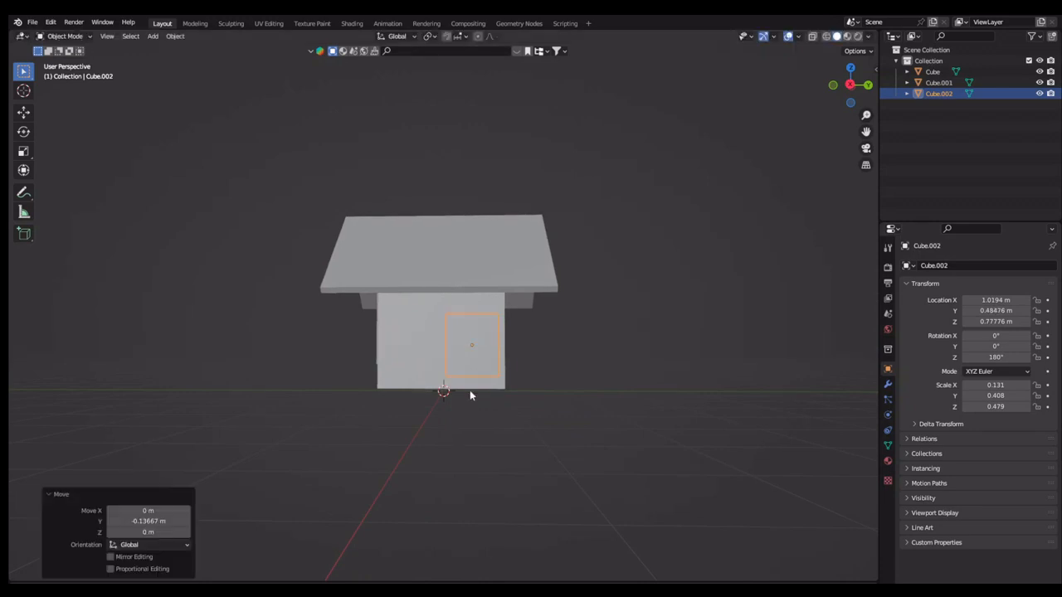
# Shorten the wall panel along Z by a factor of 0.75 and raise it to about Z 0.958 m
pyautogui.write('sz.75')
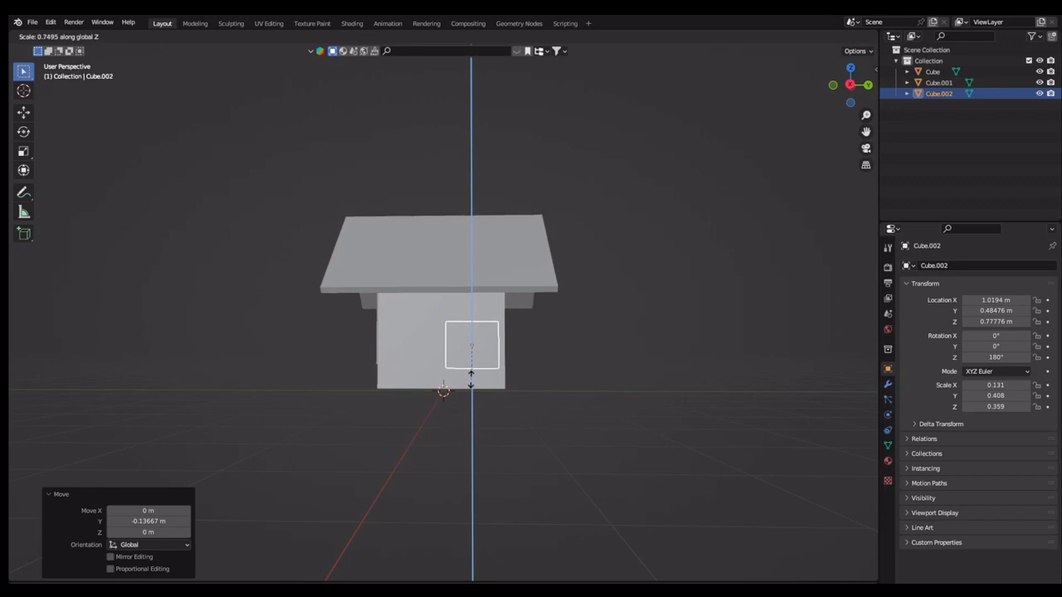
pyautogui.press('Return')
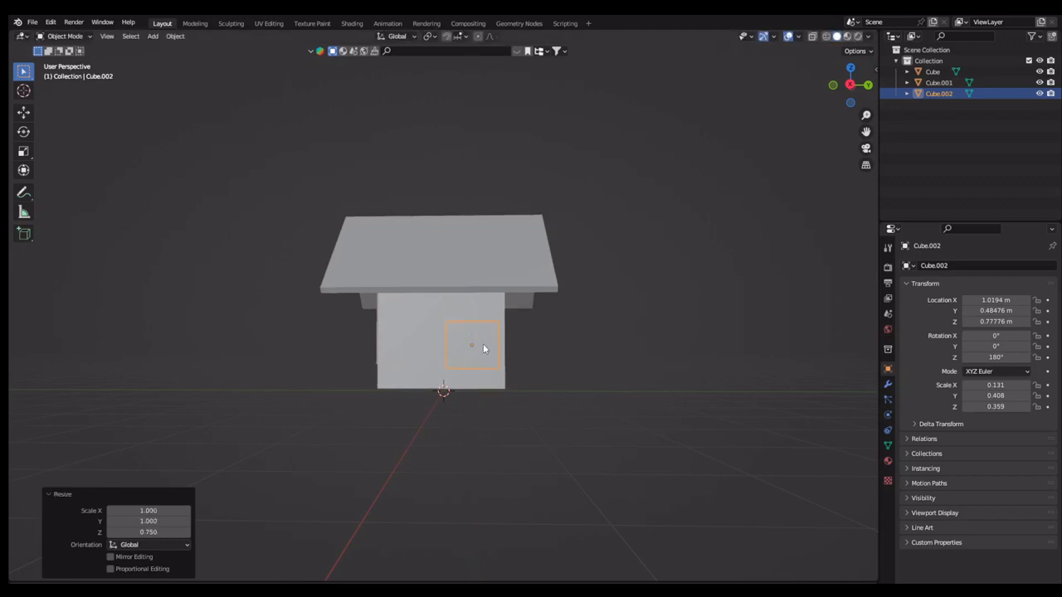
pyautogui.press('g')
pyautogui.press('z')
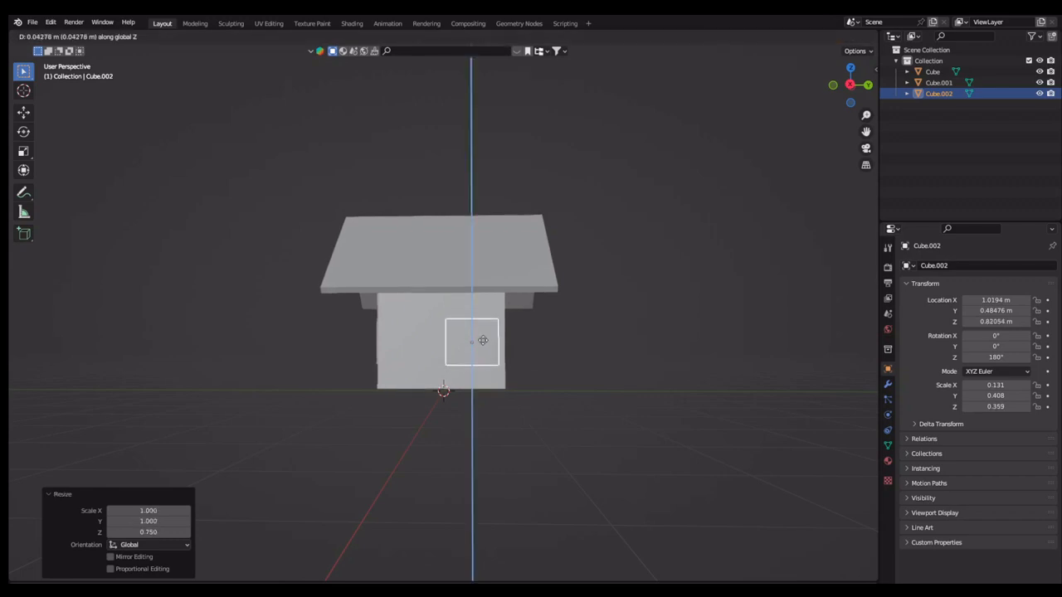
pyautogui.click(483, 332)
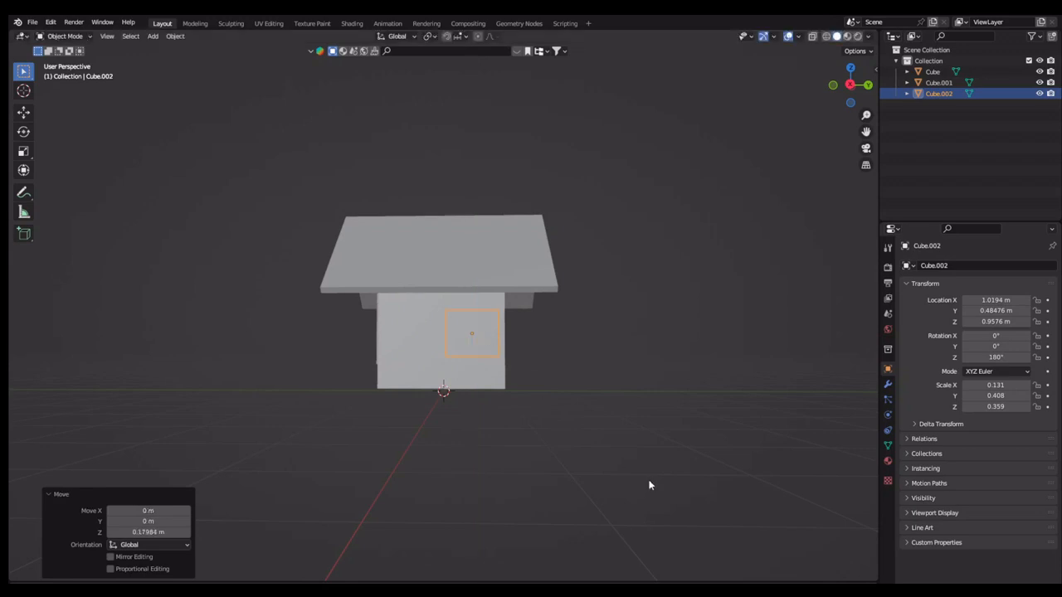
# Duplicate the side wall window panel and offset the copy along Y by about -0.944 m, to about Y -0.460 m
pyautogui.moveTo(649, 485); pyautogui.dragTo(164, 499, button='middle')
pyautogui.scroll(5, 689, 426)
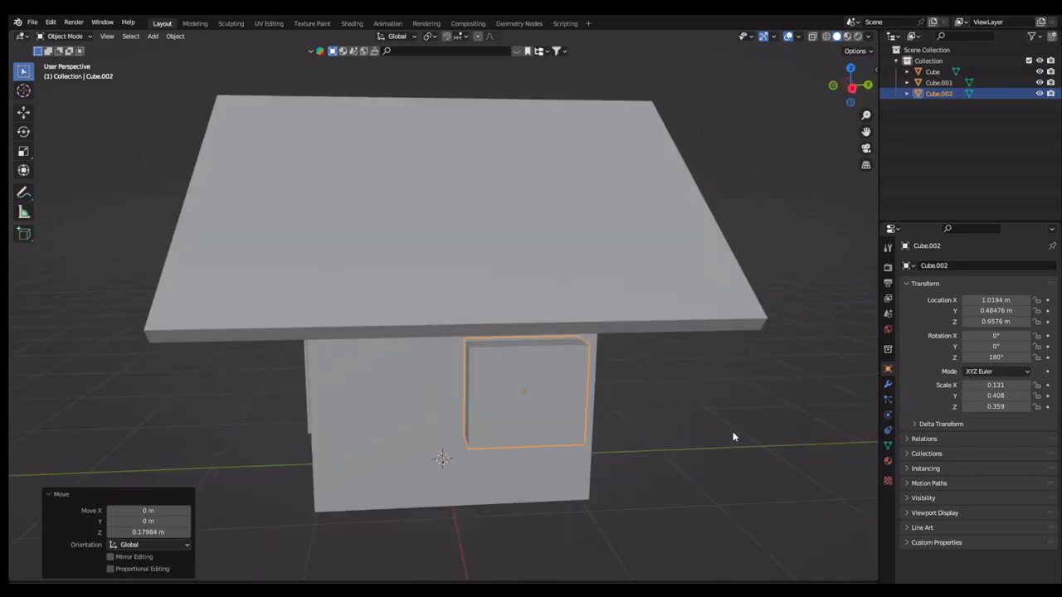
pyautogui.scroll(-3, 733, 448)
pyautogui.moveTo(734, 448); pyautogui.dragTo(315, 405, button='middle')
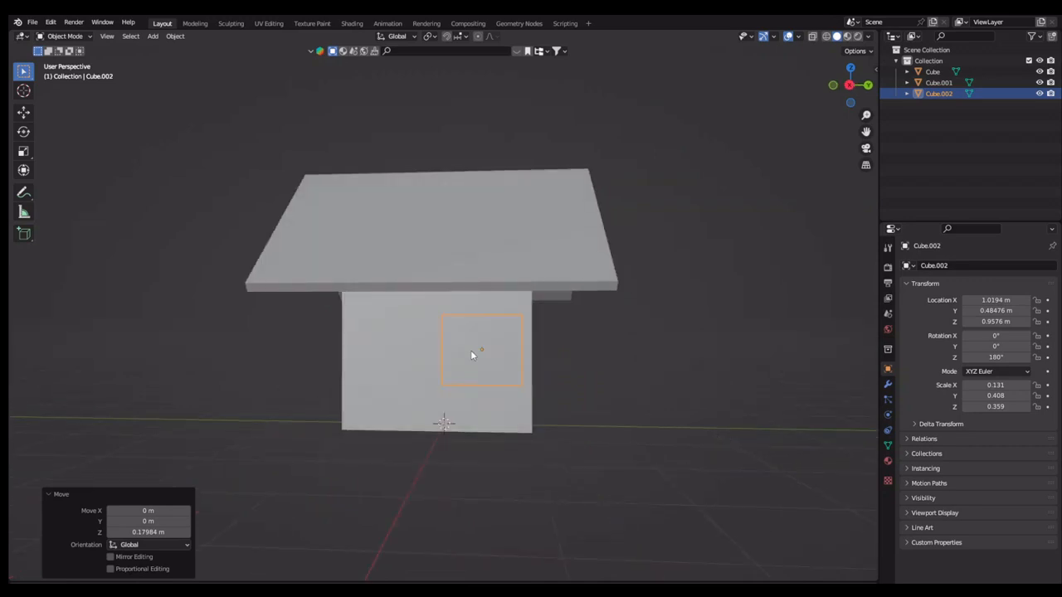
pyautogui.hotkey('shift', 'd')
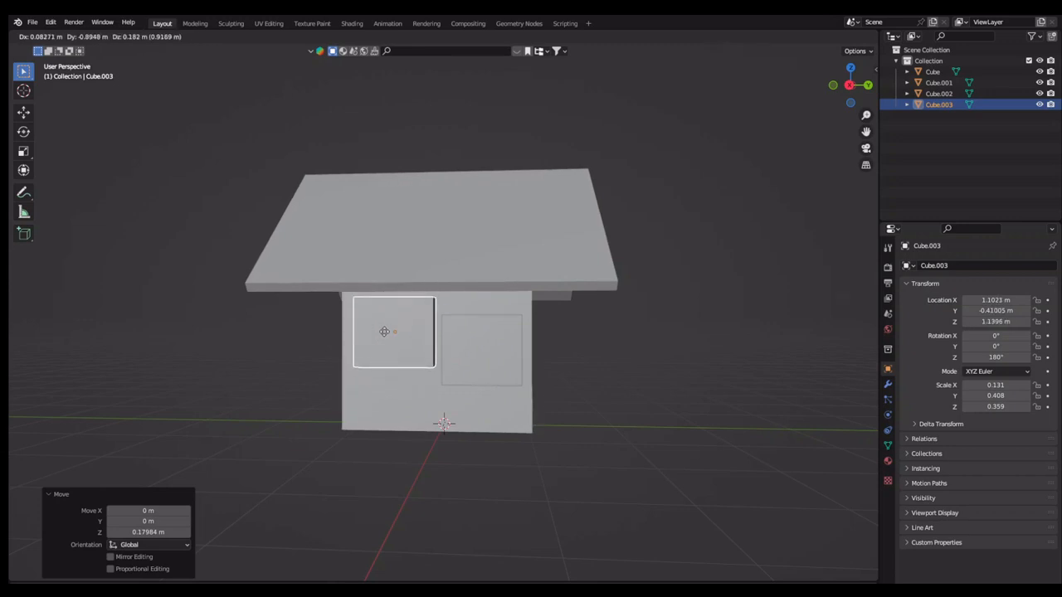
pyautogui.press('y')
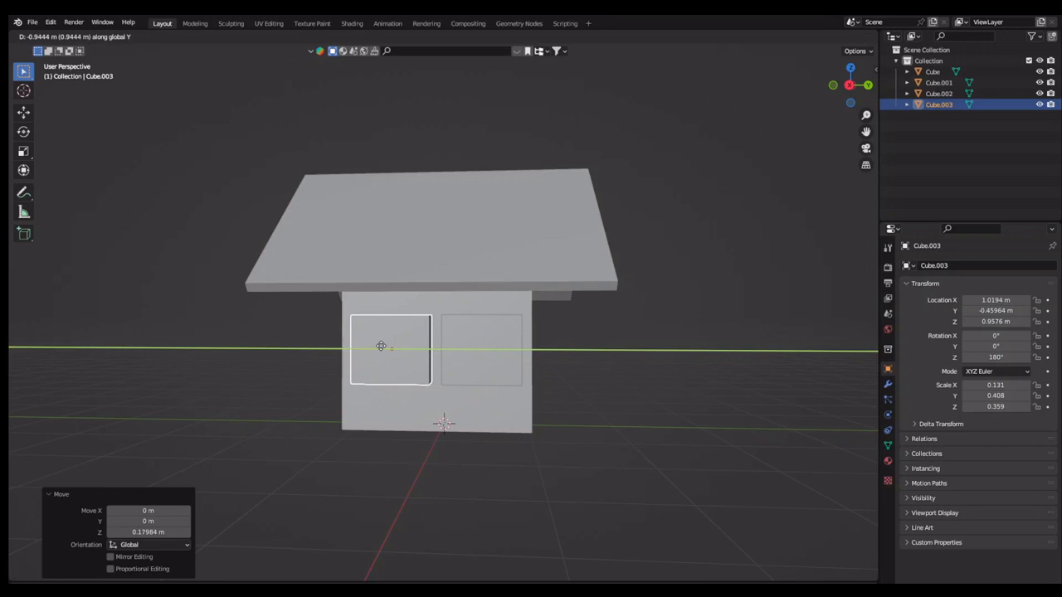
pyautogui.click(381, 346)
# Duplicate the front door panel and place the copy beside the opposite side wall, at about X -1.627 m, Y 0.170 m, Z 1.090 m
pyautogui.click(597, 496)
pyautogui.moveTo(598, 495); pyautogui.dragTo(730, 493, button='middle')
pyautogui.click(532, 343)
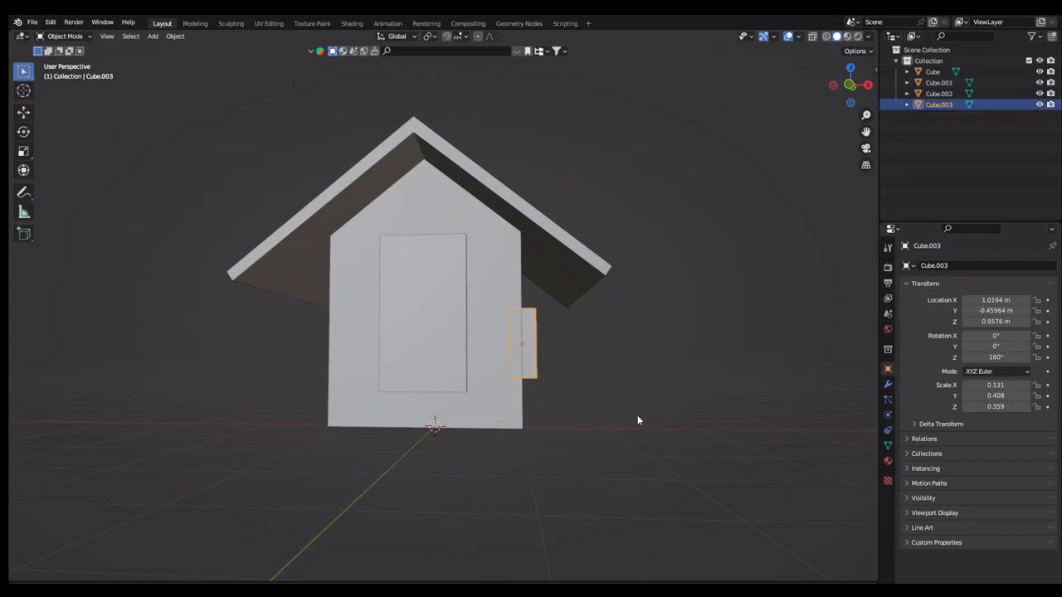
pyautogui.scroll(5, 639, 423)
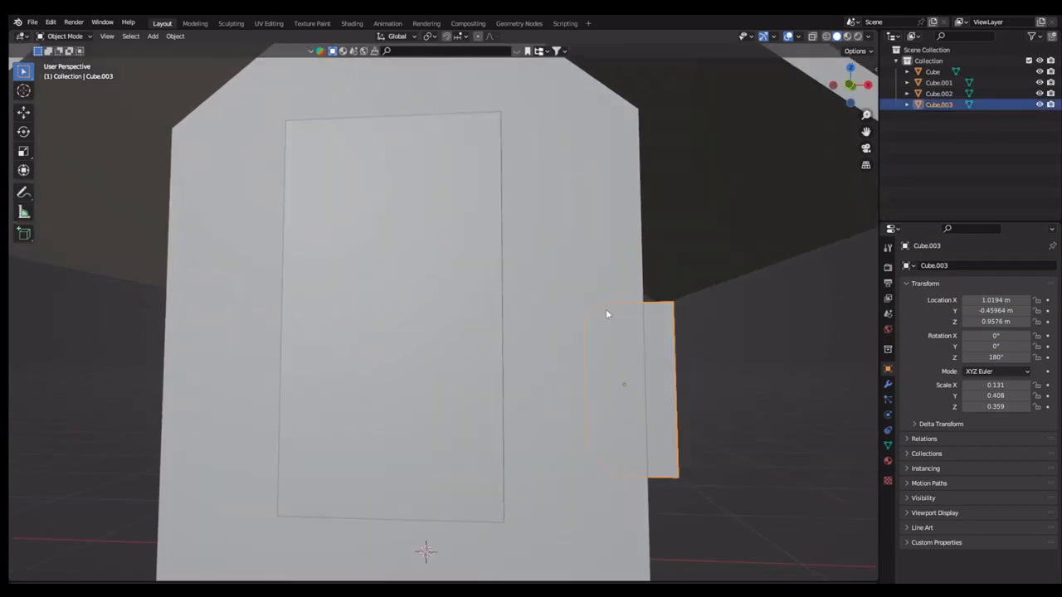
pyautogui.moveTo(799, 346); pyautogui.dragTo(264, 356, button='middle')
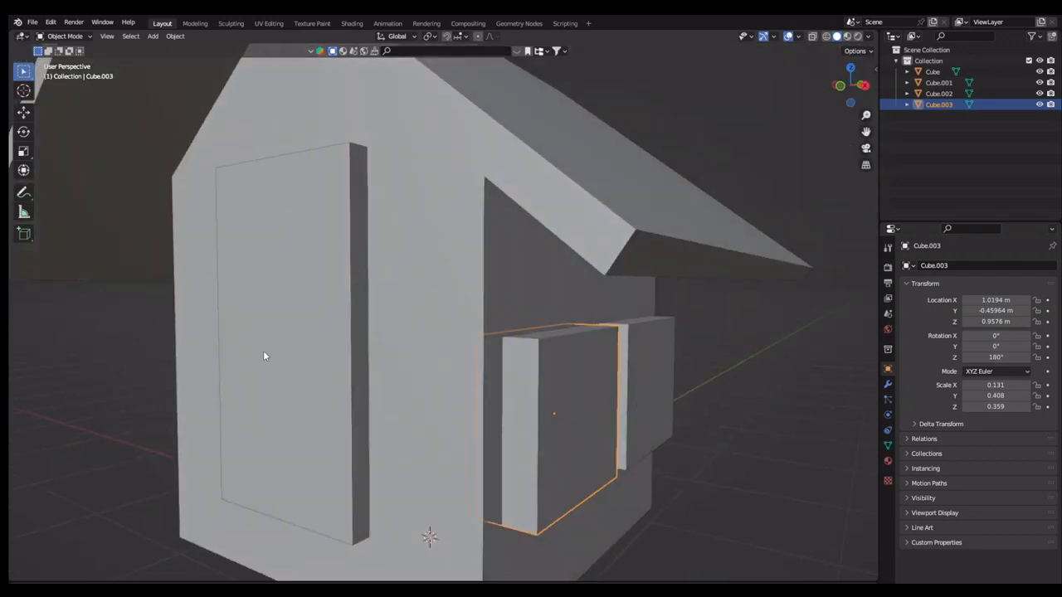
pyautogui.scroll(-5, 66, 380)
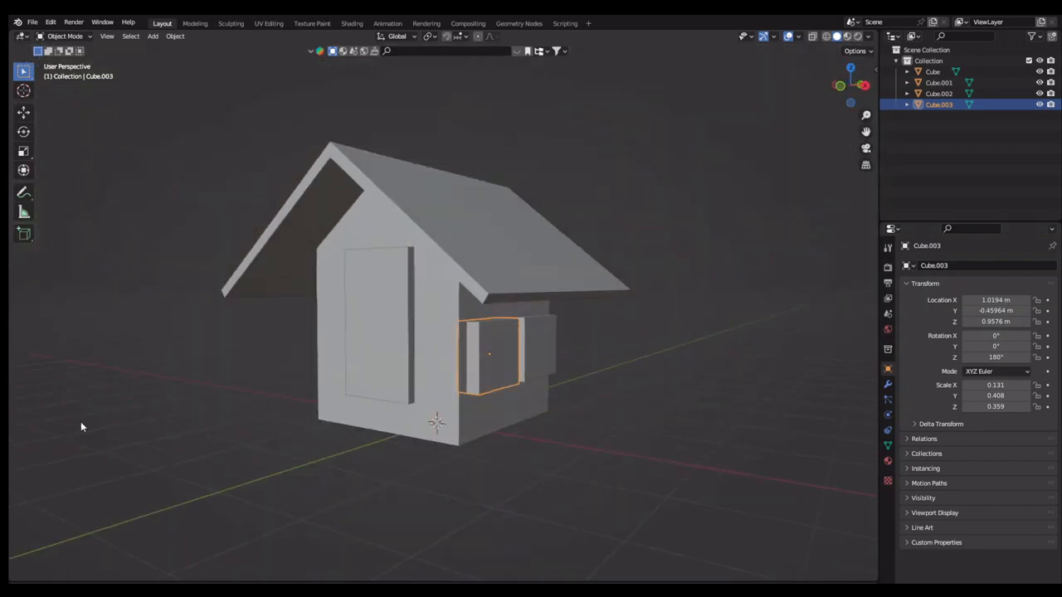
pyautogui.moveTo(80, 427); pyautogui.dragTo(168, 422, button='middle')
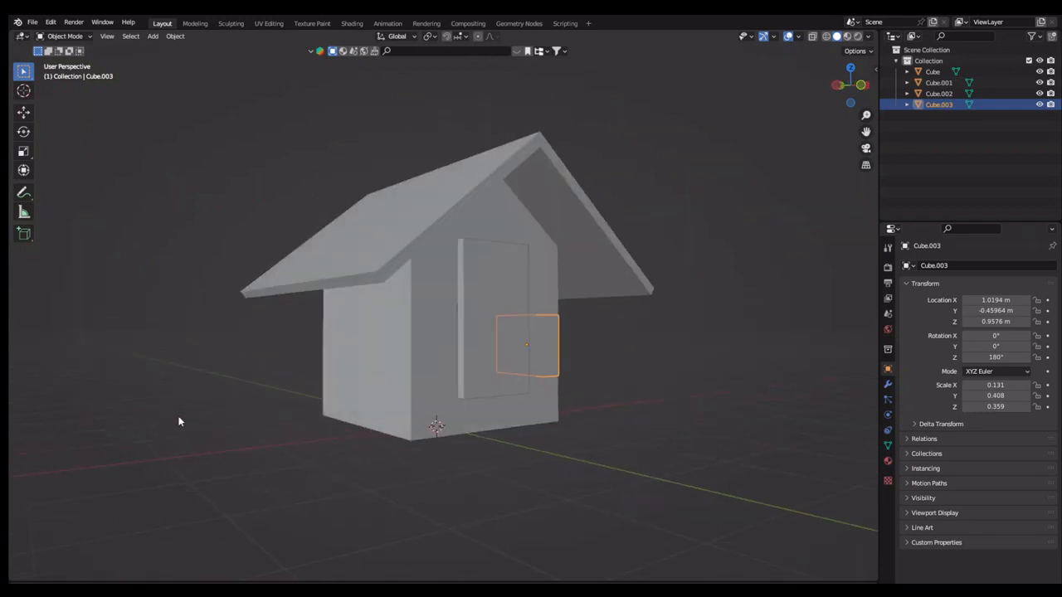
pyautogui.click(466, 353)
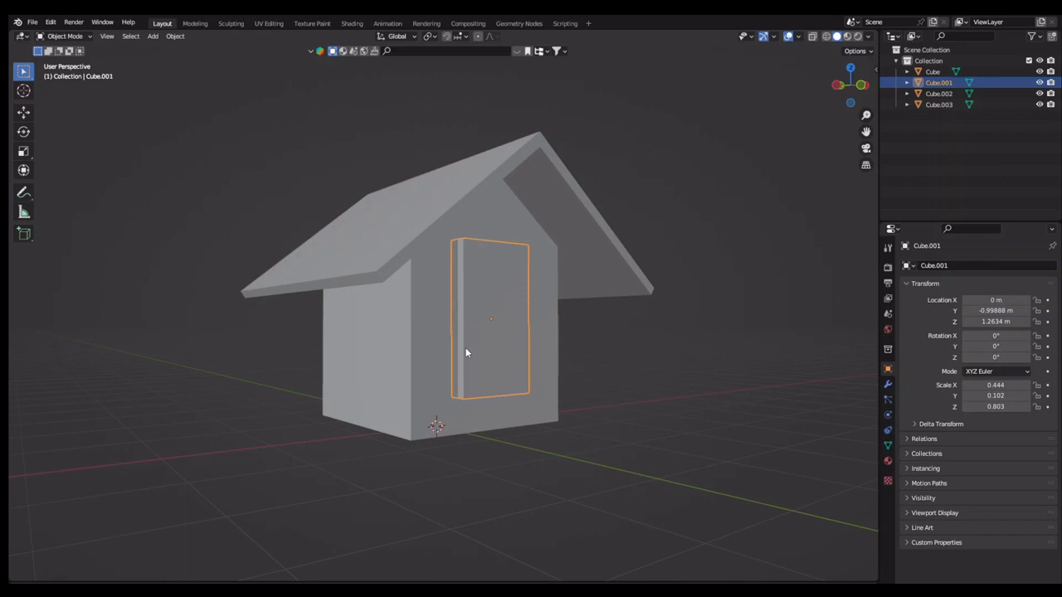
pyautogui.hotkey('shift', 'd')
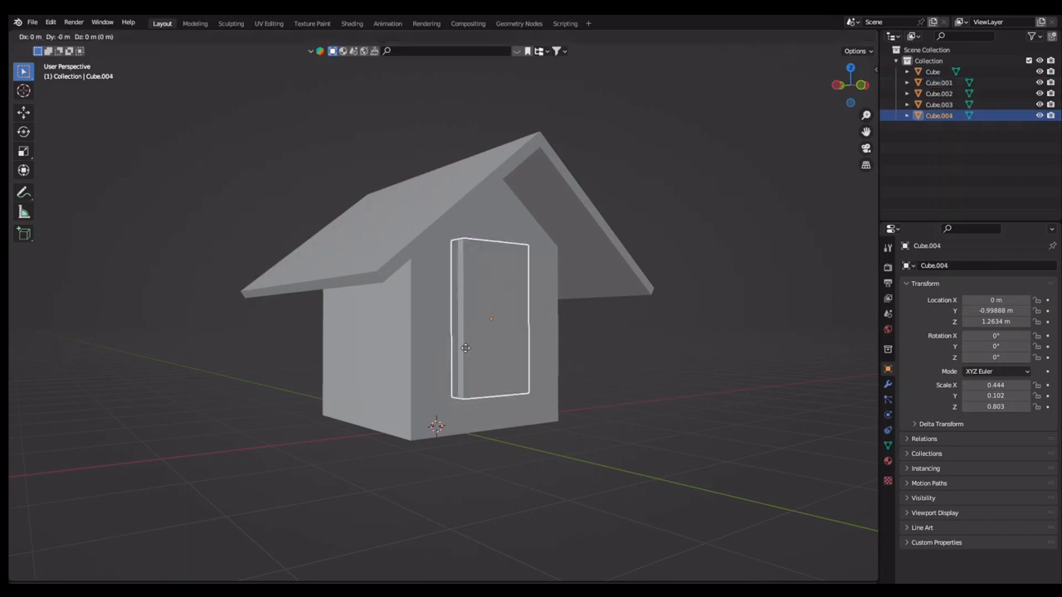
pyautogui.click(275, 367)
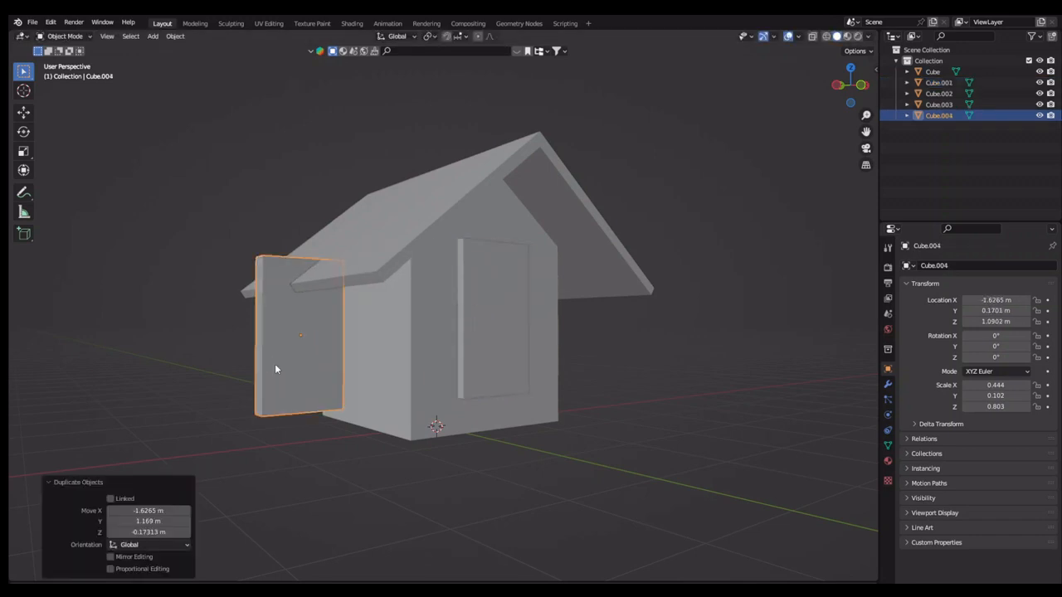
# Rotate the door panel copy 90° about the Z axis so it is parallel to the side wall
pyautogui.press('r')
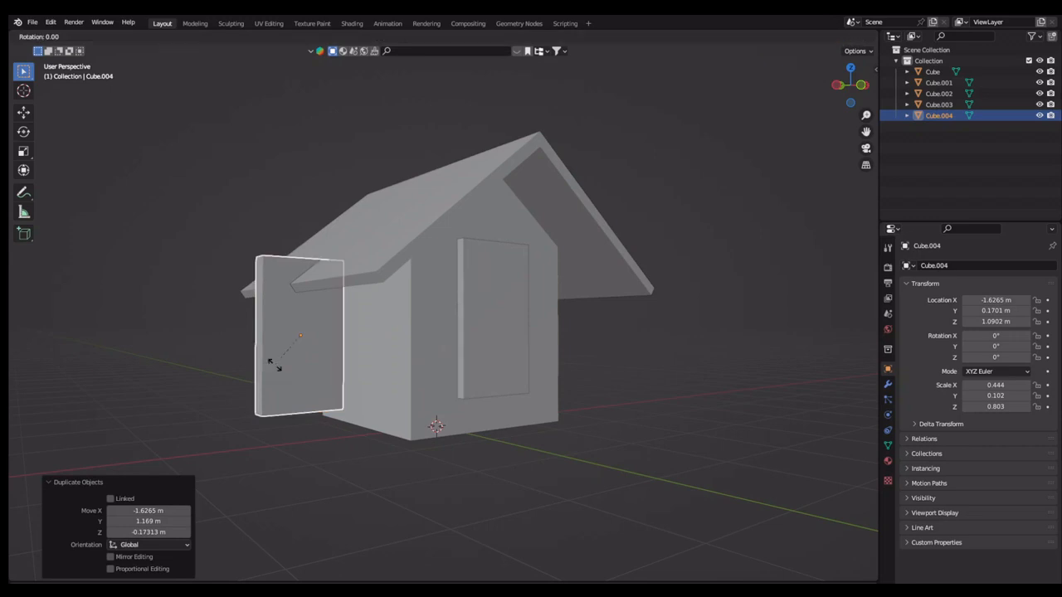
pyautogui.write('z')
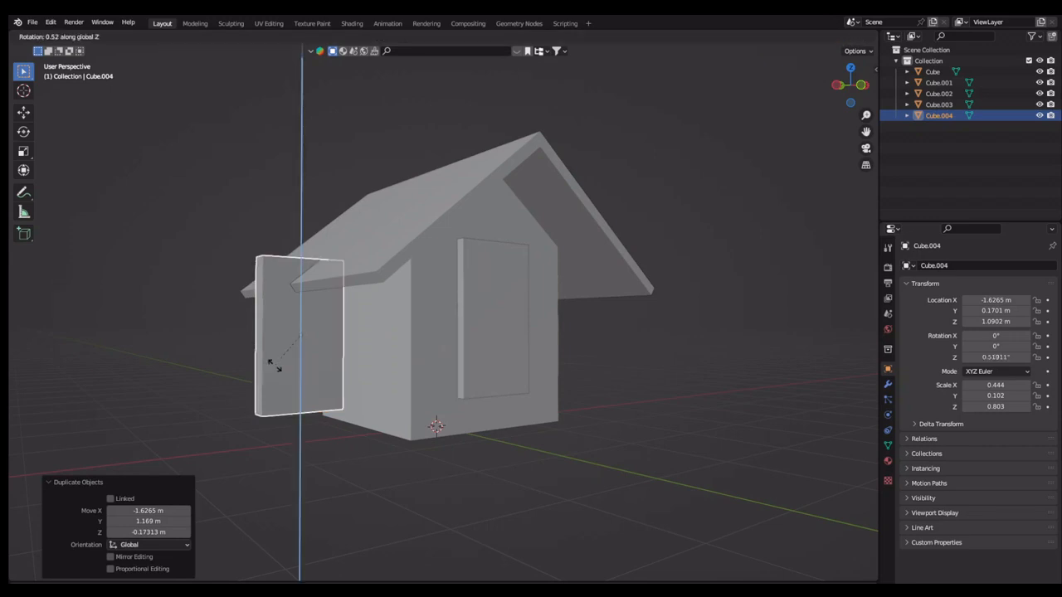
pyautogui.write('90')
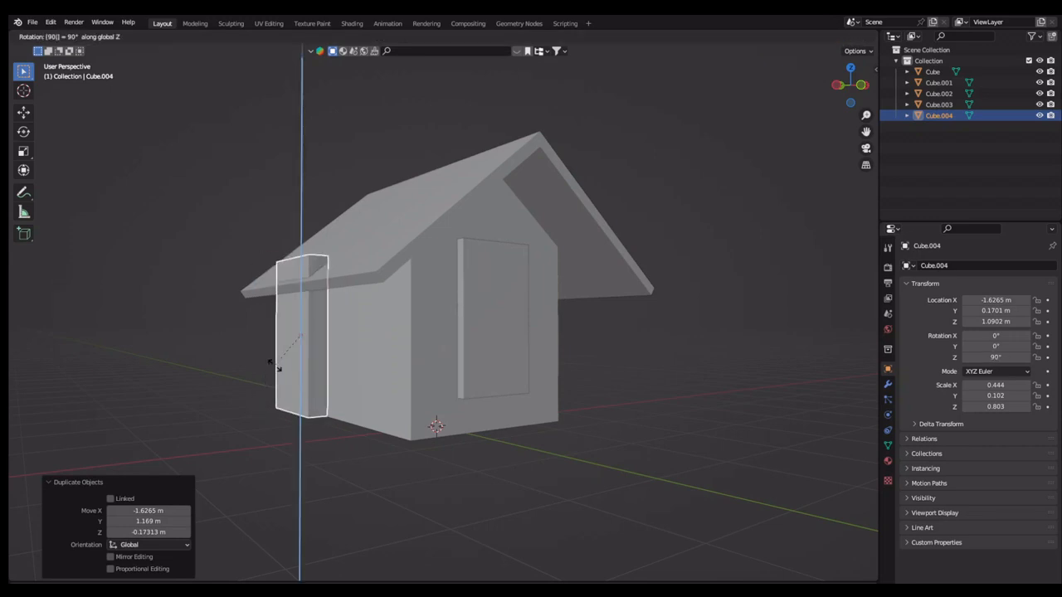
pyautogui.press('Return')
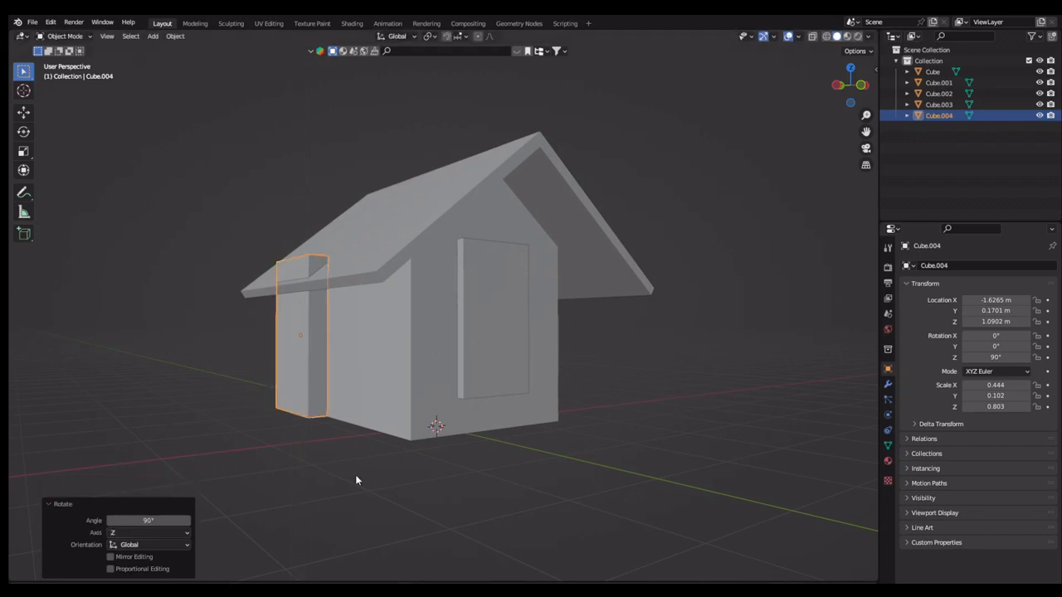
# Scale the rotated panel down uniformly by a factor of about 0.553
pyautogui.moveTo(355, 475); pyautogui.dragTo(430, 480, button='middle')
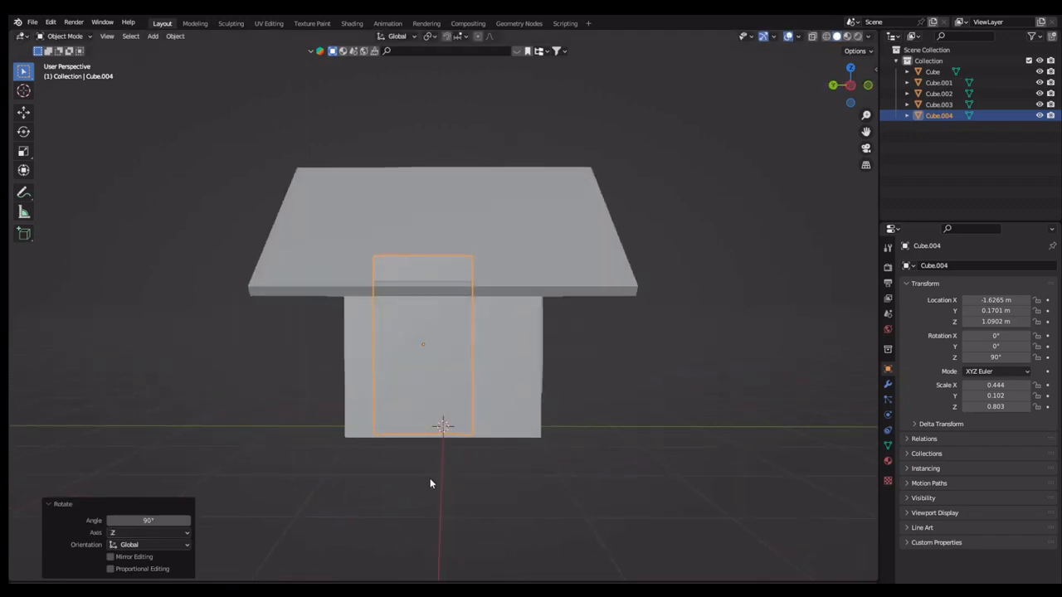
pyautogui.press('s')
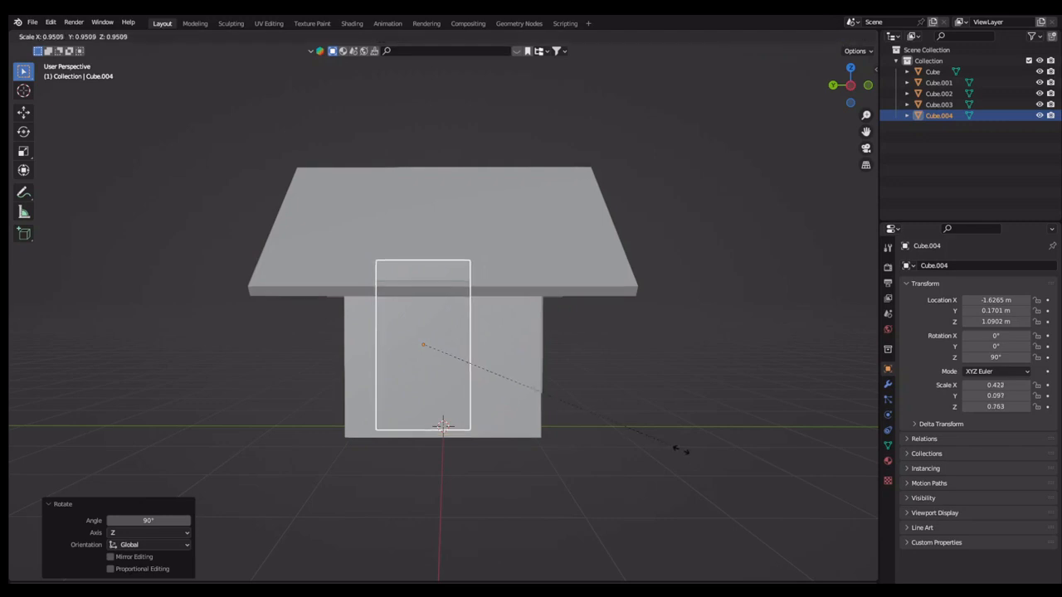
pyautogui.click(574, 410)
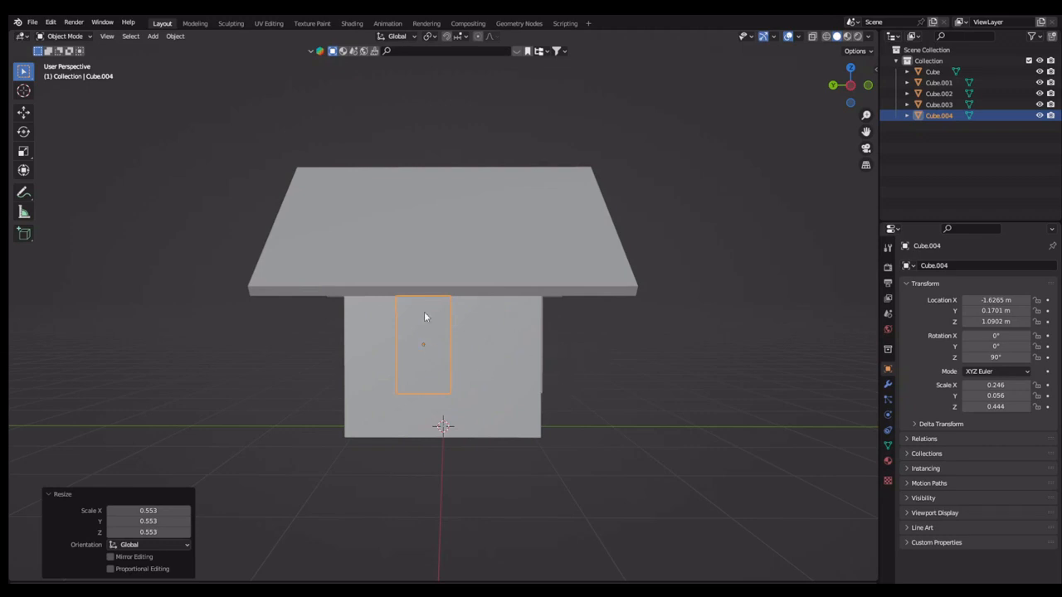
# Center the panel on the side wall along Y at about 0 m and lower it to about Z 0.950 m
pyautogui.press('g')
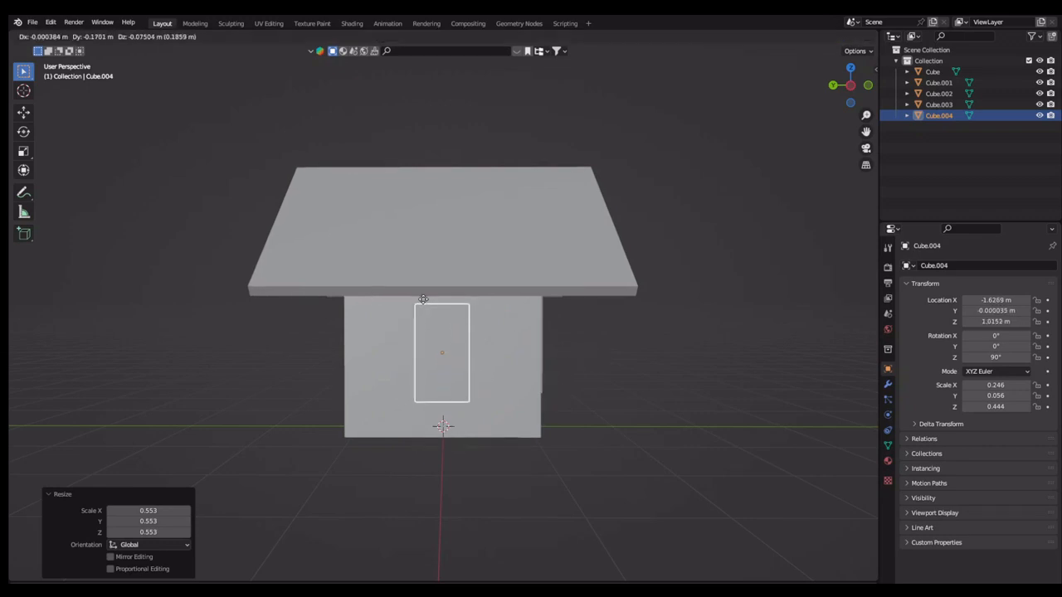
pyautogui.press('y')
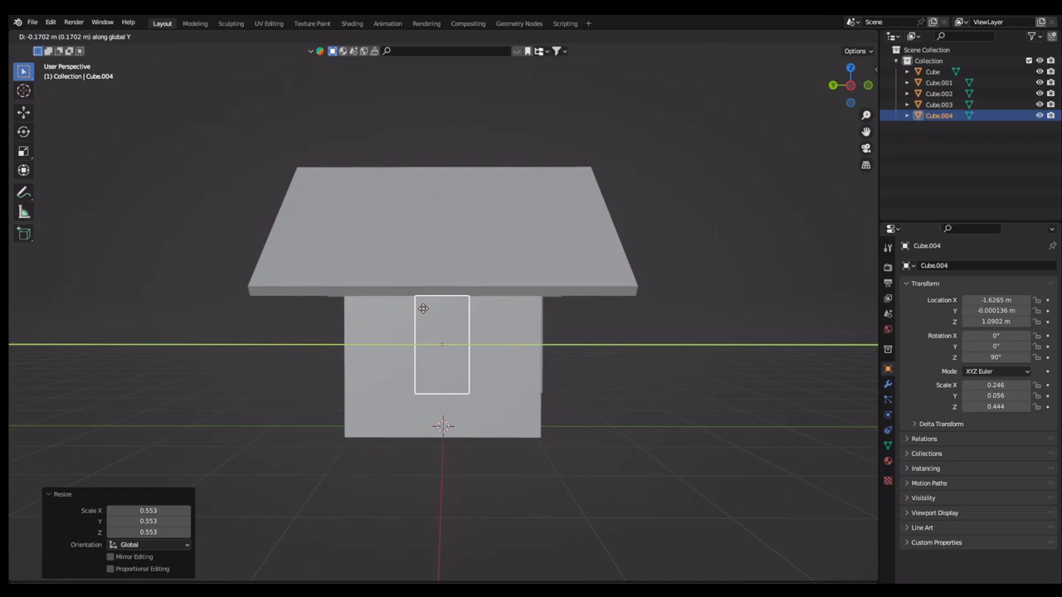
pyautogui.click(423, 309)
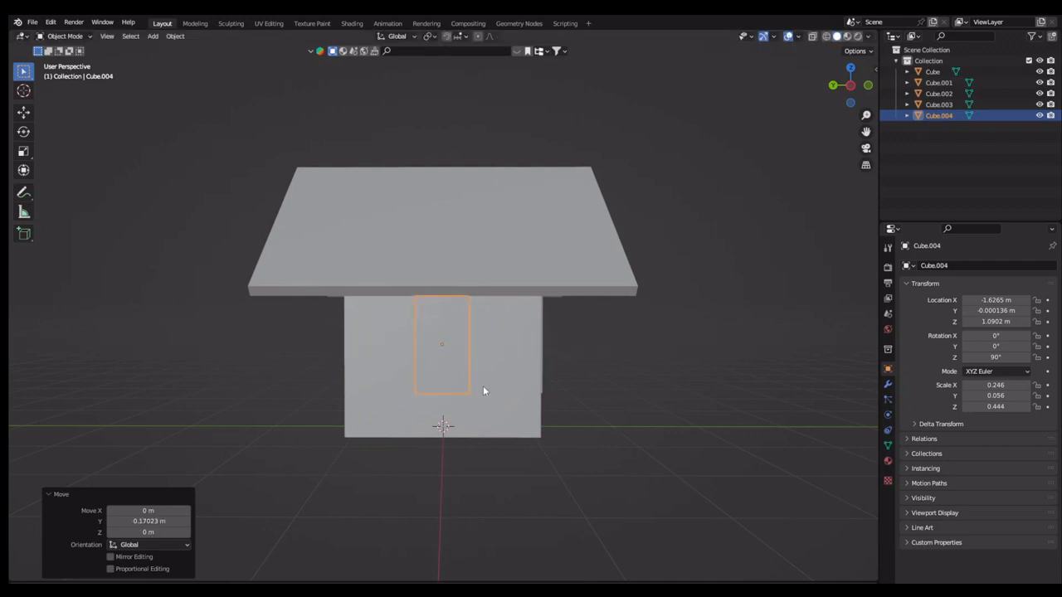
pyautogui.press('g')
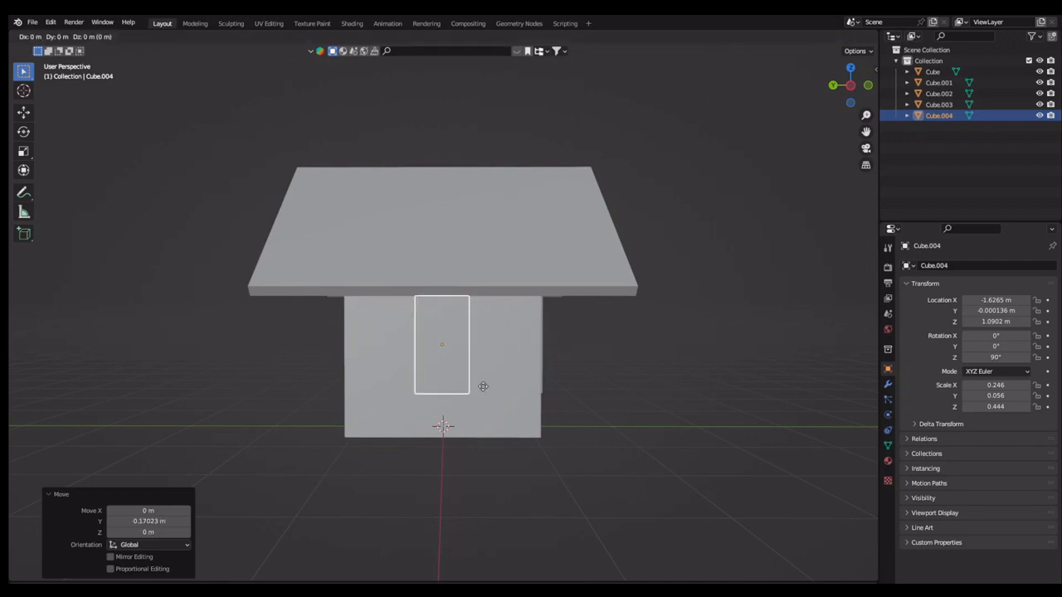
pyautogui.press('z')
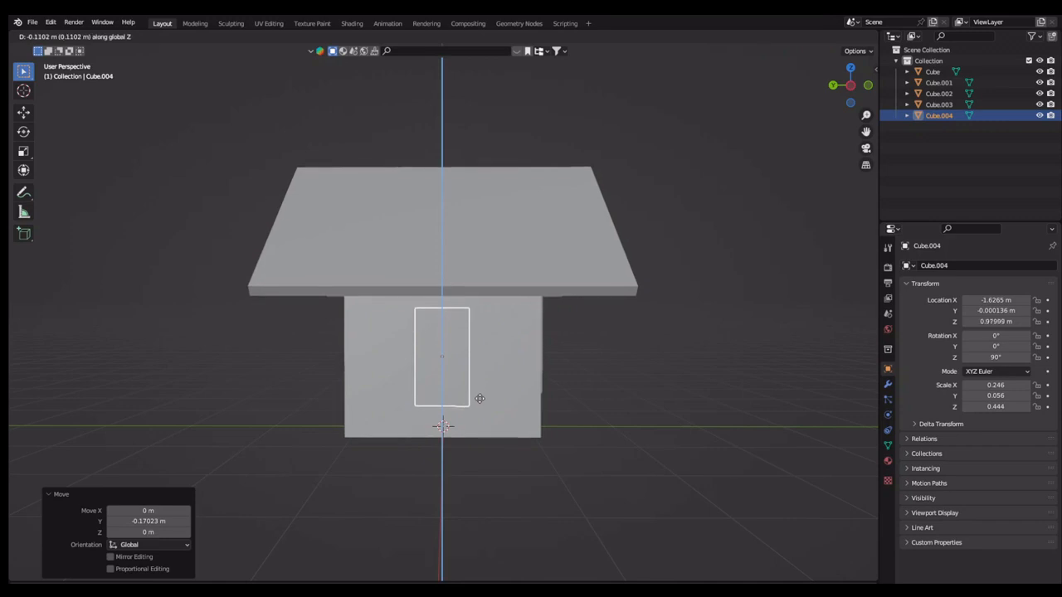
pyautogui.click(480, 401)
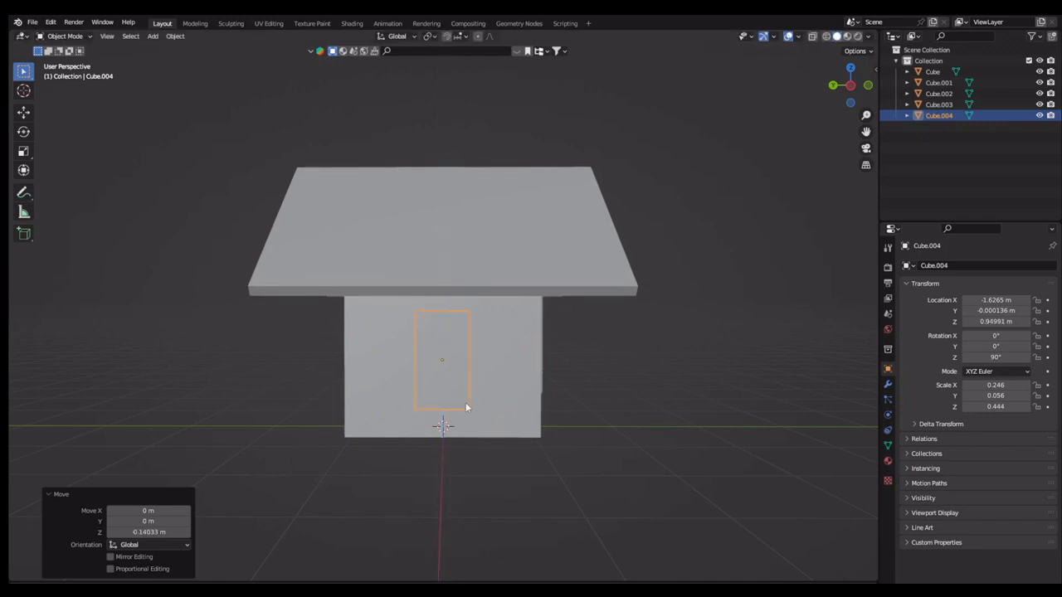
# Widen the panel along Y by a factor of about 2.249 and shorten it along Z by about 0.82
pyautogui.press('s')
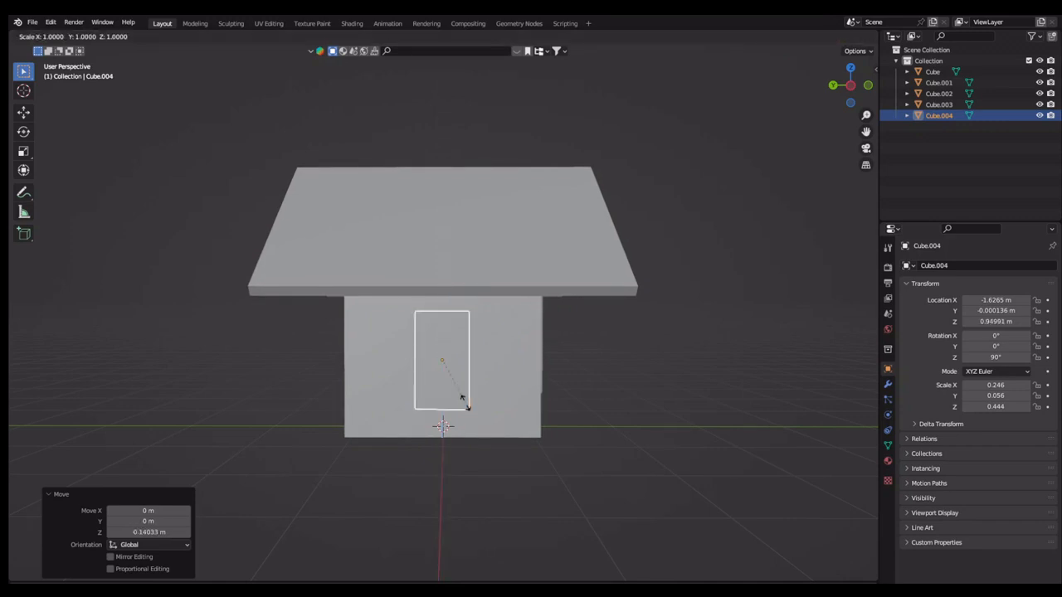
pyautogui.press('y')
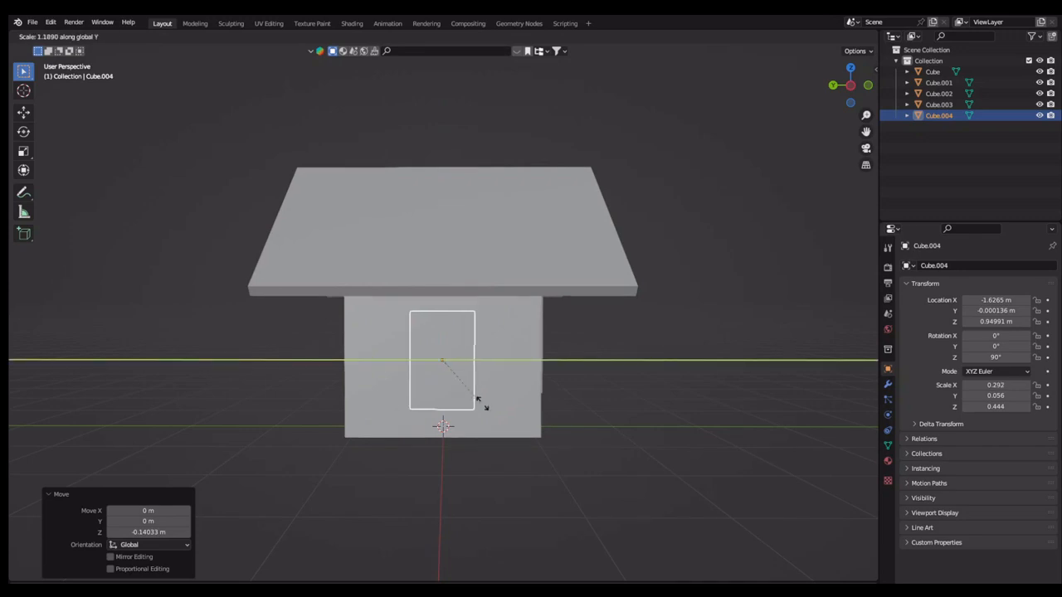
pyautogui.click(543, 405)
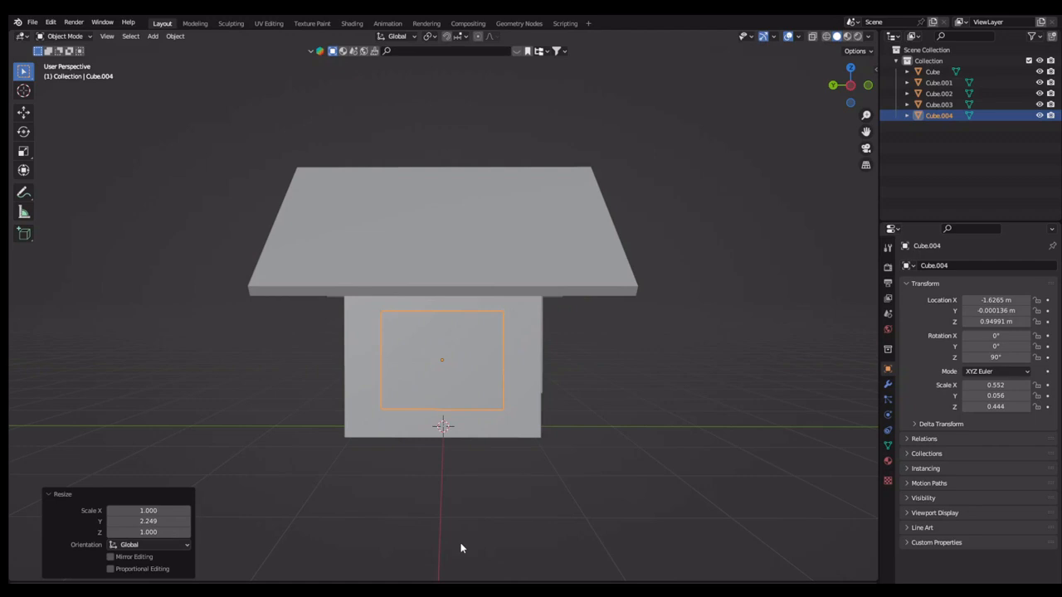
pyautogui.press('s')
pyautogui.press('z')
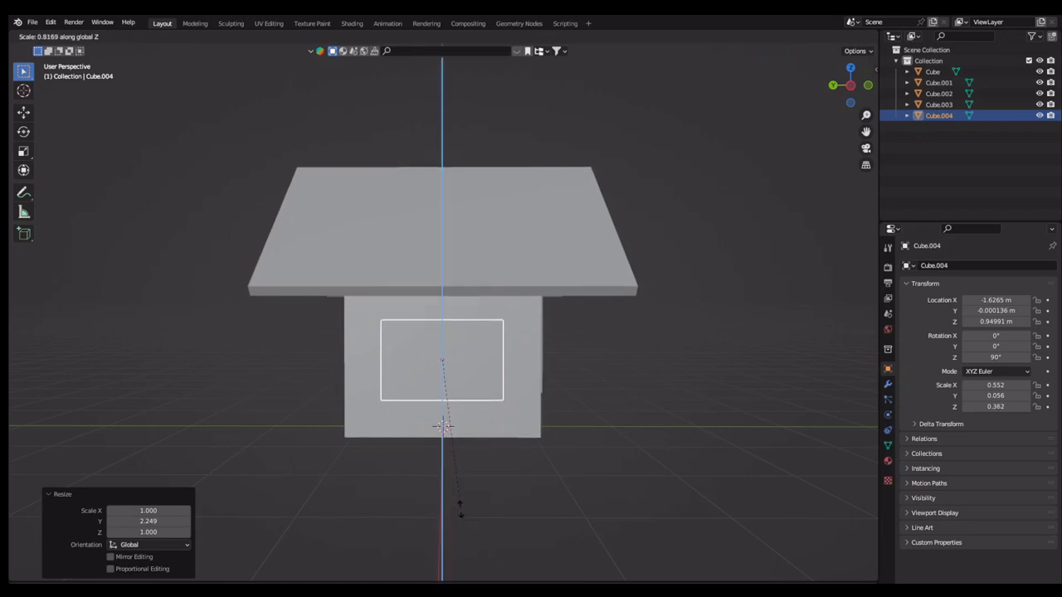
pyautogui.click(460, 509)
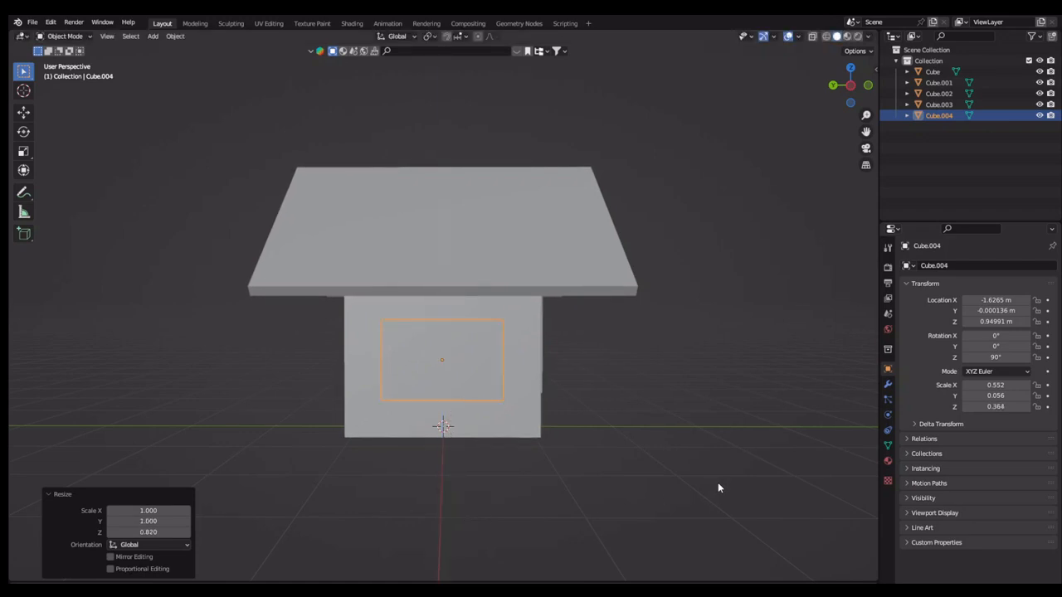
# Thicken the wide window panel along X by a factor of about 1.928
pyautogui.moveTo(718, 487); pyautogui.dragTo(813, 490, button='middle')
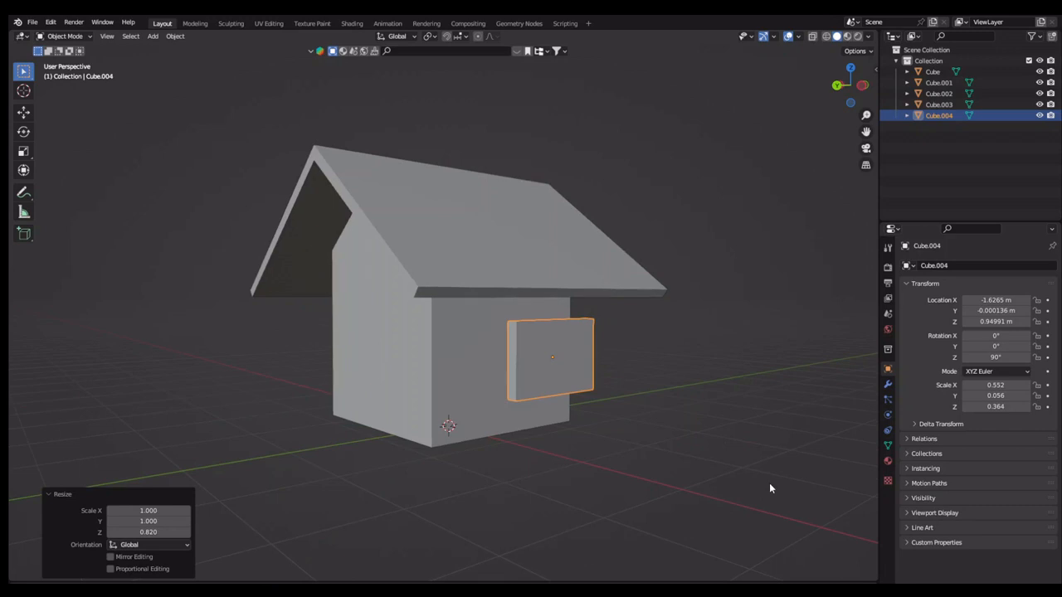
pyautogui.moveTo(769, 489); pyautogui.dragTo(808, 488, button='middle')
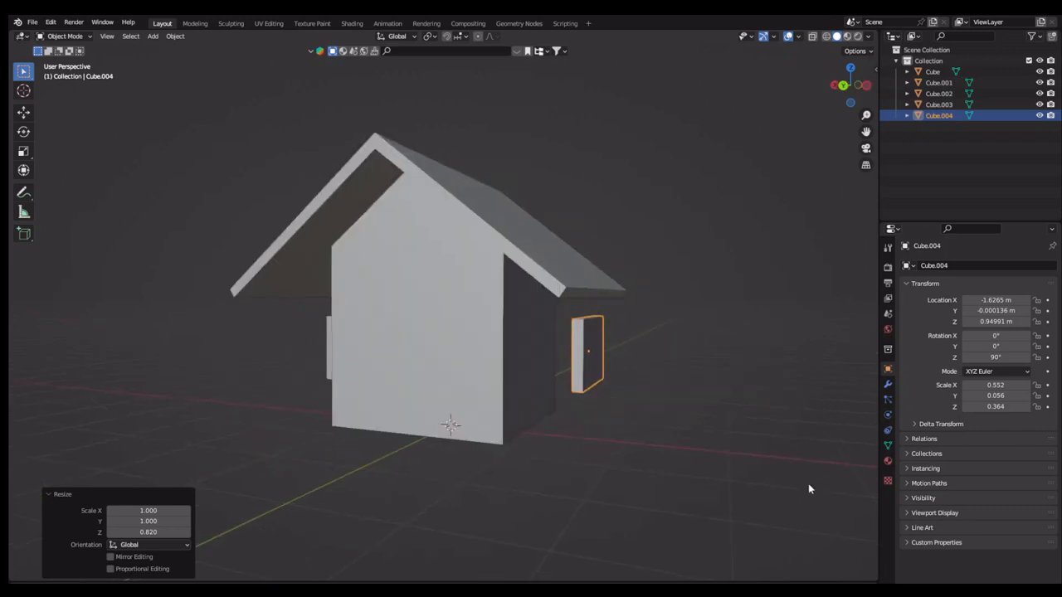
pyautogui.click(601, 362)
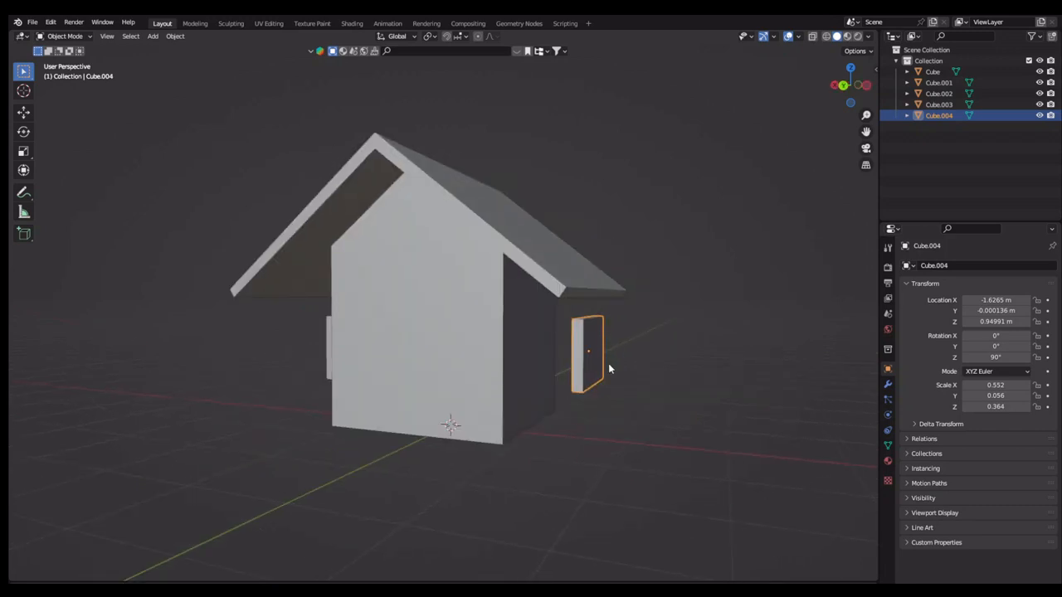
pyautogui.press('s')
pyautogui.press('x')
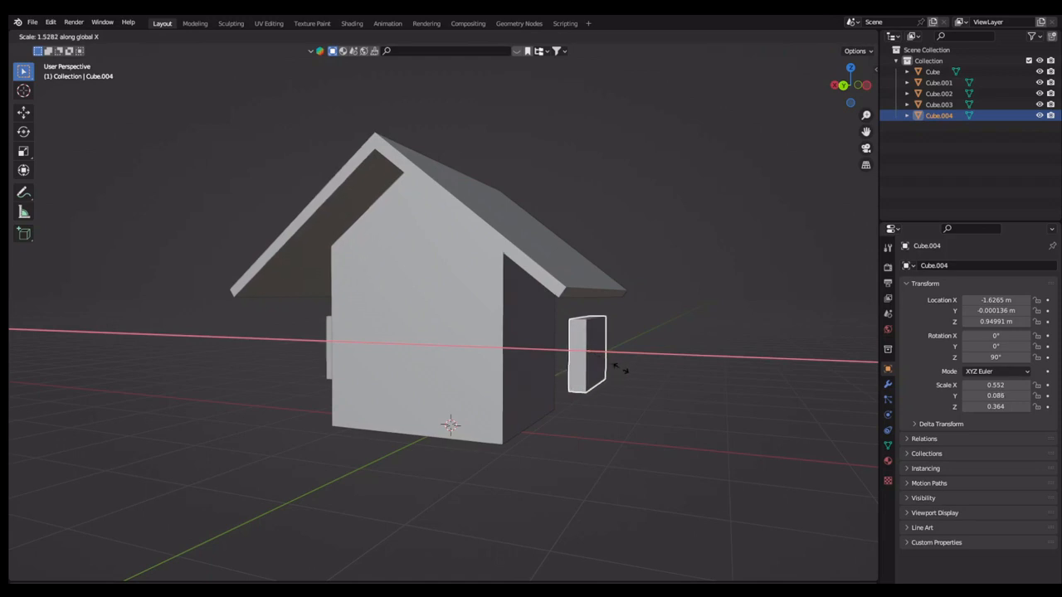
pyautogui.click(630, 375)
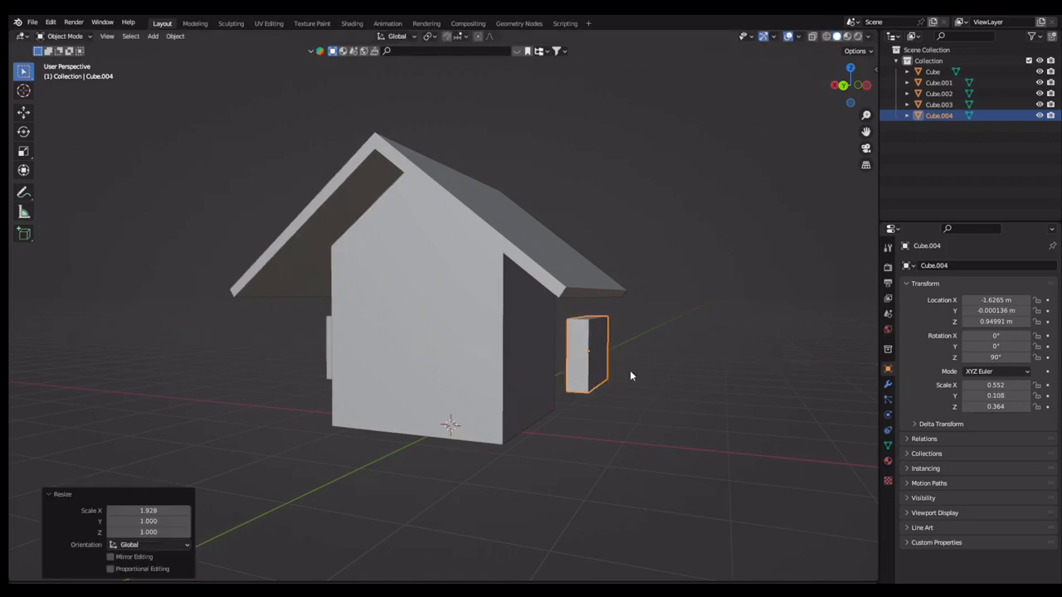
# Move the wide window panel along X into the side wall, to about X -1.046 m, so it is partly embedded
pyautogui.press('g')
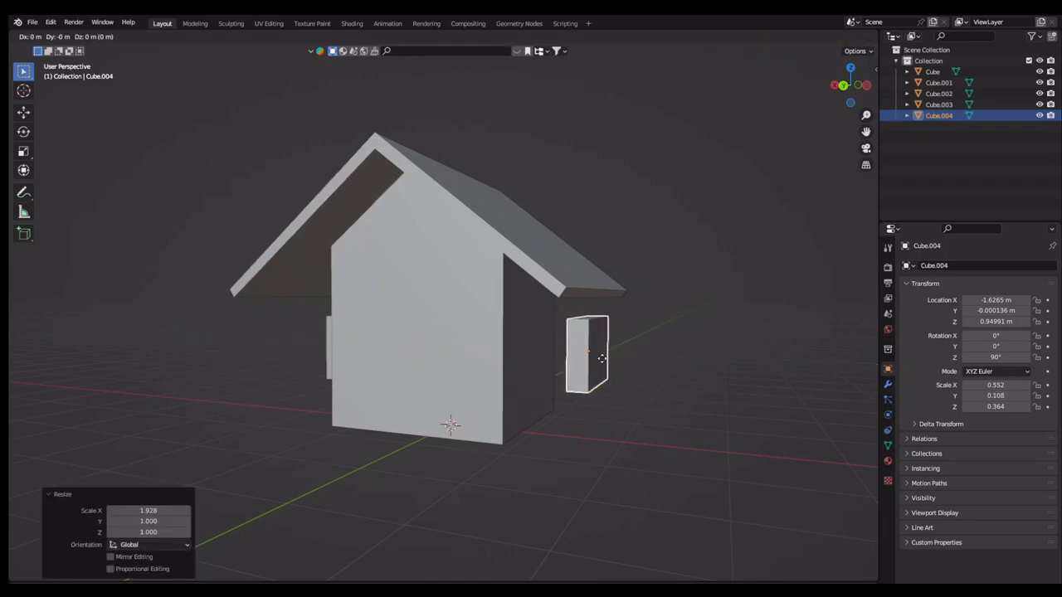
pyautogui.press('x')
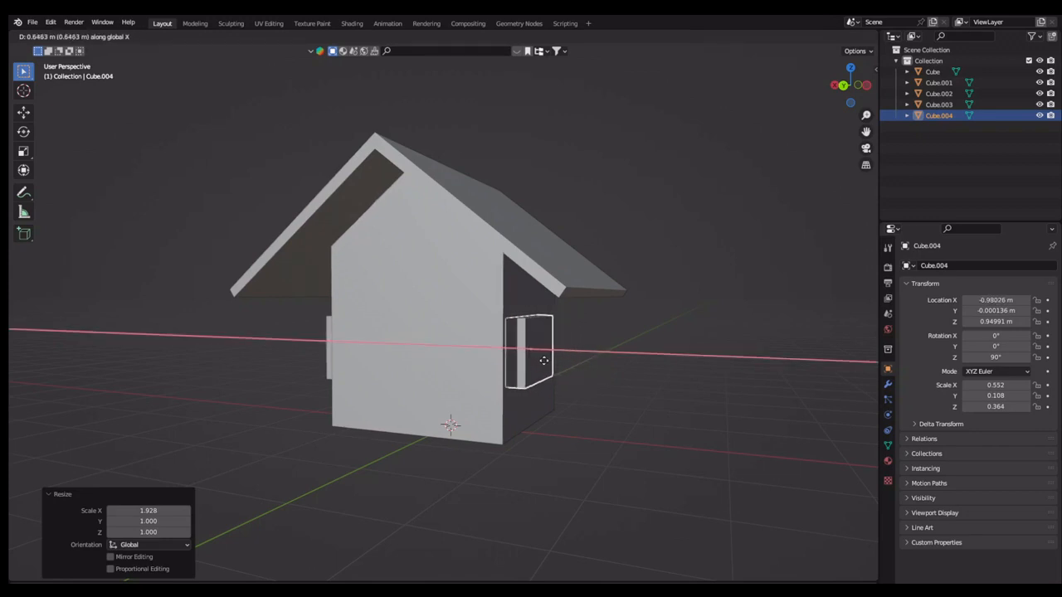
pyautogui.click(545, 360)
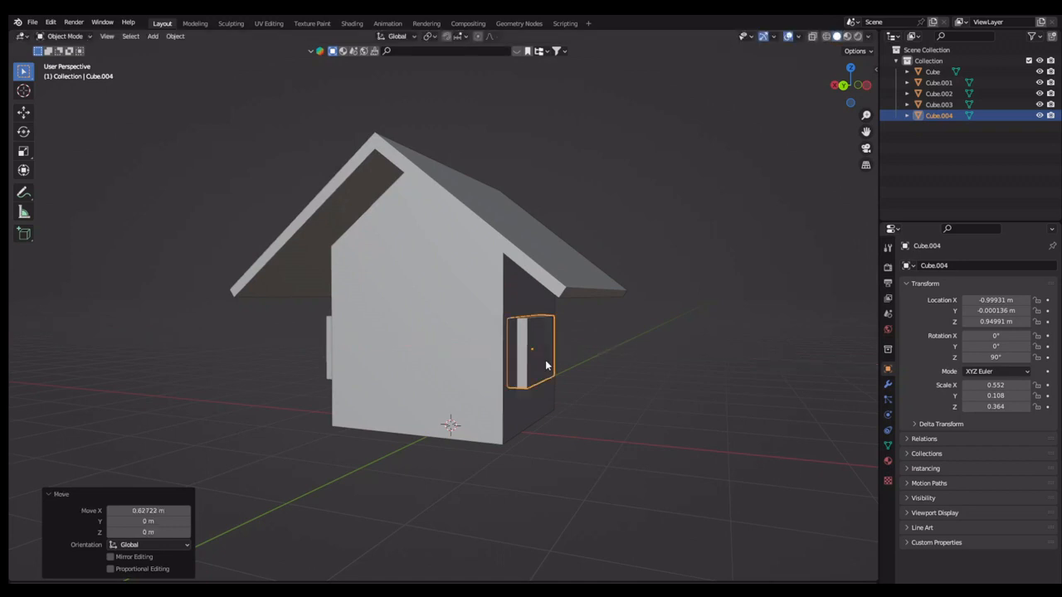
pyautogui.moveTo(590, 533)
pyautogui.mouseDown(button='middle')
pyautogui.moveTo(608, 525)
pyautogui.moveTo(599, 517)
pyautogui.mouseUp(button='middle')
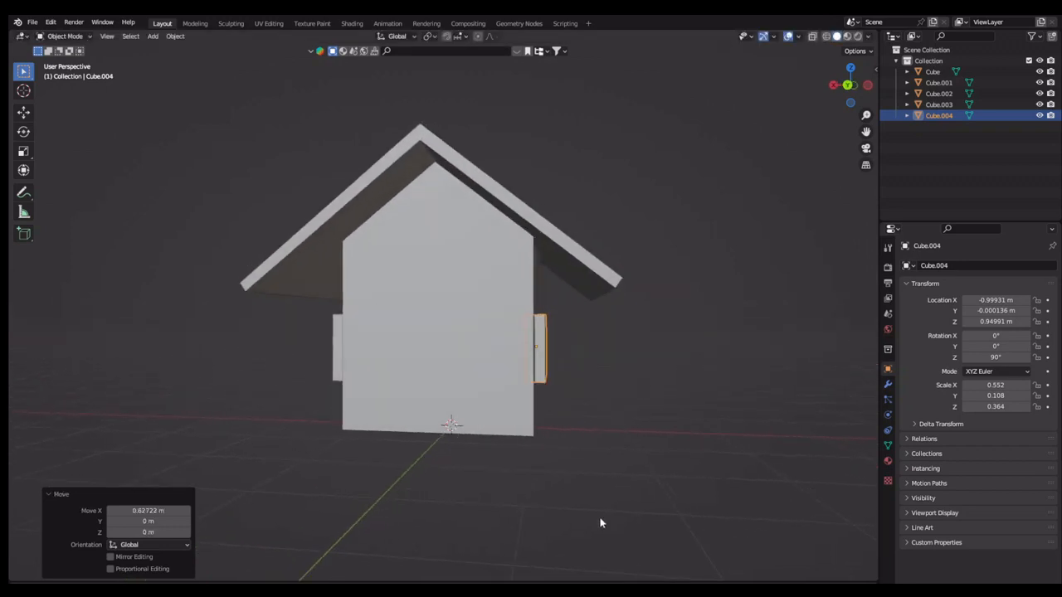
pyautogui.scroll(3, 599, 517)
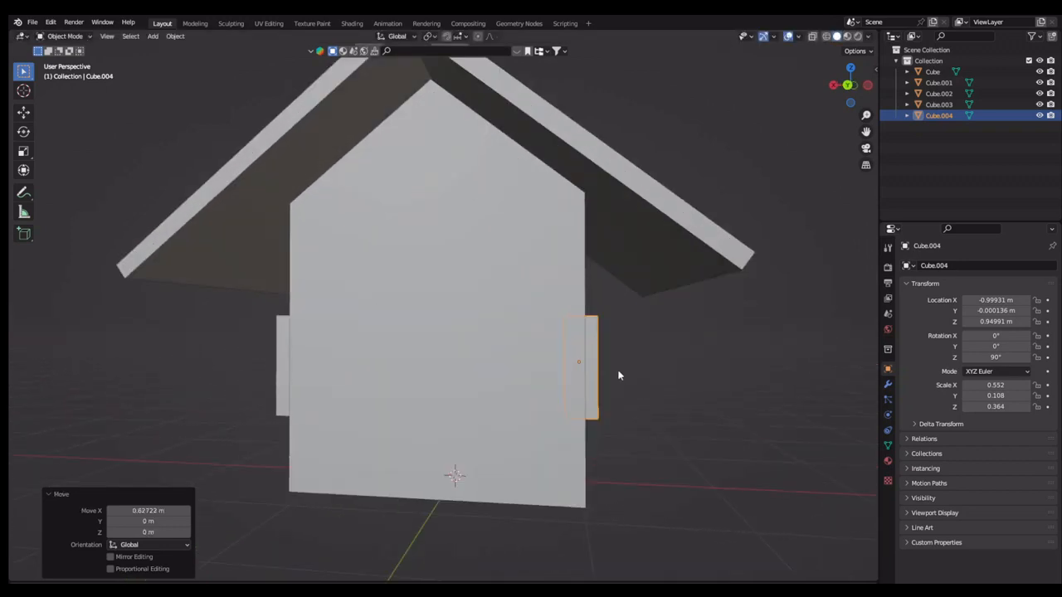
pyautogui.press('g')
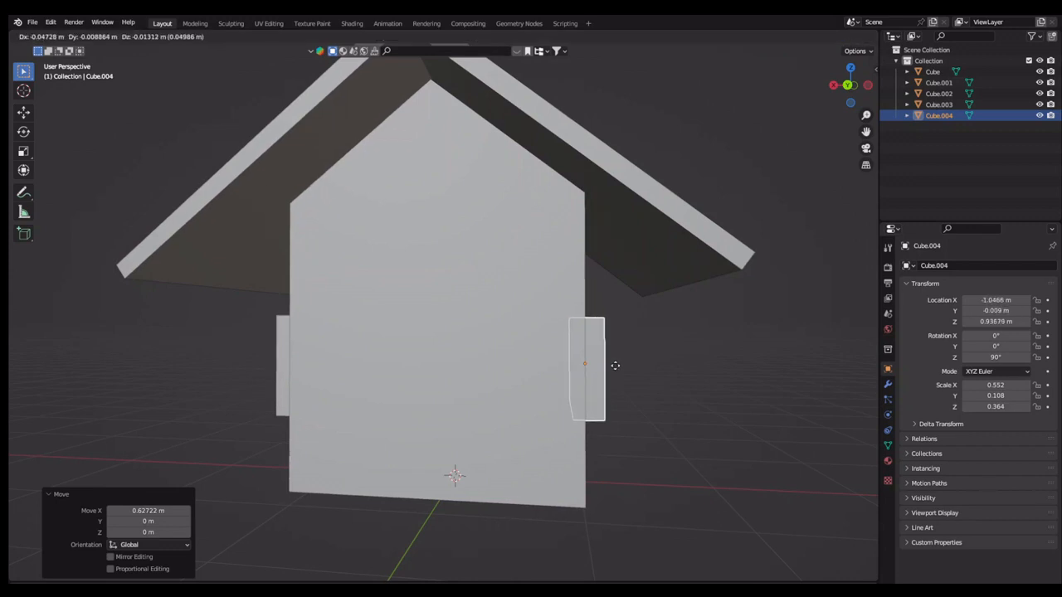
pyautogui.press('x')
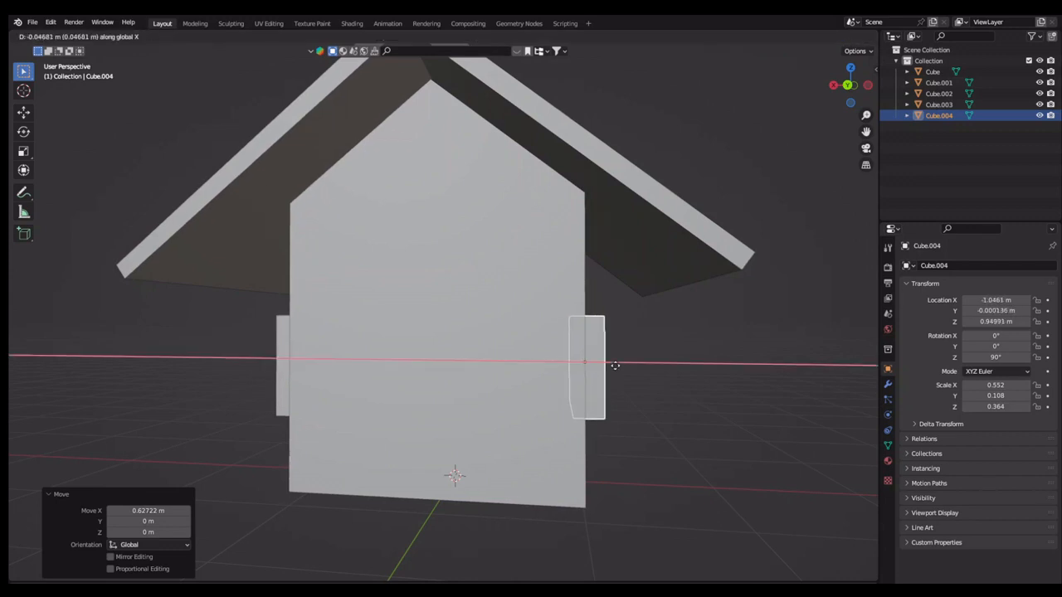
pyautogui.click(615, 365)
pyautogui.click(725, 456)
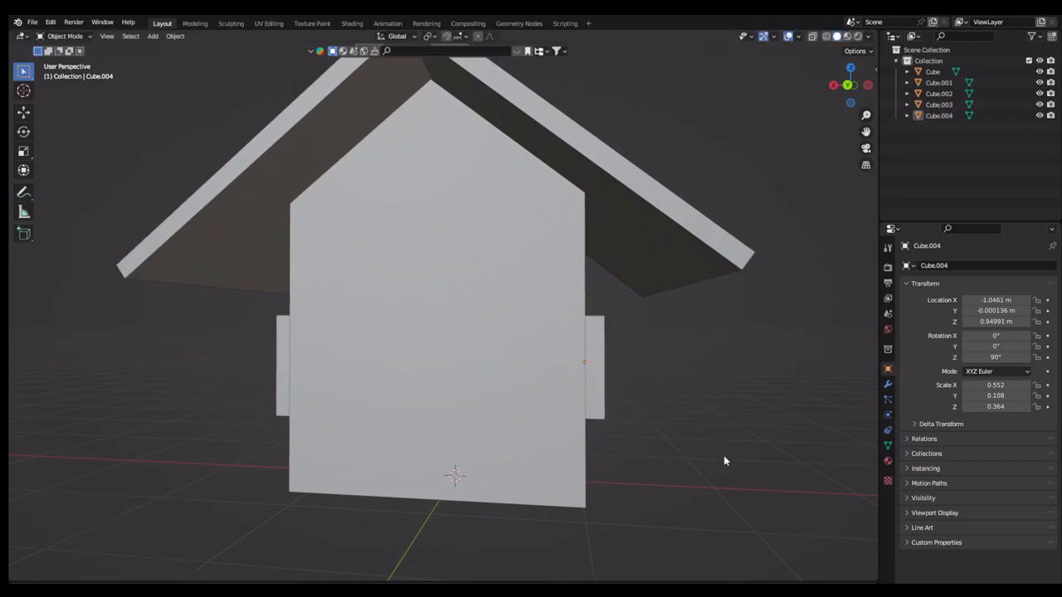
# Join the front door panel, the two small window panels and the wide window panel into one object
pyautogui.moveTo(724, 456); pyautogui.dragTo(62, 452, button='middle')
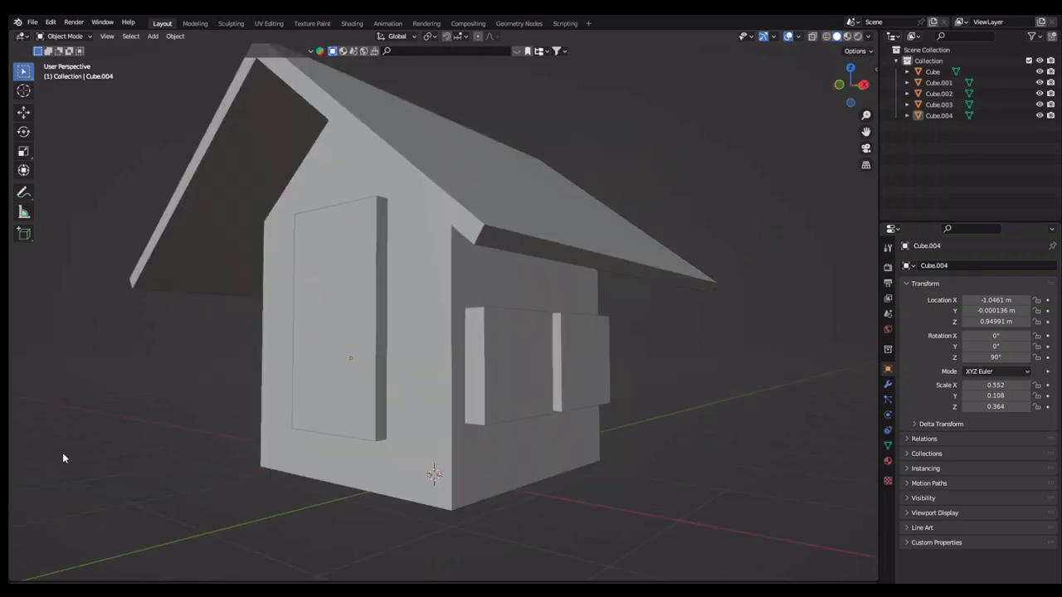
pyautogui.click(563, 386)
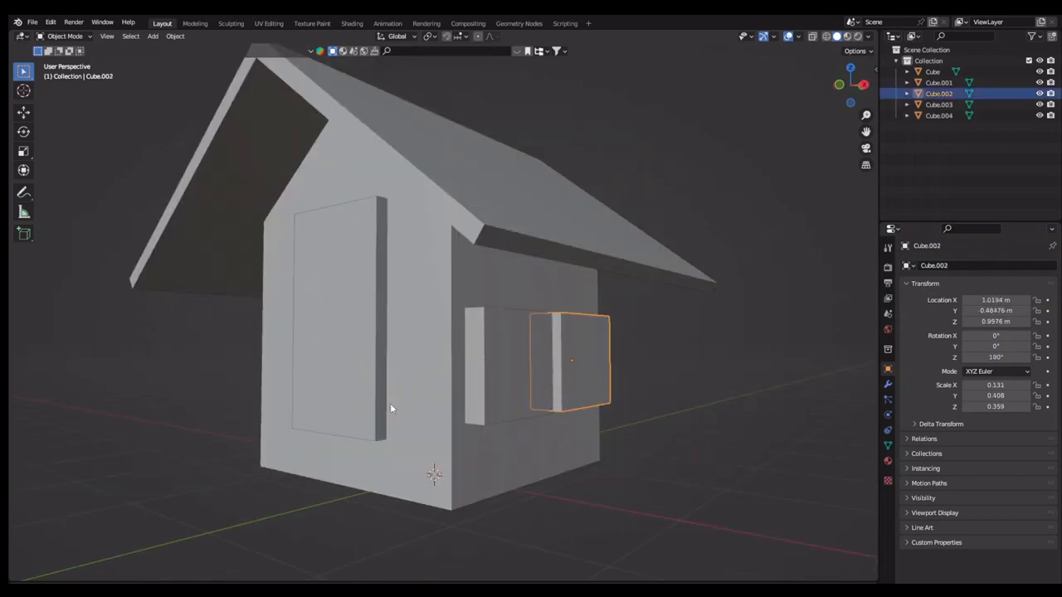
pyautogui.keyDown('shift'); pyautogui.click(483, 374); pyautogui.keyUp('shift')
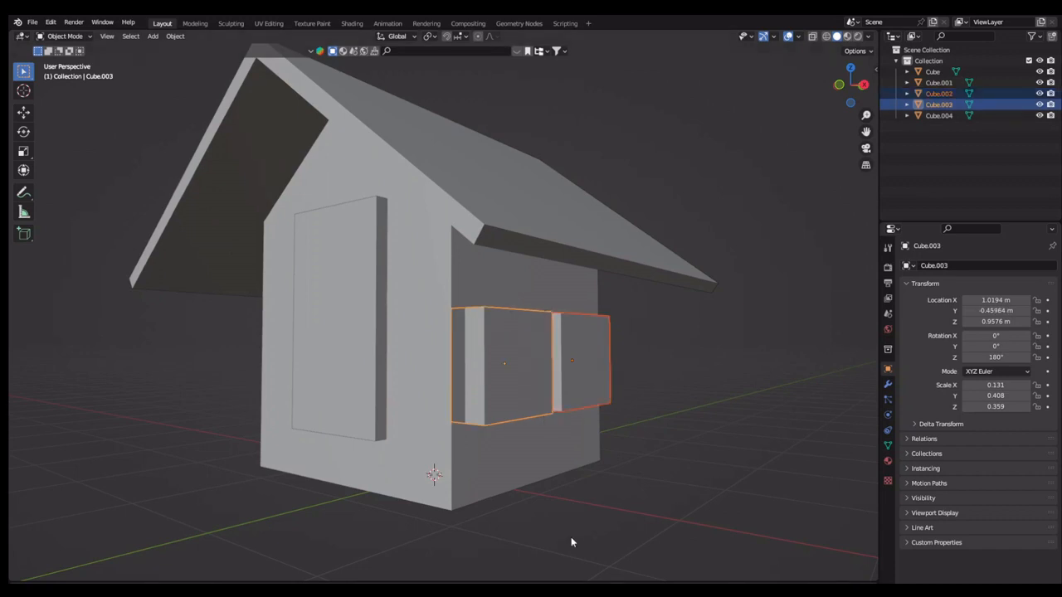
pyautogui.keyDown('shift'); pyautogui.click(379, 407); pyautogui.keyUp('shift')
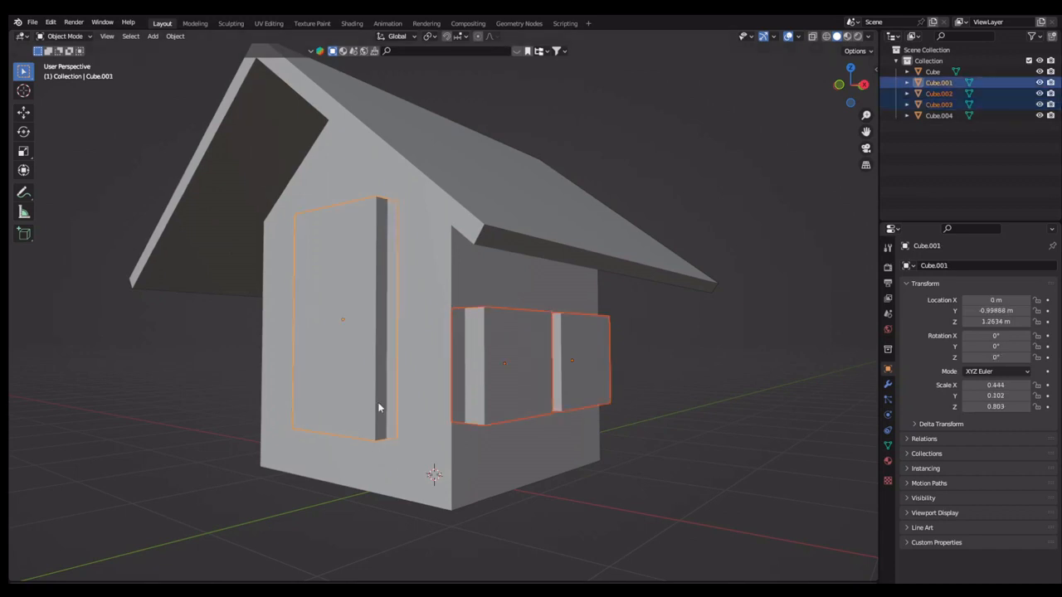
pyautogui.moveTo(378, 408); pyautogui.dragTo(456, 546, button='middle')
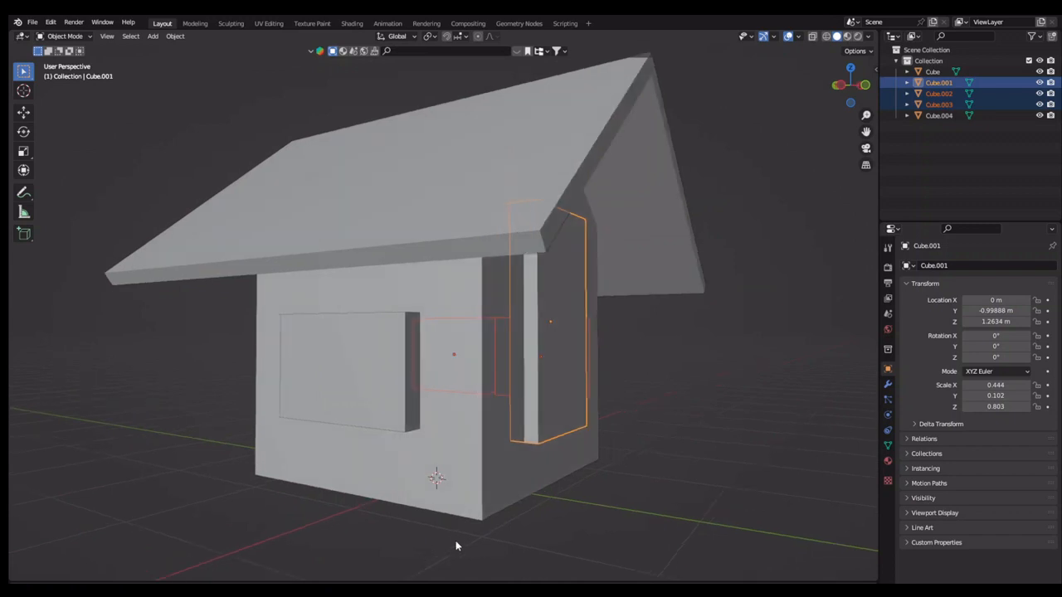
pyautogui.keyDown('shift'); pyautogui.click(409, 428); pyautogui.keyUp('shift')
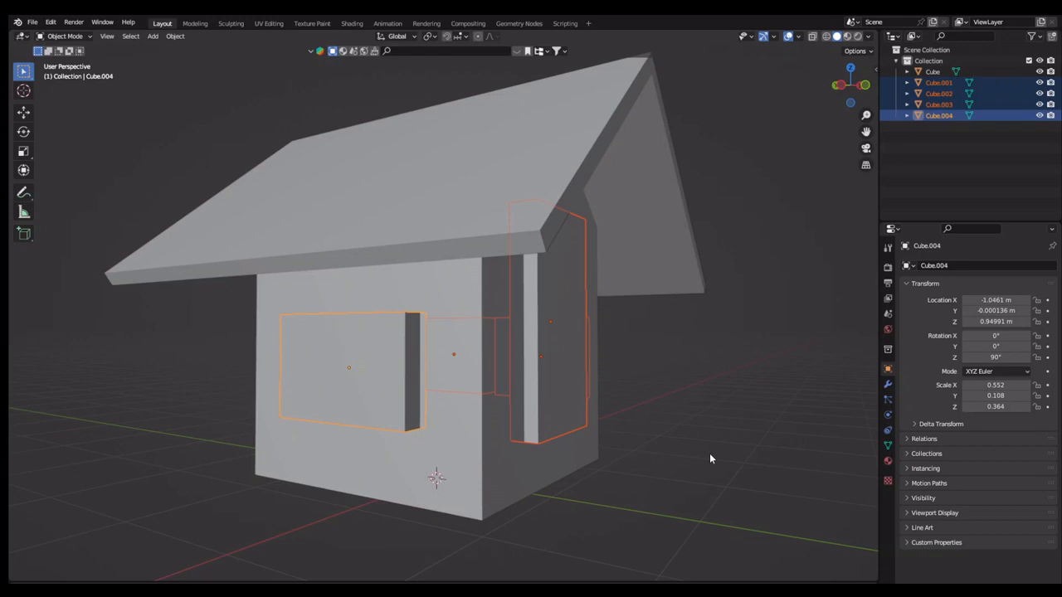
pyautogui.hotkey('ctrl', 'j')
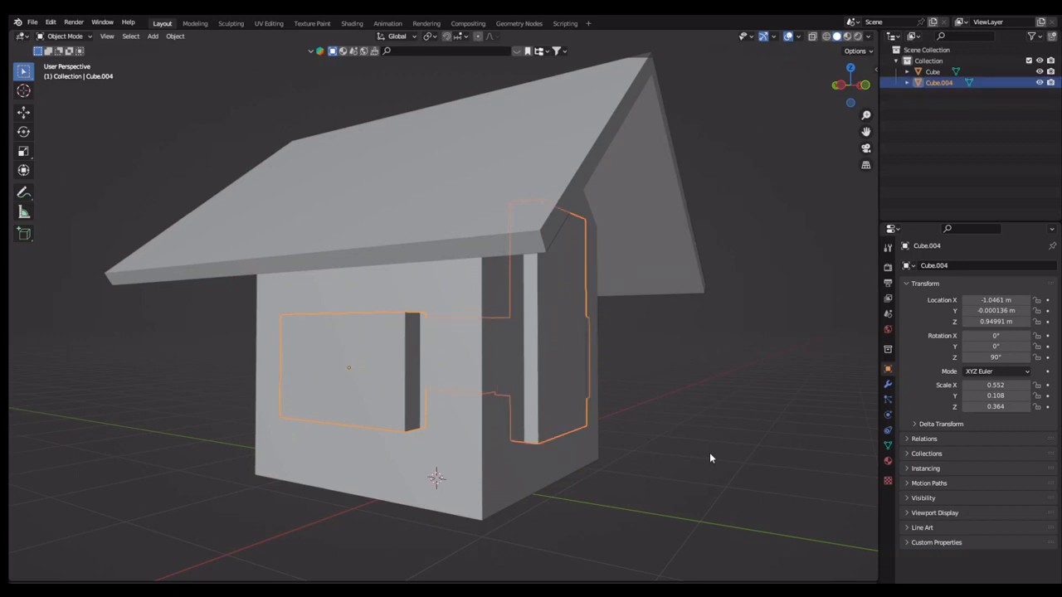
# Examine the joined door and window panels from the front and both sides of the house
pyautogui.moveTo(709, 458); pyautogui.dragTo(564, 450, button='middle')
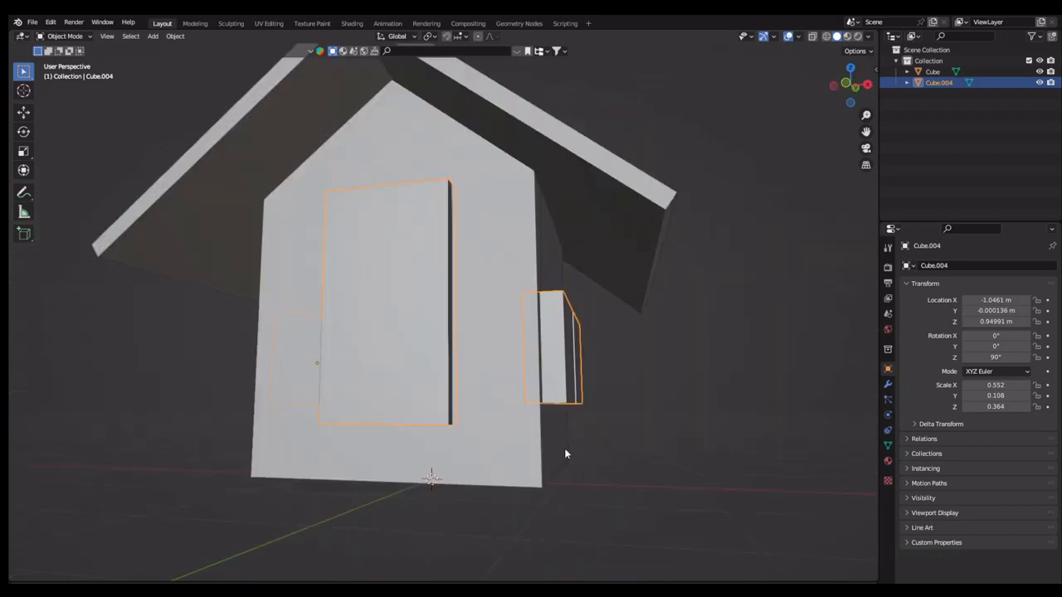
pyautogui.click(795, 423)
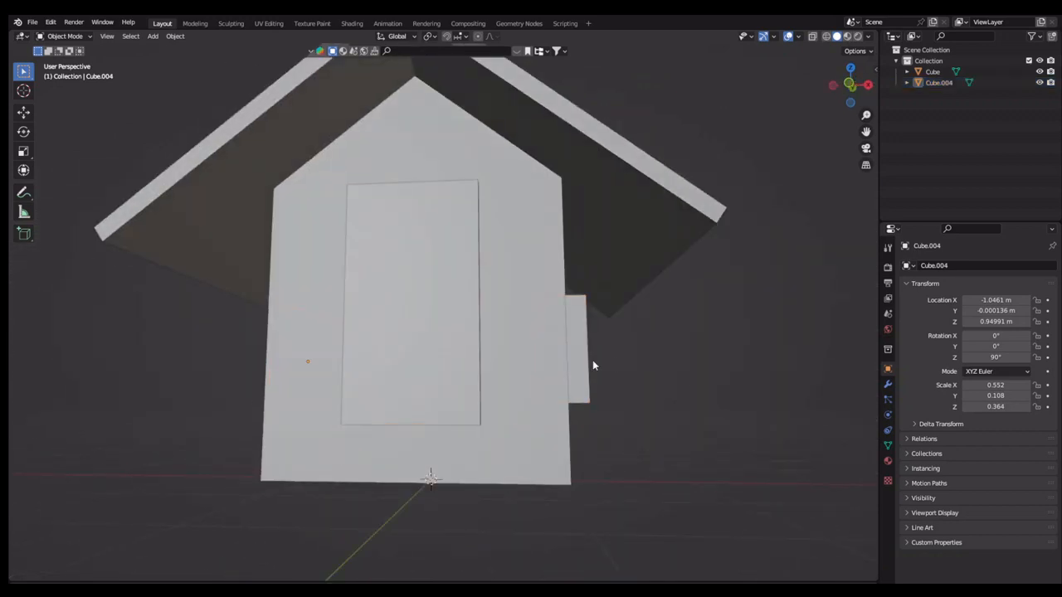
pyautogui.click(581, 371)
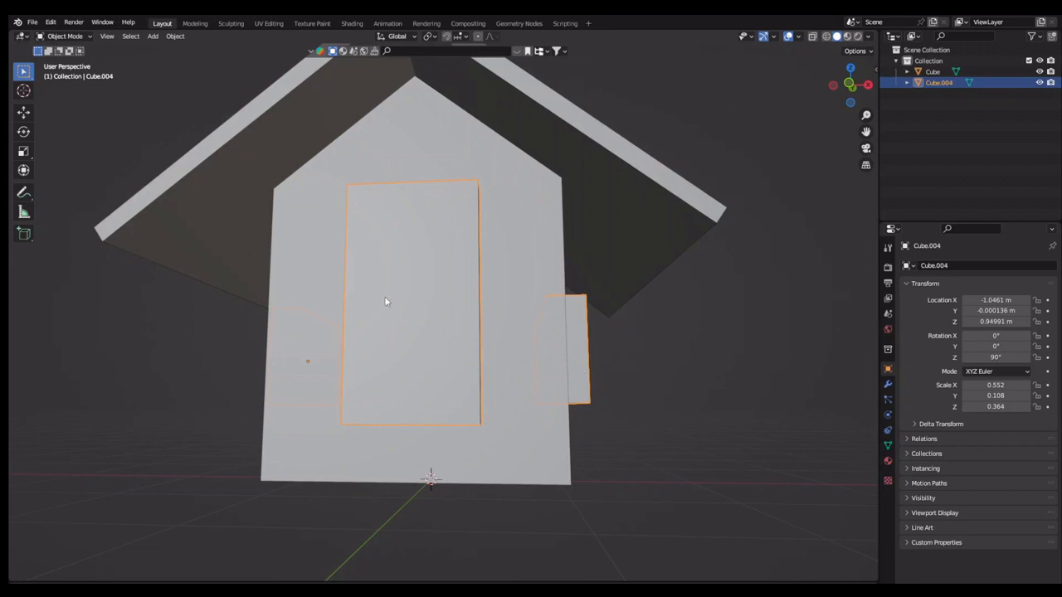
pyautogui.moveTo(711, 407); pyautogui.dragTo(625, 404, button='middle')
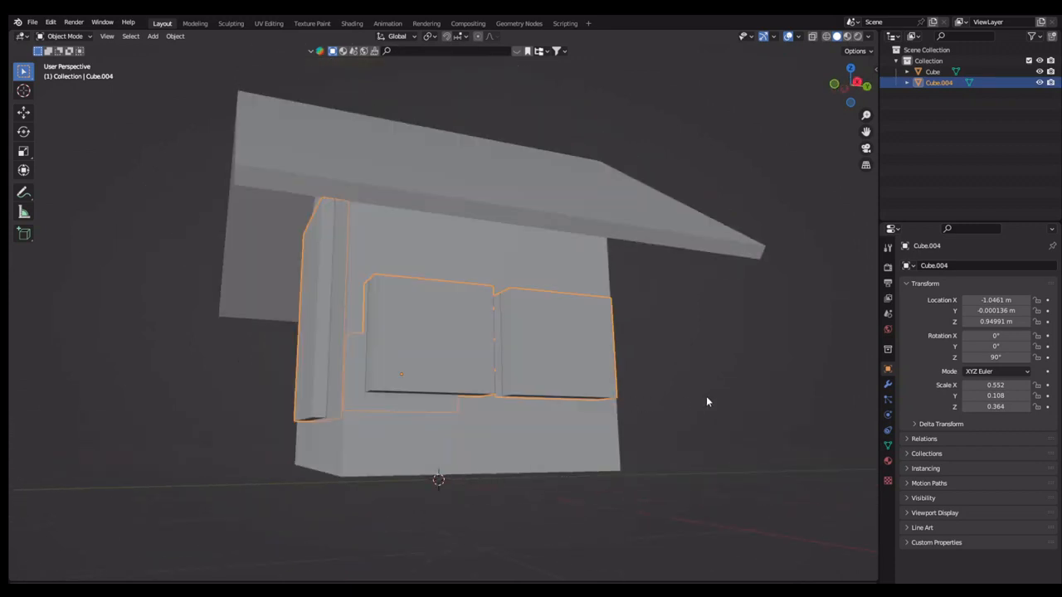
pyautogui.scroll(-4, 707, 402)
pyautogui.moveTo(647, 431); pyautogui.dragTo(715, 455, button='middle')
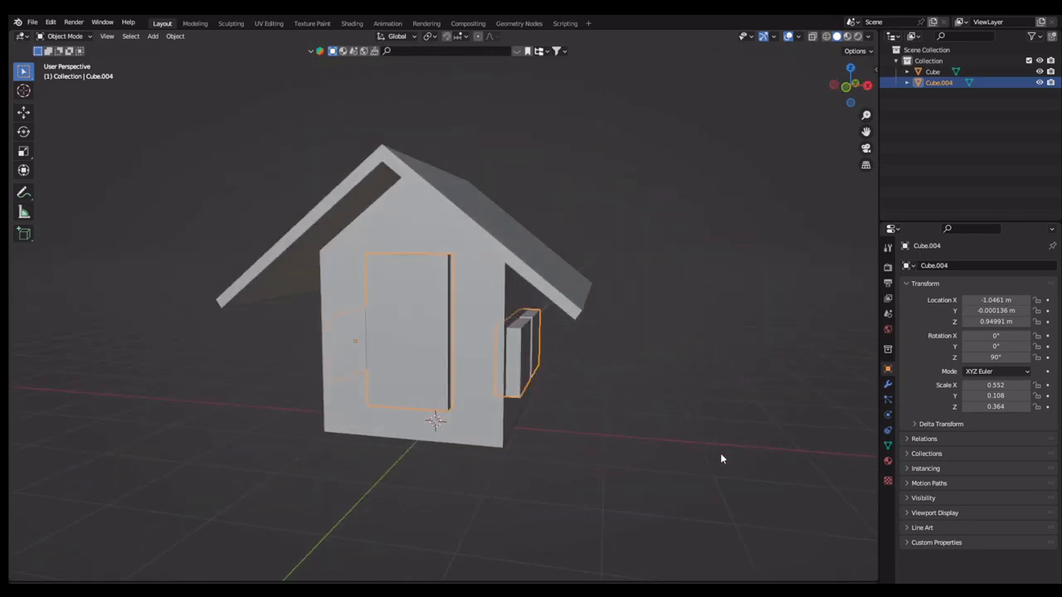
pyautogui.moveTo(655, 435)
pyautogui.mouseDown(button='middle')
pyautogui.moveTo(675, 427)
pyautogui.moveTo(635, 427)
pyautogui.moveTo(704, 436)
pyautogui.moveTo(664, 436)
pyautogui.mouseUp(button='middle')
pyautogui.scroll(2, 677, 427)
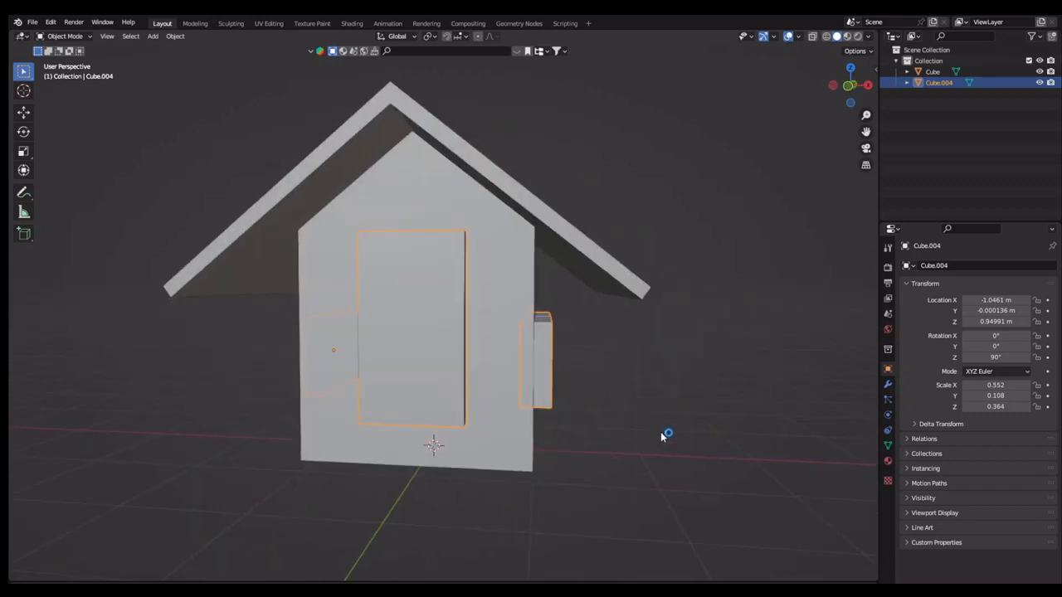
pyautogui.click(659, 430)
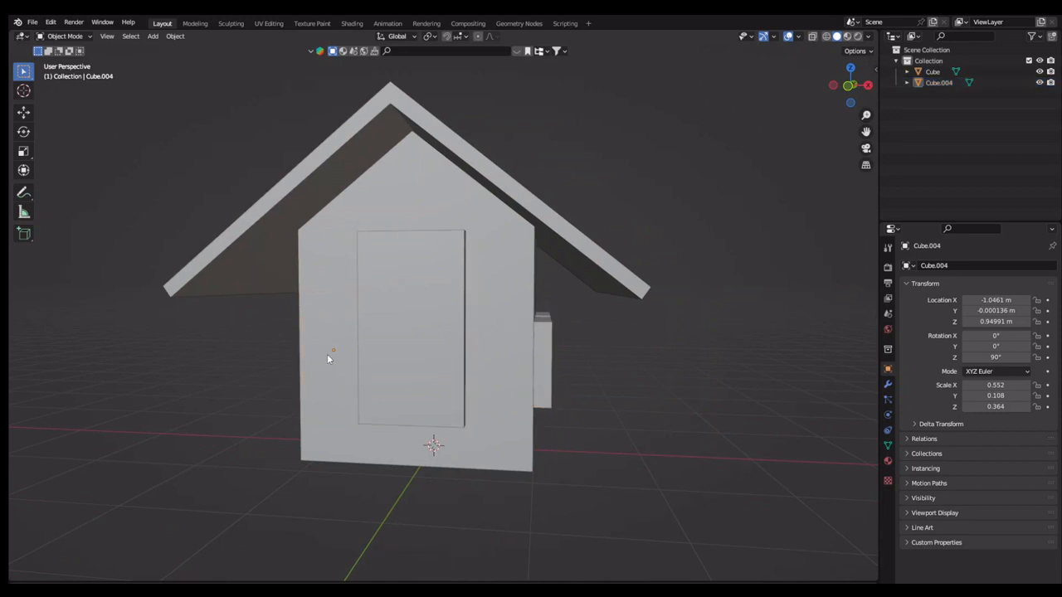
# Add a Boolean Difference modifier to the house with the joined panels as the cutter object, and apply it
pyautogui.click(516, 237)
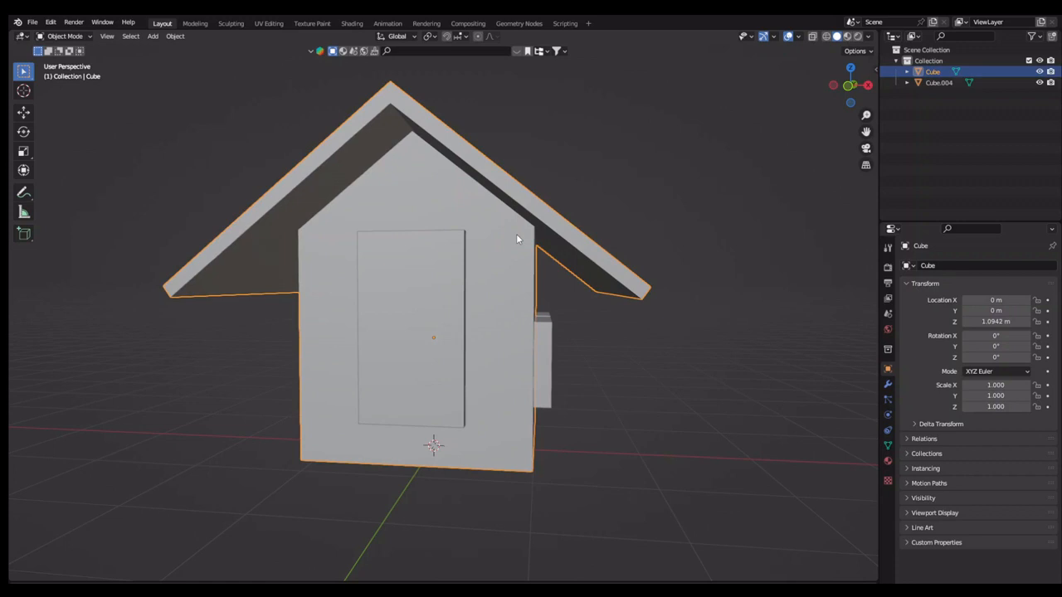
pyautogui.click(888, 384)
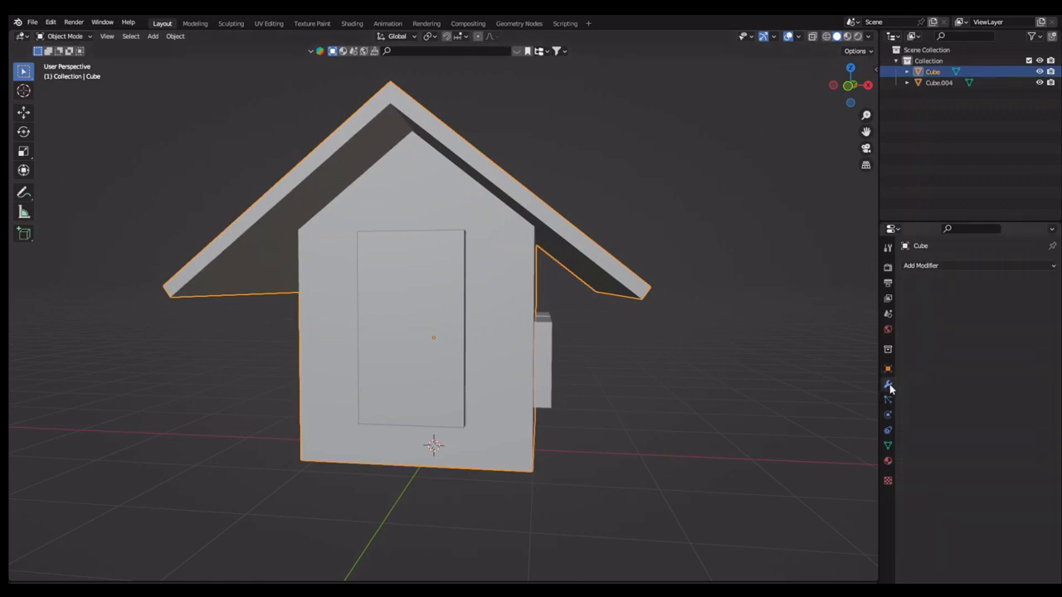
pyautogui.click(916, 266)
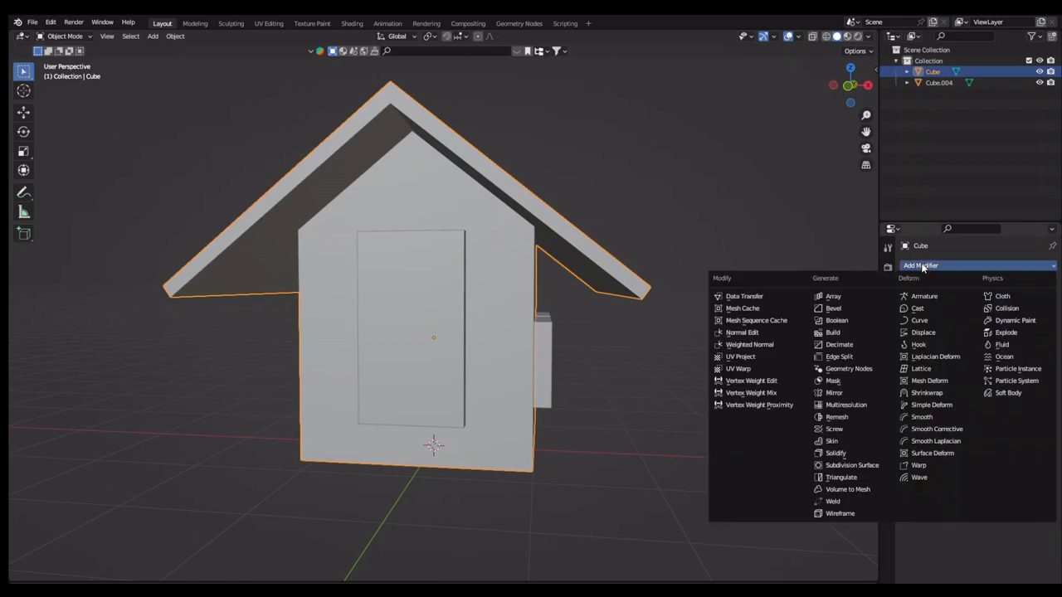
pyautogui.click(851, 320)
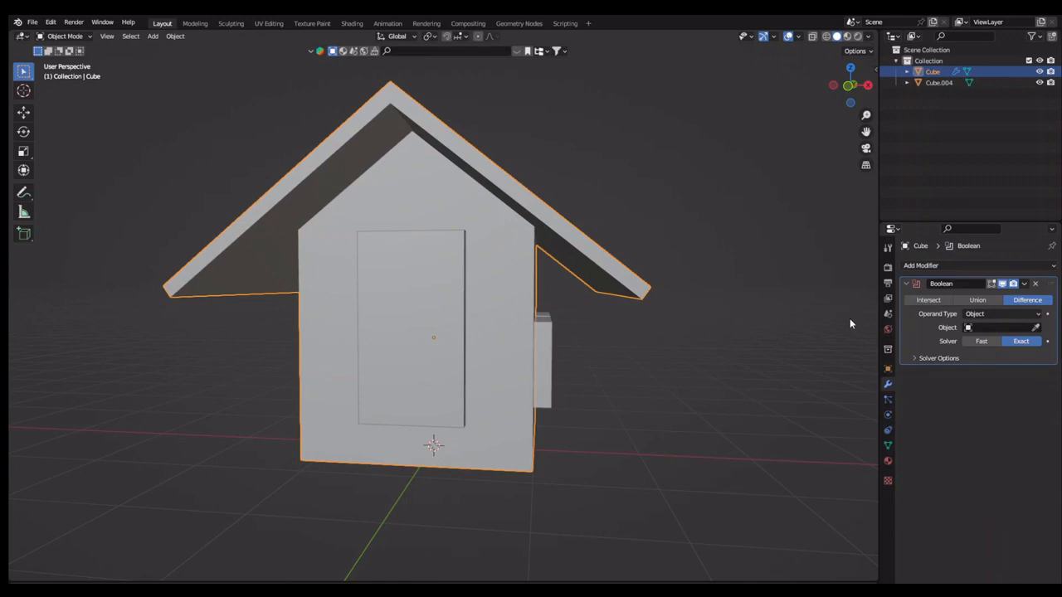
pyautogui.click(1036, 328)
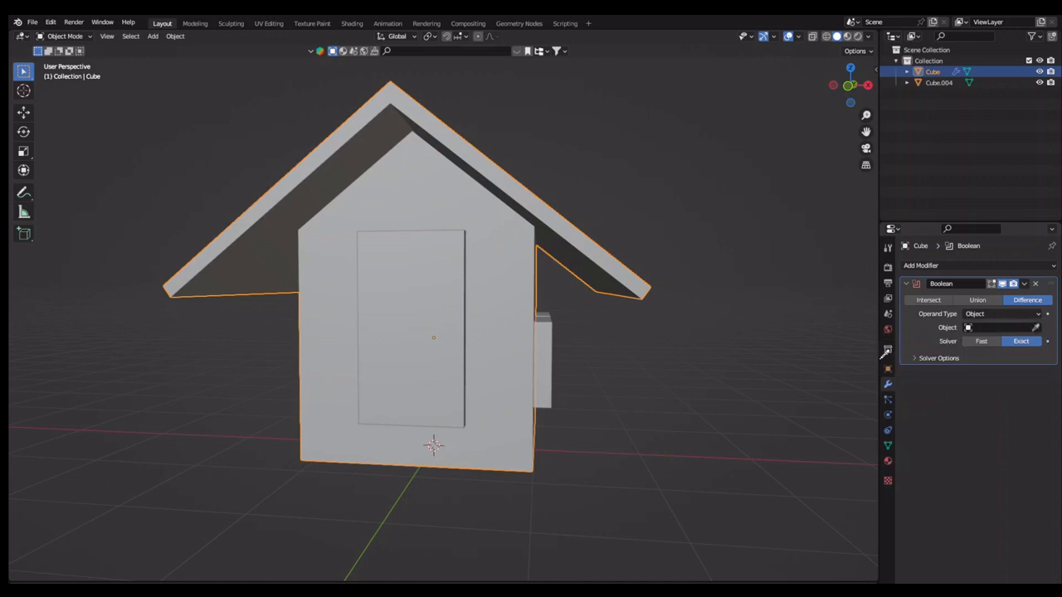
pyautogui.click(447, 367)
pyautogui.click(1024, 284)
pyautogui.click(995, 296)
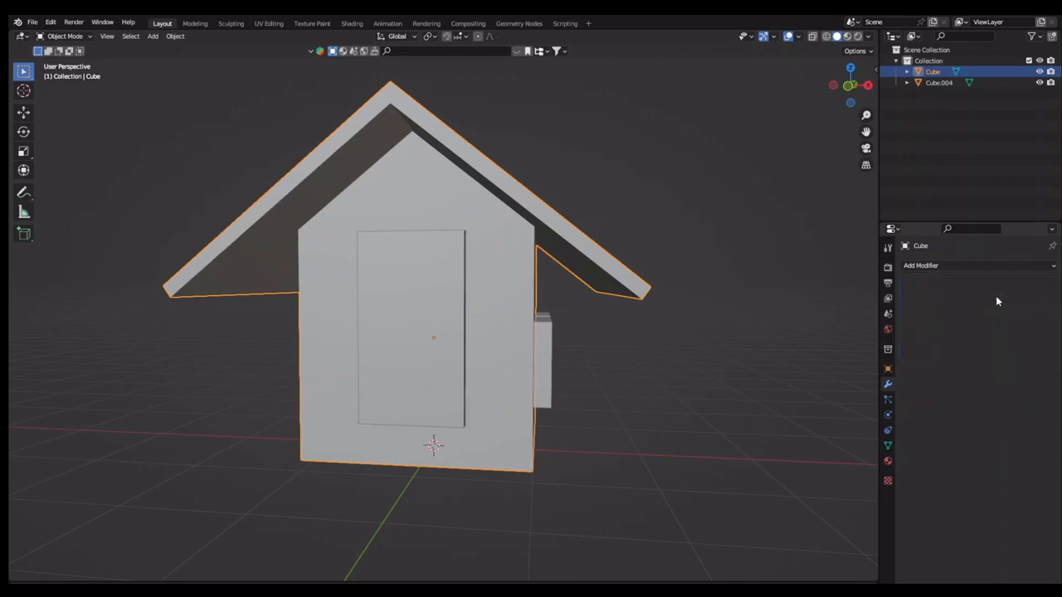
# Move the joined door and window cutter object out of the house to expose the recesses
pyautogui.click(712, 409)
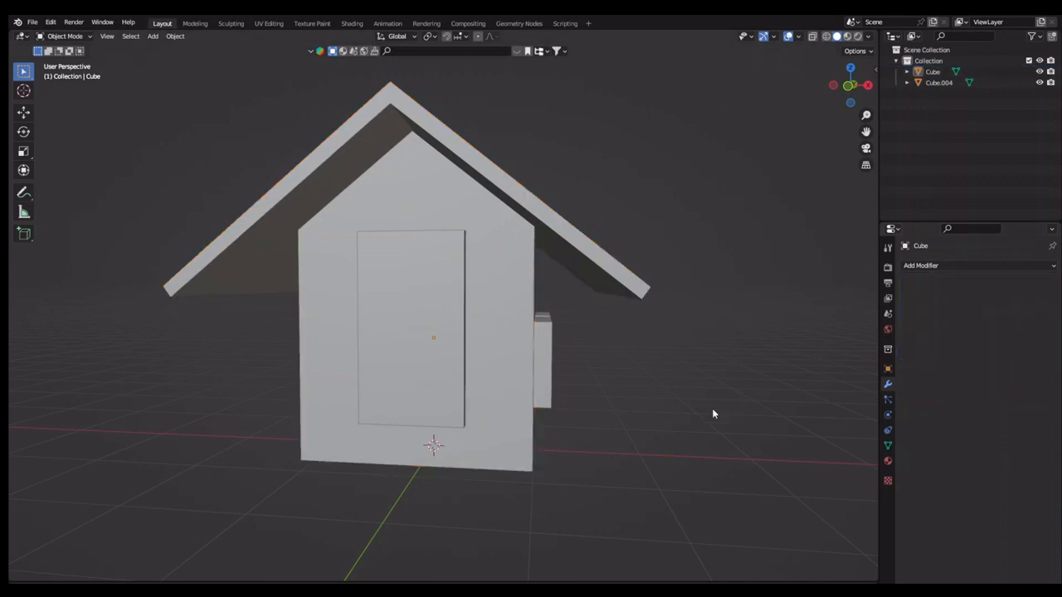
pyautogui.click(388, 346)
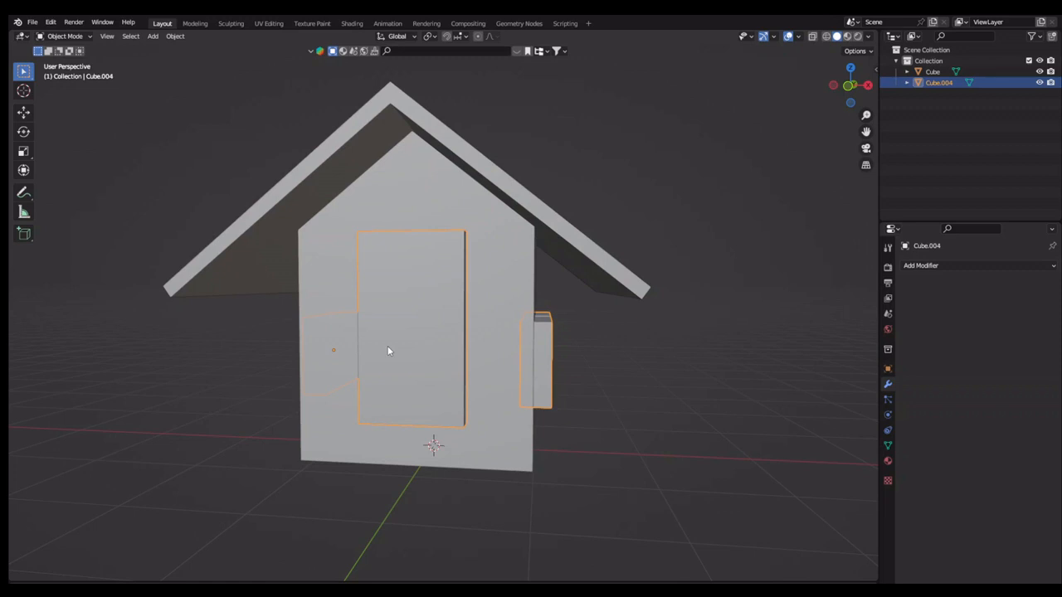
pyautogui.press('g')
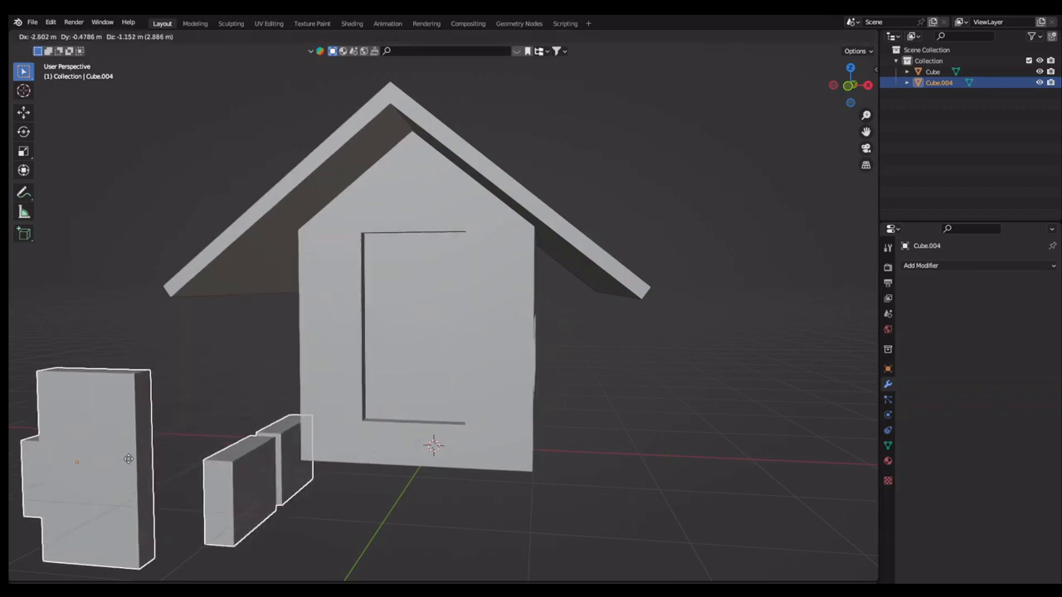
# Delete the cutter blocks left over beside the house after the door and window cutouts
pyautogui.click(103, 471)
pyautogui.press('Delete')
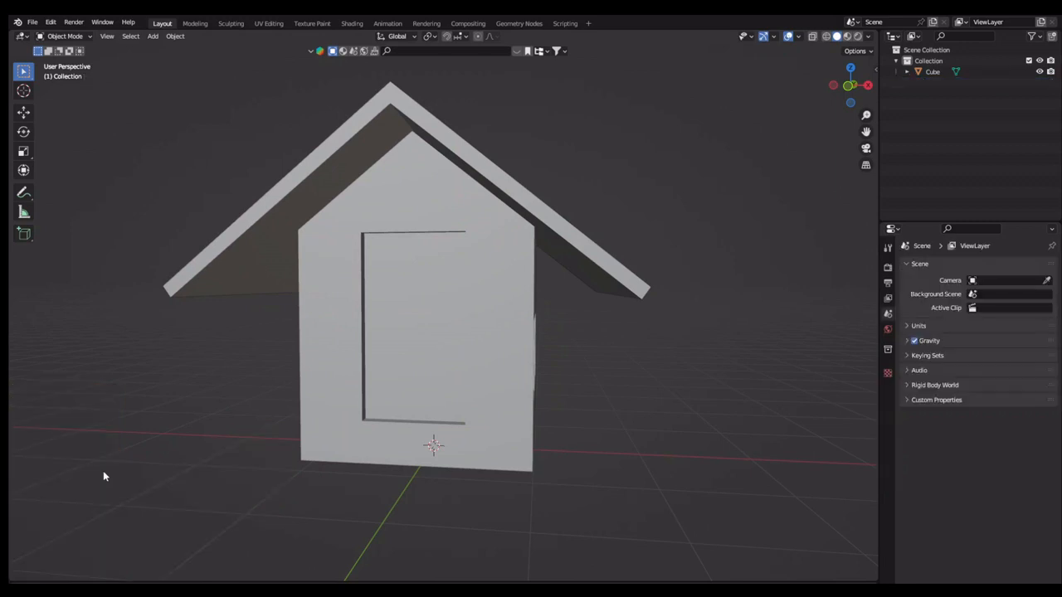
# Enter Edit Mode on the house mesh and clear the existing selection, facing the wall with the two window recesses
pyautogui.moveTo(699, 411); pyautogui.dragTo(102, 412, button='middle')
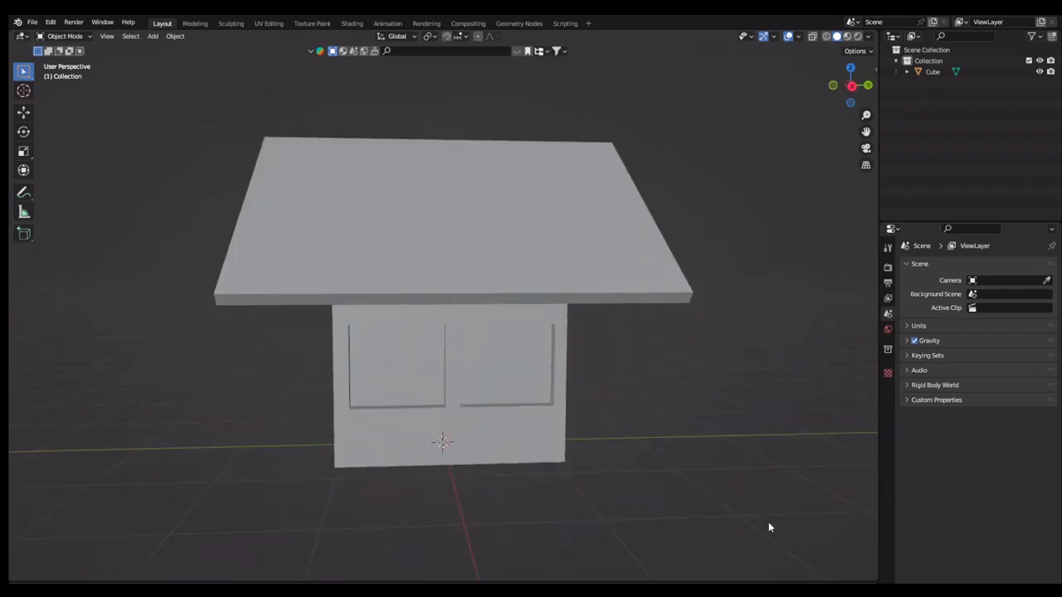
pyautogui.moveTo(746, 508); pyautogui.dragTo(742, 489, button='middle')
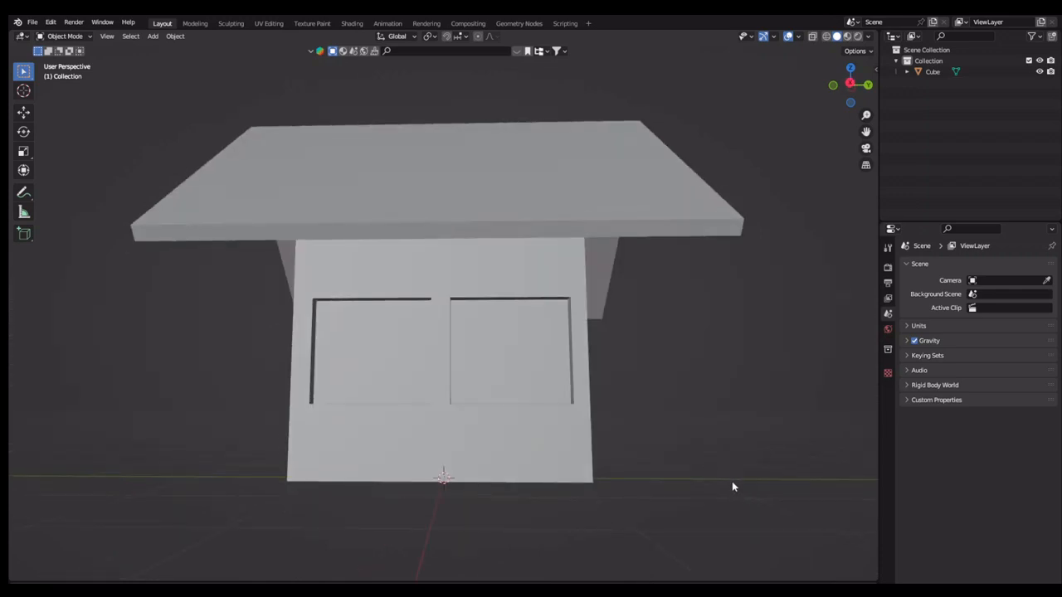
pyautogui.click(443, 347)
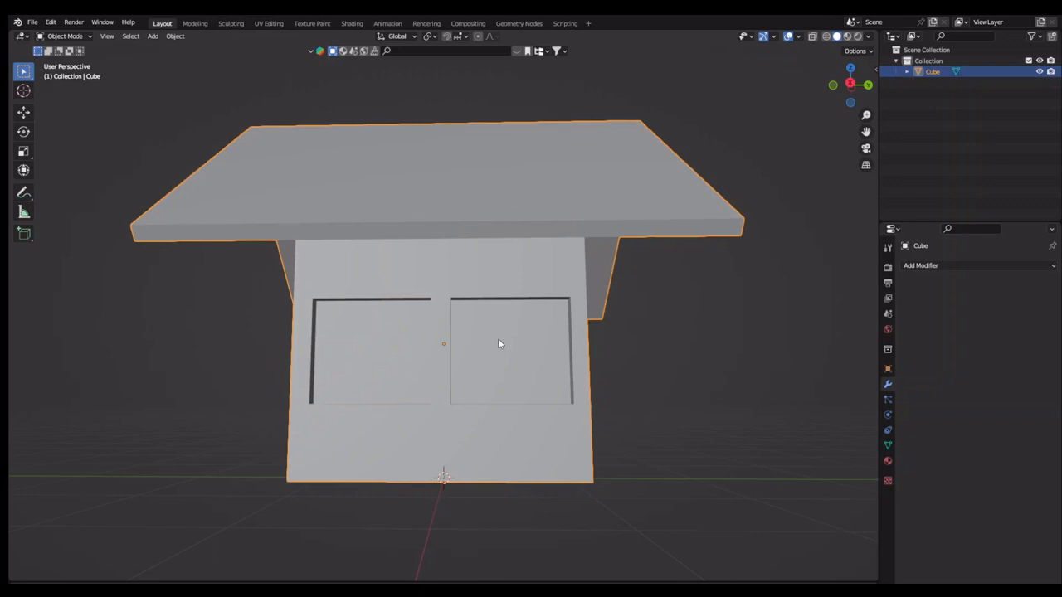
pyautogui.click(90, 36)
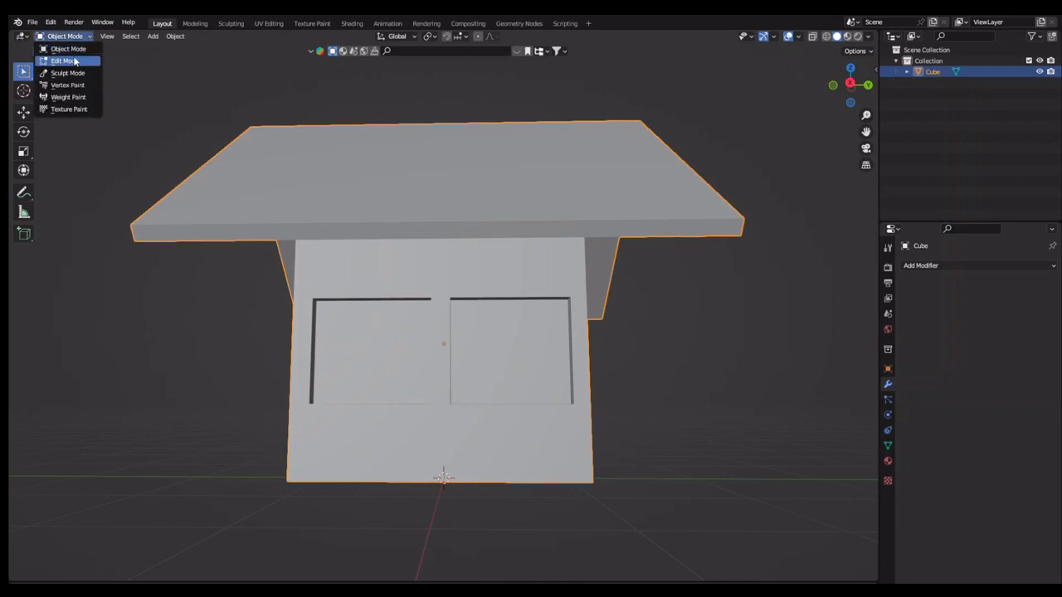
pyautogui.click(73, 60)
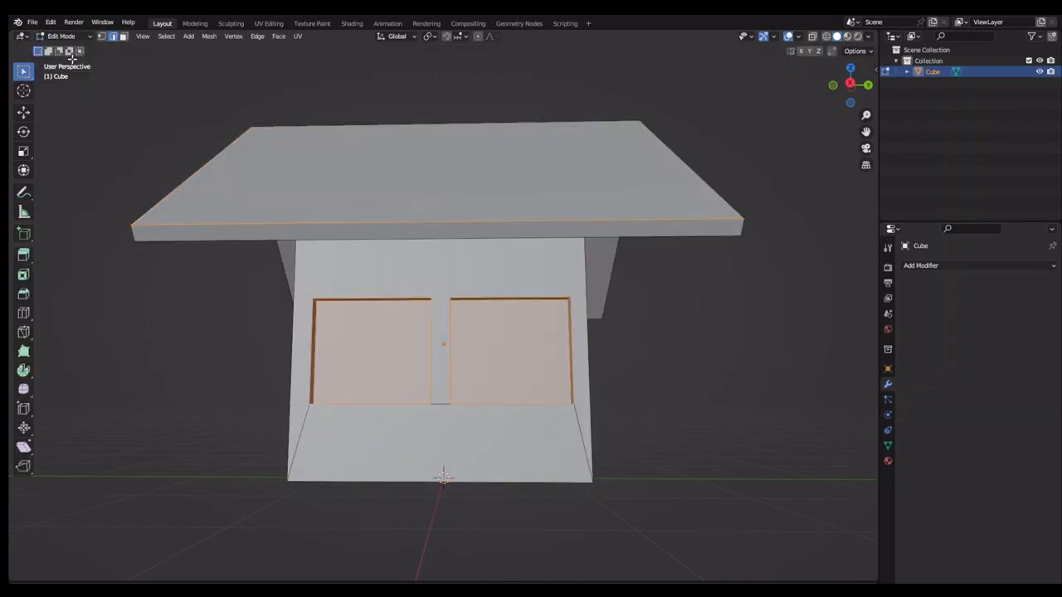
pyautogui.click(761, 453)
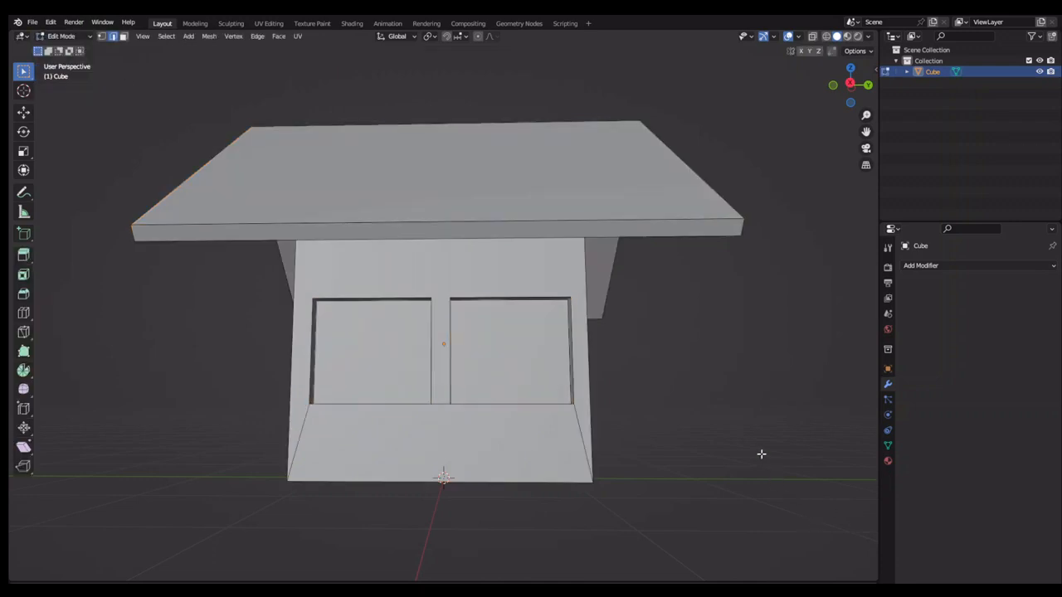
# Inset the back faces of both window recesses together by about 0.034 m to form the outer frames
pyautogui.scroll(3, 682, 404)
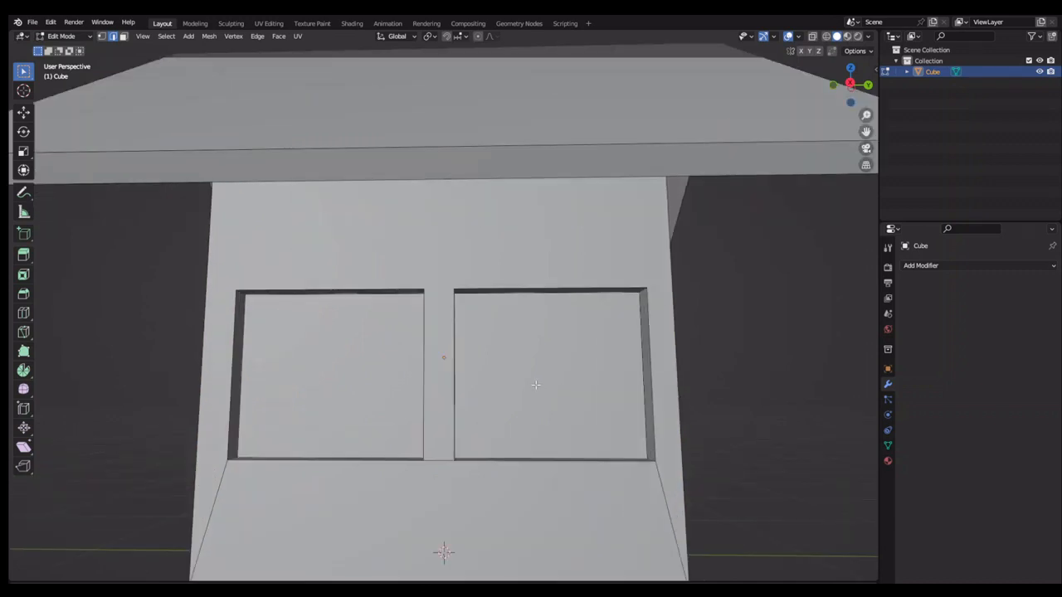
pyautogui.click(124, 37)
pyautogui.click(512, 351)
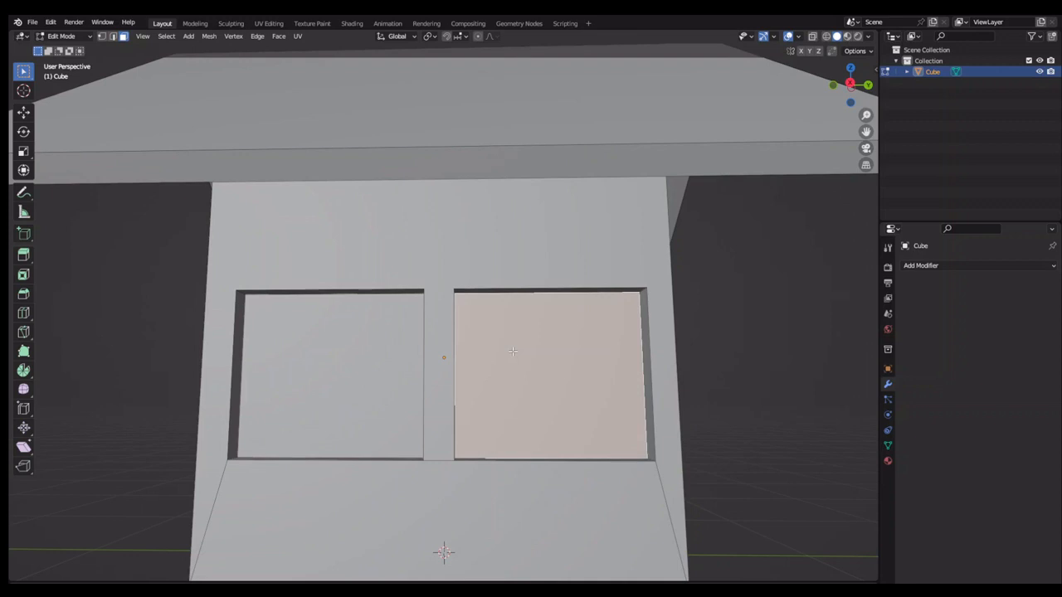
pyautogui.scroll(-1, 762, 389)
pyautogui.moveTo(763, 389); pyautogui.dragTo(758, 395, button='middle')
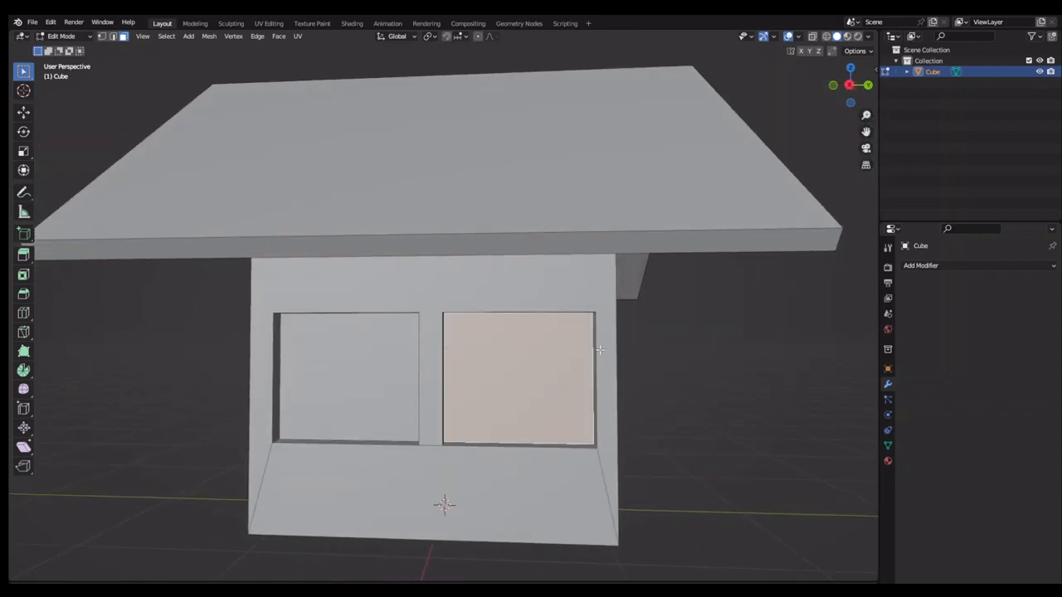
pyautogui.keyDown('shift'); pyautogui.click(350, 368); pyautogui.keyUp('shift')
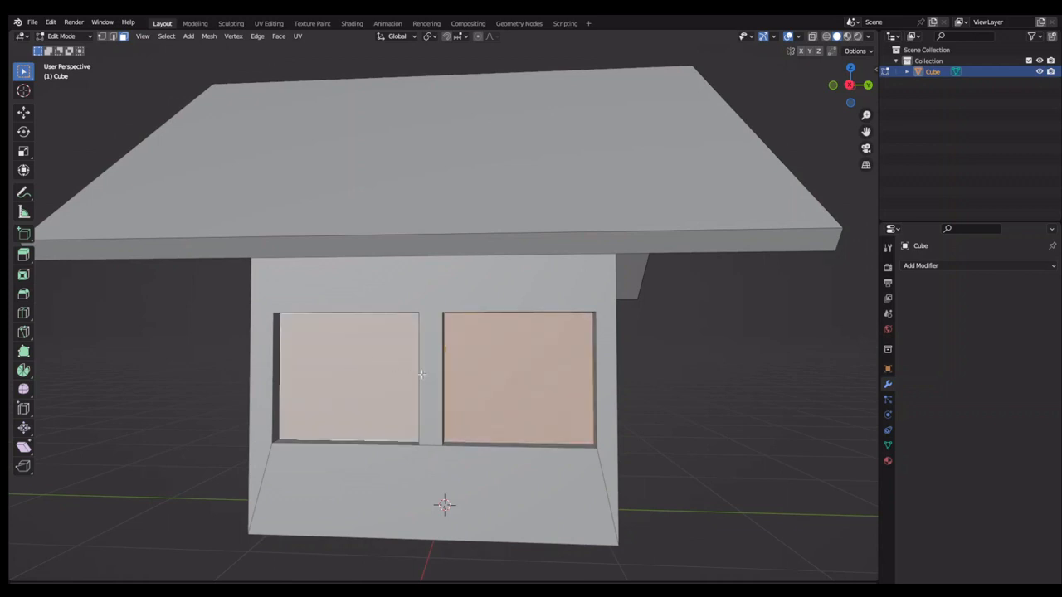
pyautogui.moveTo(763, 344); pyautogui.dragTo(708, 360, button='middle')
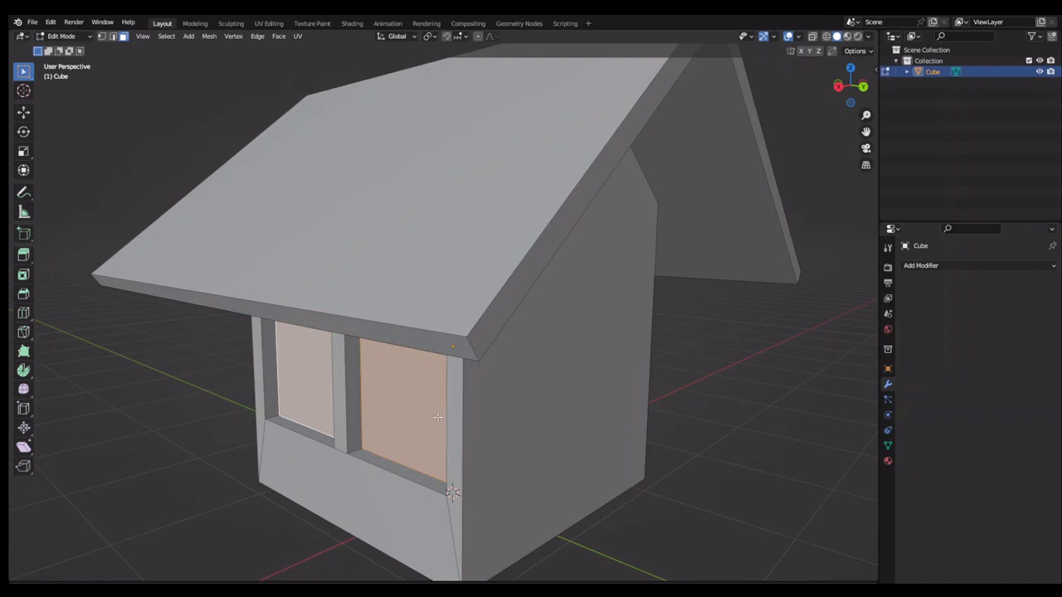
pyautogui.moveTo(555, 474)
pyautogui.mouseDown(button='middle')
pyautogui.moveTo(583, 462)
pyautogui.moveTo(572, 462)
pyautogui.mouseUp(button='middle')
pyautogui.press('i')
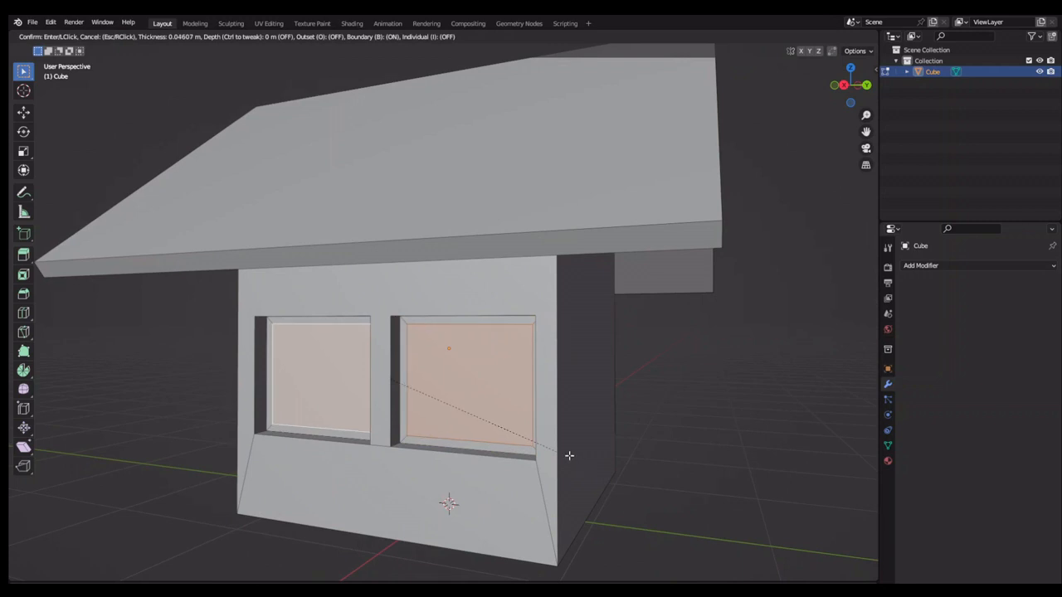
pyautogui.click(573, 452)
# Subdivide both inset window faces with 2 cuts into three-by-three grids, and clear the selection
pyautogui.moveTo(678, 453); pyautogui.dragTo(727, 454, button='middle')
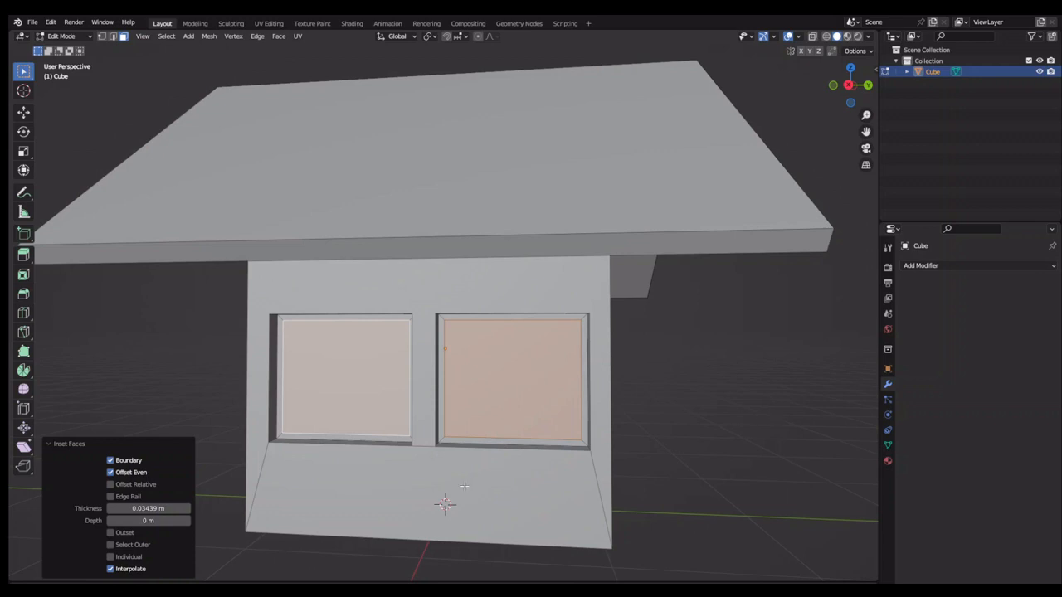
pyautogui.rightClick(526, 391)
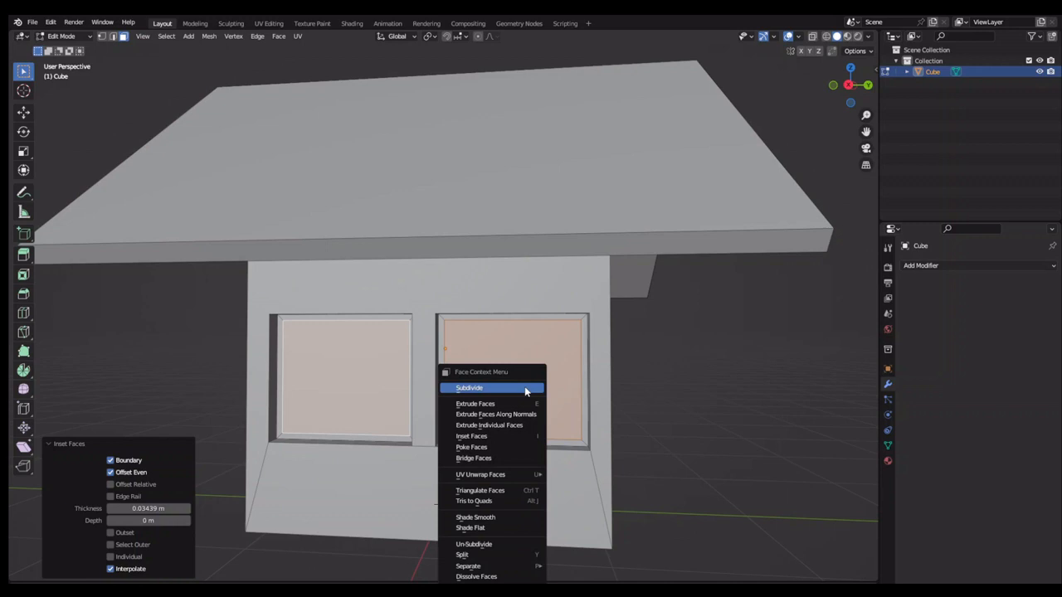
pyautogui.click(525, 389)
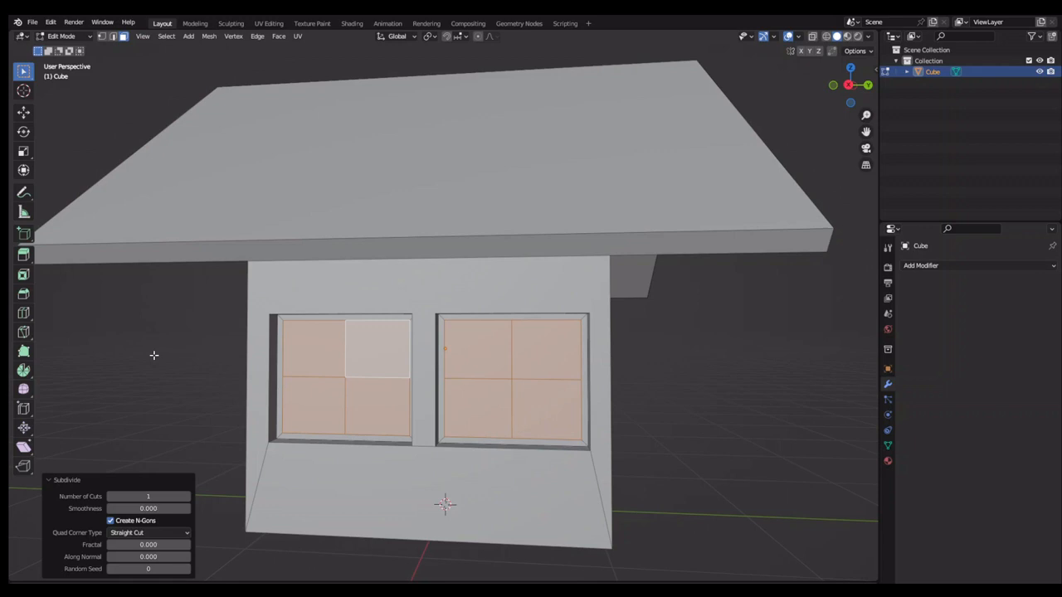
pyautogui.click(187, 496)
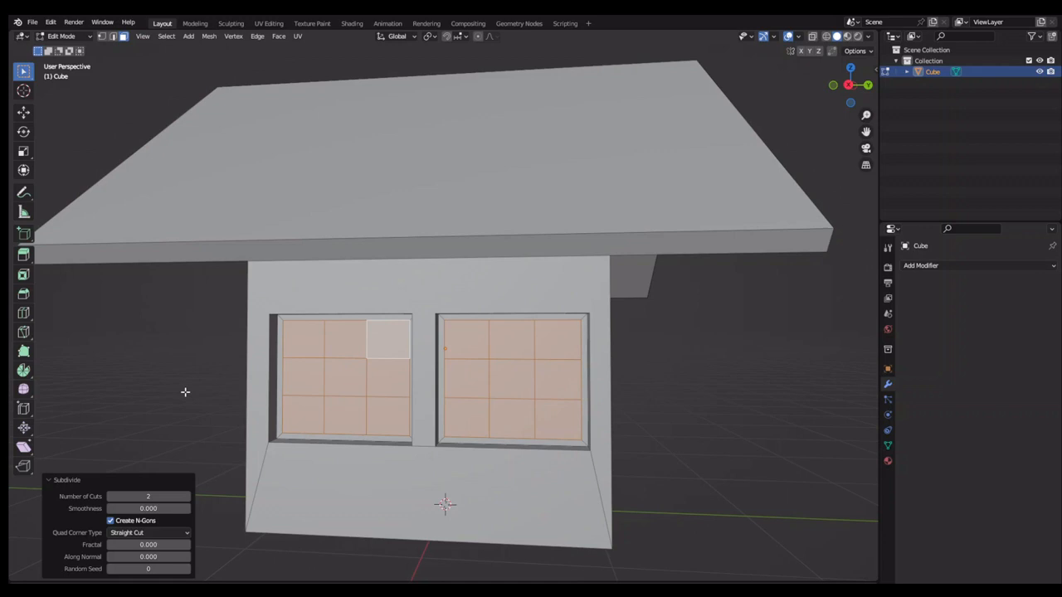
pyautogui.hotkey('alt', 'a')
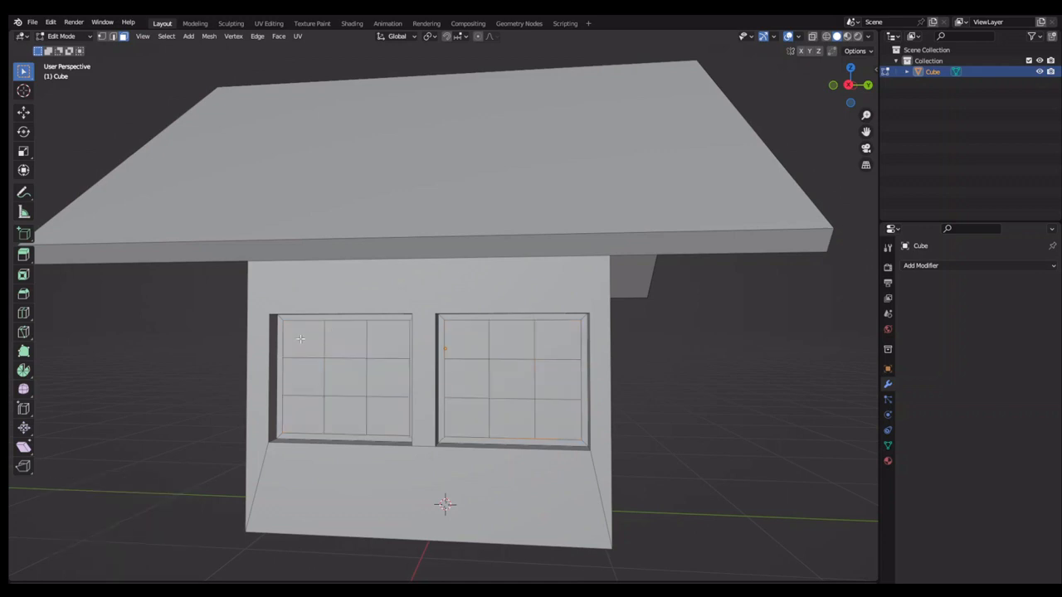
# Bevel the edges of all nine grid faces in the left-hand window with a width of about 0.017 m
pyautogui.click(300, 338)
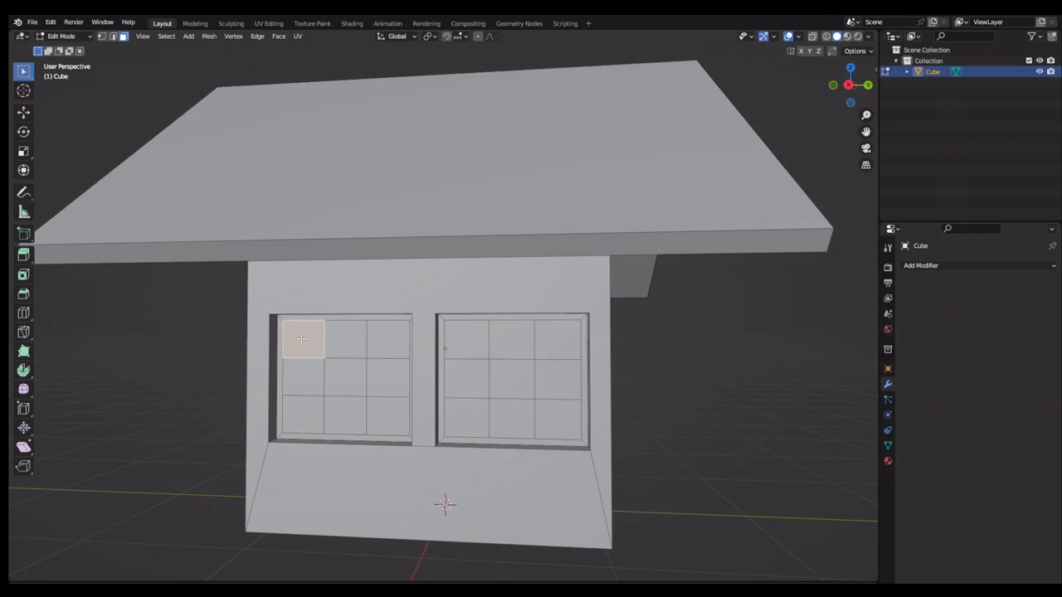
pyautogui.keyDown('shift'); pyautogui.click(355, 338); pyautogui.keyUp('shift')
pyautogui.keyDown('shift'); pyautogui.click(391, 344); pyautogui.keyUp('shift')
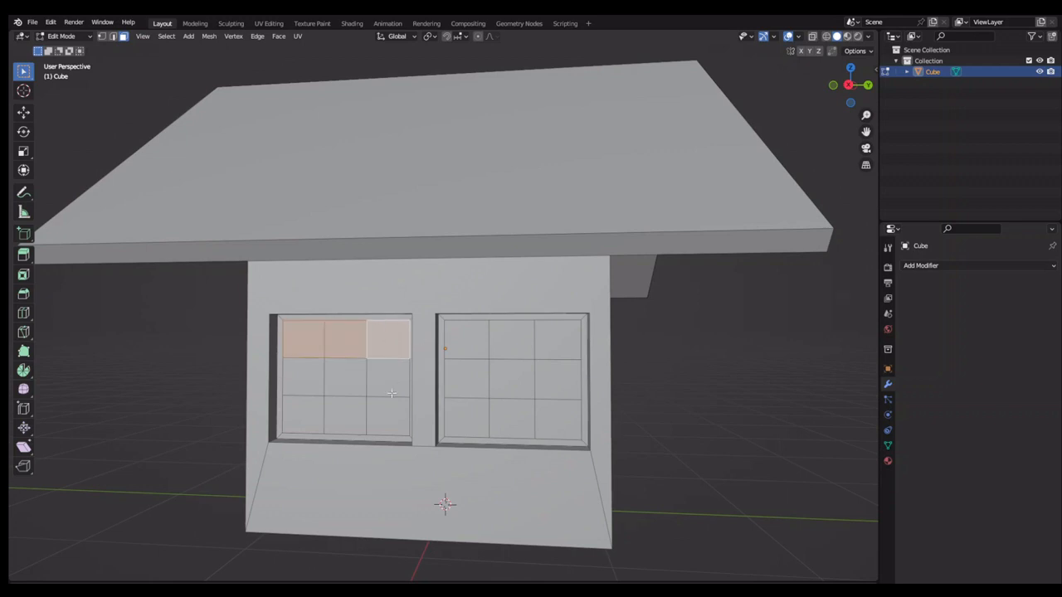
pyautogui.keyDown('shift'); pyautogui.click(390, 380); pyautogui.keyUp('shift')
pyautogui.keyDown('shift'); pyautogui.click(344, 378); pyautogui.keyUp('shift')
pyautogui.keyDown('shift'); pyautogui.click(295, 377); pyautogui.keyUp('shift')
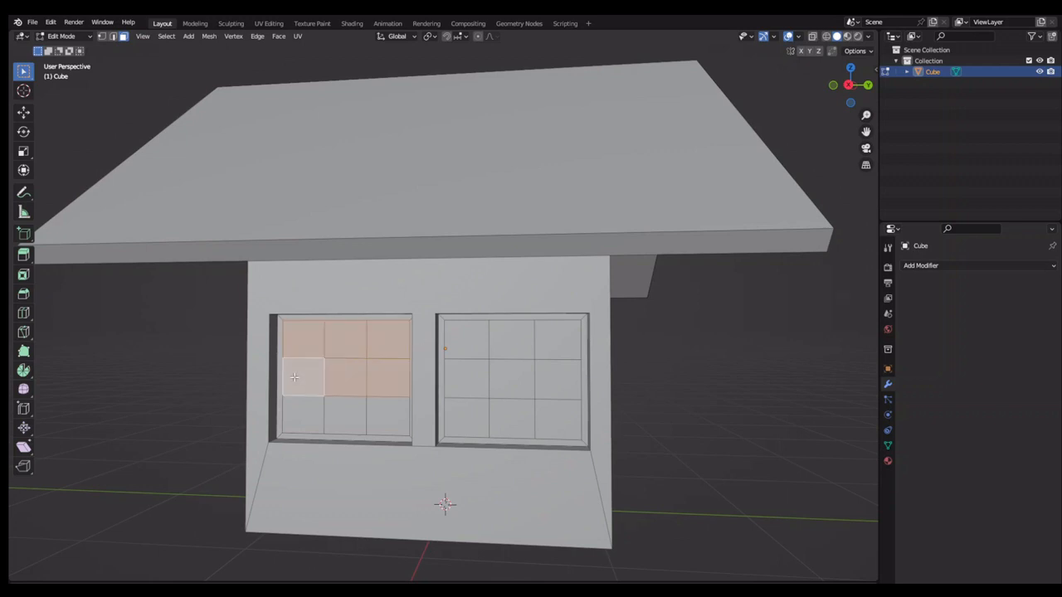
pyautogui.keyDown('shift'); pyautogui.click(295, 415); pyautogui.keyUp('shift')
pyautogui.keyDown('shift'); pyautogui.click(348, 407); pyautogui.keyUp('shift')
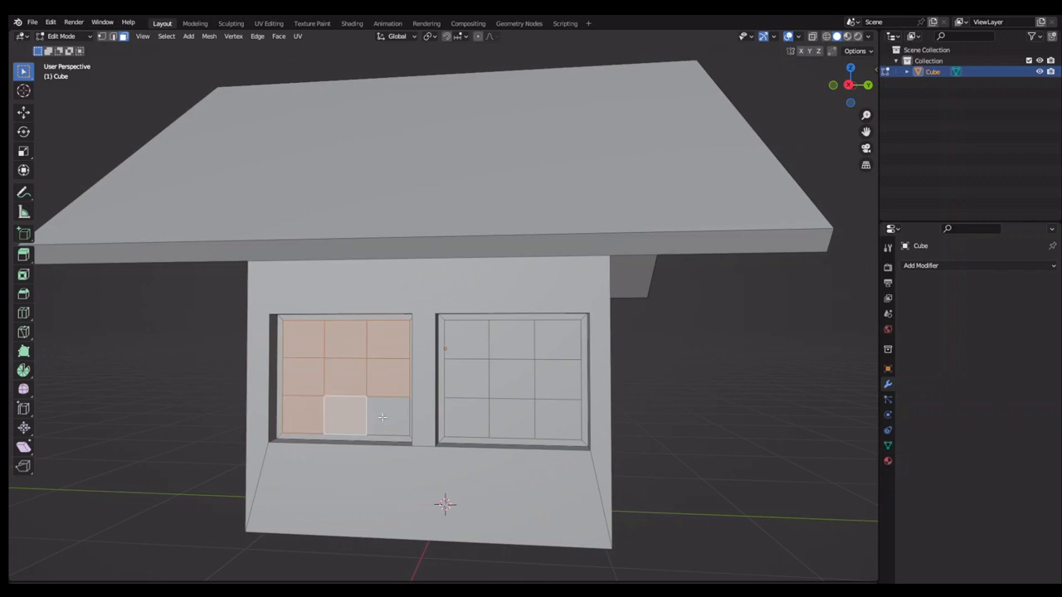
pyautogui.keyDown('shift'); pyautogui.click(386, 417); pyautogui.keyUp('shift')
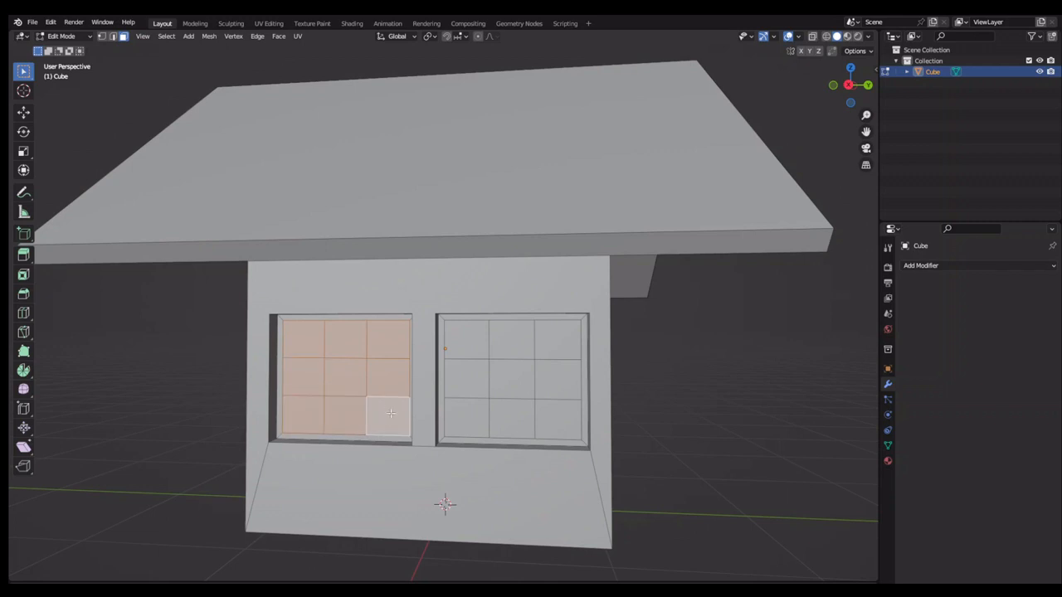
pyautogui.press('s')
pyautogui.press('i')
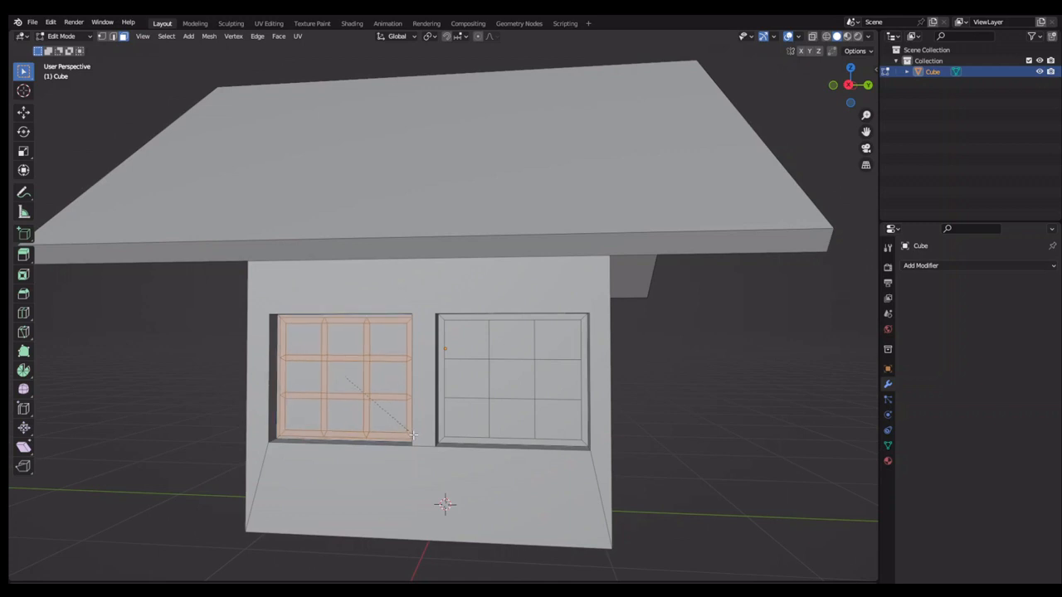
pyautogui.click(413, 435)
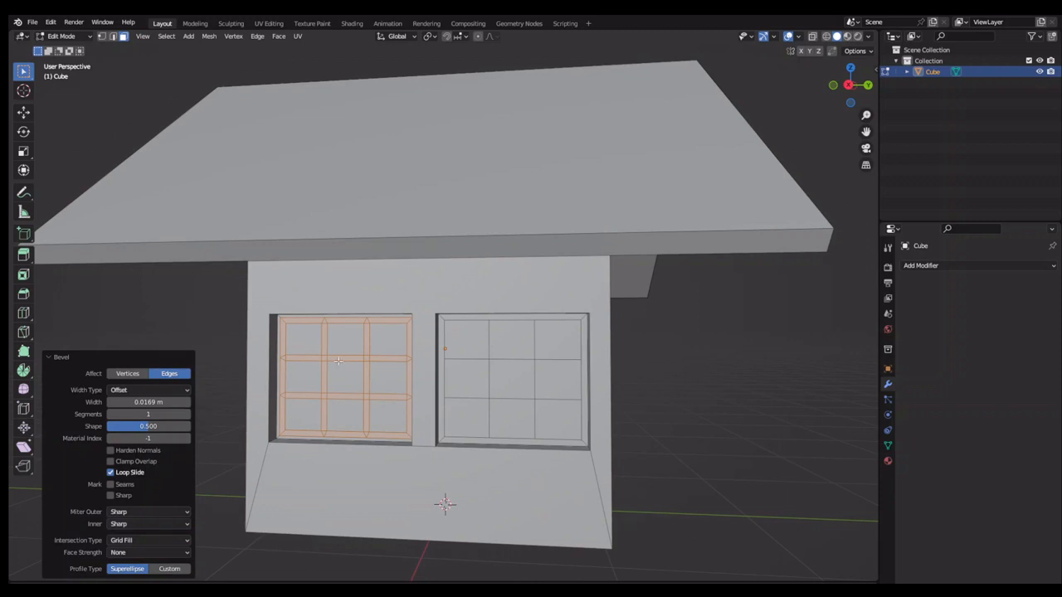
pyautogui.click(224, 336)
# Extrude the nine inner pane faces of the left-hand window inward by about 0.056 m and clear the selection
pyautogui.click(307, 336)
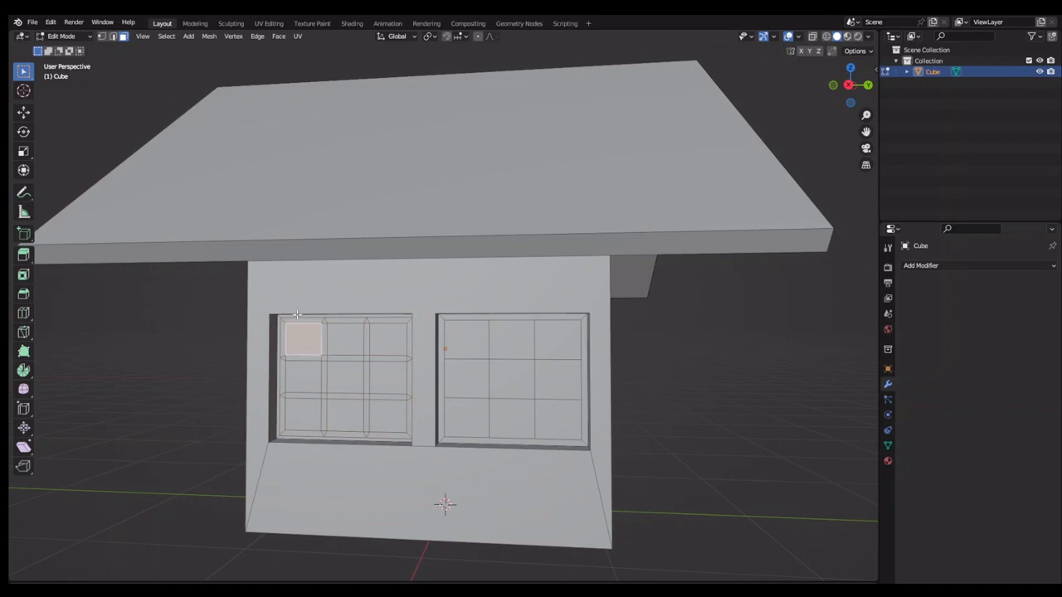
pyautogui.click(165, 420)
pyautogui.scroll(2, 335, 351)
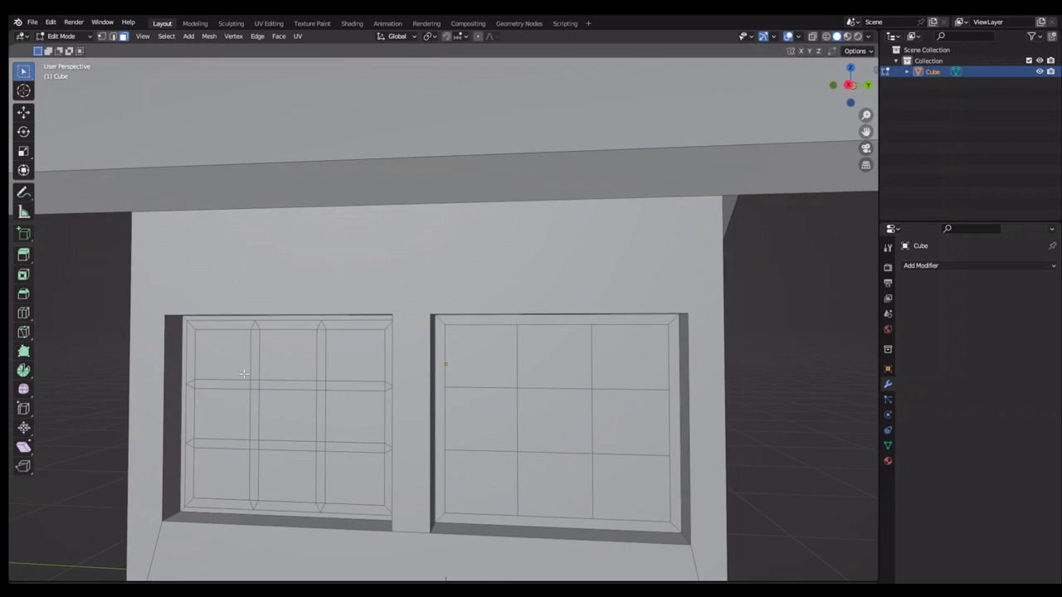
pyautogui.click(224, 350)
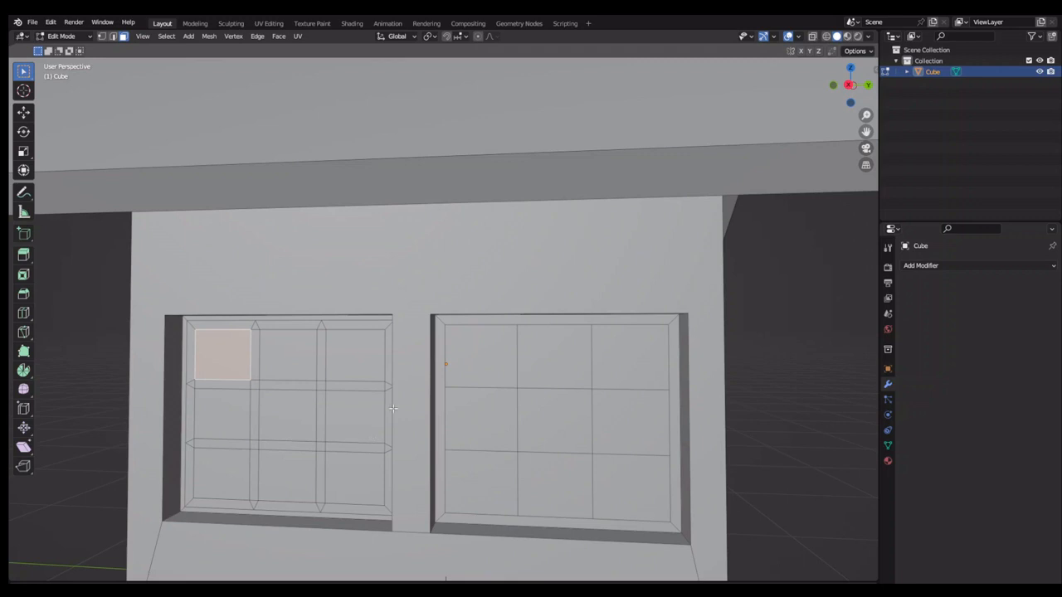
pyautogui.keyDown('shift'); pyautogui.click(305, 354); pyautogui.keyUp('shift')
pyautogui.keyDown('shift'); pyautogui.click(355, 355); pyautogui.keyUp('shift')
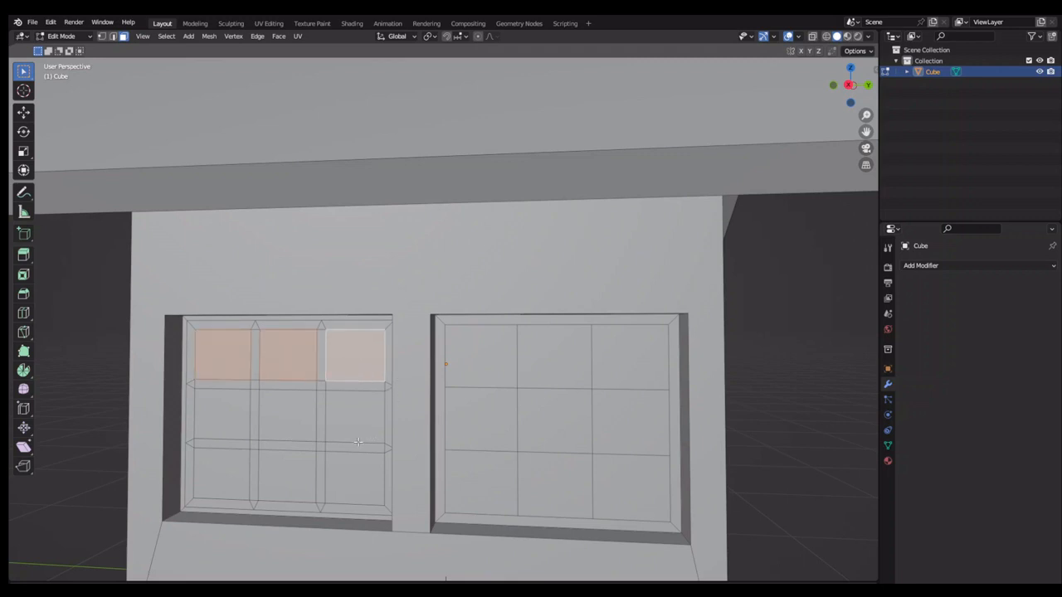
pyautogui.keyDown('shift'); pyautogui.click(348, 415); pyautogui.keyUp('shift')
pyautogui.keyDown('shift'); pyautogui.click(309, 417); pyautogui.keyUp('shift')
pyautogui.keyDown('shift'); pyautogui.click(228, 418); pyautogui.keyUp('shift')
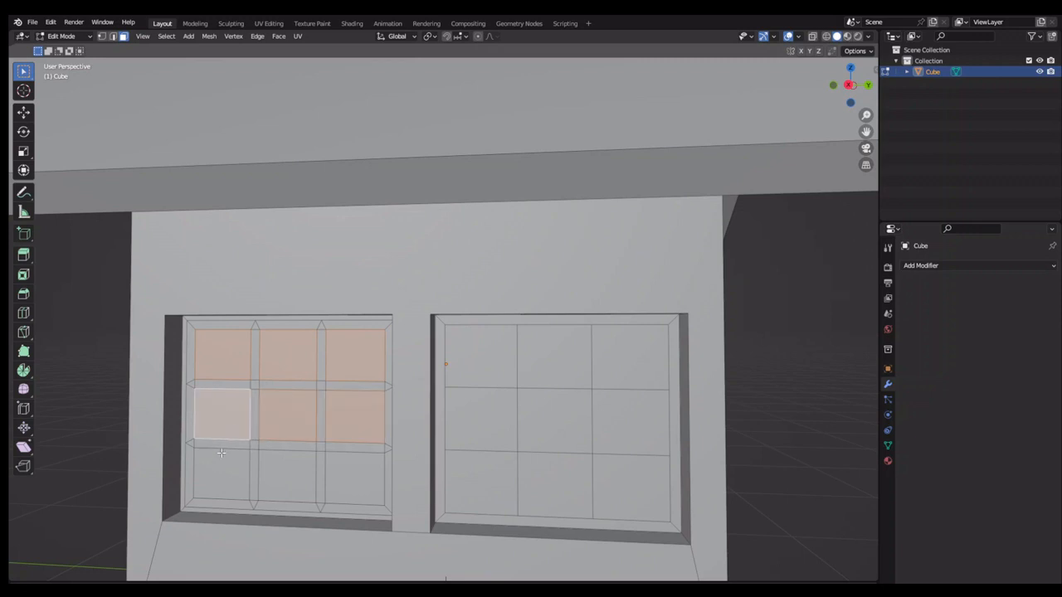
pyautogui.keyDown('shift'); pyautogui.click(222, 455); pyautogui.keyUp('shift')
pyautogui.keyDown('shift'); pyautogui.click(287, 474); pyautogui.keyUp('shift')
pyautogui.keyDown('shift'); pyautogui.click(361, 479); pyautogui.keyUp('shift')
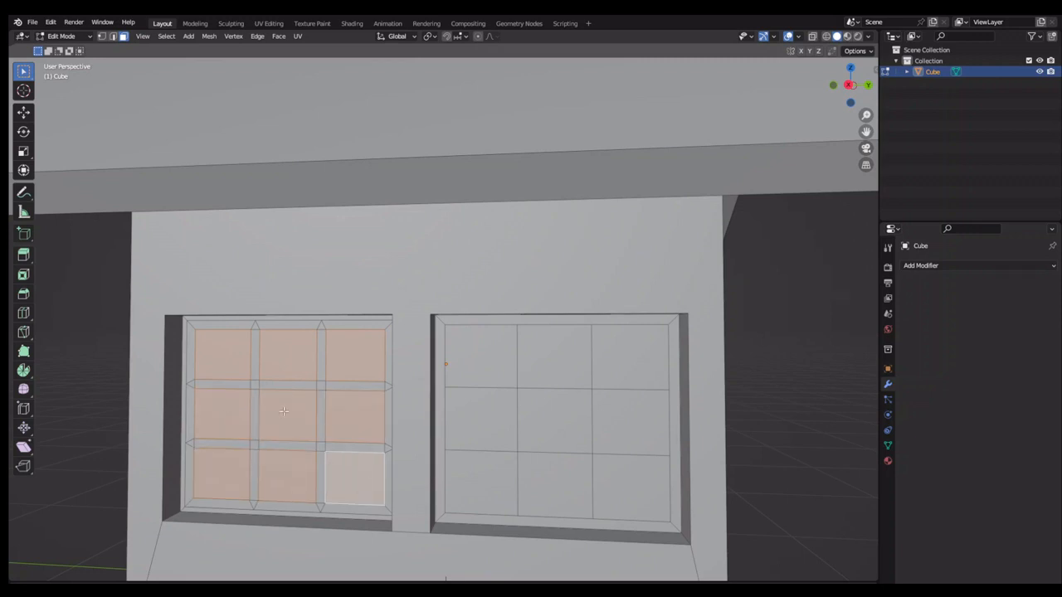
pyautogui.press('e')
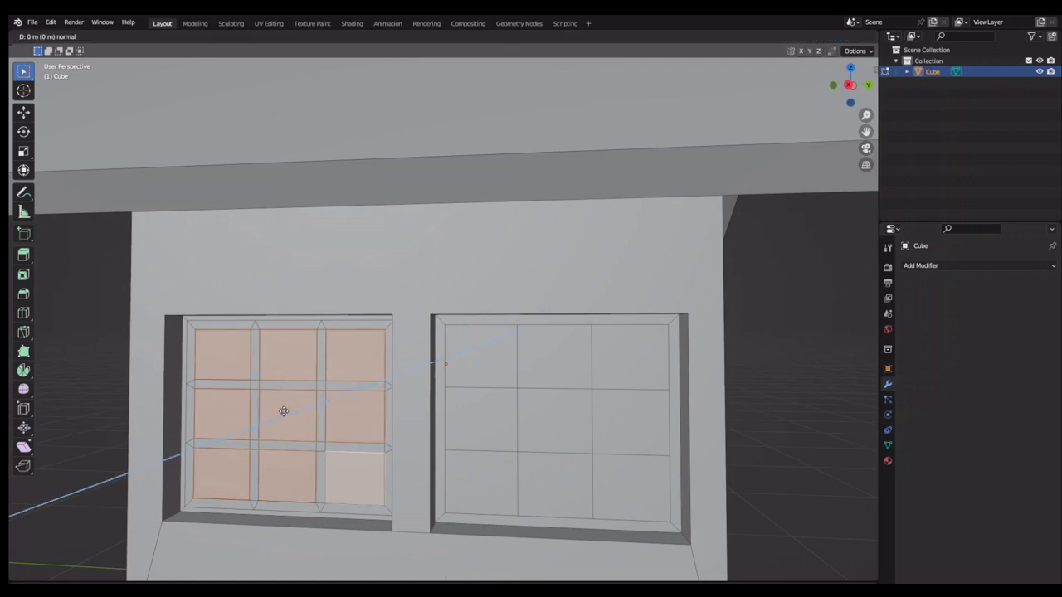
pyautogui.click(290, 409)
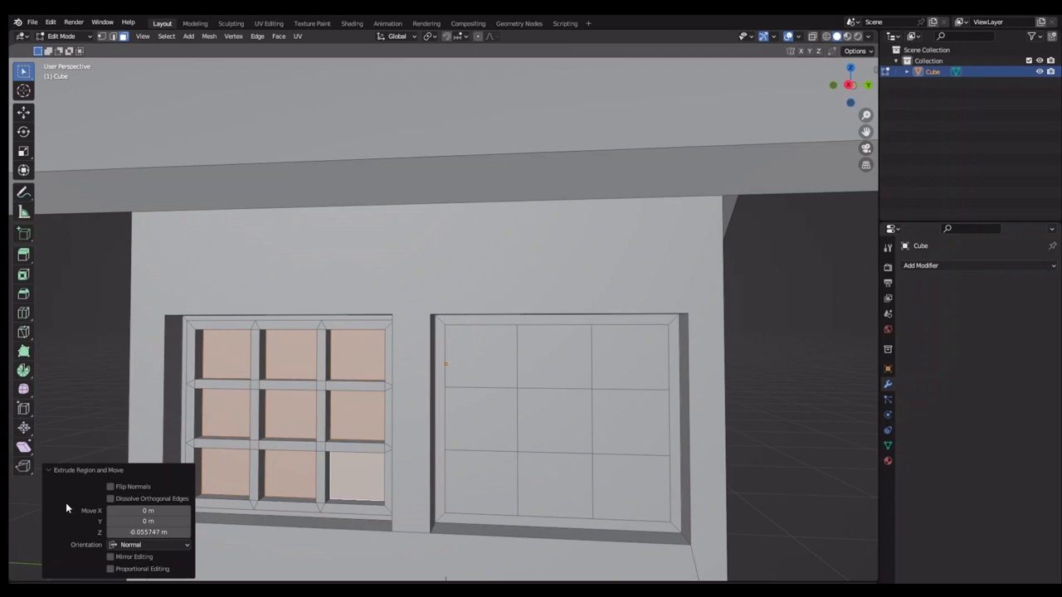
pyautogui.click(92, 415)
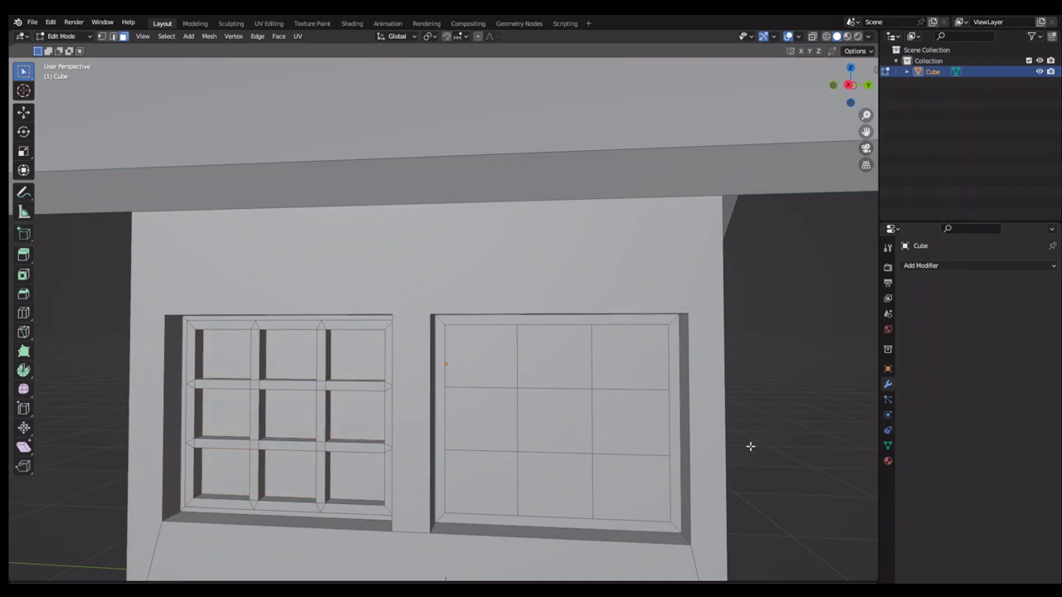
# Bevel the edges of all nine grid faces in the right-hand window with a width of about 0.017 m, and clear the selection
pyautogui.click(489, 356)
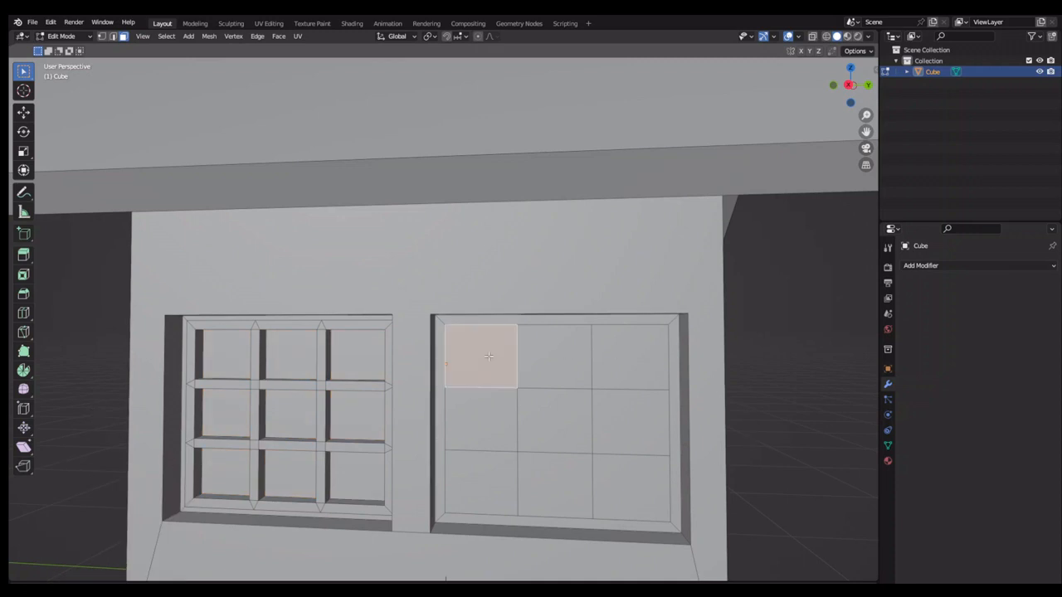
pyautogui.keyDown('shift'); pyautogui.click(534, 356); pyautogui.keyUp('shift')
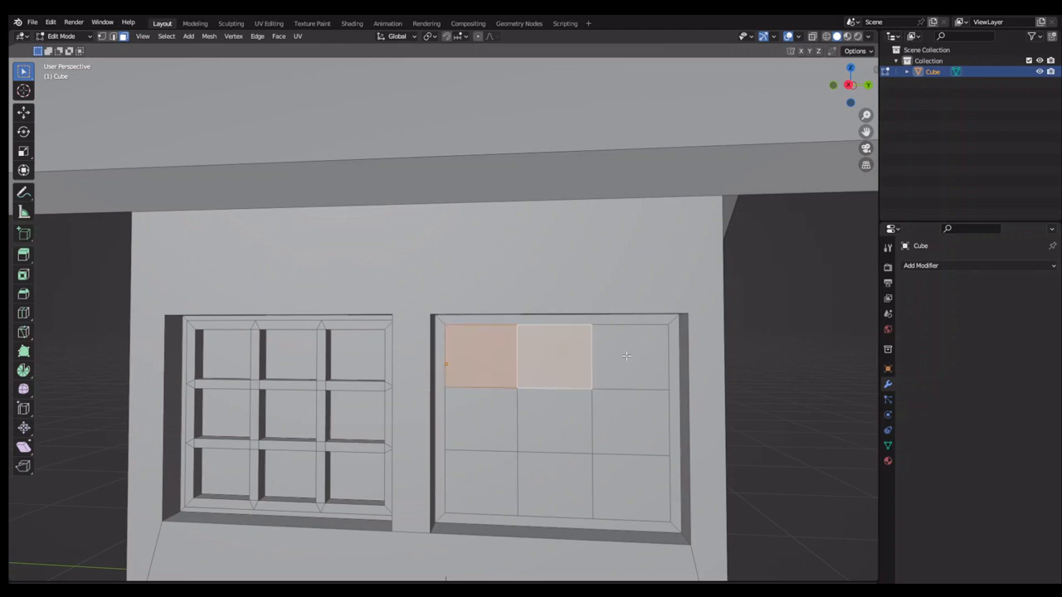
pyautogui.keyDown('shift'); pyautogui.click(627, 357); pyautogui.keyUp('shift')
pyautogui.keyDown('shift'); pyautogui.click(641, 418); pyautogui.keyUp('shift')
pyautogui.keyDown('shift'); pyautogui.click(575, 419); pyautogui.keyUp('shift')
pyautogui.keyDown('shift'); pyautogui.click(463, 424); pyautogui.keyUp('shift')
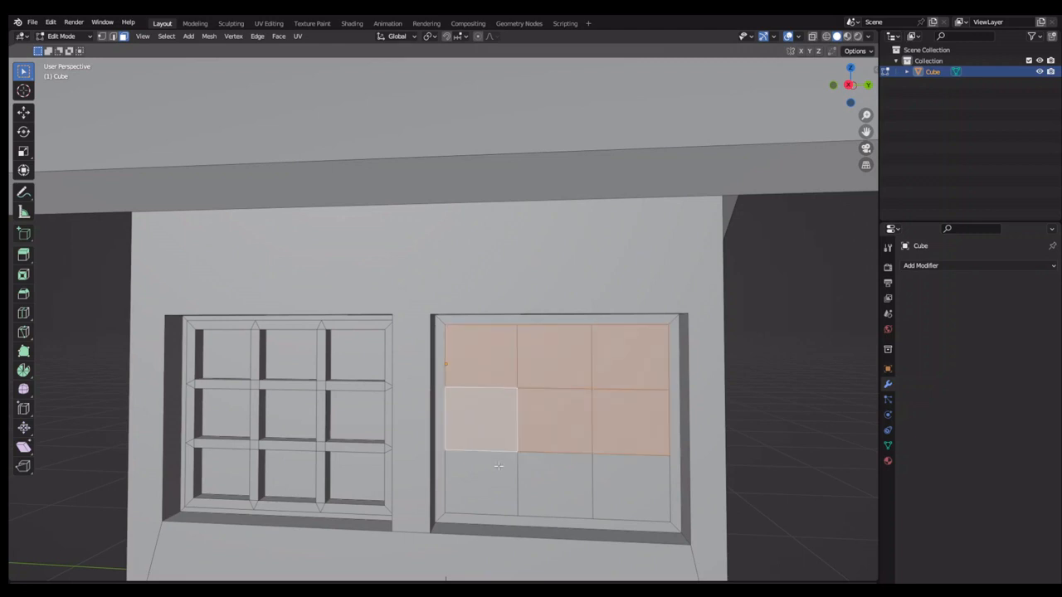
pyautogui.keyDown('shift'); pyautogui.click(497, 467); pyautogui.keyUp('shift')
pyautogui.keyDown('shift'); pyautogui.click(543, 479); pyautogui.keyUp('shift')
pyautogui.keyDown('shift'); pyautogui.click(610, 478); pyautogui.keyUp('shift')
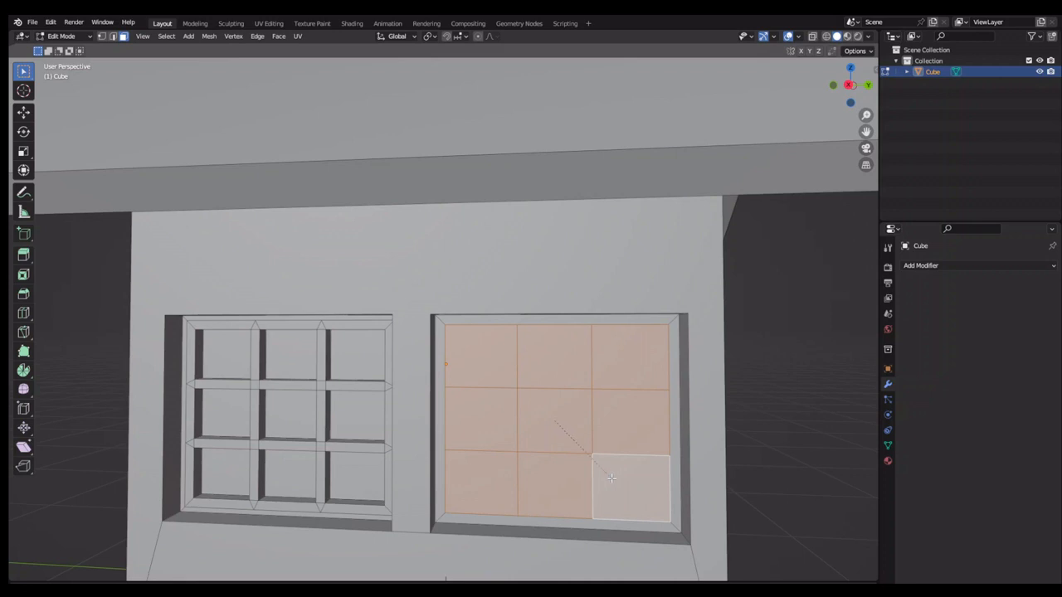
pyautogui.press('i')
pyautogui.press('i')
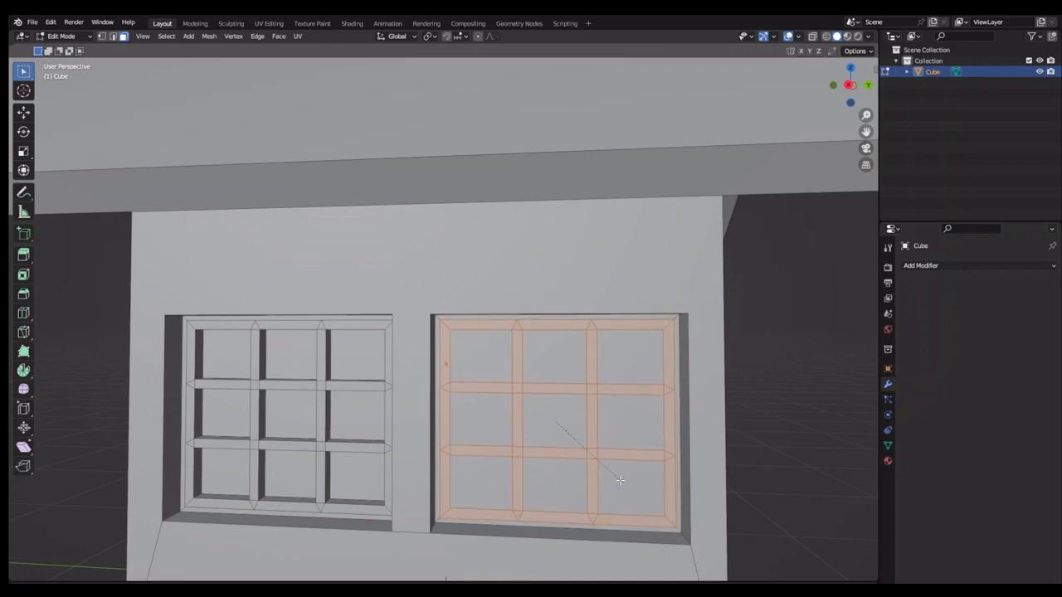
pyautogui.click(619, 480)
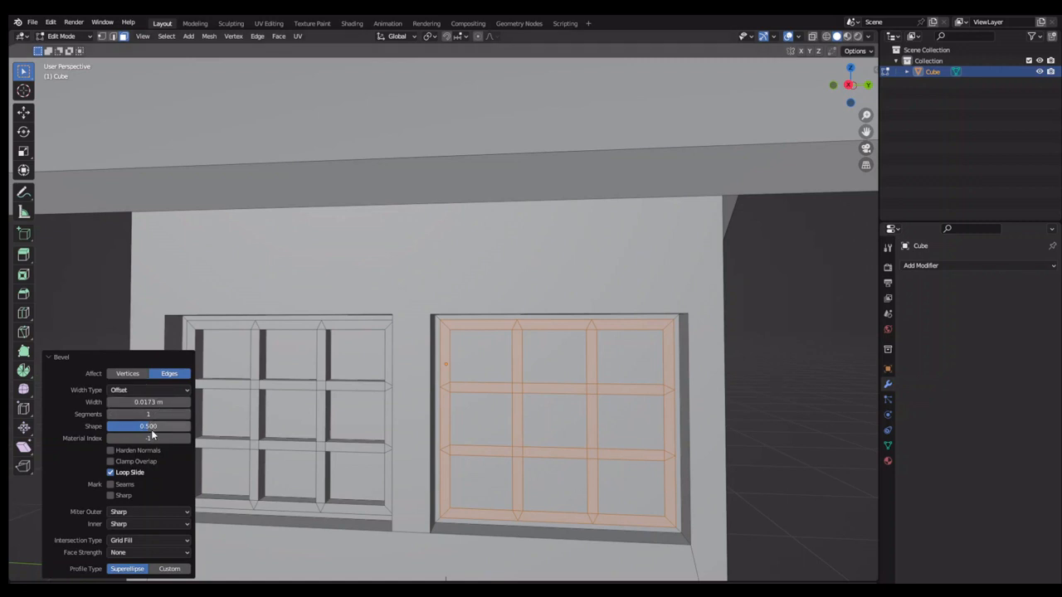
pyautogui.click(794, 445)
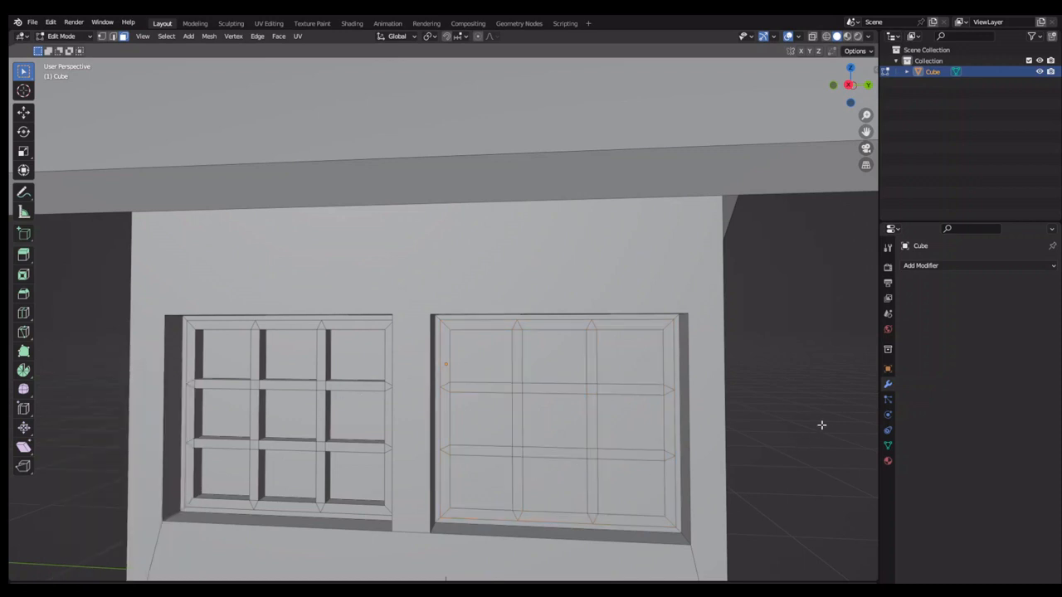
# Extrude the nine inner pane faces of the right-hand window inward by about 0.027 m and clear the selection
pyautogui.click(478, 349)
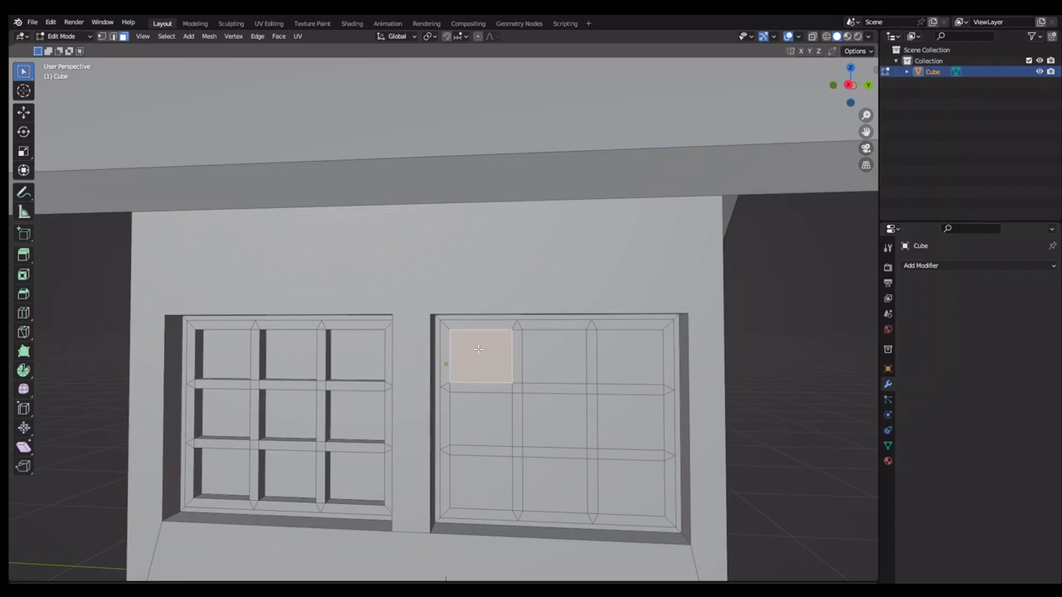
pyautogui.keyDown('shift'); pyautogui.click(556, 363); pyautogui.keyUp('shift')
pyautogui.keyDown('shift'); pyautogui.click(624, 349); pyautogui.keyUp('shift')
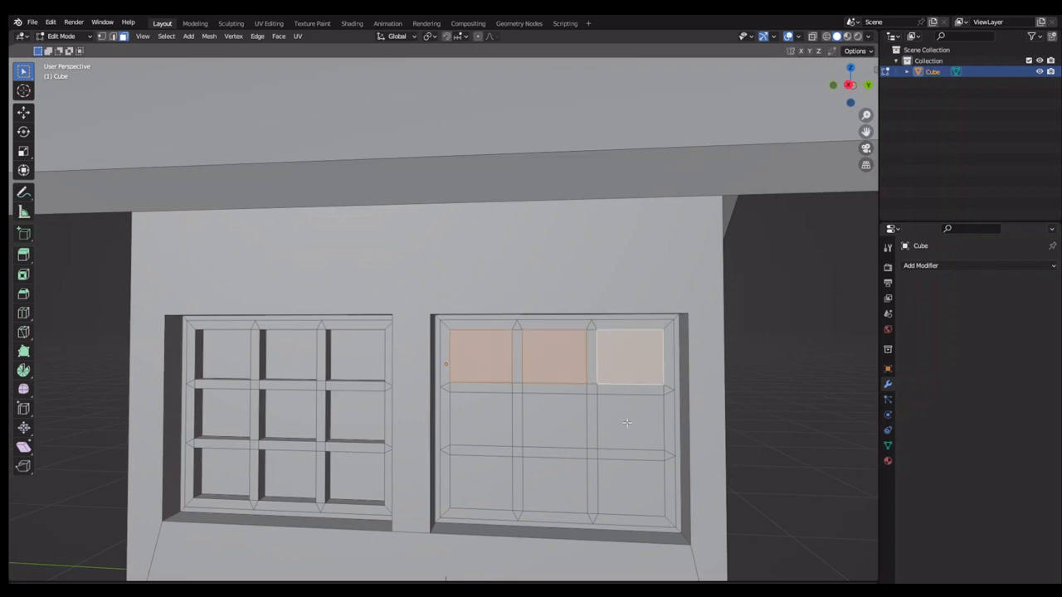
pyautogui.keyDown('shift'); pyautogui.click(629, 422); pyautogui.keyUp('shift')
pyautogui.keyDown('shift'); pyautogui.click(548, 424); pyautogui.keyUp('shift')
pyautogui.keyDown('shift'); pyautogui.click(485, 418); pyautogui.keyUp('shift')
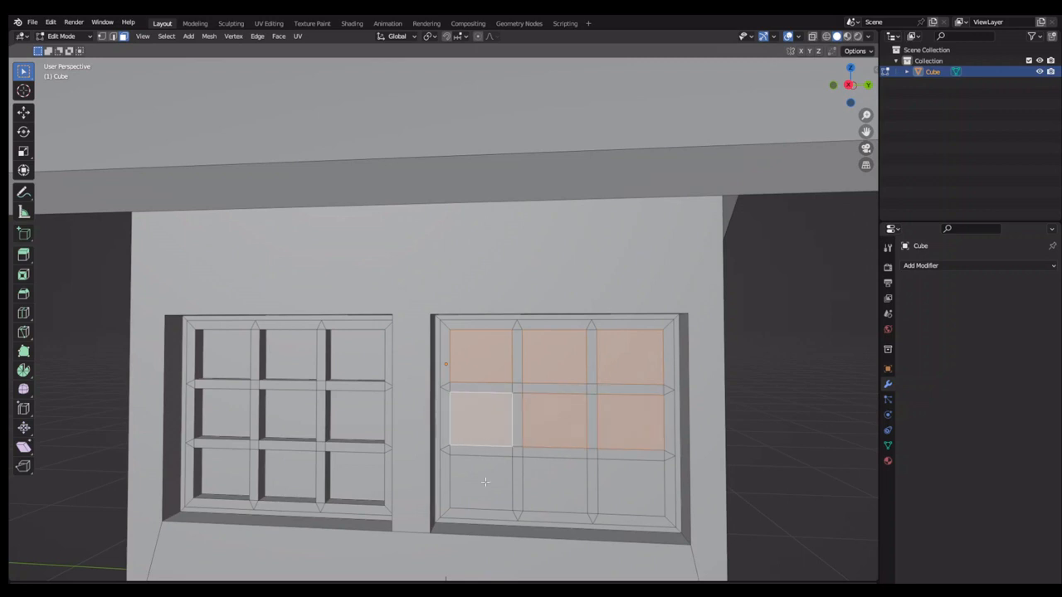
pyautogui.keyDown('shift'); pyautogui.click(486, 483); pyautogui.keyUp('shift')
pyautogui.keyDown('shift'); pyautogui.click(554, 473); pyautogui.keyUp('shift')
pyautogui.keyDown('shift'); pyautogui.click(631, 475); pyautogui.keyUp('shift')
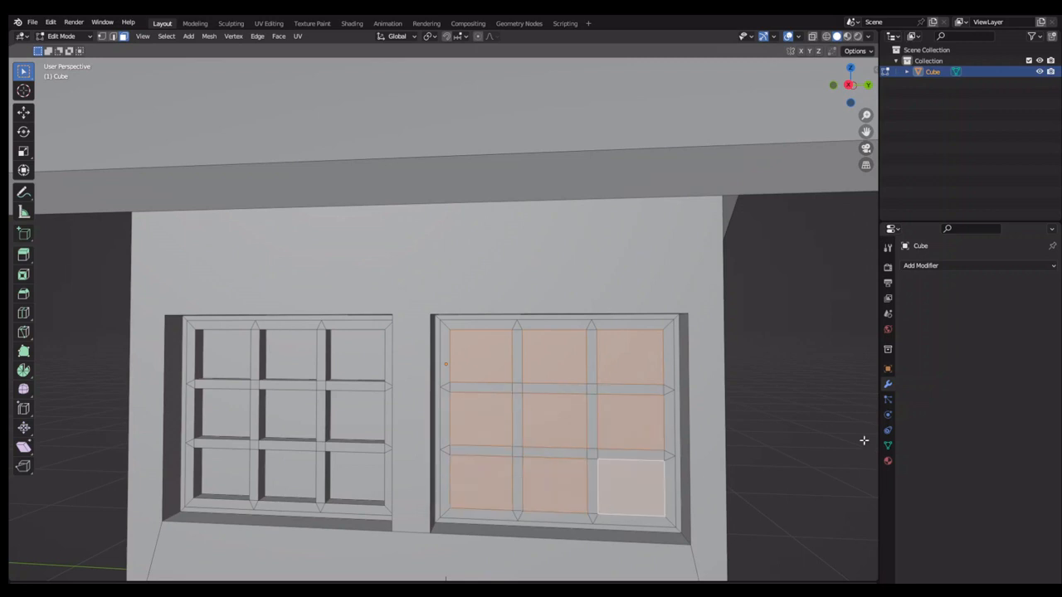
pyautogui.moveTo(865, 440); pyautogui.dragTo(815, 443, button='middle')
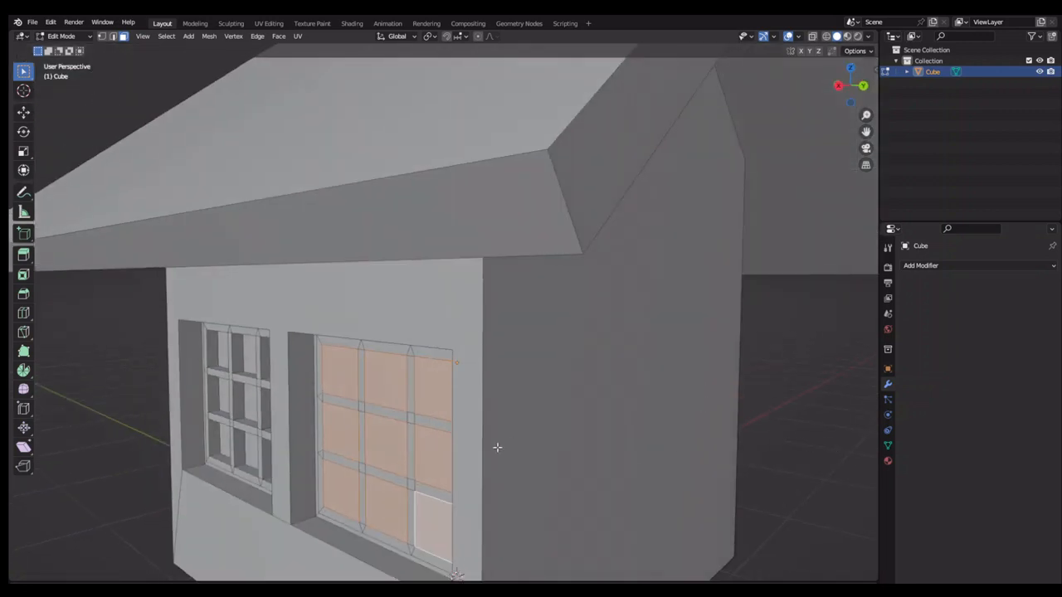
pyautogui.press('e')
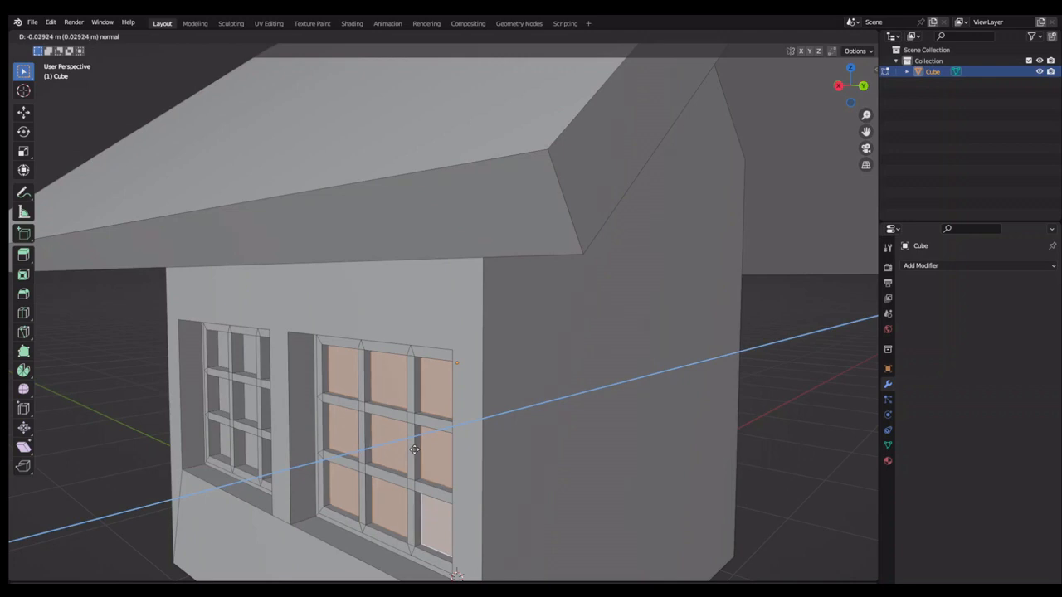
pyautogui.click(413, 448)
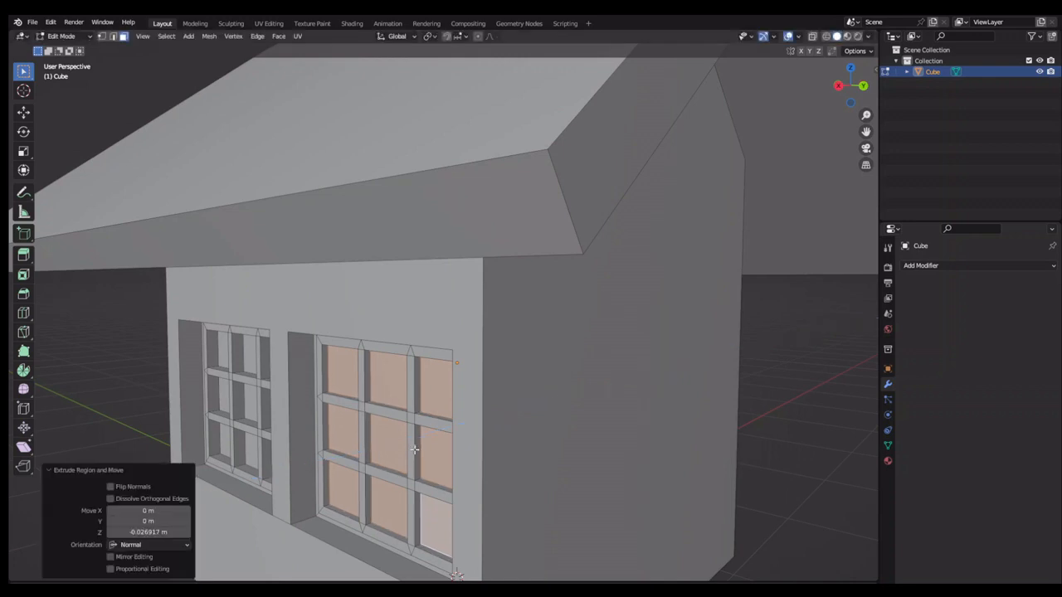
pyautogui.scroll(-6, 837, 413)
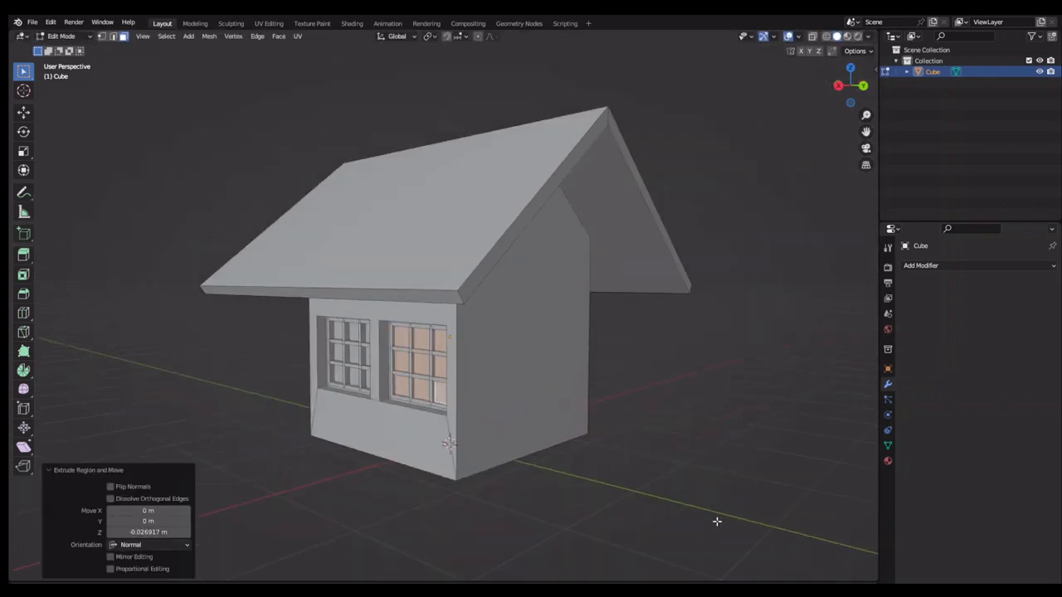
pyautogui.click(634, 491)
# Inset the back face of the single window recess on the opposite wall by about 0.030 m, and clear the selection
pyautogui.moveTo(617, 510); pyautogui.dragTo(680, 500, button='middle')
pyautogui.scroll(2, 680, 500)
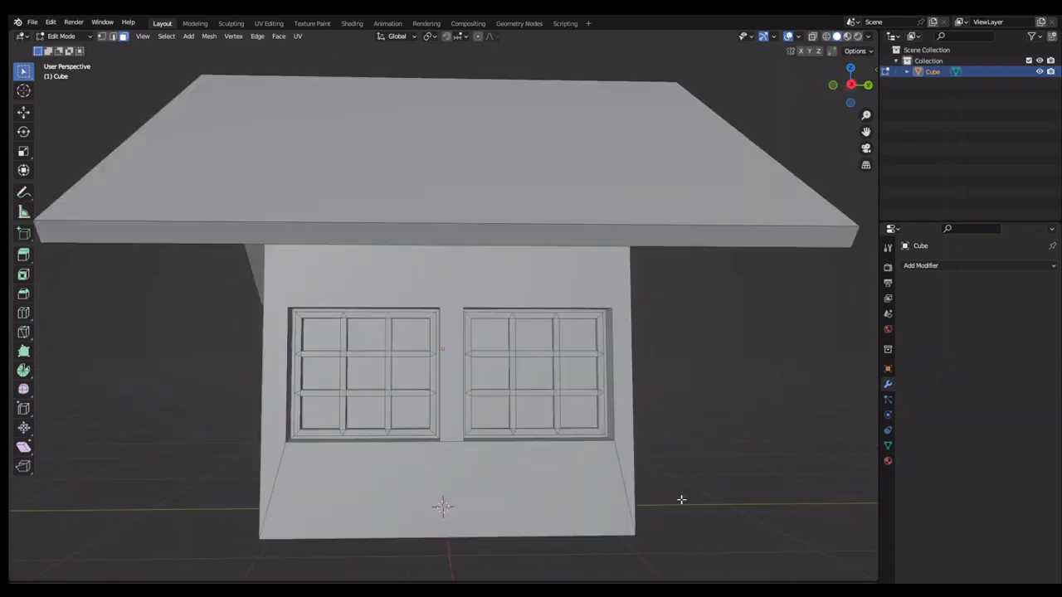
pyautogui.scroll(2, 680, 501)
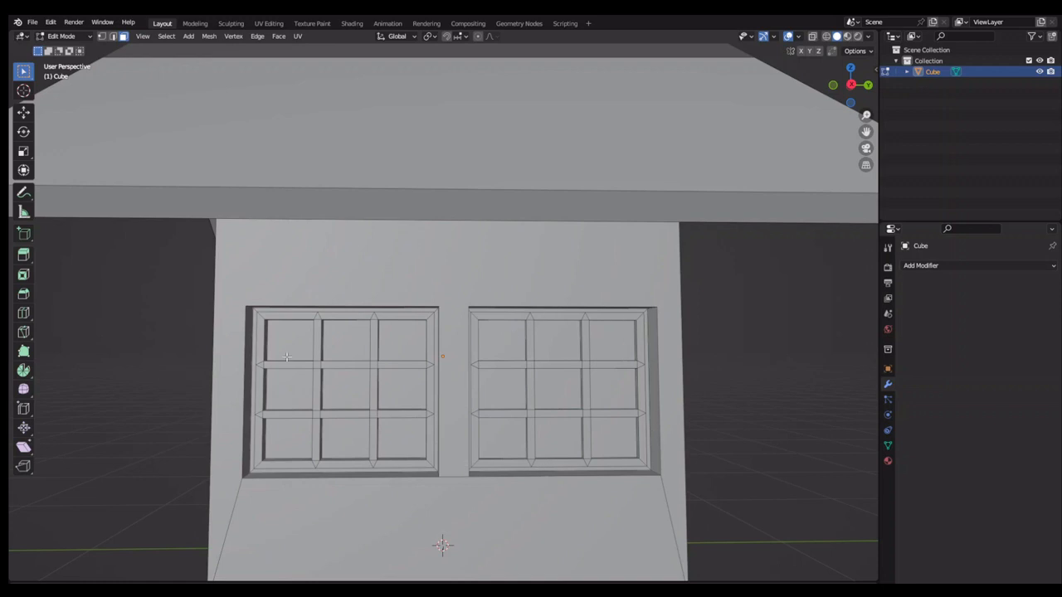
pyautogui.moveTo(121, 382); pyautogui.dragTo(366, 378, button='middle')
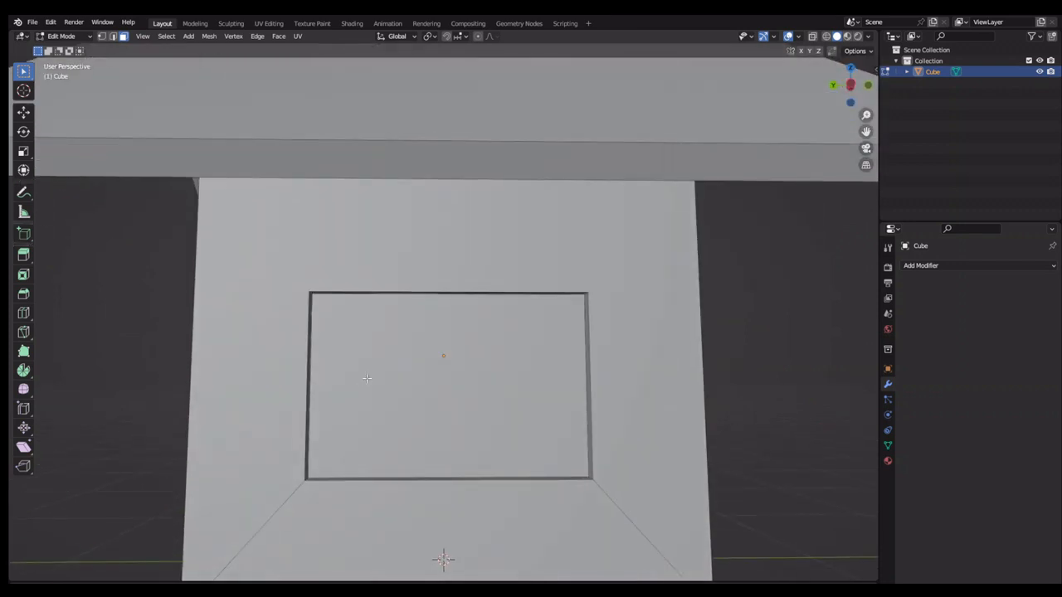
pyautogui.click(509, 430)
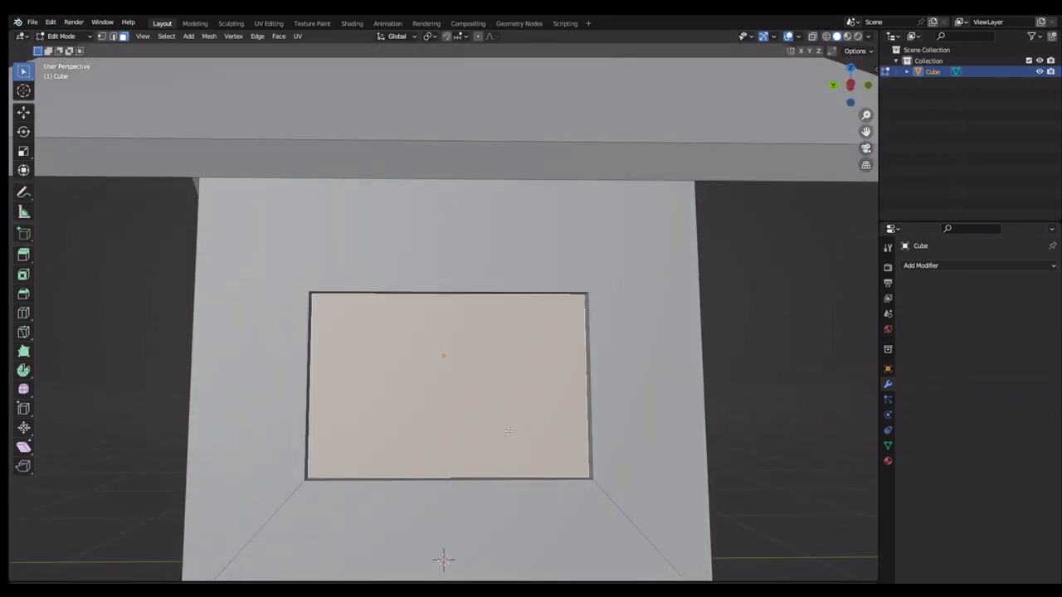
pyautogui.press('i')
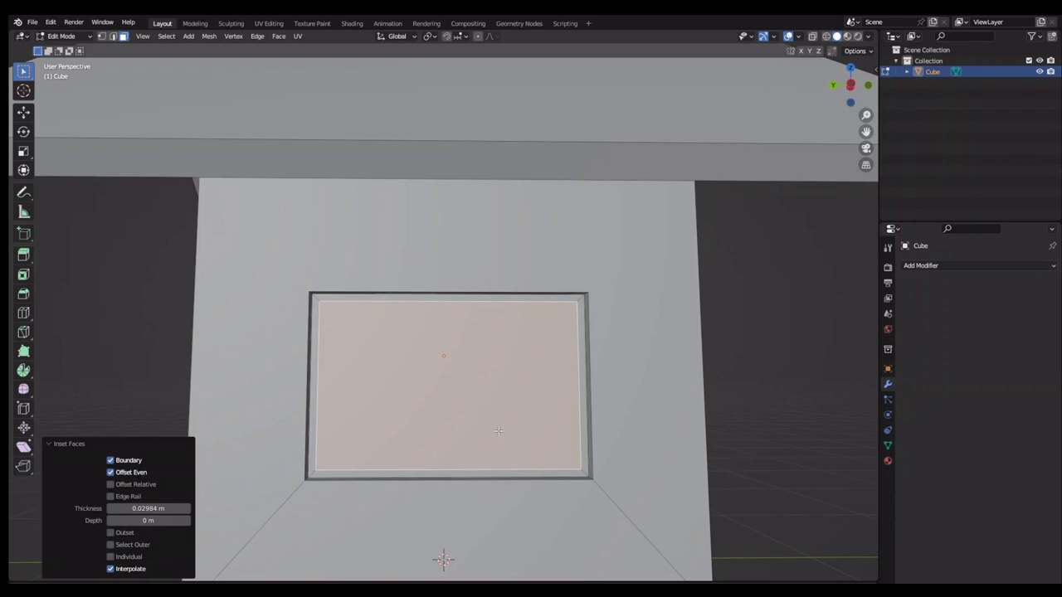
pyautogui.click(135, 301)
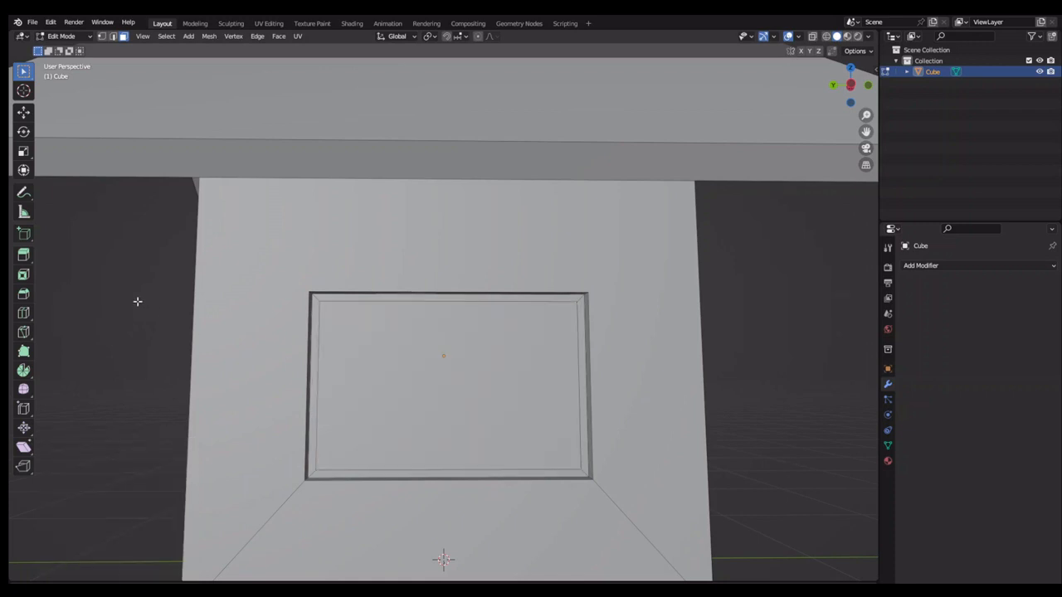
# Subdivide the inset face of the single window with 2 cuts into a three-by-three grid, and clear the selection
pyautogui.click(488, 375)
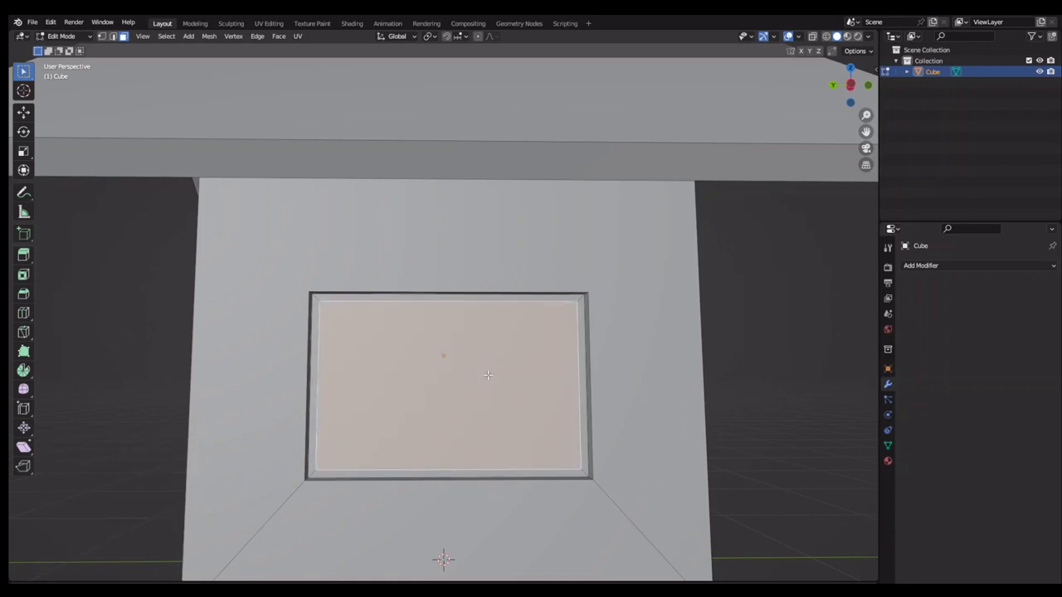
pyautogui.rightClick(498, 373)
pyautogui.click(504, 370)
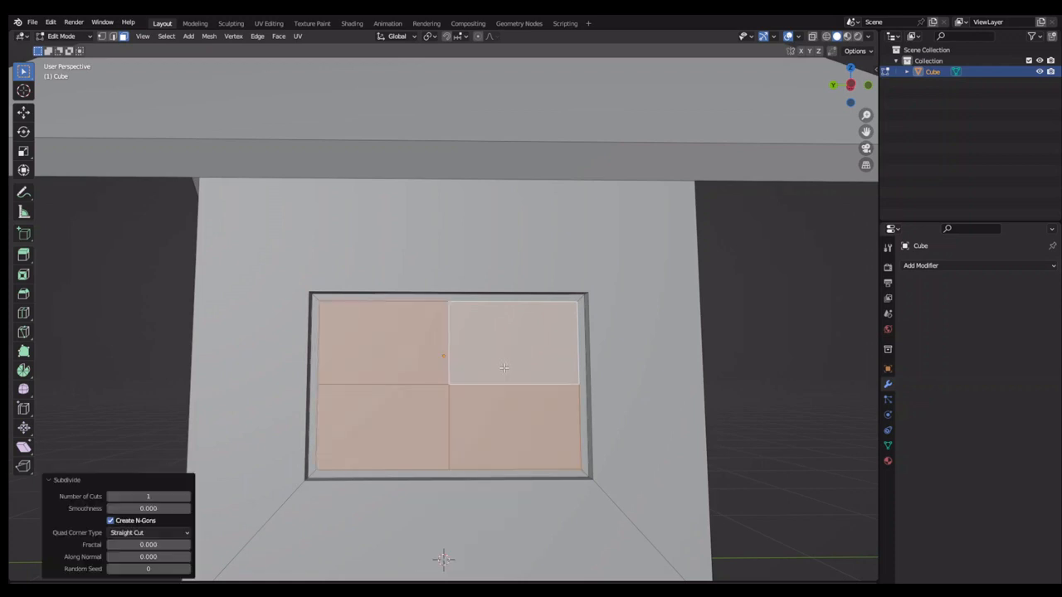
pyautogui.click(188, 496)
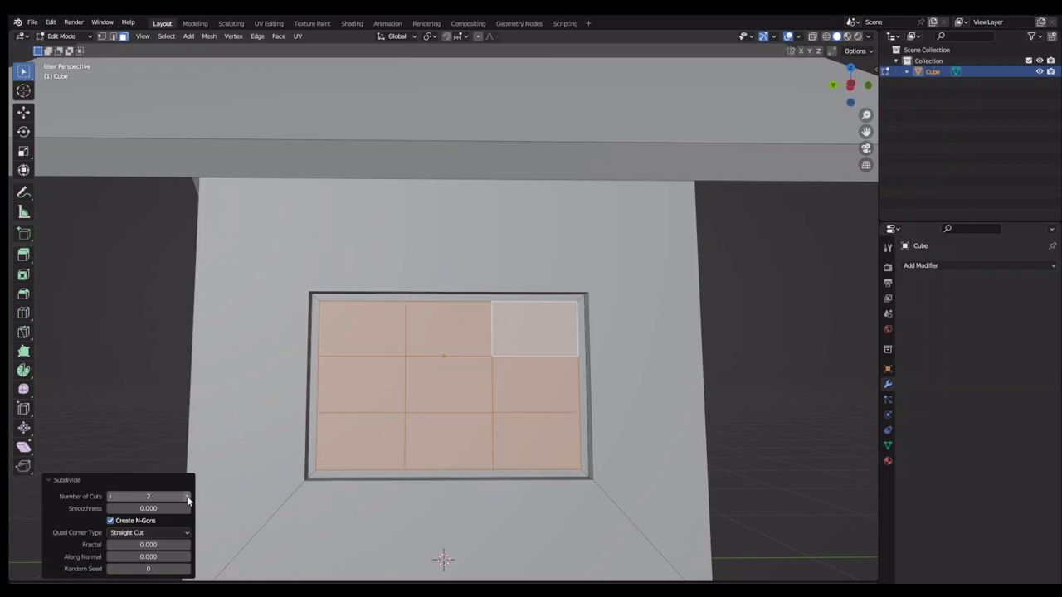
pyautogui.click(188, 496)
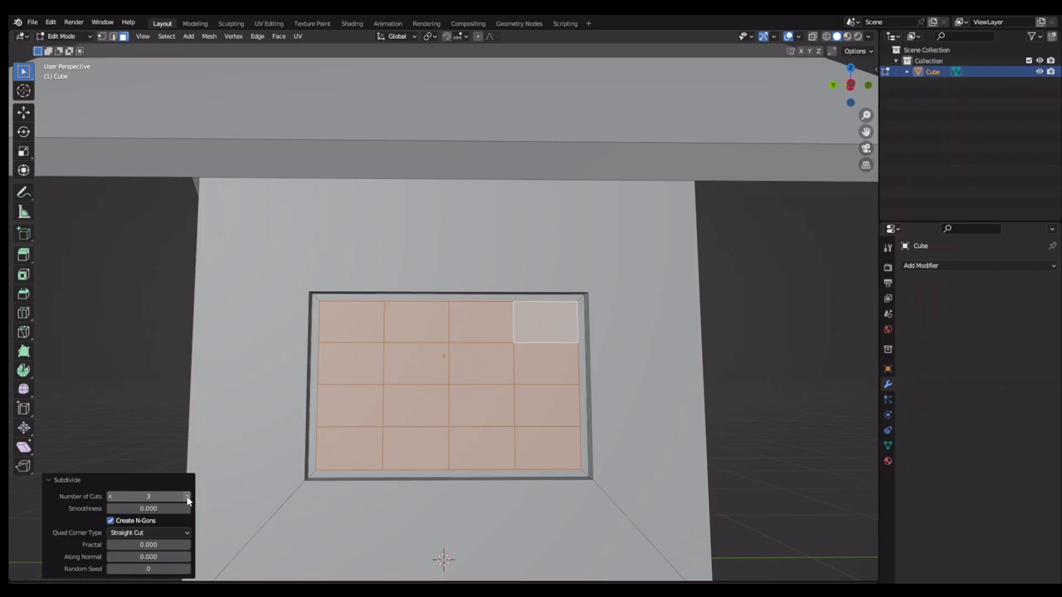
pyautogui.click(109, 496)
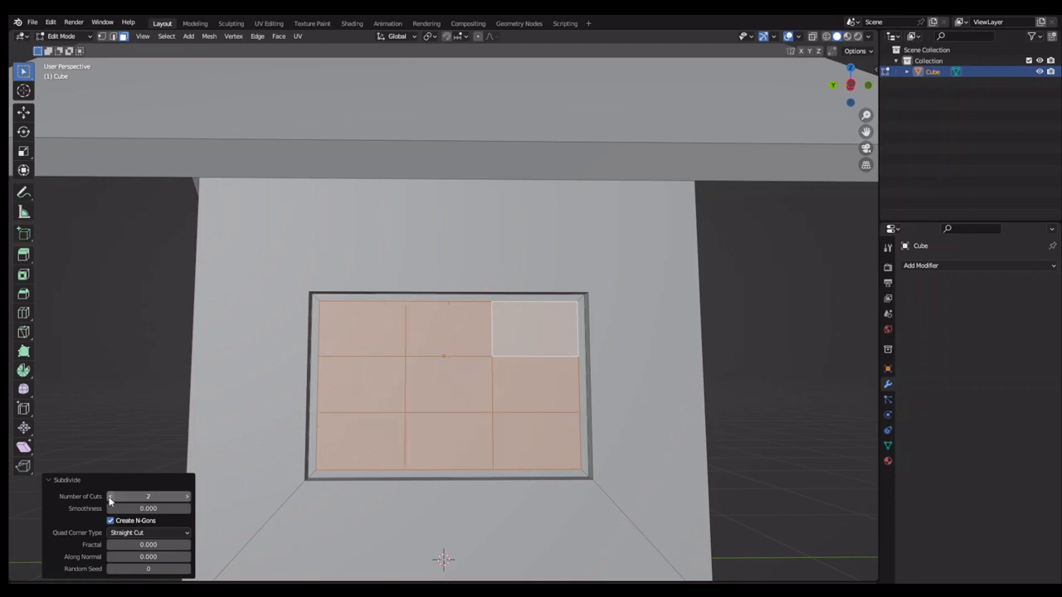
pyautogui.click(117, 353)
# Bevel the edges of all nine grid faces in the single window to form the glazing bars, and clear the selection
pyautogui.click(363, 340)
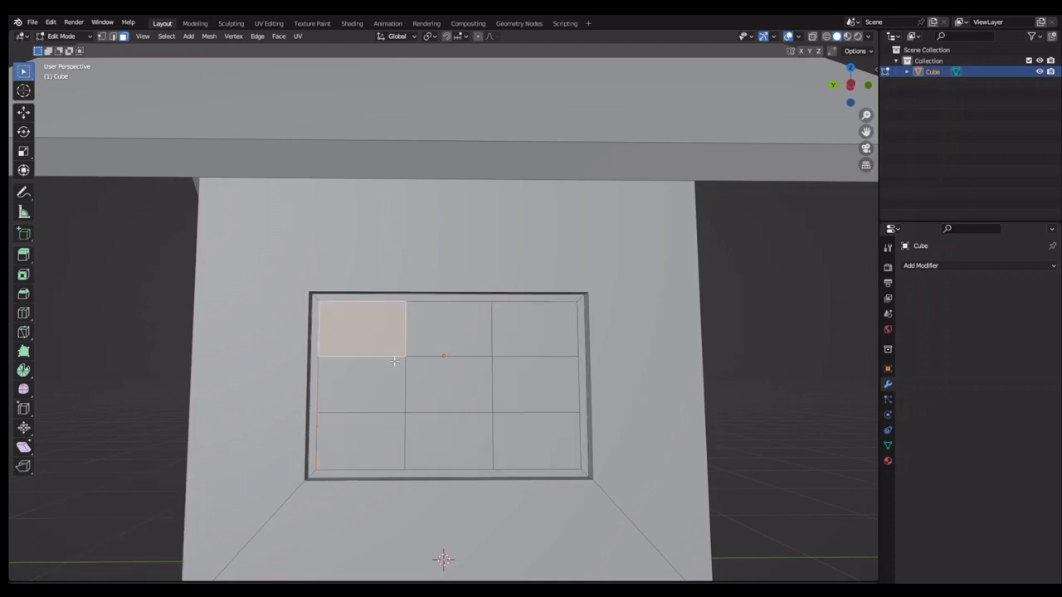
pyautogui.keyDown('shift'); pyautogui.click(377, 392); pyautogui.keyUp('shift')
pyautogui.keyDown('shift'); pyautogui.click(373, 439); pyautogui.keyUp('shift')
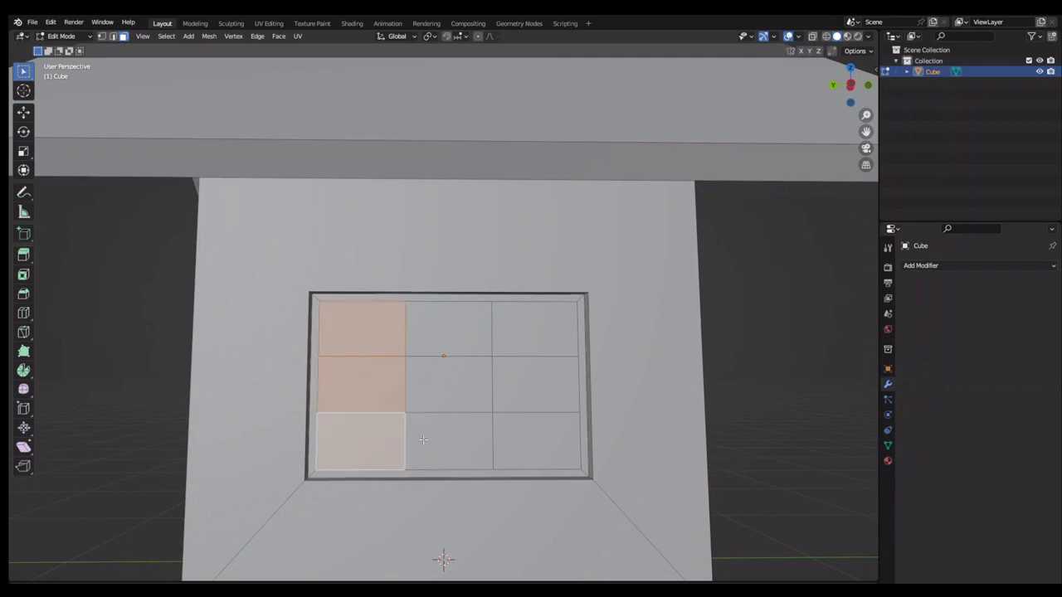
pyautogui.keyDown('shift'); pyautogui.click(452, 438); pyautogui.keyUp('shift')
pyautogui.keyDown('shift'); pyautogui.click(522, 430); pyautogui.keyUp('shift')
pyautogui.keyDown('shift'); pyautogui.click(548, 387); pyautogui.keyUp('shift')
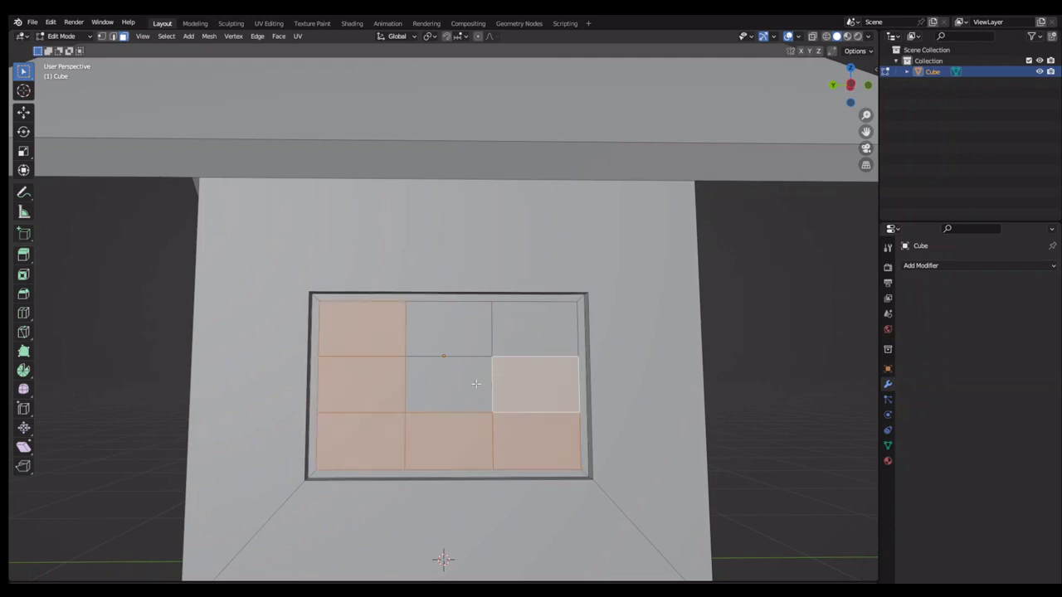
pyautogui.keyDown('shift'); pyautogui.click(483, 385); pyautogui.keyUp('shift')
pyautogui.keyDown('shift'); pyautogui.click(529, 333); pyautogui.keyUp('shift')
pyautogui.keyDown('shift'); pyautogui.click(483, 343); pyautogui.keyUp('shift')
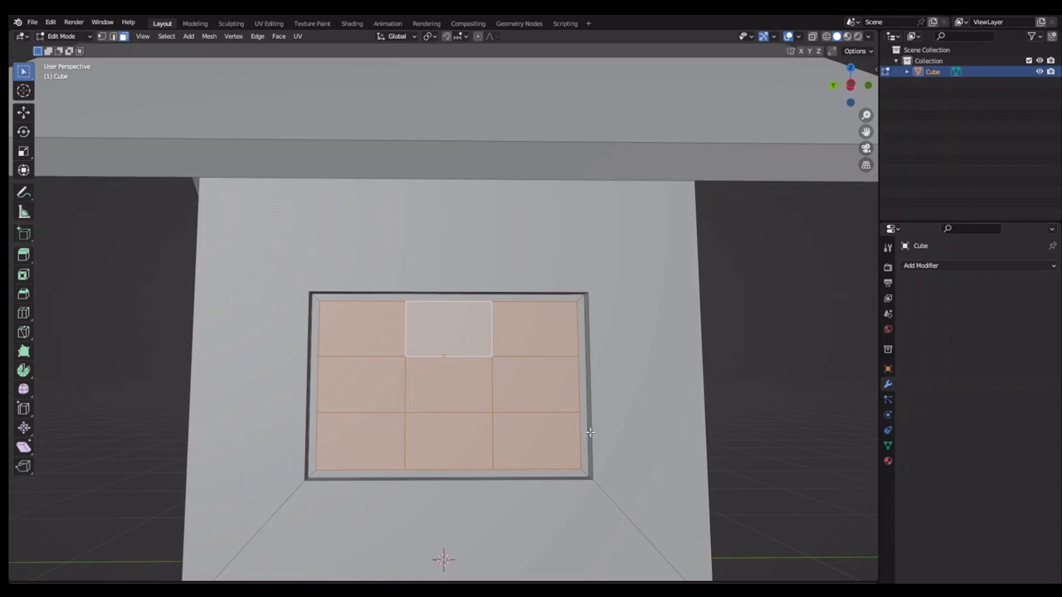
pyautogui.press('i')
pyautogui.press('i')
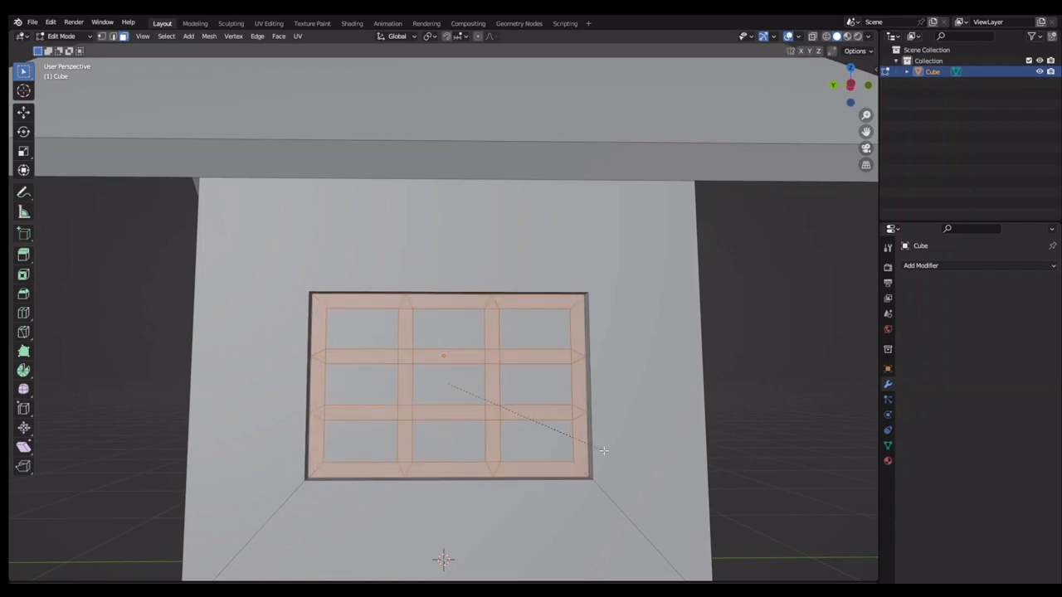
pyautogui.click(603, 450)
pyautogui.click(107, 282)
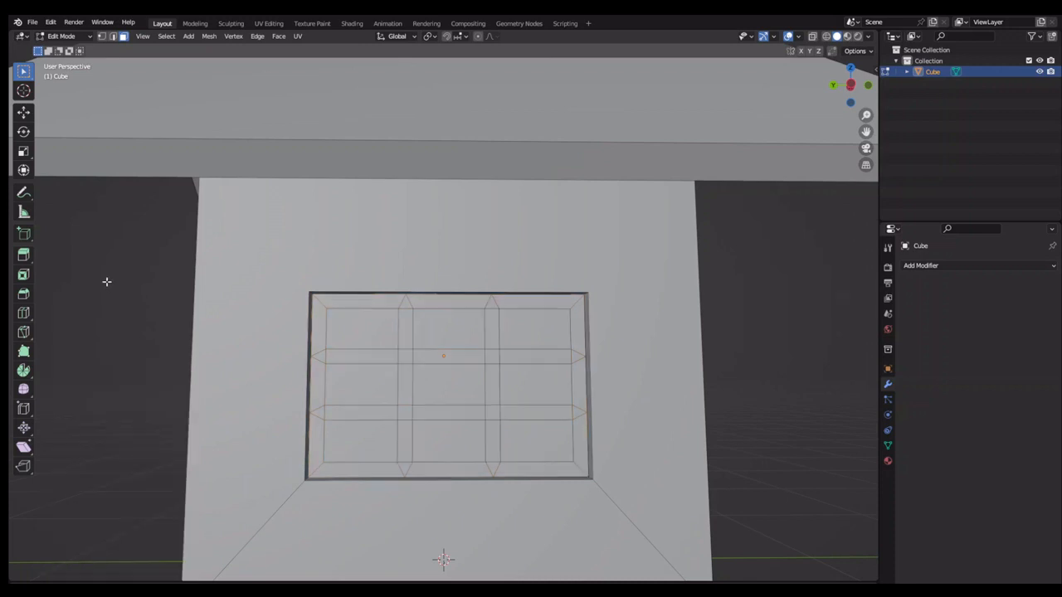
# Extrude the nine inner pane faces of the single window inward by about 0.042 m, and clear the selection
pyautogui.click(367, 337)
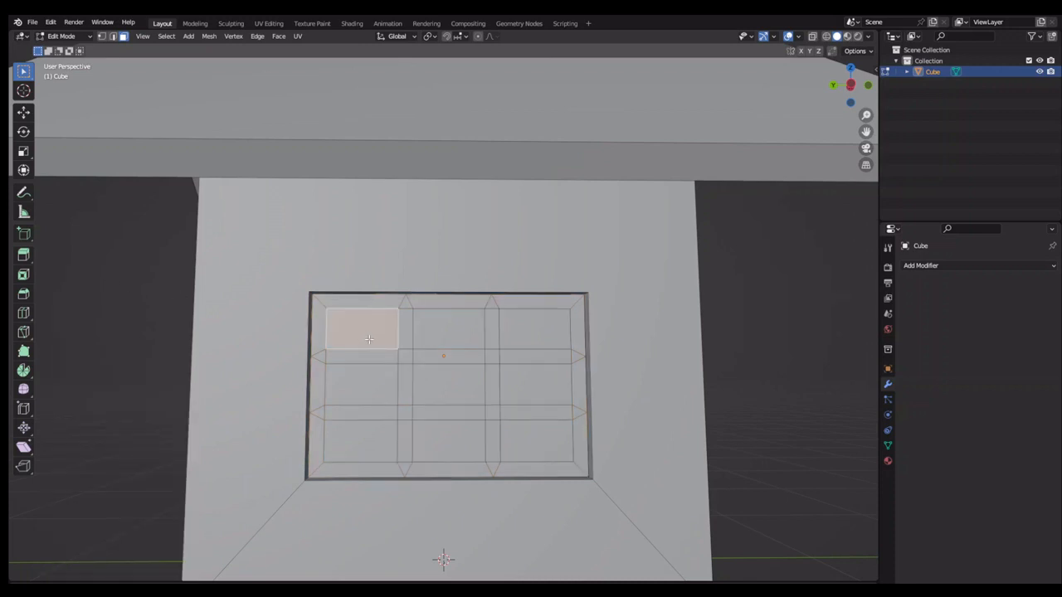
pyautogui.keyDown('shift'); pyautogui.click(437, 342); pyautogui.keyUp('shift')
pyautogui.keyDown('shift'); pyautogui.click(532, 329); pyautogui.keyUp('shift')
pyautogui.keyDown('shift'); pyautogui.click(535, 386); pyautogui.keyUp('shift')
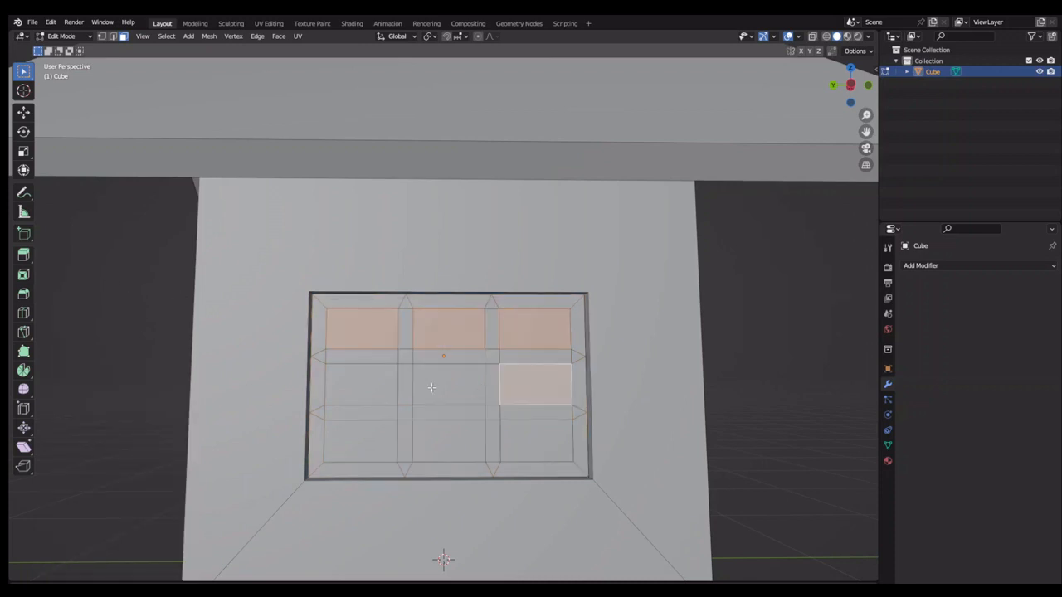
pyautogui.keyDown('shift'); pyautogui.click(431, 387); pyautogui.keyUp('shift')
pyautogui.keyDown('shift'); pyautogui.click(373, 385); pyautogui.keyUp('shift')
pyautogui.keyDown('shift'); pyautogui.click(361, 440); pyautogui.keyUp('shift')
pyautogui.keyDown('shift'); pyautogui.click(448, 439); pyautogui.keyUp('shift')
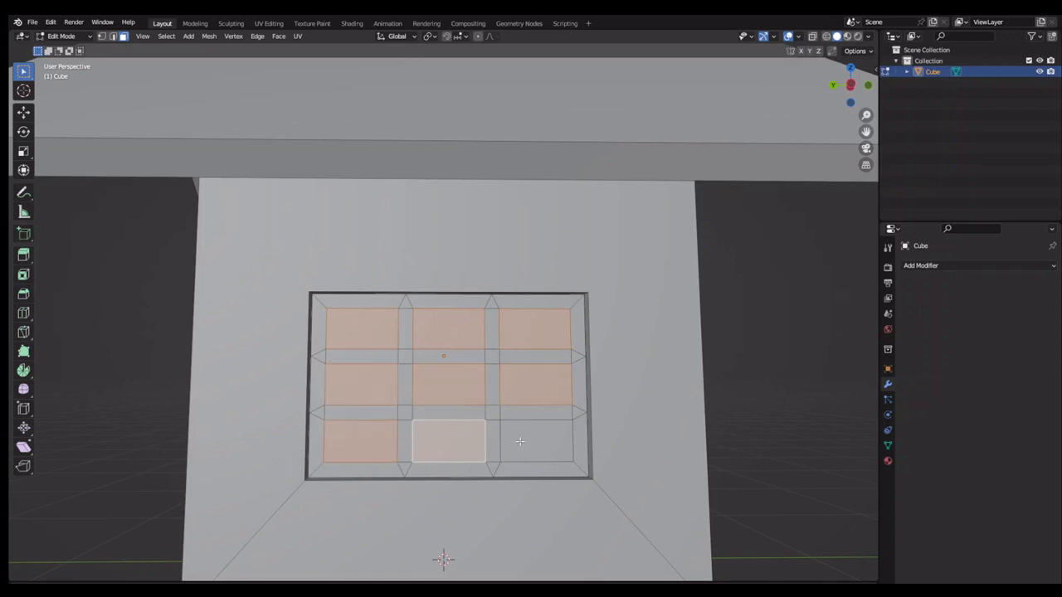
pyautogui.keyDown('shift'); pyautogui.click(529, 438); pyautogui.keyUp('shift')
pyautogui.moveTo(686, 446); pyautogui.dragTo(566, 452, button='middle')
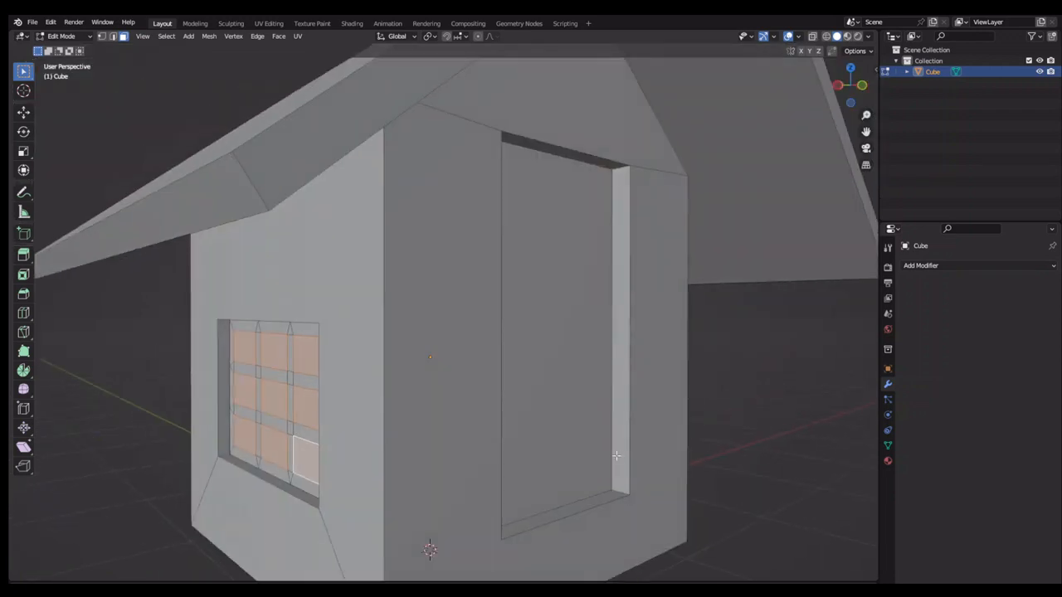
pyautogui.press('e')
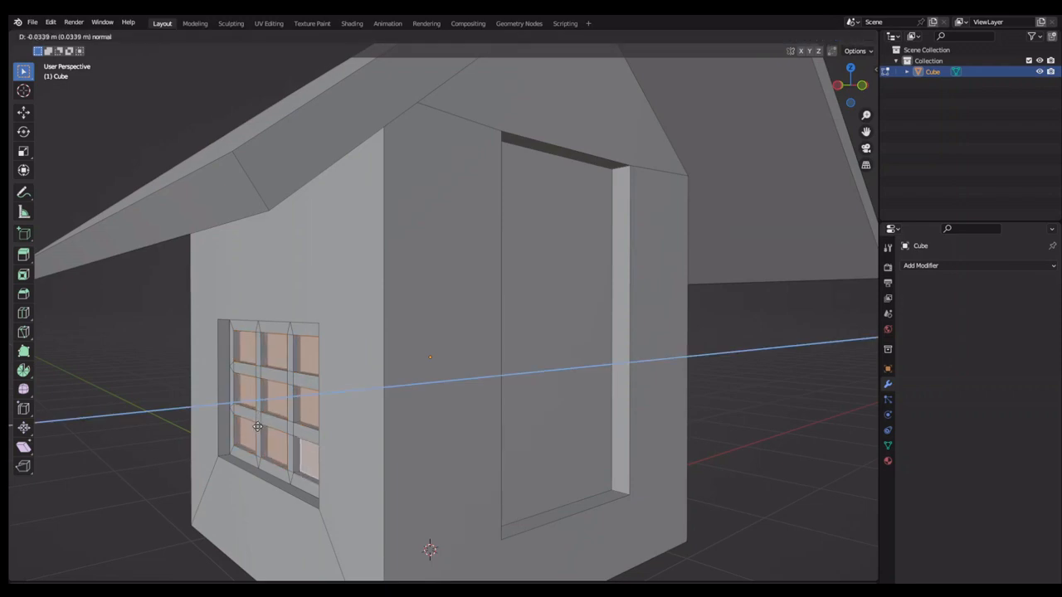
pyautogui.click(259, 427)
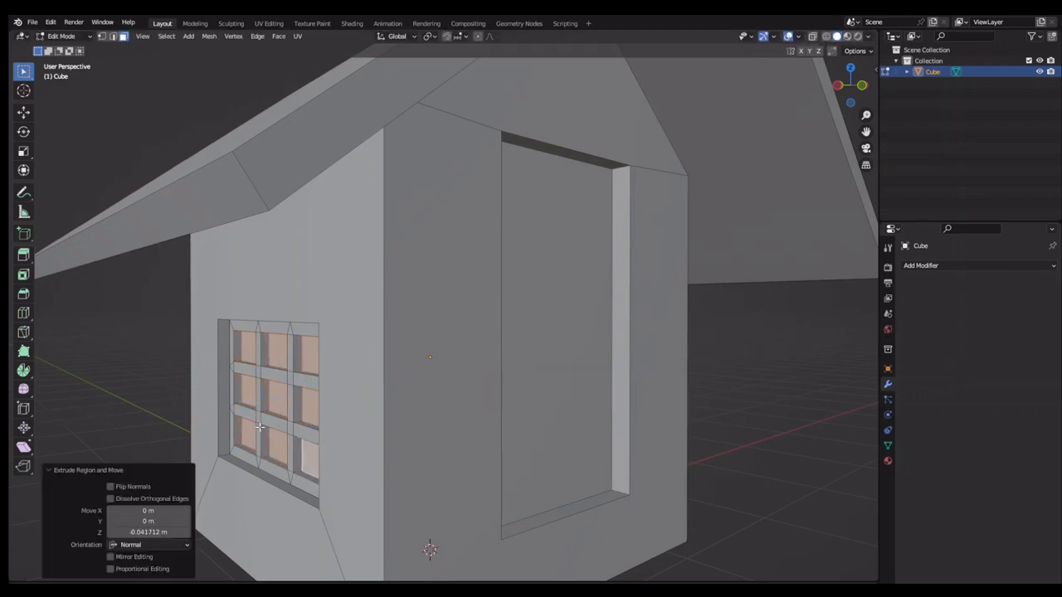
pyautogui.click(142, 441)
# Inset the back face of the door recess on the gable wall by about 0.030 m
pyautogui.moveTo(142, 438); pyautogui.dragTo(562, 460, button='middle')
pyautogui.scroll(-4, 544, 460)
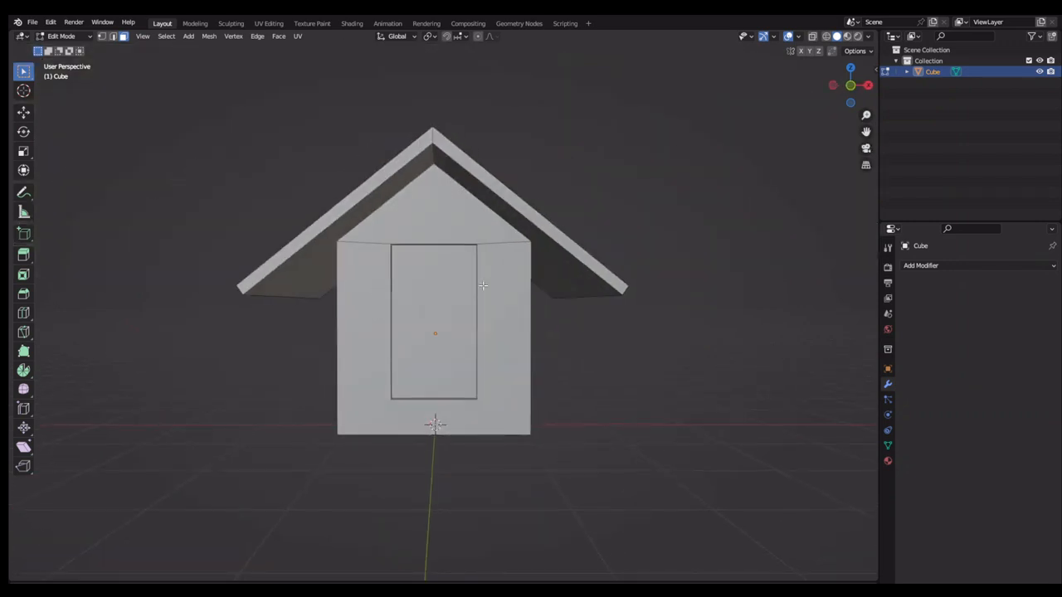
pyautogui.click(446, 286)
pyautogui.scroll(4, 463, 340)
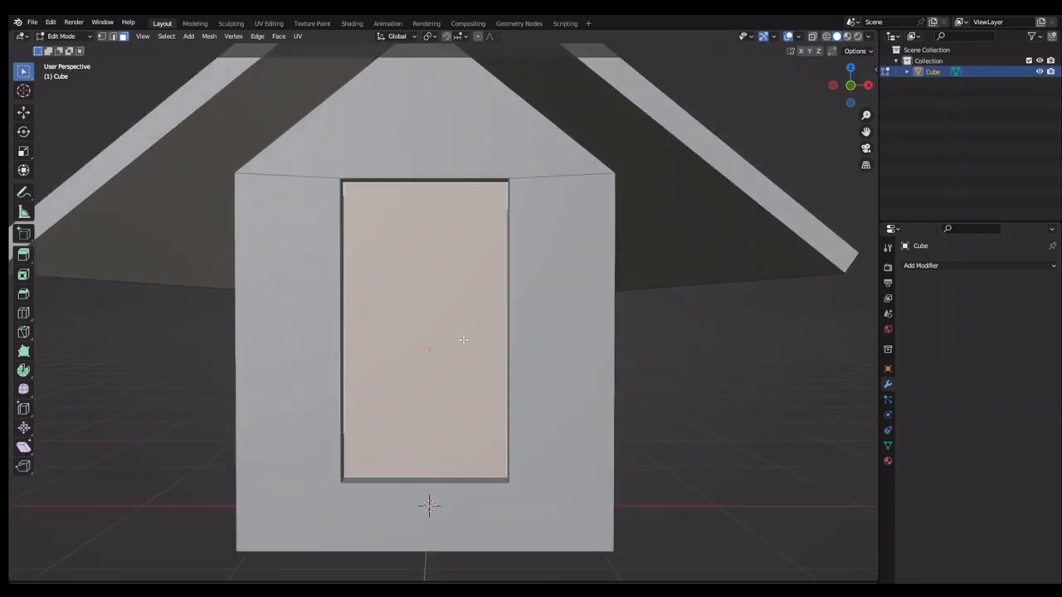
pyautogui.press('i')
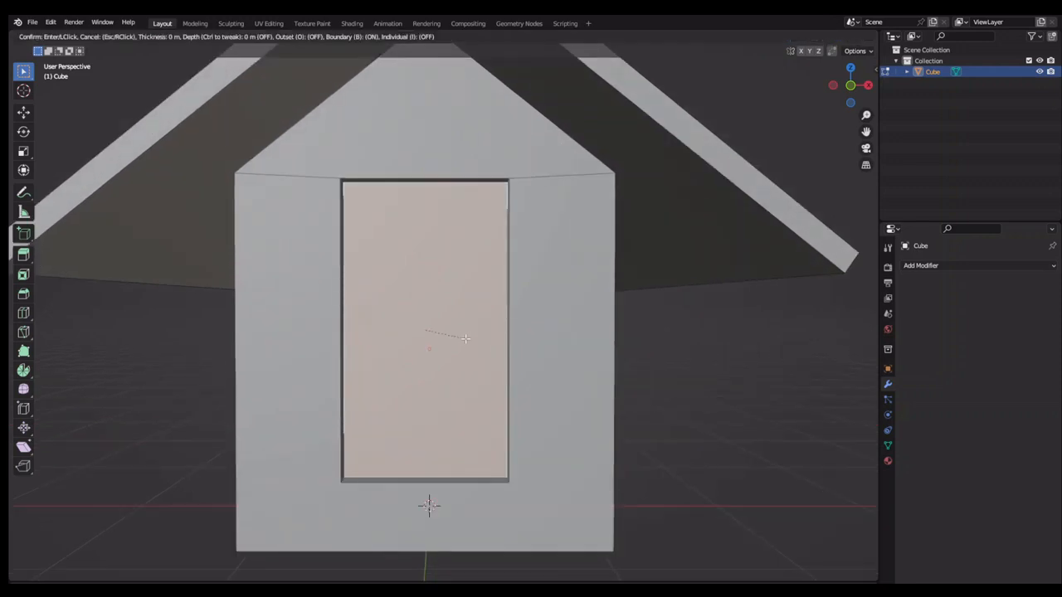
pyautogui.click(459, 341)
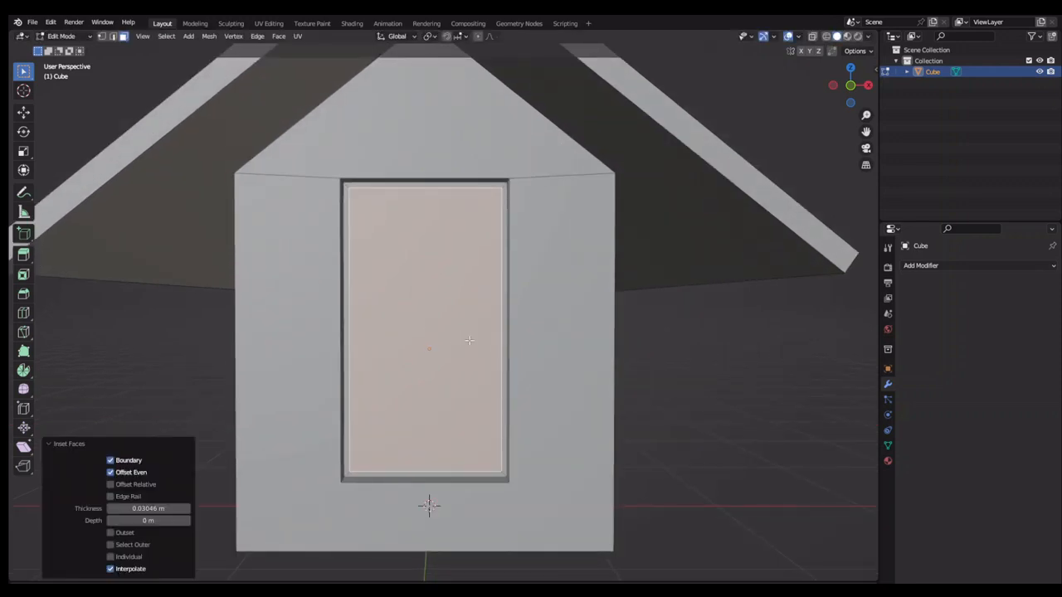
# Extrude the inset door face inward by about 0.066 m and inspect the recessed frame around it
pyautogui.press('e')
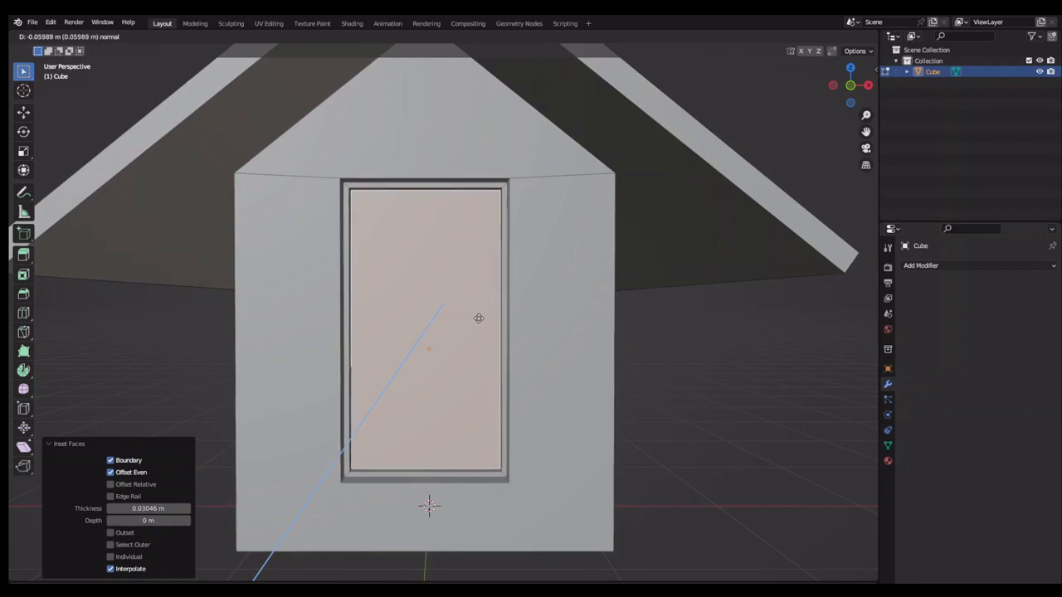
pyautogui.click(478, 317)
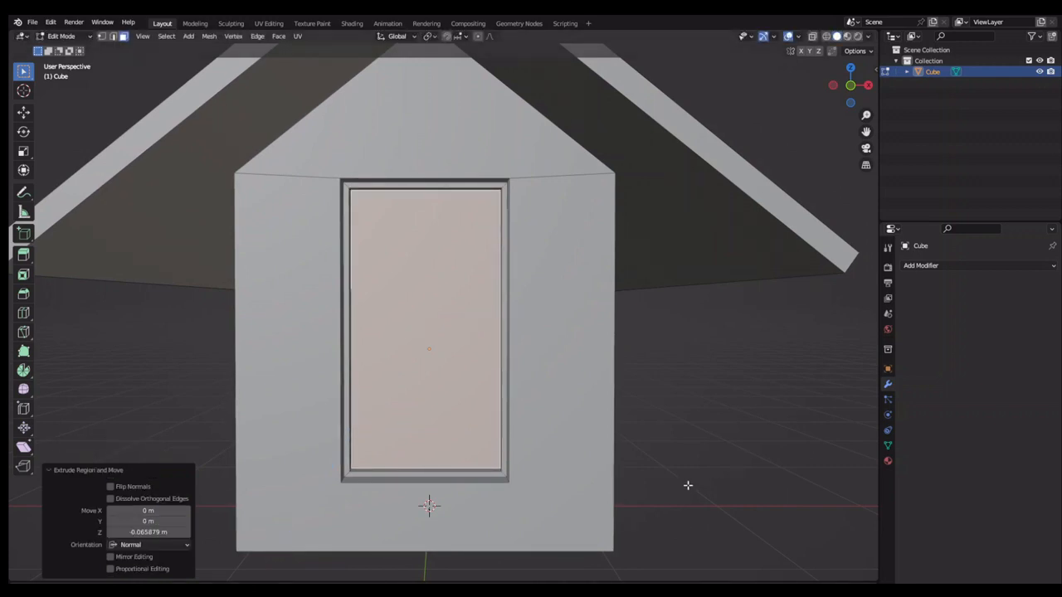
pyautogui.moveTo(688, 490); pyautogui.dragTo(661, 496, button='middle')
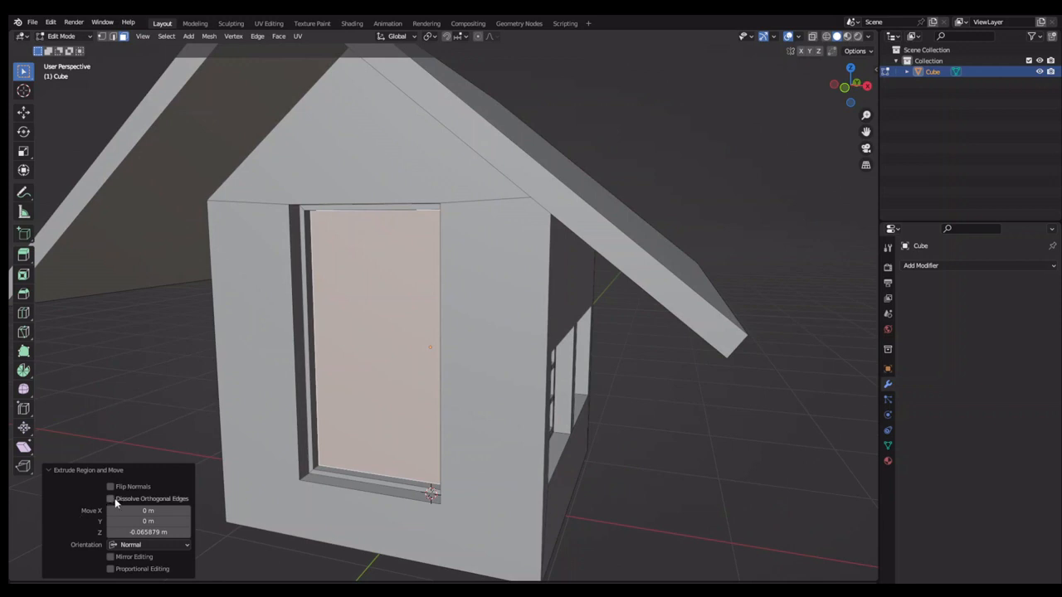
pyautogui.scroll(6, 356, 499)
pyautogui.moveTo(258, 472); pyautogui.dragTo(259, 467, button='middle')
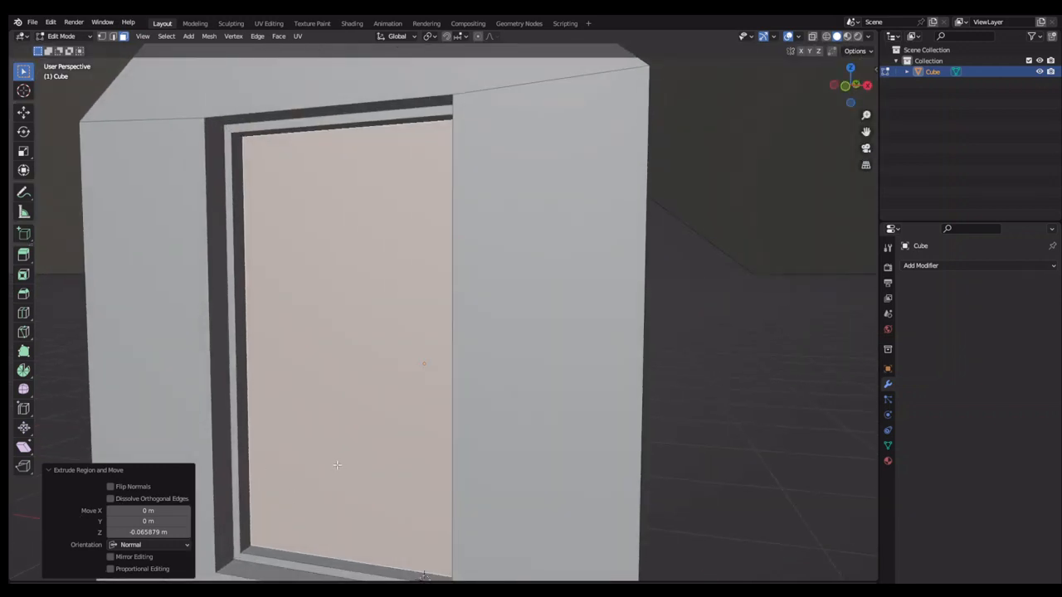
pyautogui.moveTo(337, 464); pyautogui.dragTo(410, 414, button='middle')
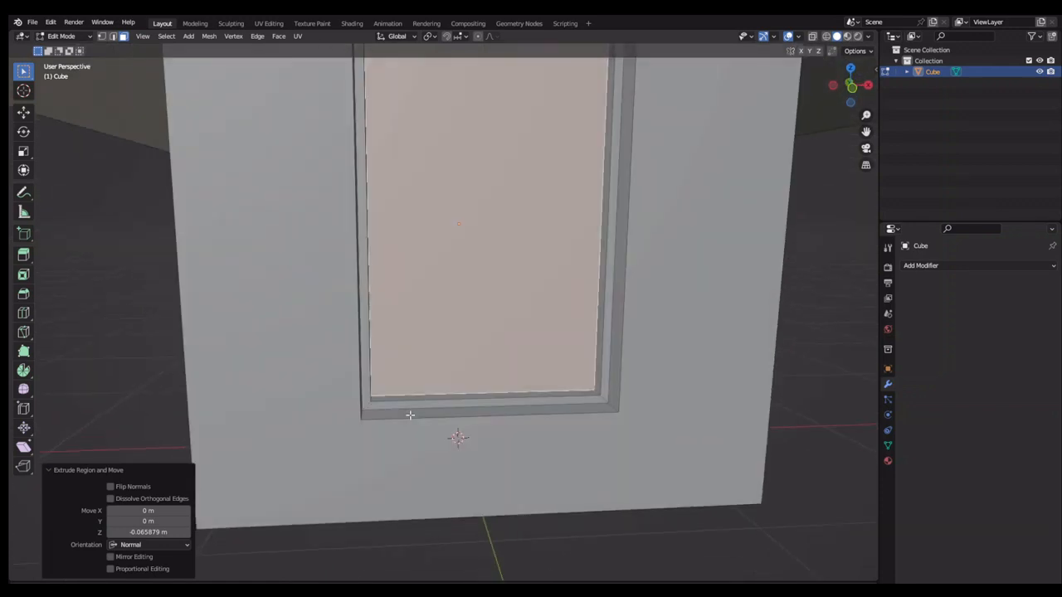
# Subdivide the recessed door face with 1 cut into four faces, and clear the selection
pyautogui.scroll(-5, 428, 413)
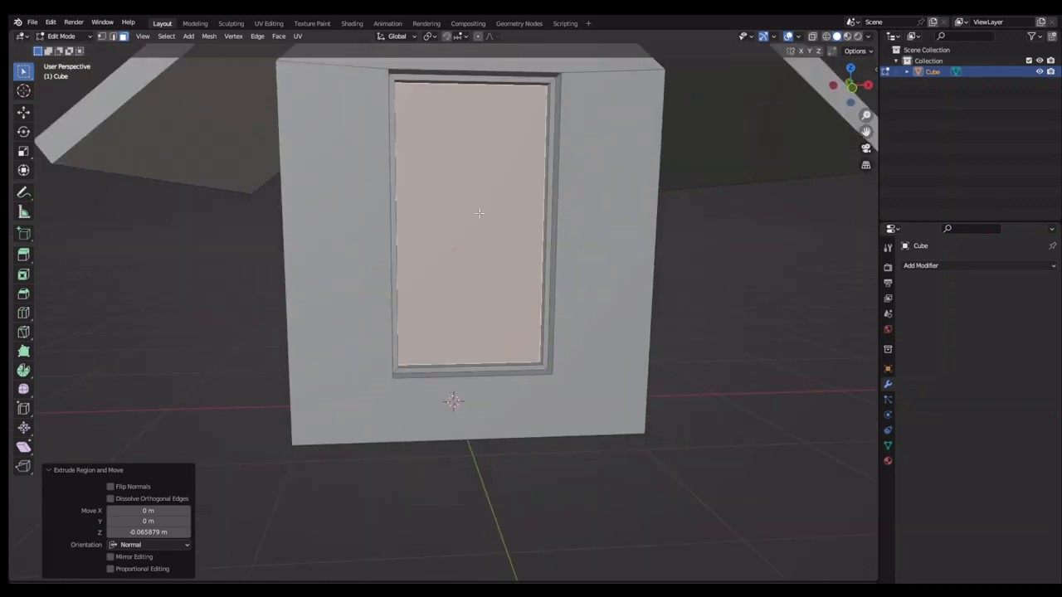
pyautogui.rightClick(469, 193)
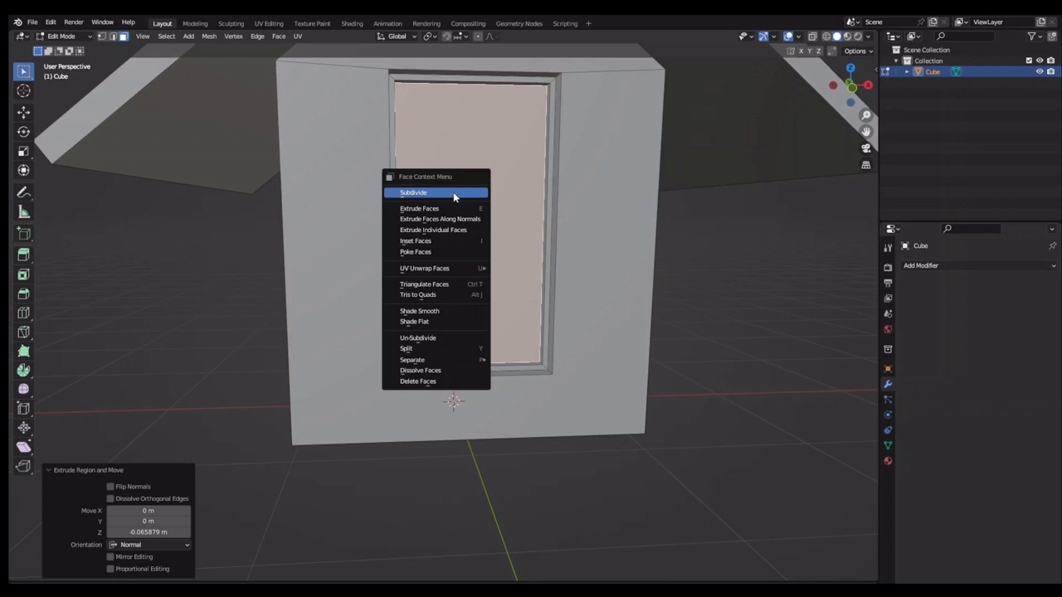
pyautogui.click(470, 192)
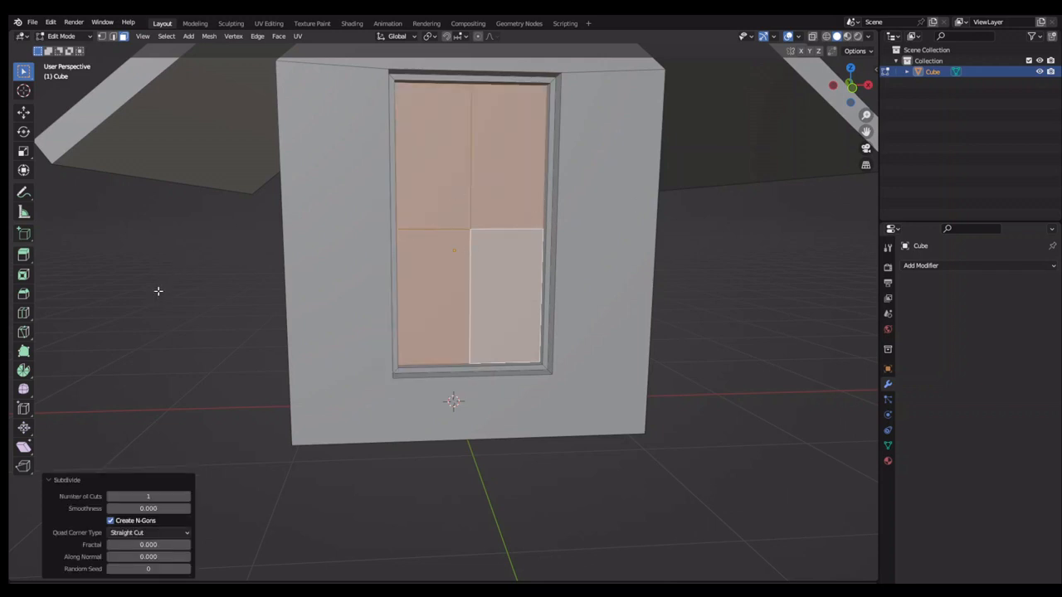
pyautogui.moveTo(159, 291); pyautogui.dragTo(143, 295, button='middle')
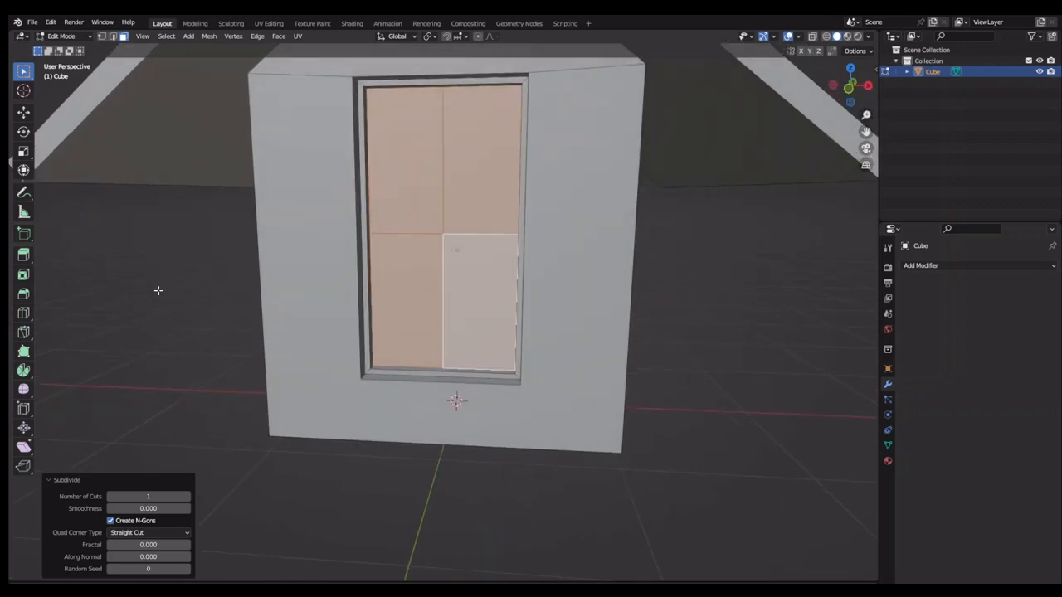
pyautogui.click(159, 291)
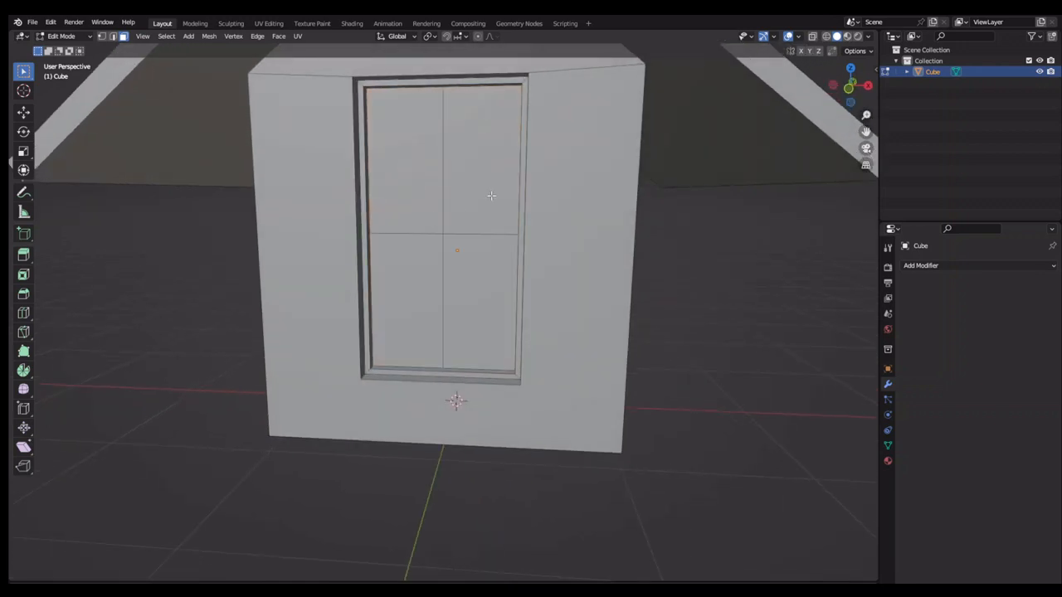
# Dissolve the two vertical centre edges of the door, keeping only the horizontal division between its halves
pyautogui.click(444, 187)
pyautogui.click(148, 206)
pyautogui.click(444, 177)
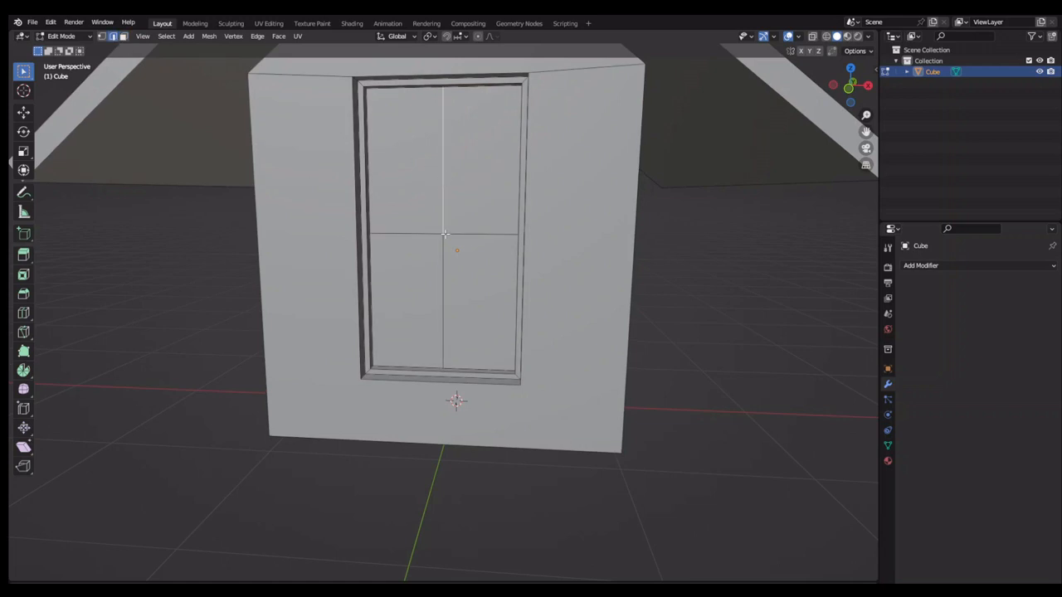
pyautogui.keyDown('shift'); pyautogui.click(442, 345); pyautogui.keyUp('shift')
pyautogui.rightClick(444, 346)
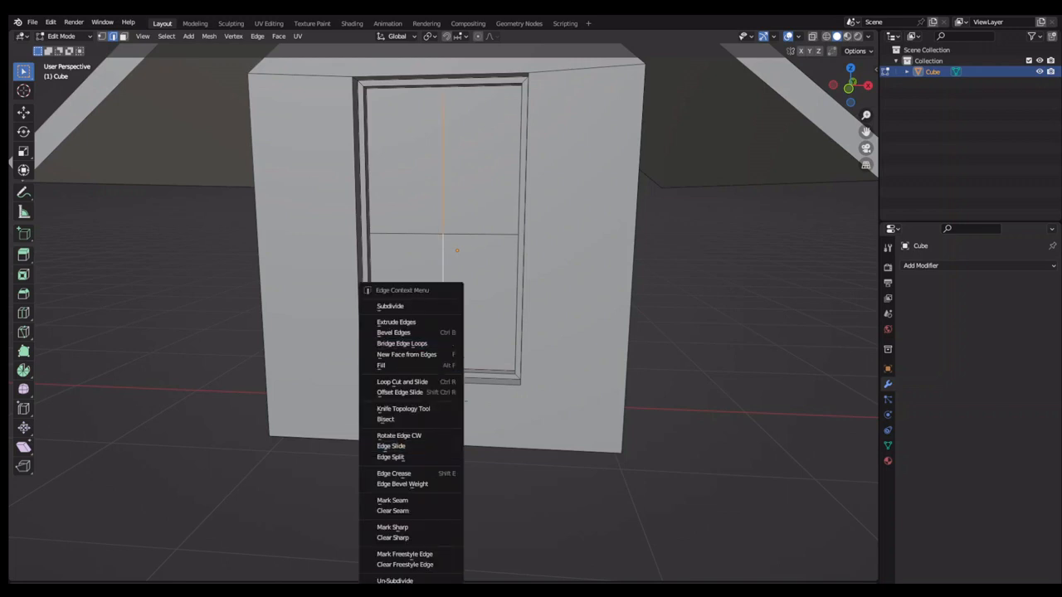
pyautogui.click(400, 591)
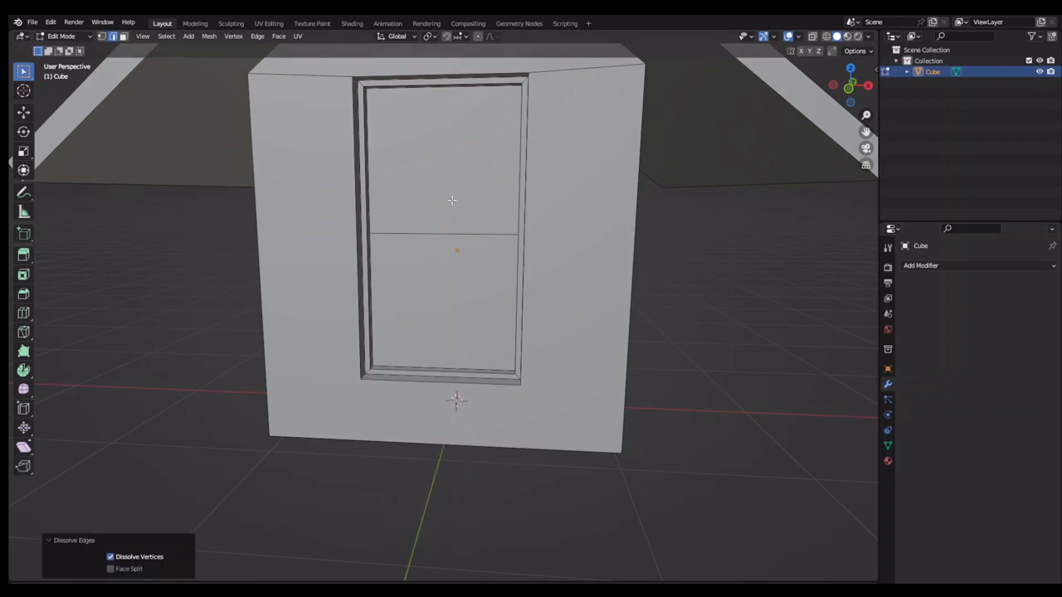
# Inset the upper and lower door faces individually to form a frame around each panel, and clear the selection
pyautogui.click(123, 37)
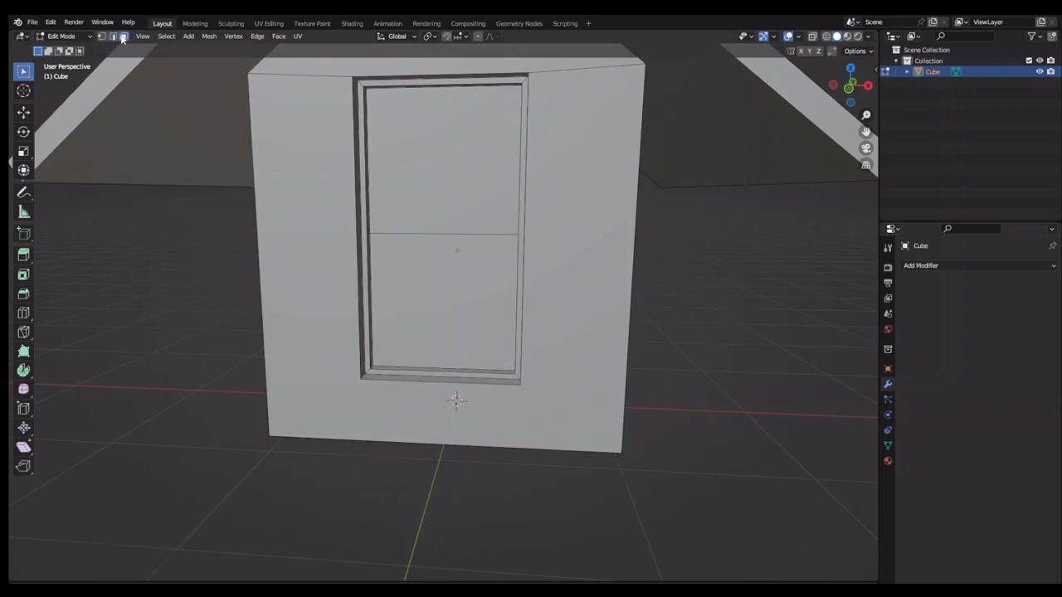
pyautogui.click(439, 140)
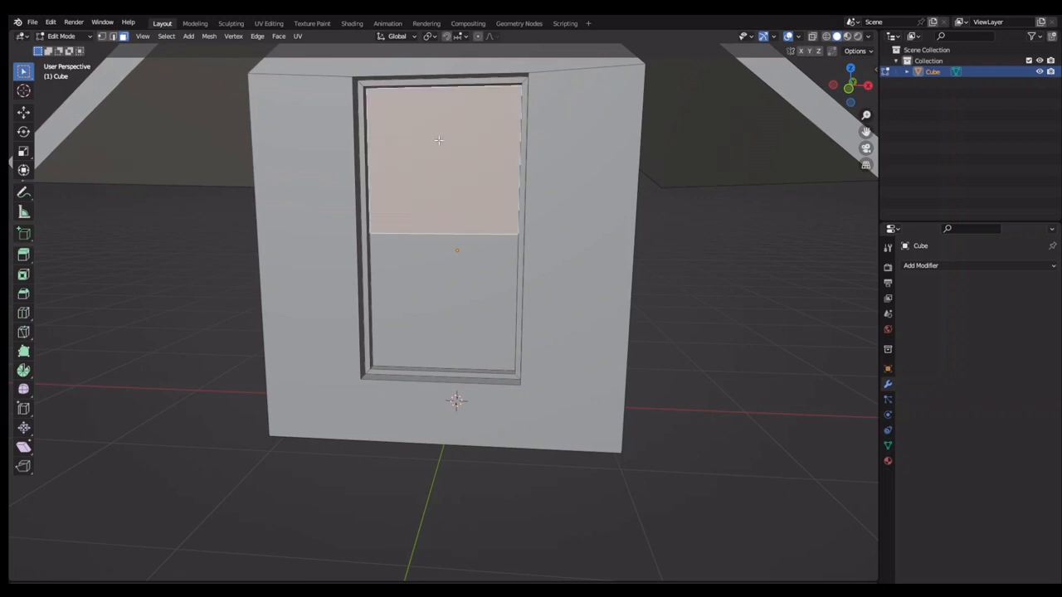
pyautogui.keyDown('shift'); pyautogui.click(442, 328); pyautogui.keyUp('shift')
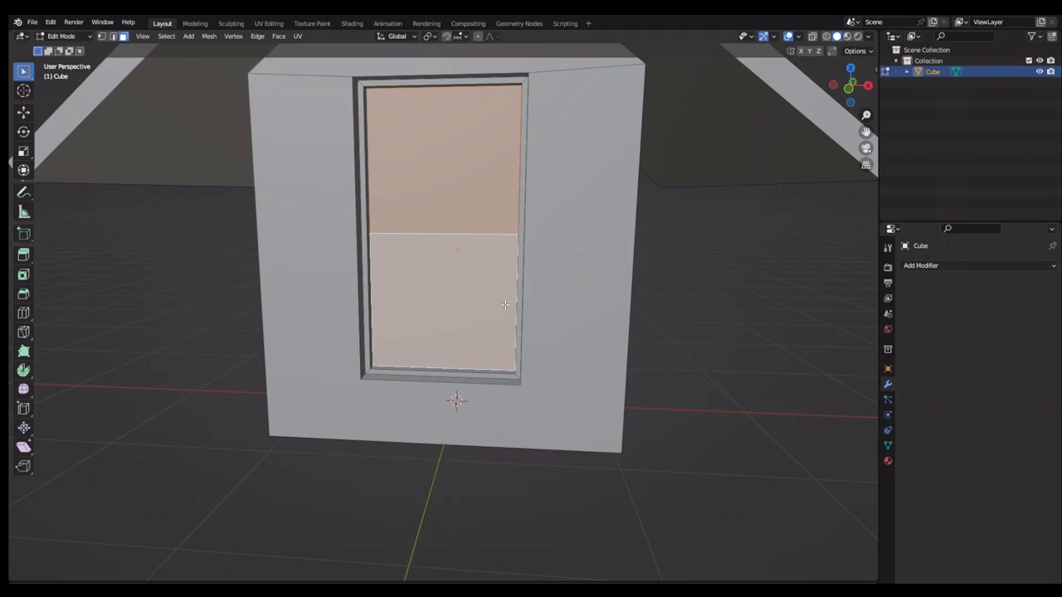
pyautogui.press('i')
pyautogui.press('i')
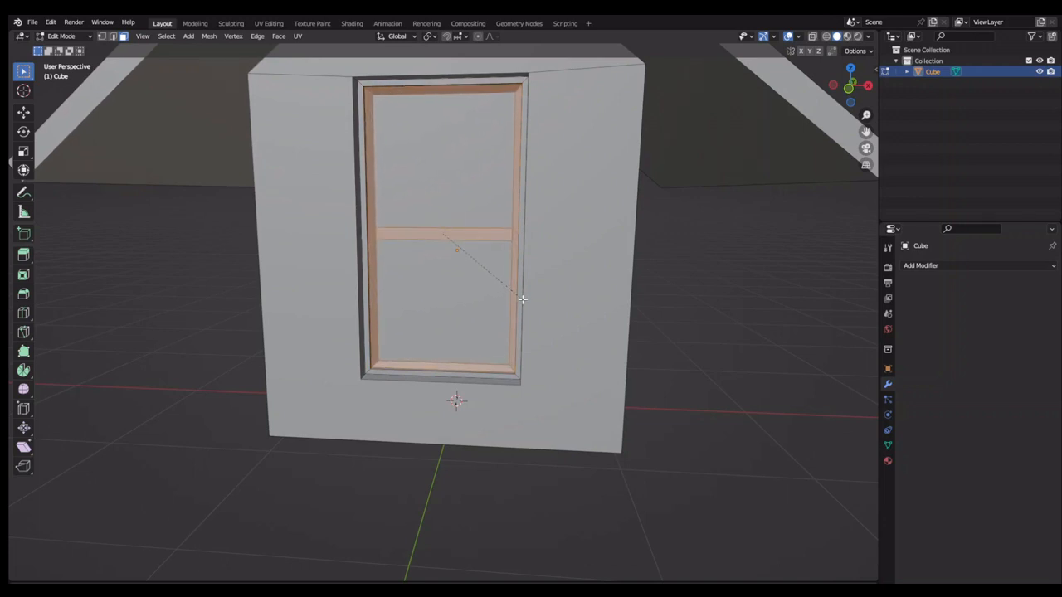
pyautogui.click(521, 298)
pyautogui.click(693, 270)
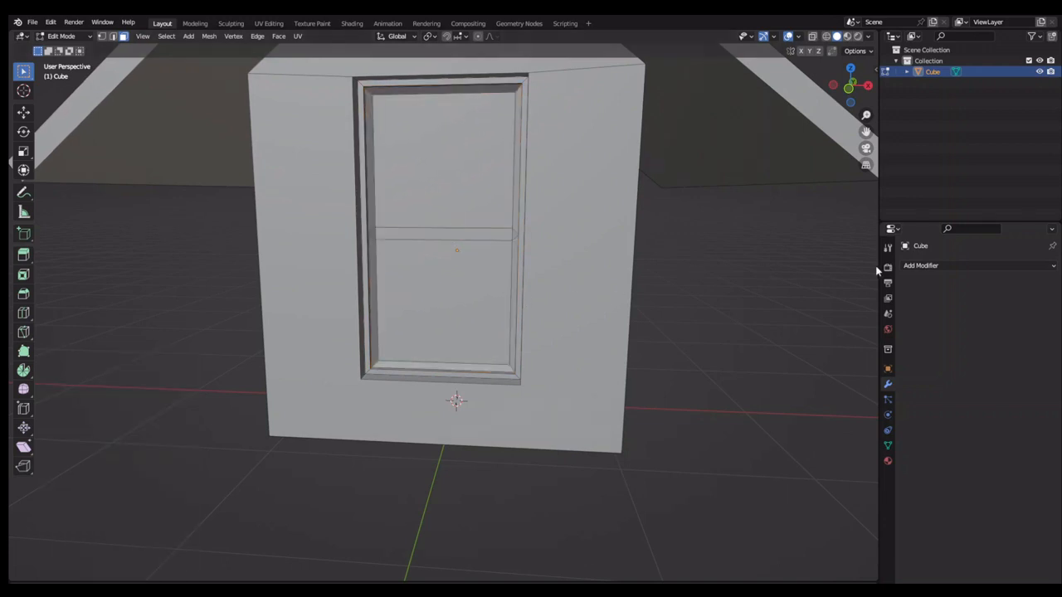
# Subdivide the upper door panel face with 2 cuts into a three-by-three grid
pyautogui.moveTo(876, 265); pyautogui.dragTo(11, 275, button='middle')
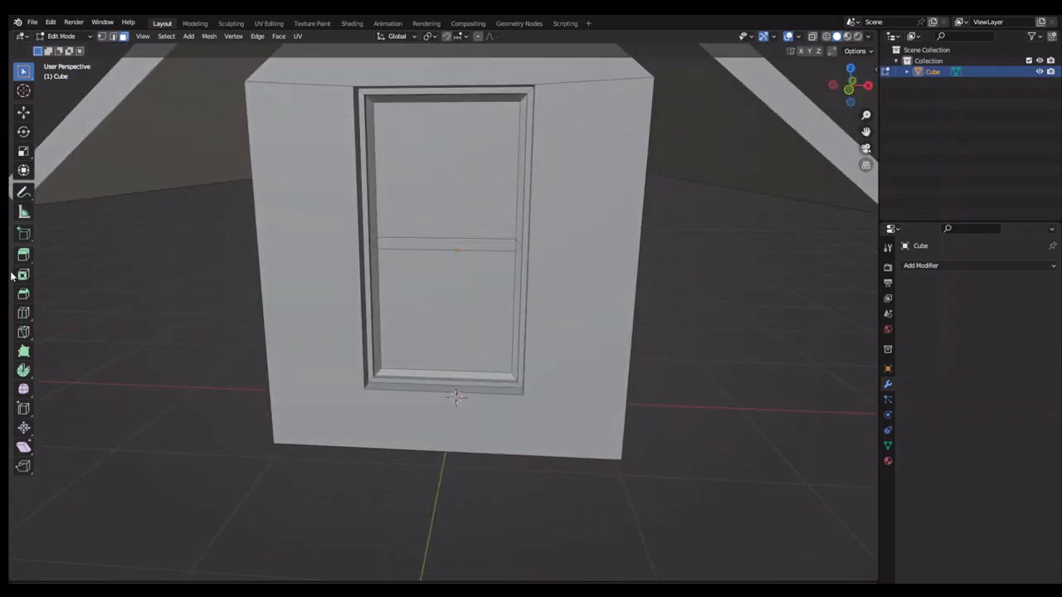
pyautogui.click(437, 159)
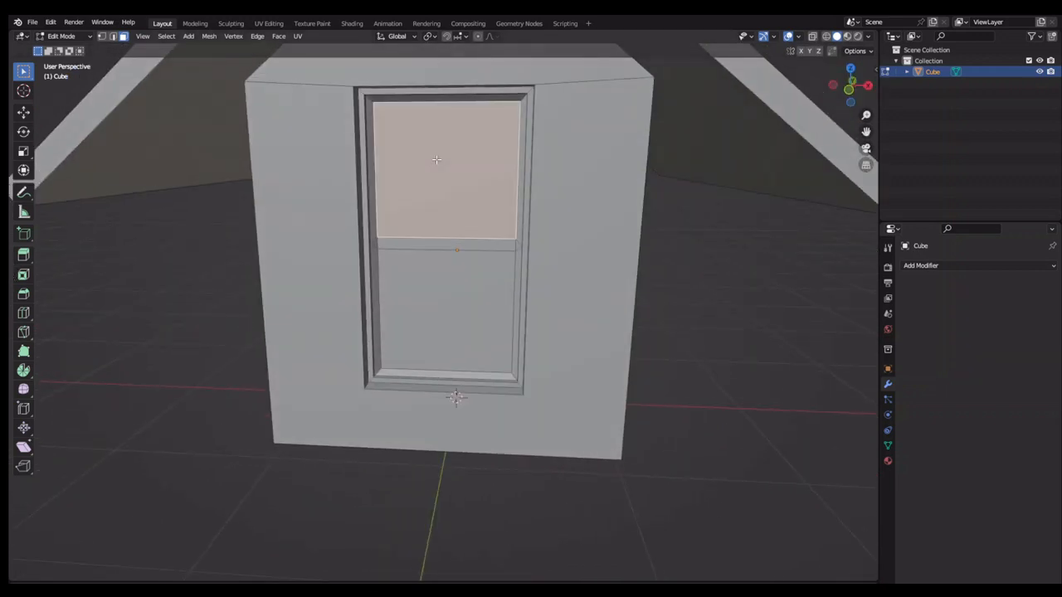
pyautogui.rightClick(436, 159)
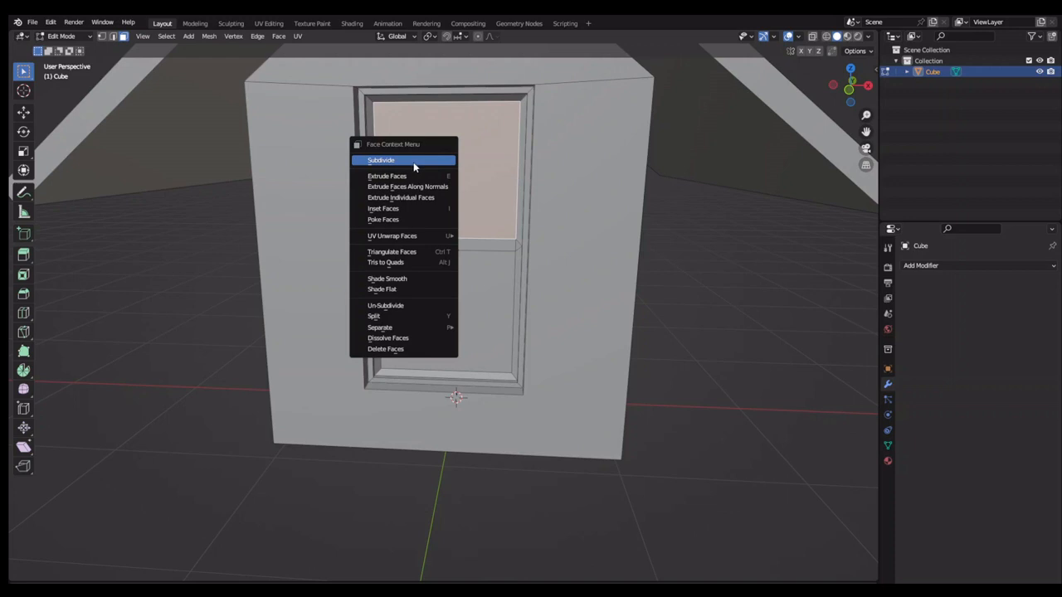
pyautogui.click(414, 160)
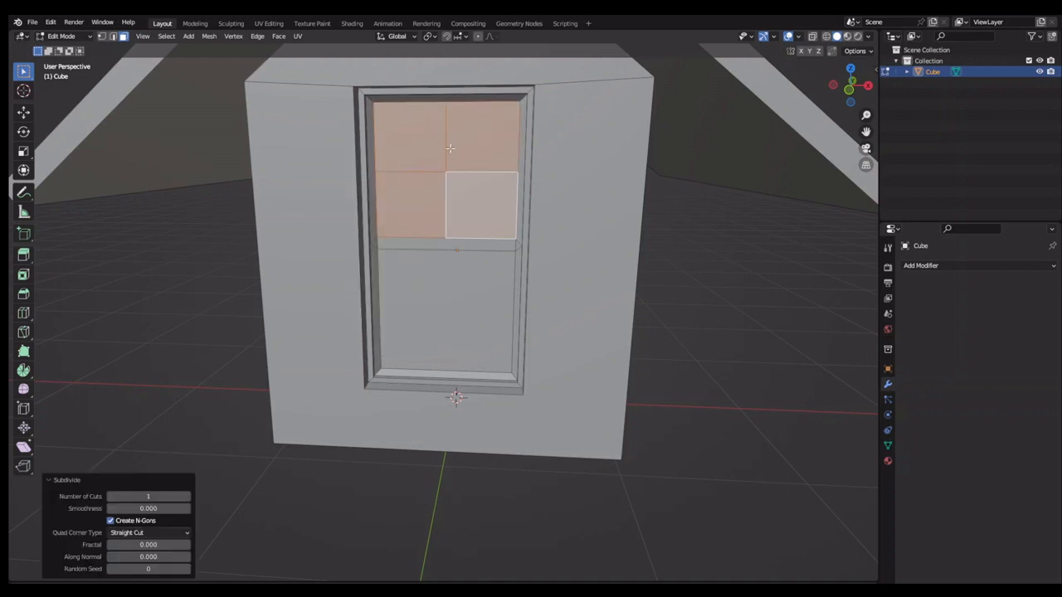
pyautogui.click(186, 497)
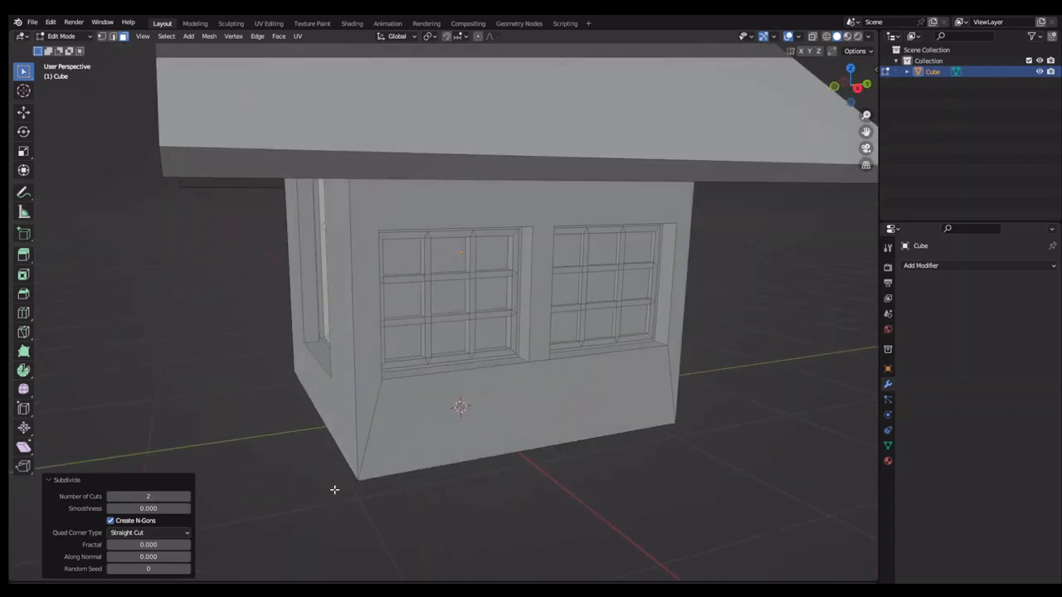
pyautogui.moveTo(332, 491); pyautogui.dragTo(276, 475, button='middle')
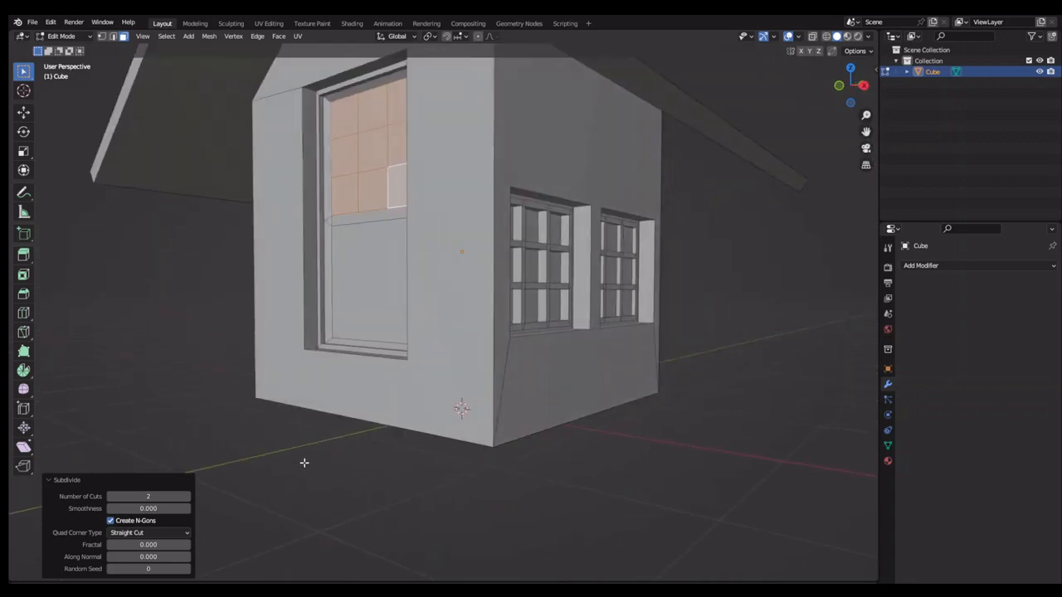
pyautogui.moveTo(304, 462); pyautogui.dragTo(344, 490, button='middle')
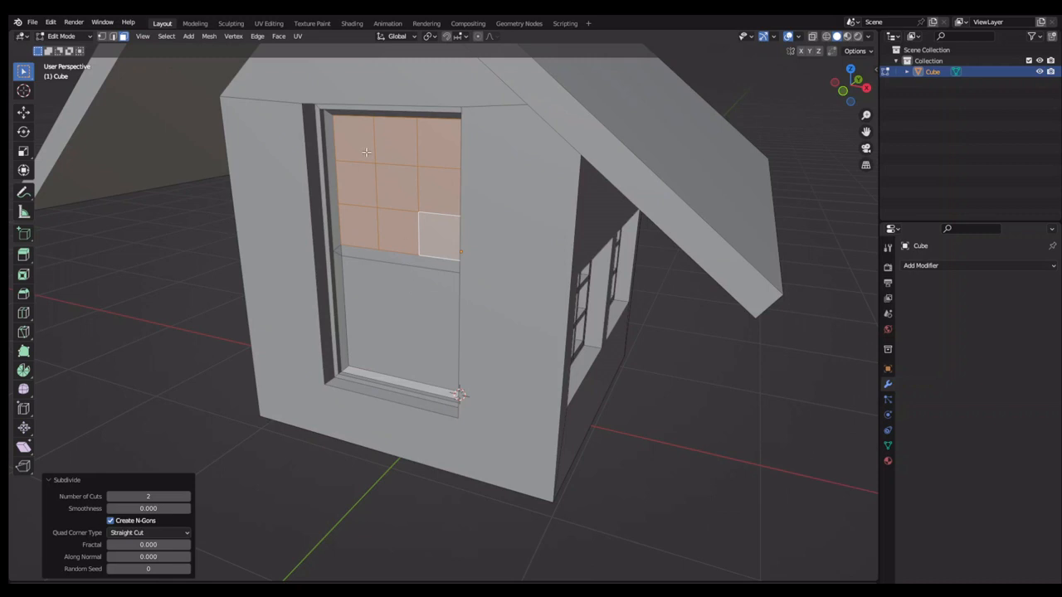
# Bevel the edges of the upper door grid to about 0.012 m with one segment, and clear the selection
pyautogui.press('i')
pyautogui.press('i')
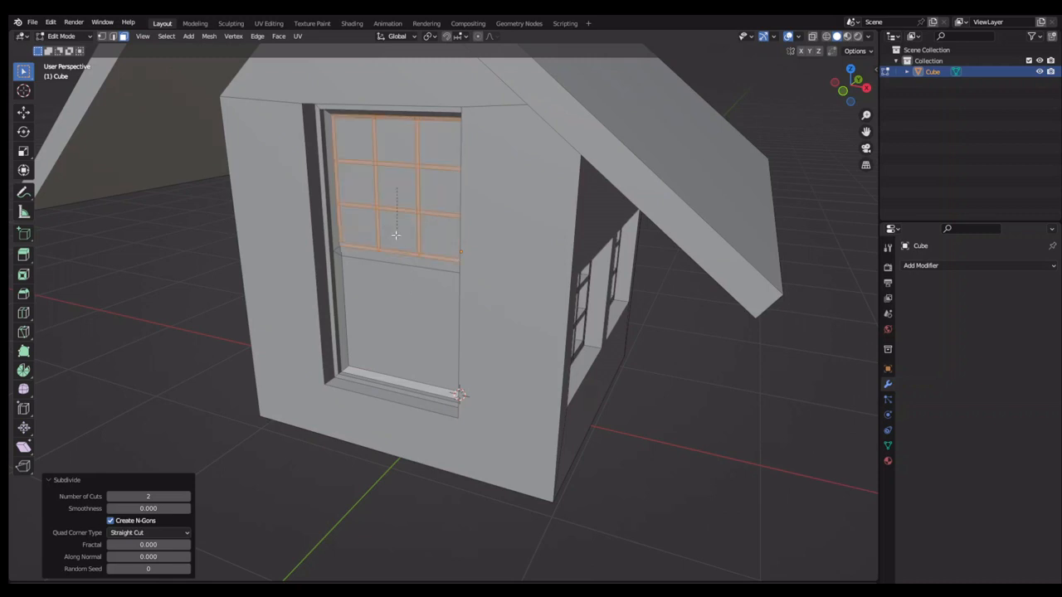
pyautogui.press('i')
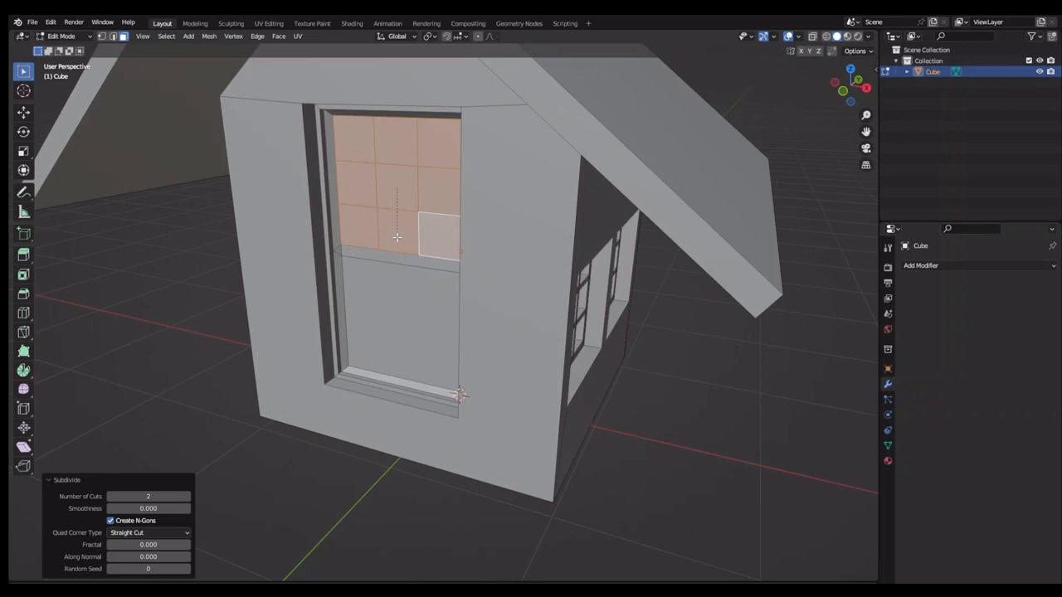
pyautogui.press('i')
pyautogui.press('i')
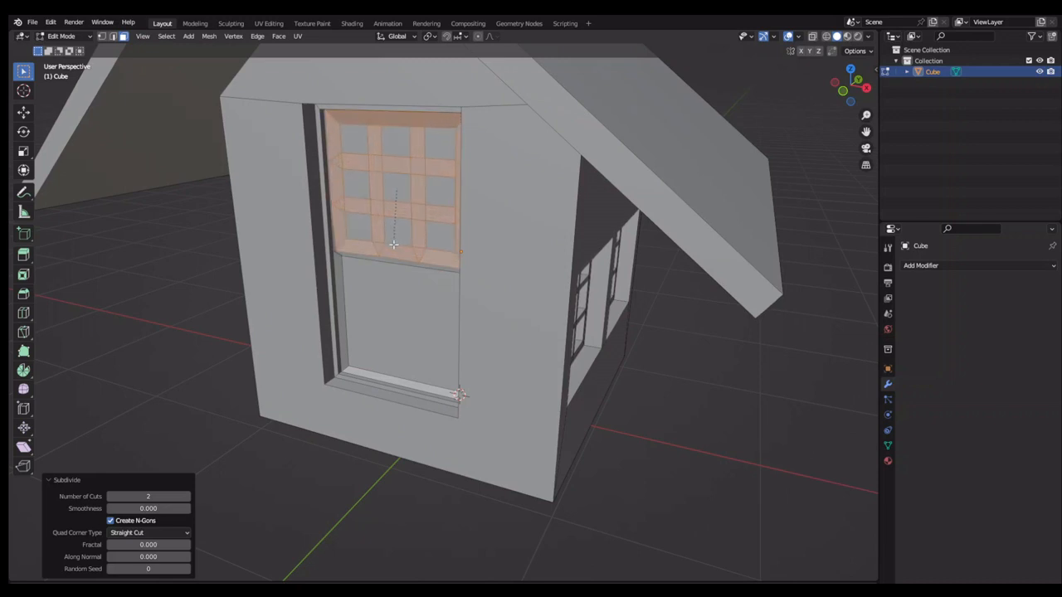
pyautogui.press('i')
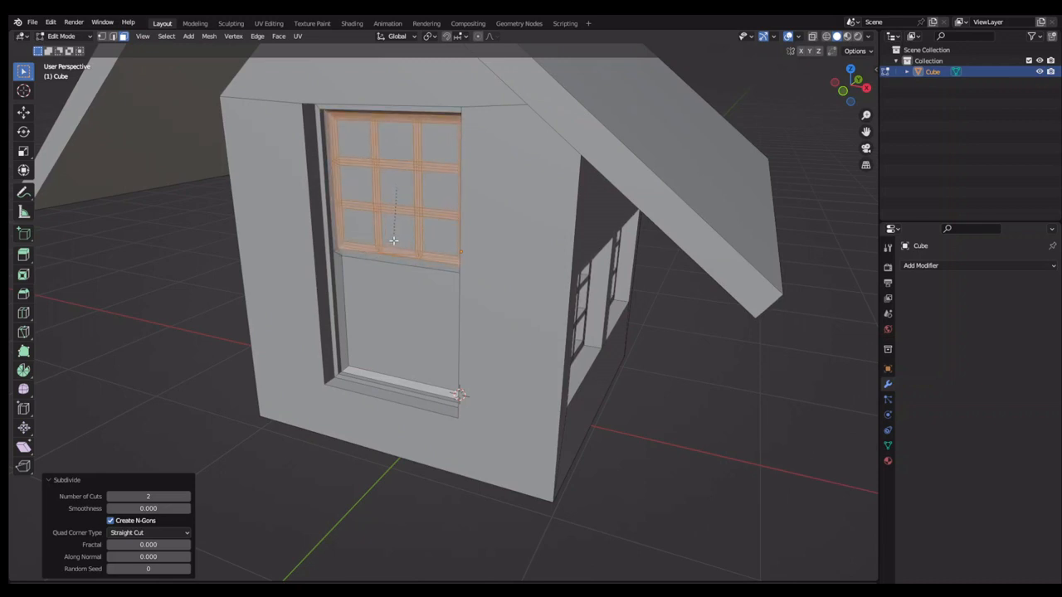
pyautogui.press('m')
pyautogui.press('m')
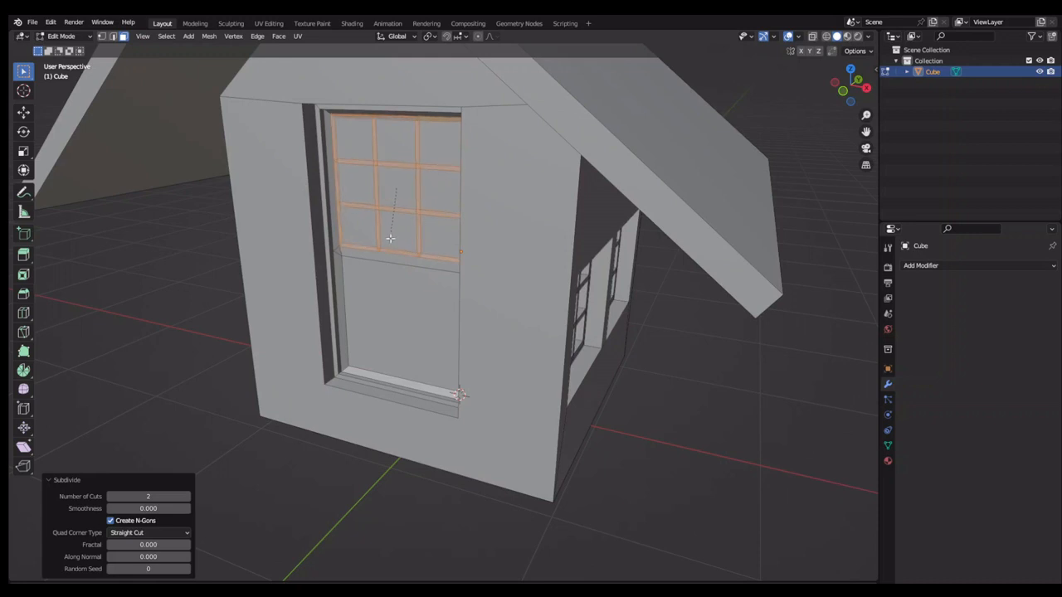
pyautogui.click(389, 238)
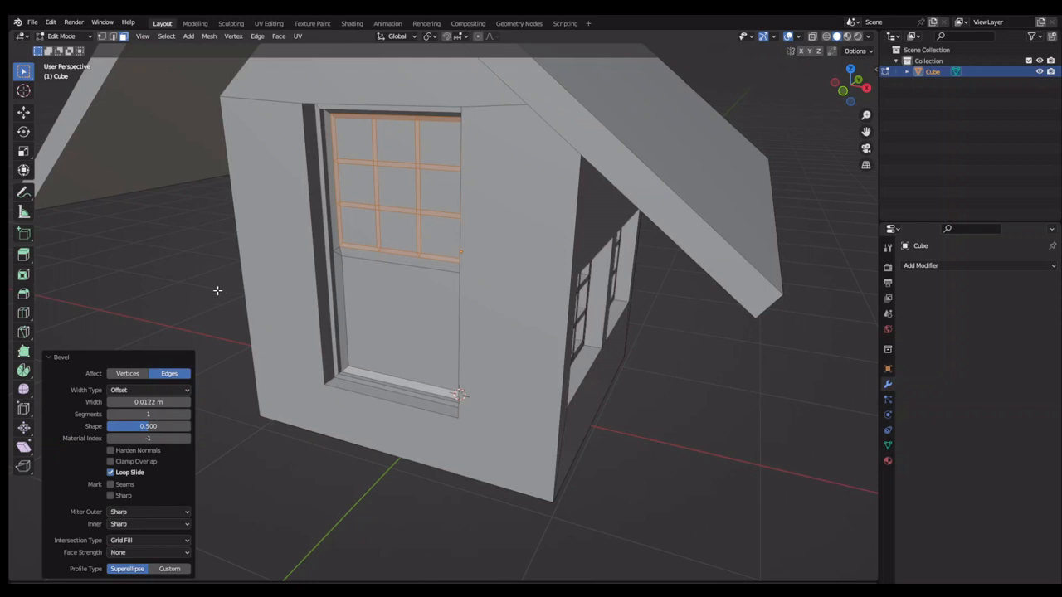
pyautogui.click(174, 282)
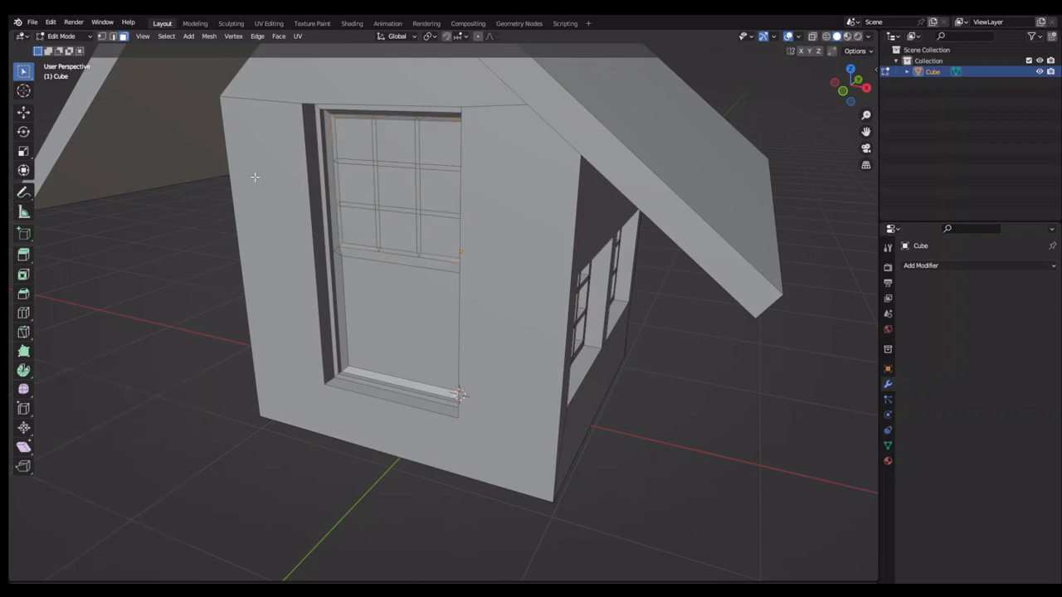
# Extrude the nine upper door panes inward about 0.064 m to leave raised grid bars, and clear the selection
pyautogui.click(346, 144)
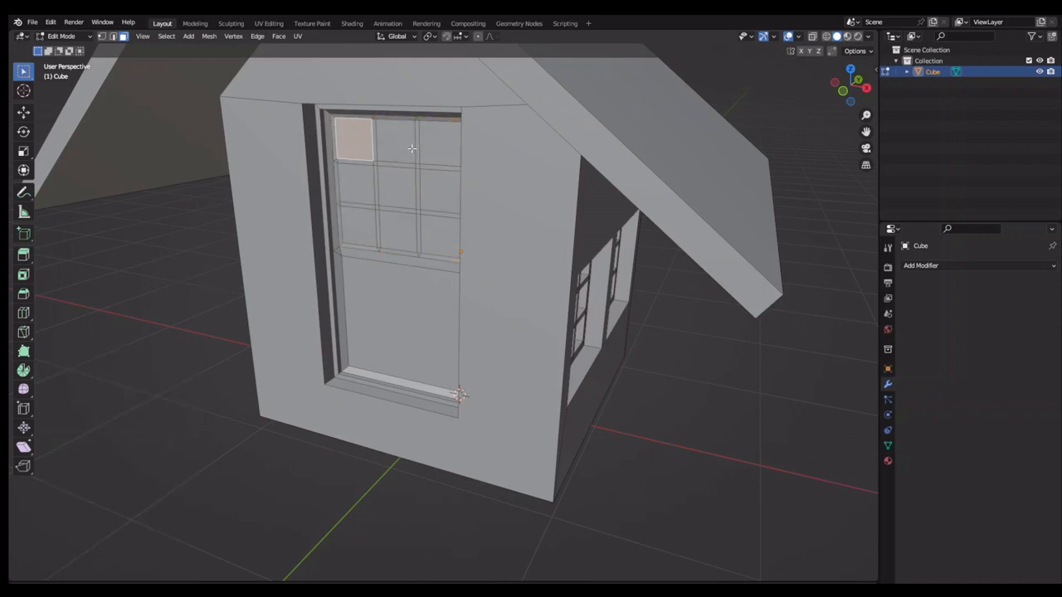
pyautogui.keyDown('shift'); pyautogui.click(417, 143); pyautogui.keyUp('shift')
pyautogui.keyDown('shift'); pyautogui.click(454, 141); pyautogui.keyUp('shift')
pyautogui.keyDown('shift'); pyautogui.click(446, 197); pyautogui.keyUp('shift')
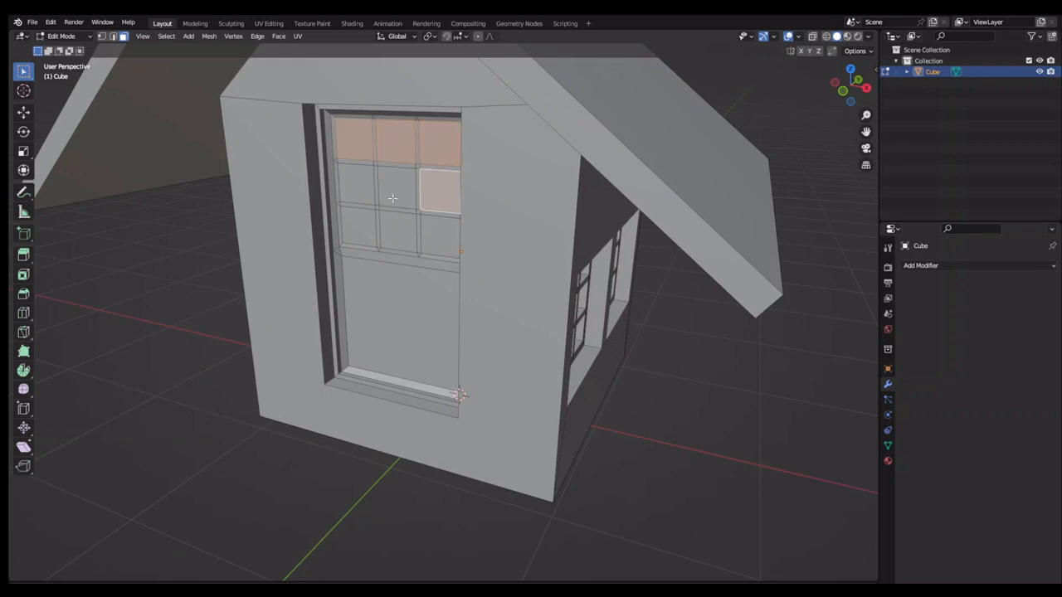
pyautogui.keyDown('shift'); pyautogui.click(394, 198); pyautogui.keyUp('shift')
pyautogui.keyDown('shift'); pyautogui.click(352, 187); pyautogui.keyUp('shift')
pyautogui.keyDown('shift'); pyautogui.click(357, 225); pyautogui.keyUp('shift')
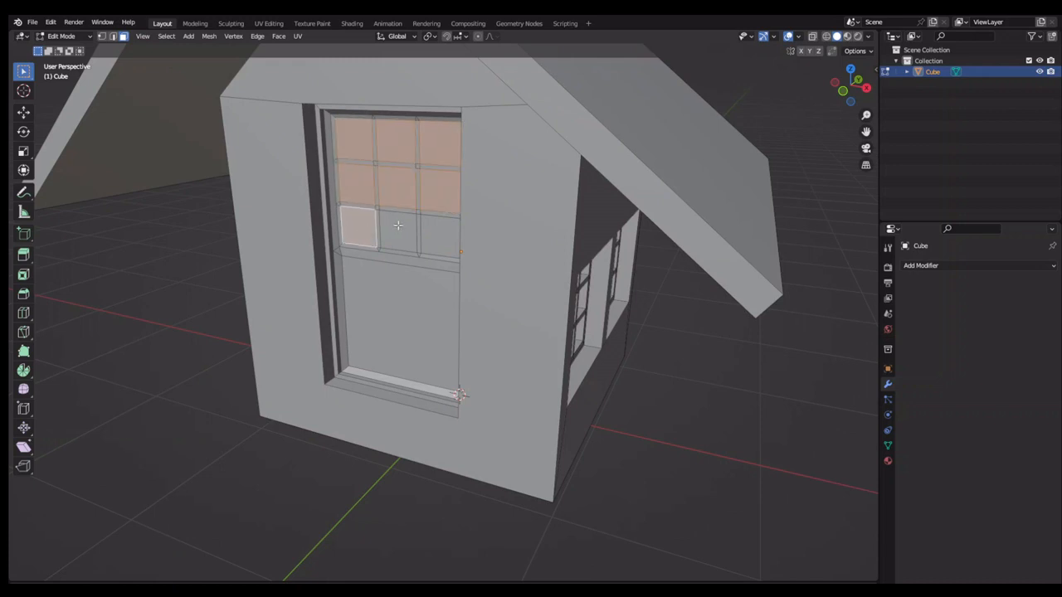
pyautogui.keyDown('shift'); pyautogui.click(396, 228); pyautogui.keyUp('shift')
pyautogui.keyDown('shift'); pyautogui.click(452, 230); pyautogui.keyUp('shift')
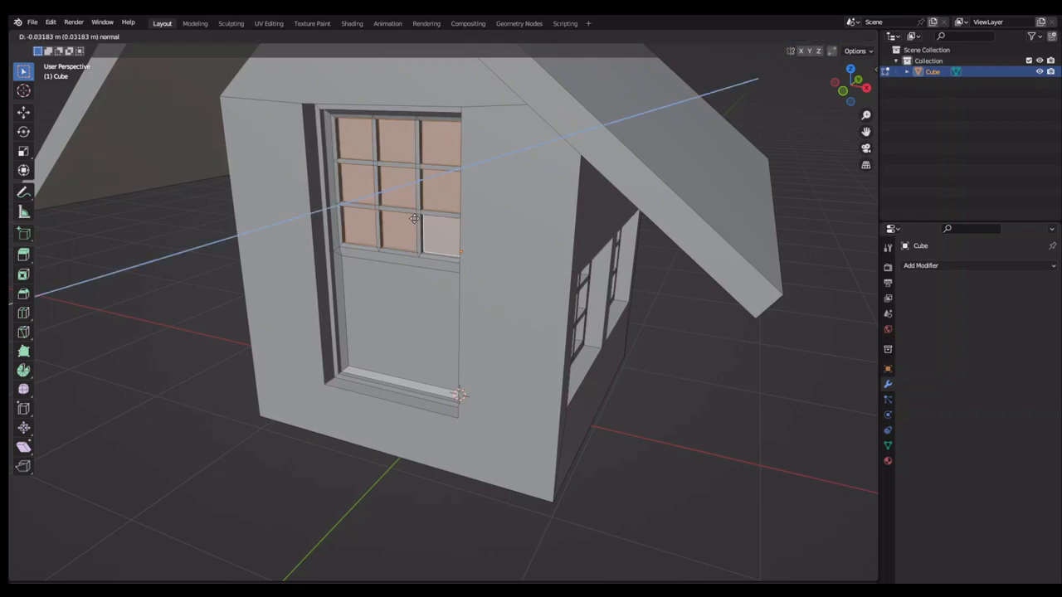
pyautogui.press('e')
pyautogui.click(417, 217)
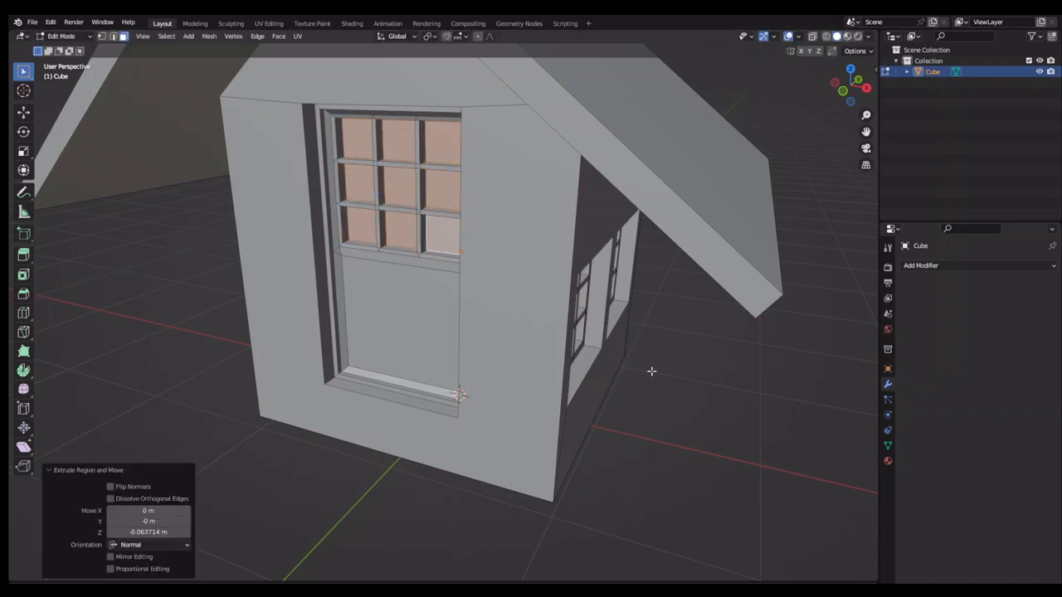
pyautogui.click(702, 394)
# Inset the lower door panel by about 0.036 m and extrude it inward about 0.084 m
pyautogui.scroll(-2, 701, 394)
pyautogui.moveTo(701, 393); pyautogui.dragTo(725, 377, button='middle')
pyautogui.scroll(1, 725, 377)
pyautogui.scroll(2, 725, 377)
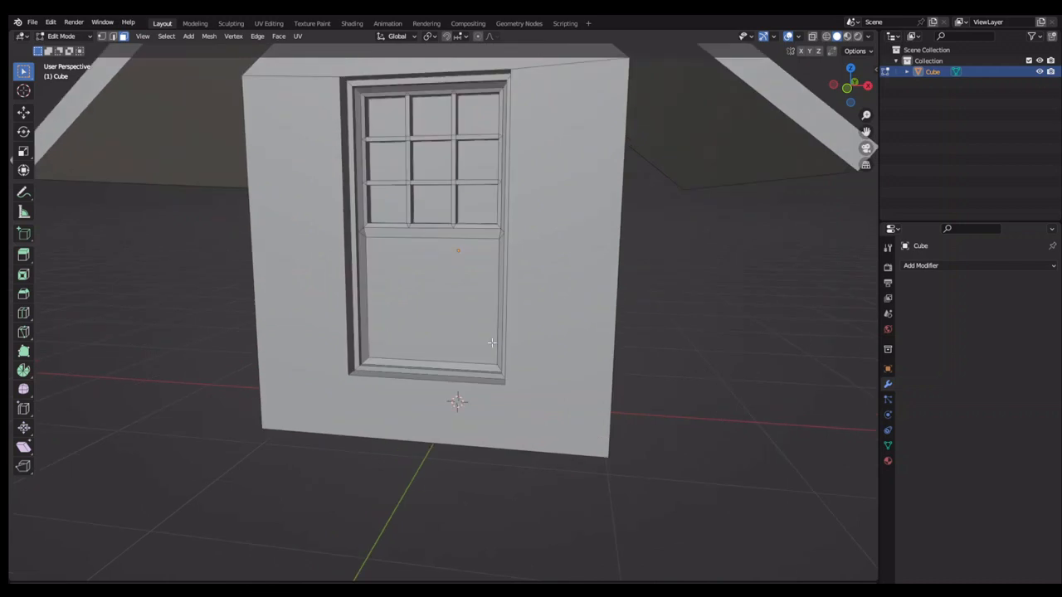
pyautogui.click(462, 316)
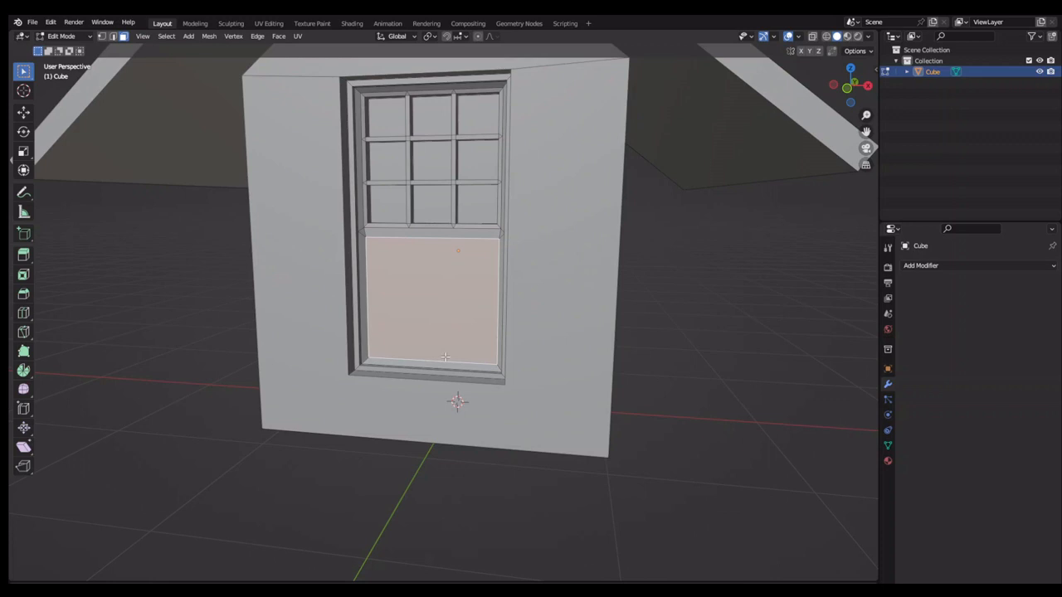
pyautogui.press('i')
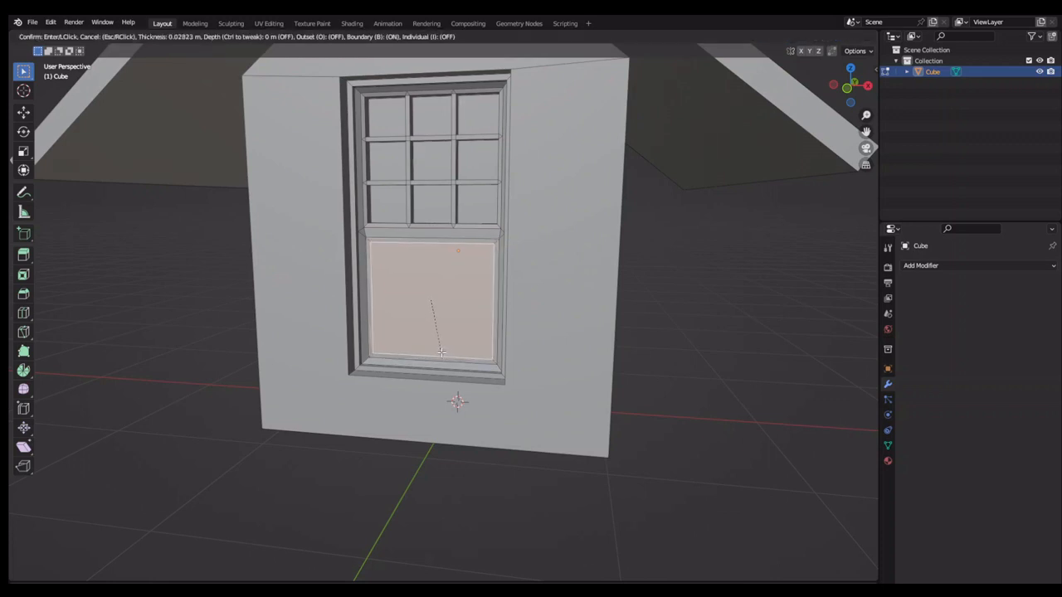
pyautogui.click(439, 352)
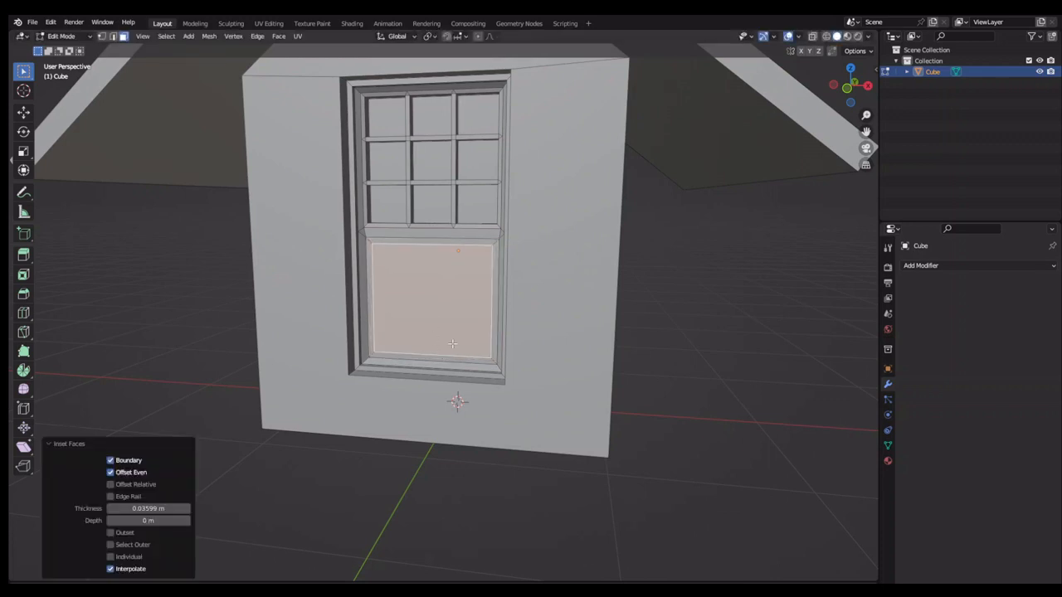
pyautogui.press('e')
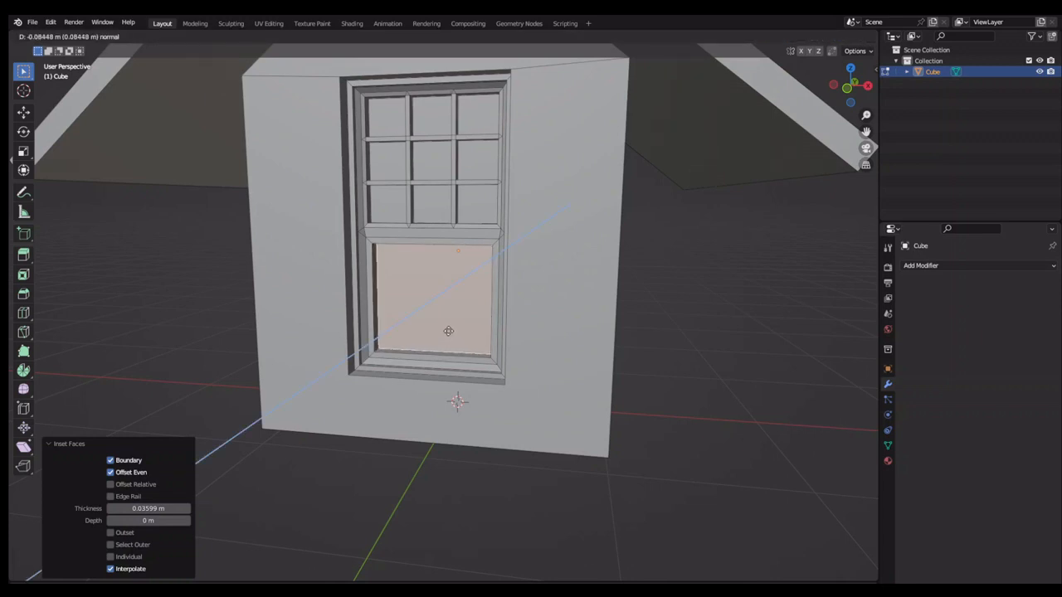
pyautogui.click(448, 330)
pyautogui.click(728, 303)
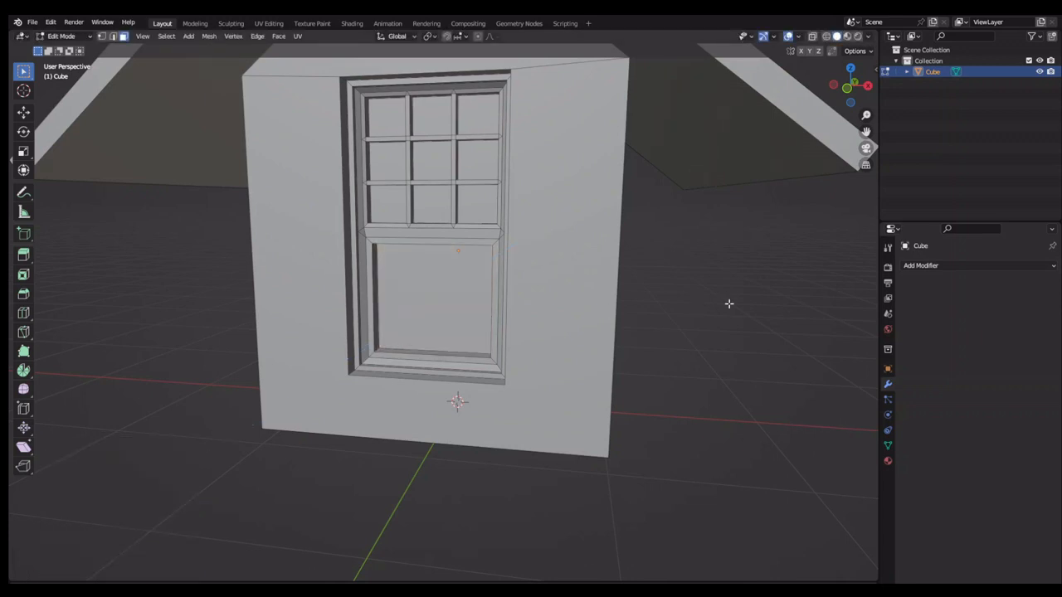
# Select the inner face at the top of the door recess and view the house from the front
pyautogui.moveTo(729, 304); pyautogui.dragTo(728, 335, button='middle')
pyautogui.scroll(-3, 733, 296)
pyautogui.scroll(4, 630, 481)
pyautogui.moveTo(645, 479); pyautogui.dragTo(711, 445, button='middle')
pyautogui.scroll(-2, 706, 455)
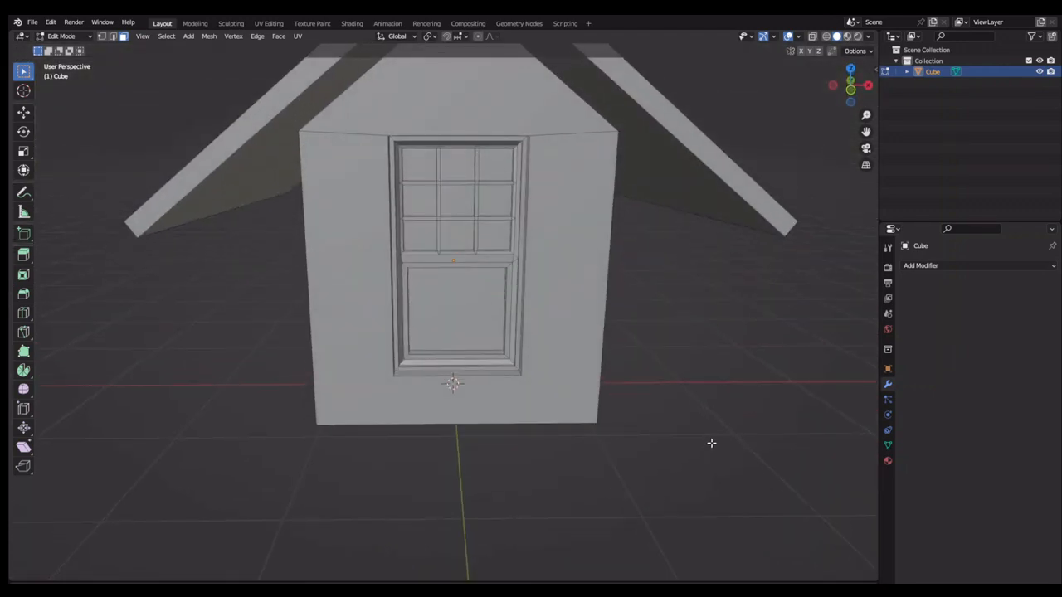
pyautogui.moveTo(766, 419); pyautogui.dragTo(760, 412, button='middle')
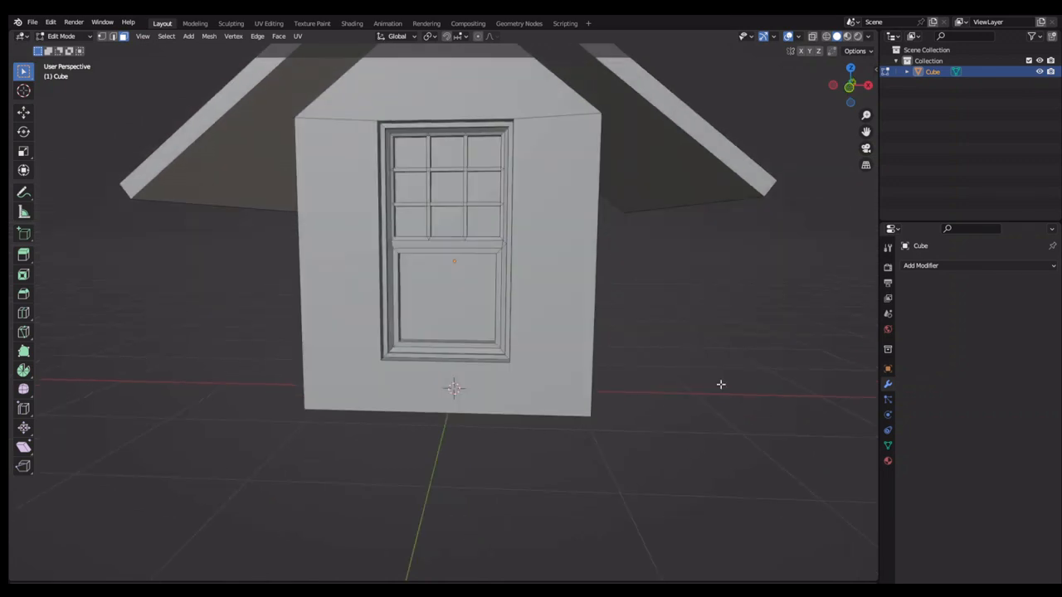
pyautogui.scroll(4, 479, 113)
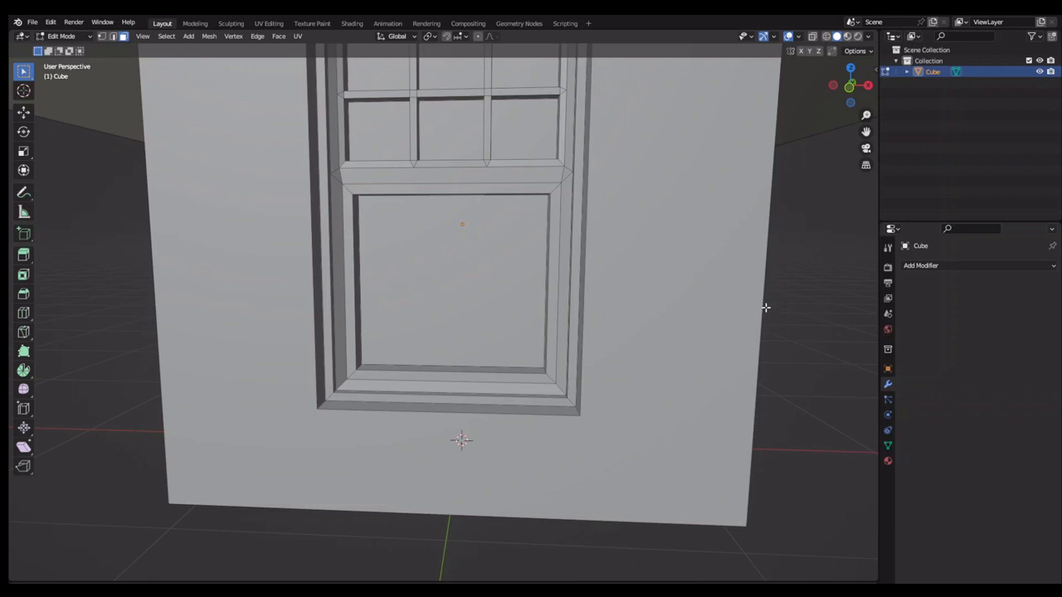
pyautogui.scroll(-3, 763, 315)
pyautogui.moveTo(761, 324); pyautogui.dragTo(730, 508, button='middle')
pyautogui.scroll(2, 730, 508)
pyautogui.moveTo(599, 443); pyautogui.dragTo(601, 428, button='middle')
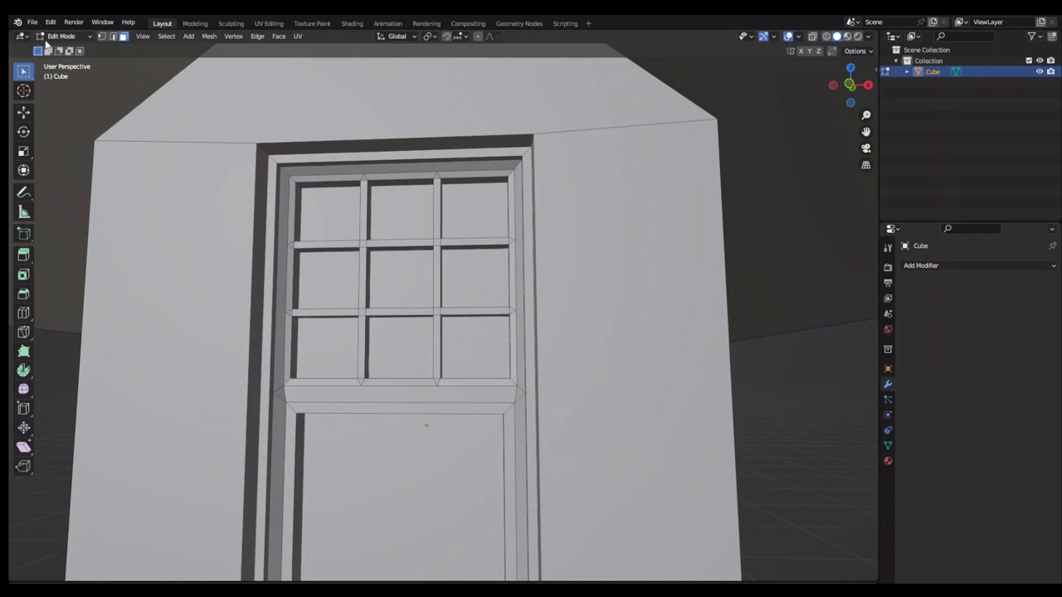
pyautogui.click(436, 143)
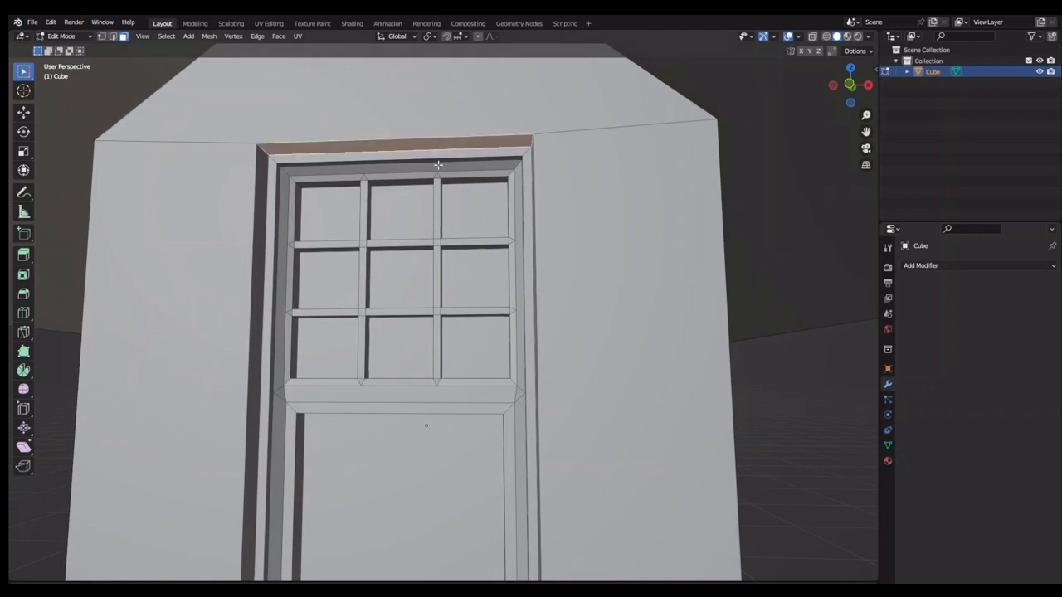
pyautogui.press('KP_1')
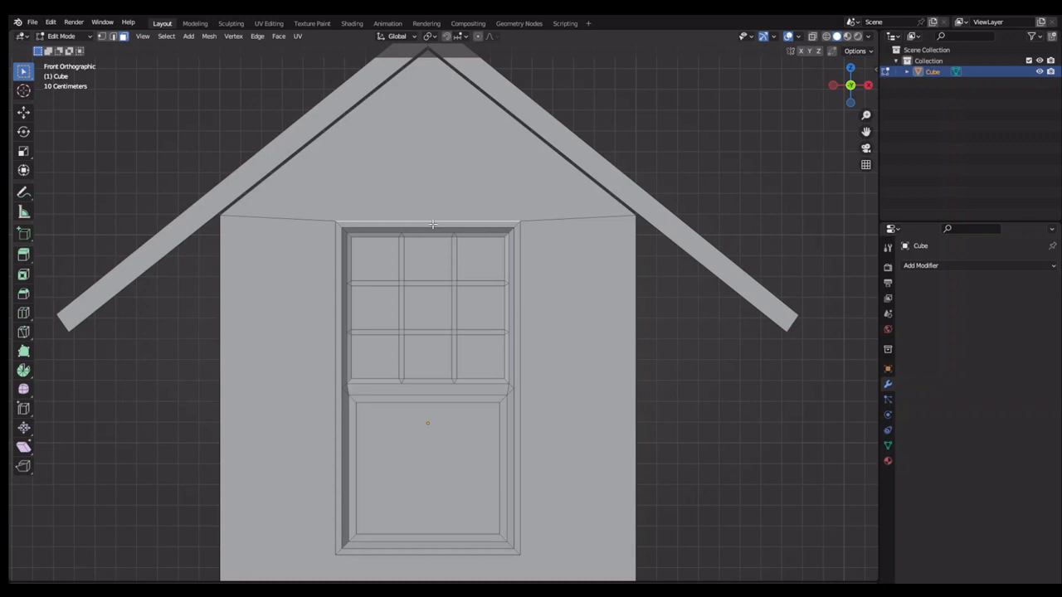
pyautogui.press('g')
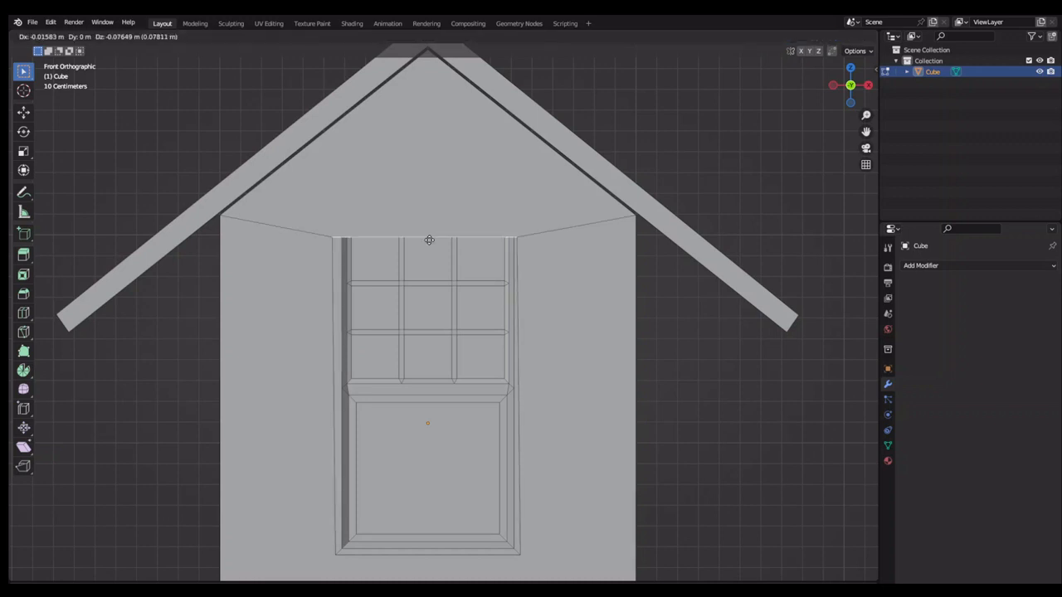
pyautogui.click(428, 240)
pyautogui.hotkey('ctrl', 'z')
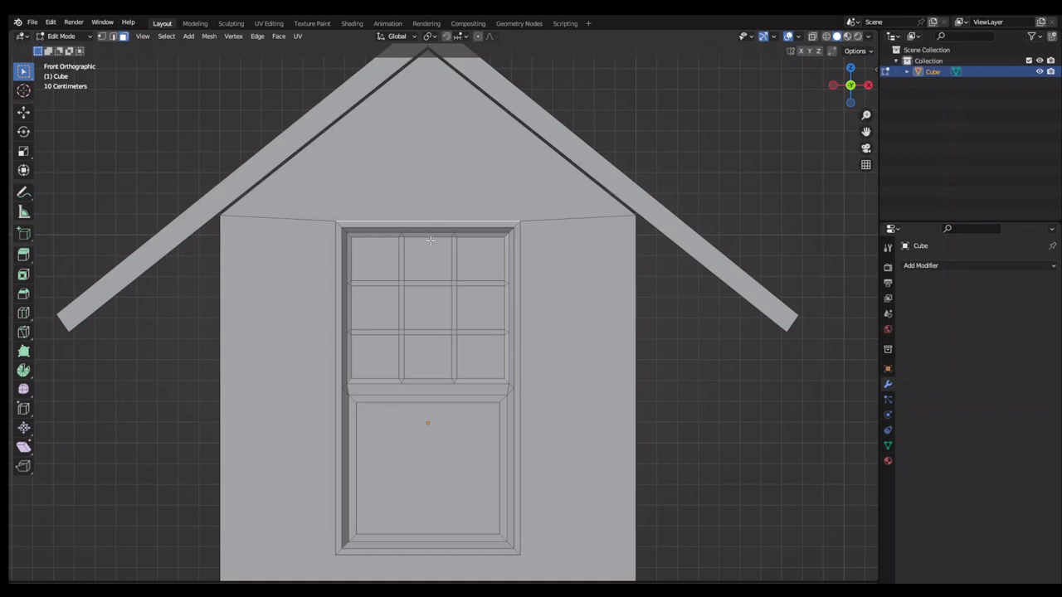
# Duplicate the top recess face about 0.108 m downward and scale the copy by 1.287 along Z
pyautogui.press('g')
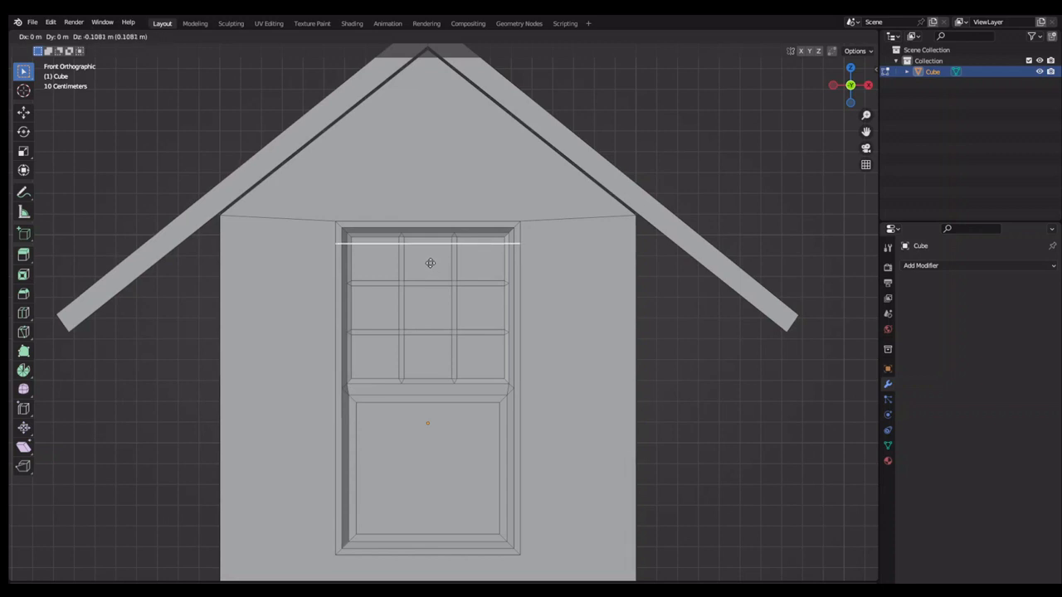
pyautogui.click(430, 263)
pyautogui.scroll(2, 574, 284)
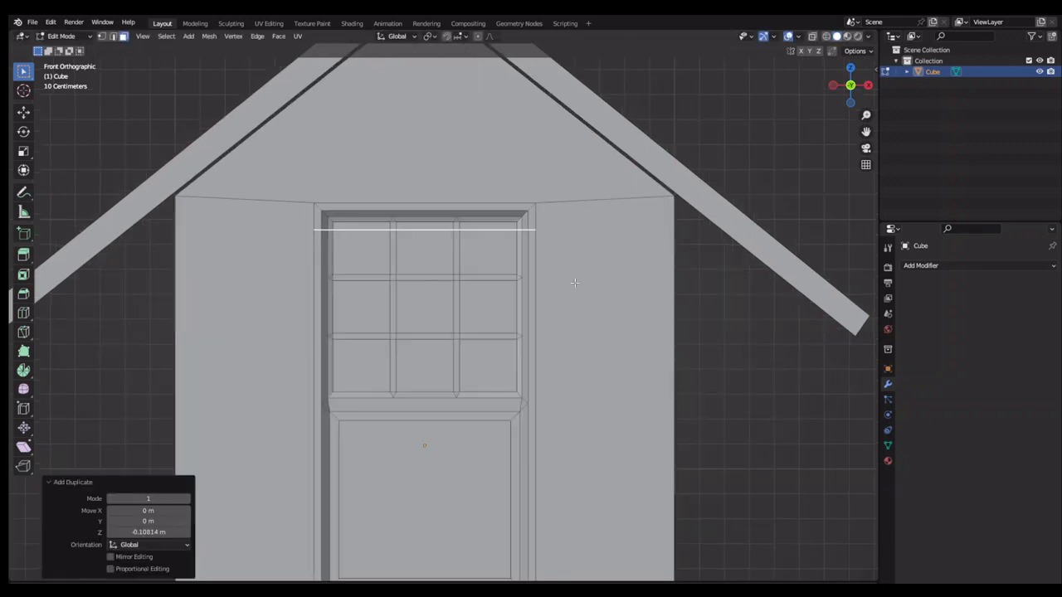
pyautogui.press('s')
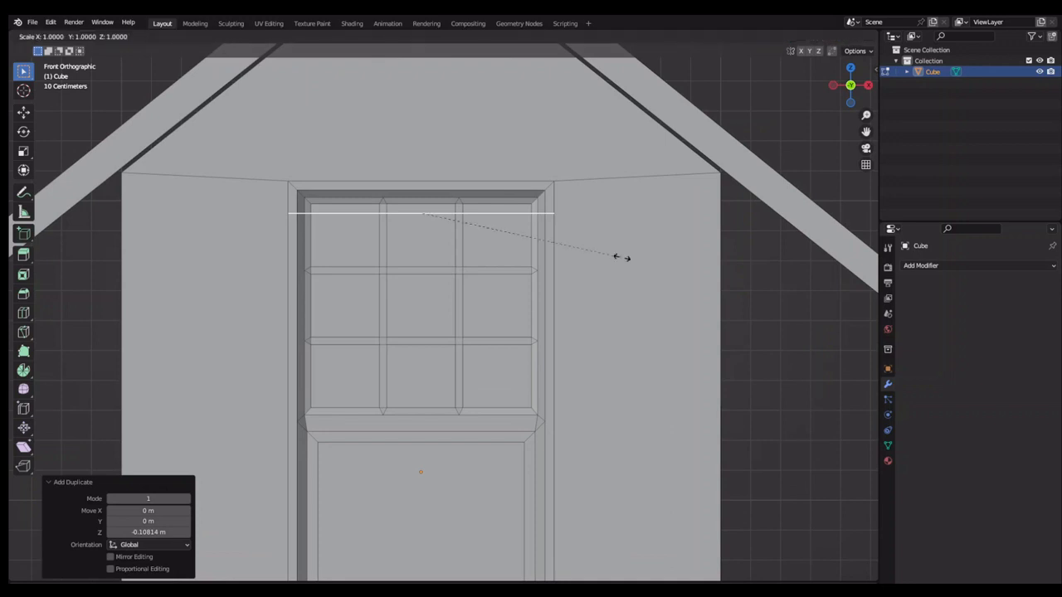
pyautogui.press('z')
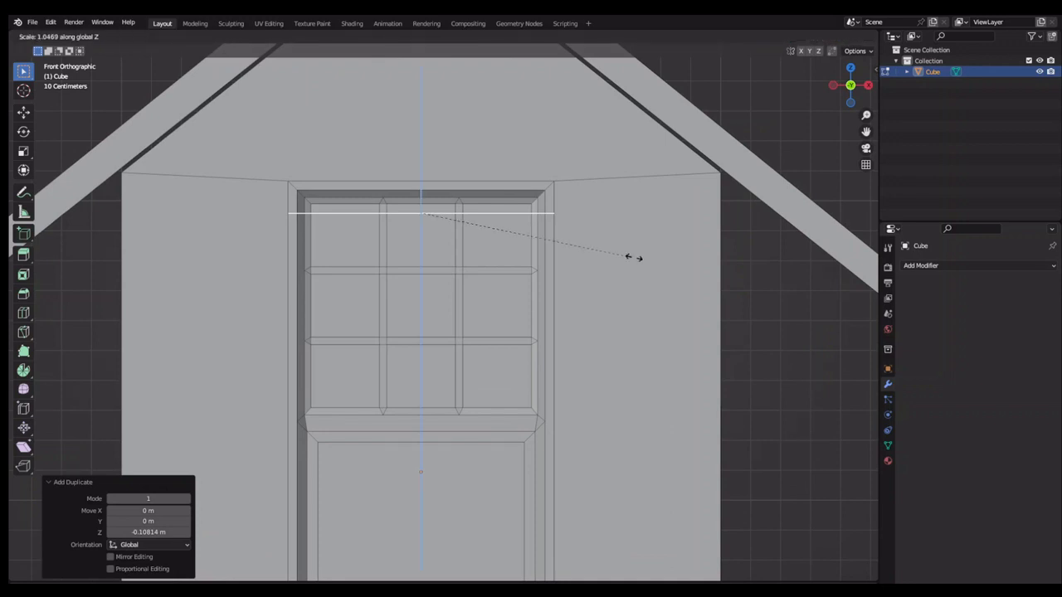
pyautogui.click(679, 255)
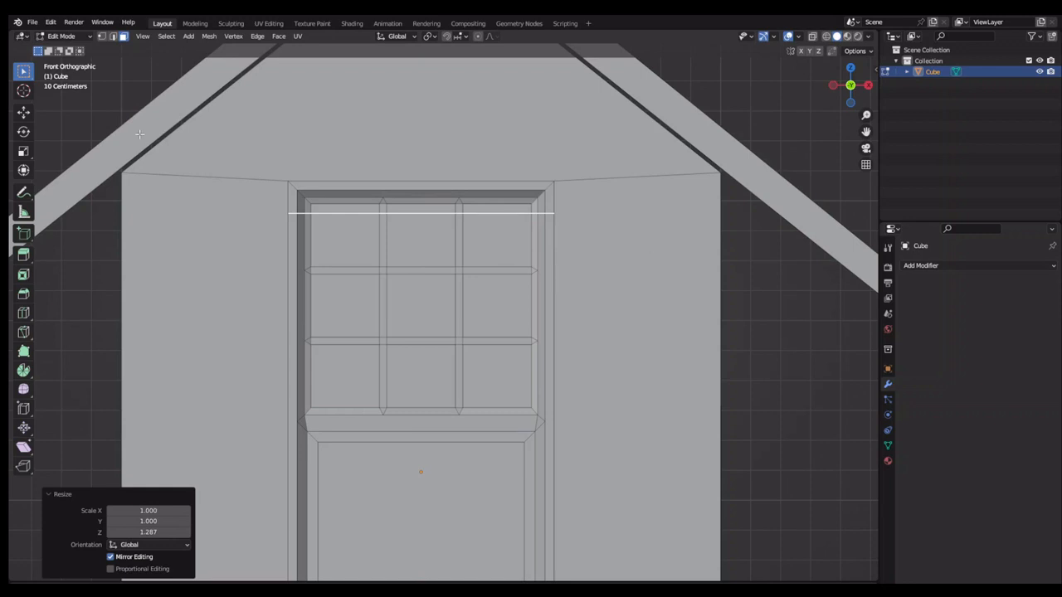
# Extrude the duplicated face upward about 0.159 m to form a lintel block across the top of the door
pyautogui.press('e')
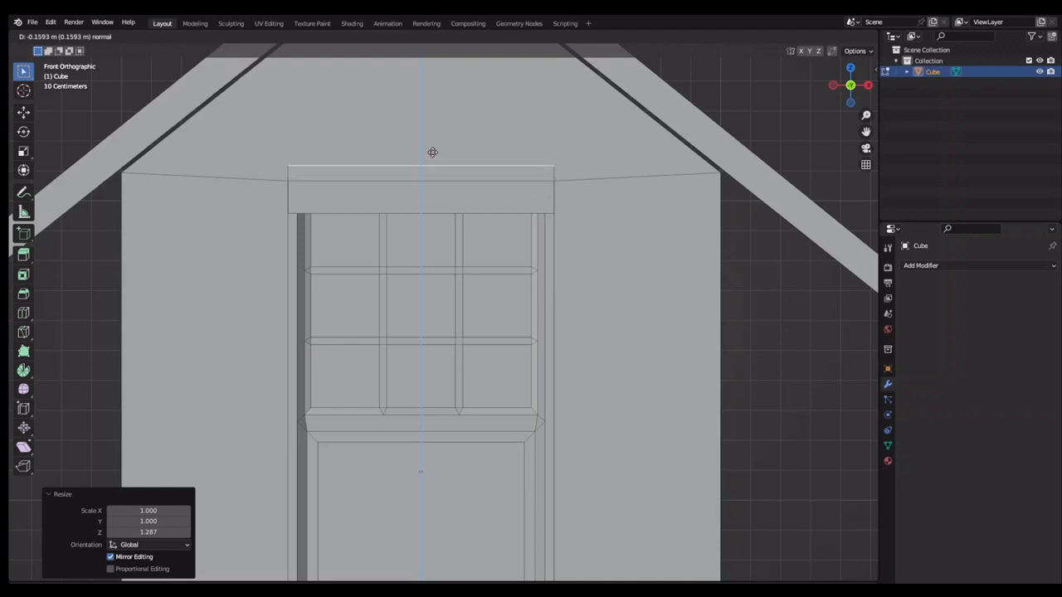
pyautogui.click(432, 152)
pyautogui.scroll(5, 843, 414)
pyautogui.moveTo(845, 418); pyautogui.dragTo(822, 407, button='middle')
pyautogui.scroll(-5, 843, 414)
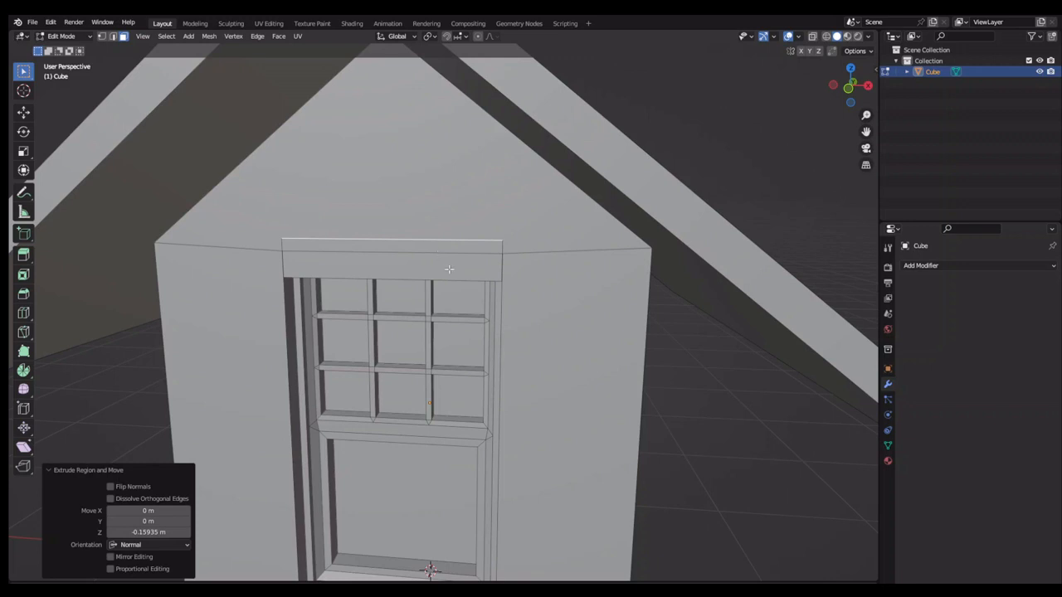
# Select the lintel's front face above the door and extrude it outward from the wall by about 0.16 m
pyautogui.click(355, 263)
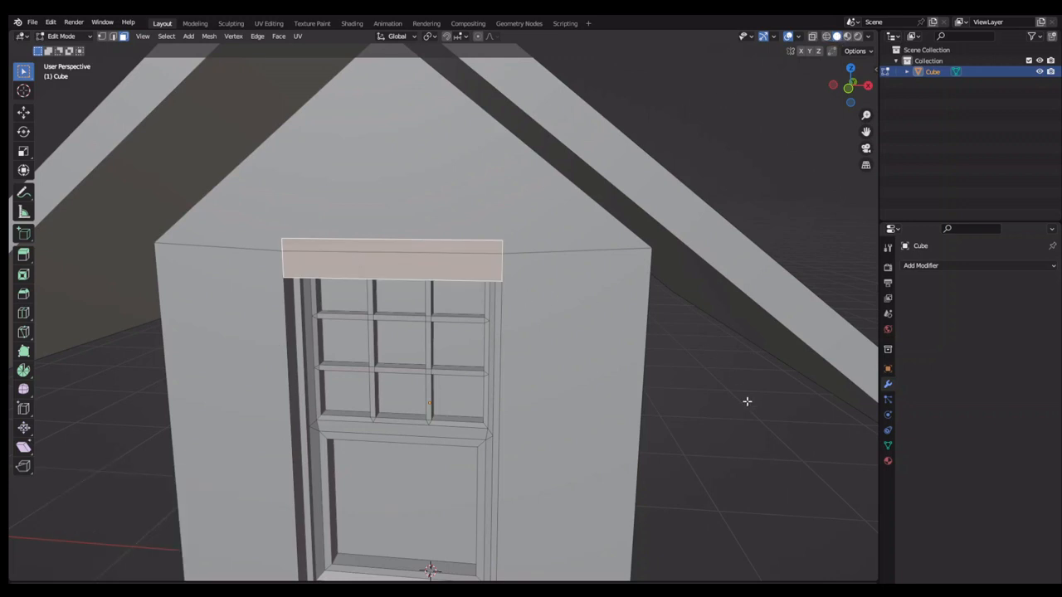
pyautogui.moveTo(747, 403)
pyautogui.mouseDown(button='middle')
pyautogui.moveTo(726, 402)
pyautogui.moveTo(744, 401)
pyautogui.mouseUp(button='middle')
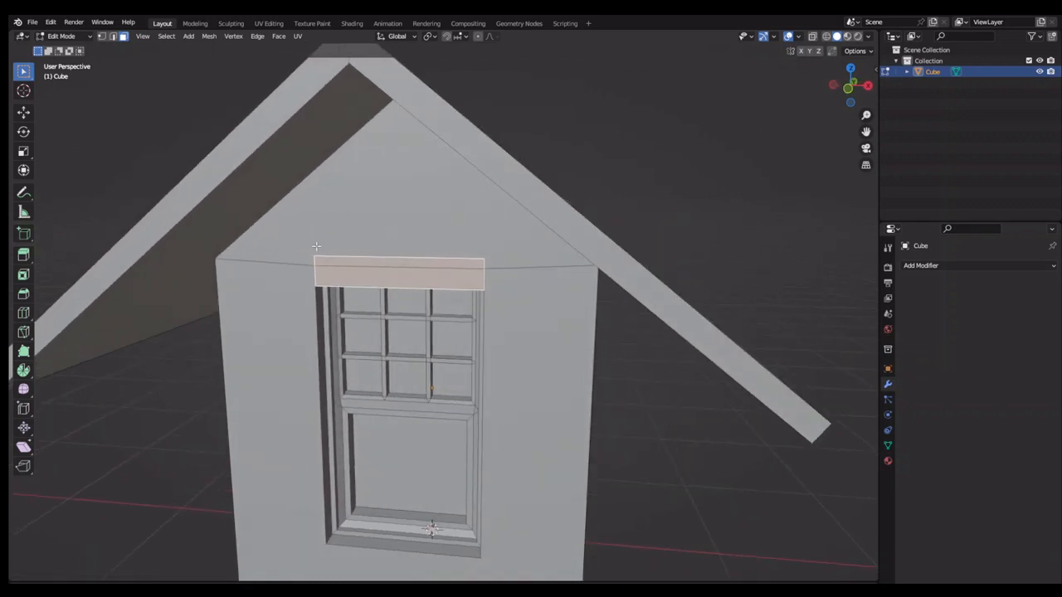
pyautogui.press('g')
pyautogui.press('z')
pyautogui.press('z')
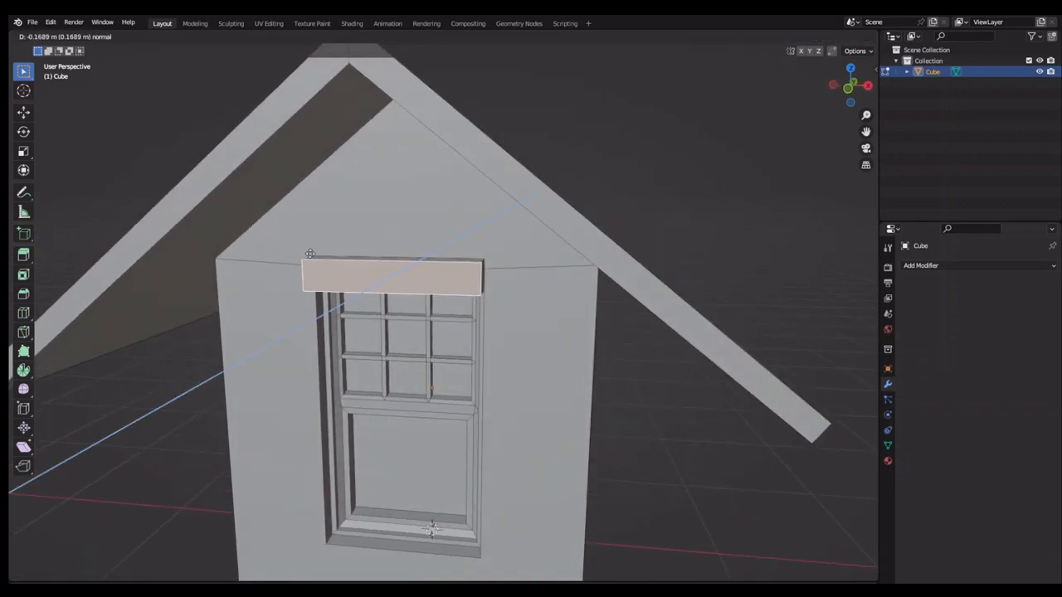
pyautogui.click(312, 254)
pyautogui.moveTo(668, 385); pyautogui.dragTo(648, 400, button='middle')
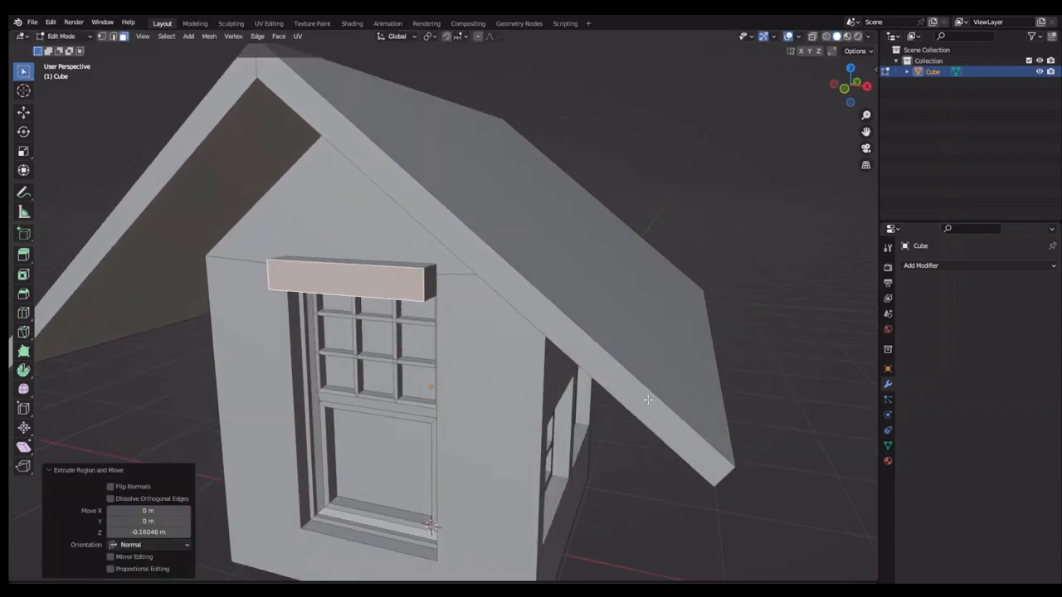
# Try to extrude both end faces of the lintel outward together in the front view
pyautogui.click(430, 284)
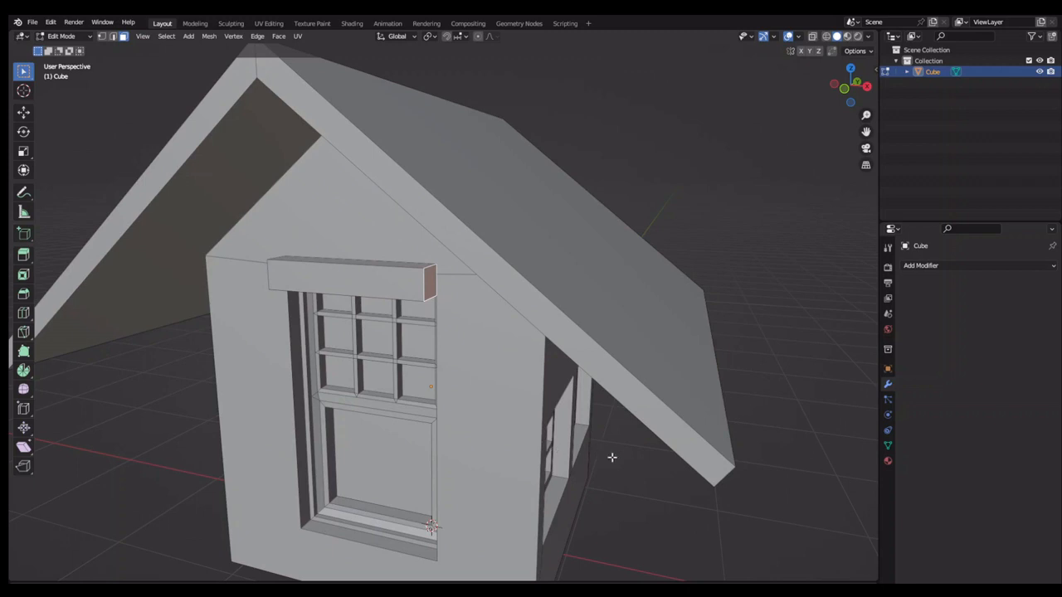
pyautogui.moveTo(626, 464); pyautogui.dragTo(794, 459, button='middle')
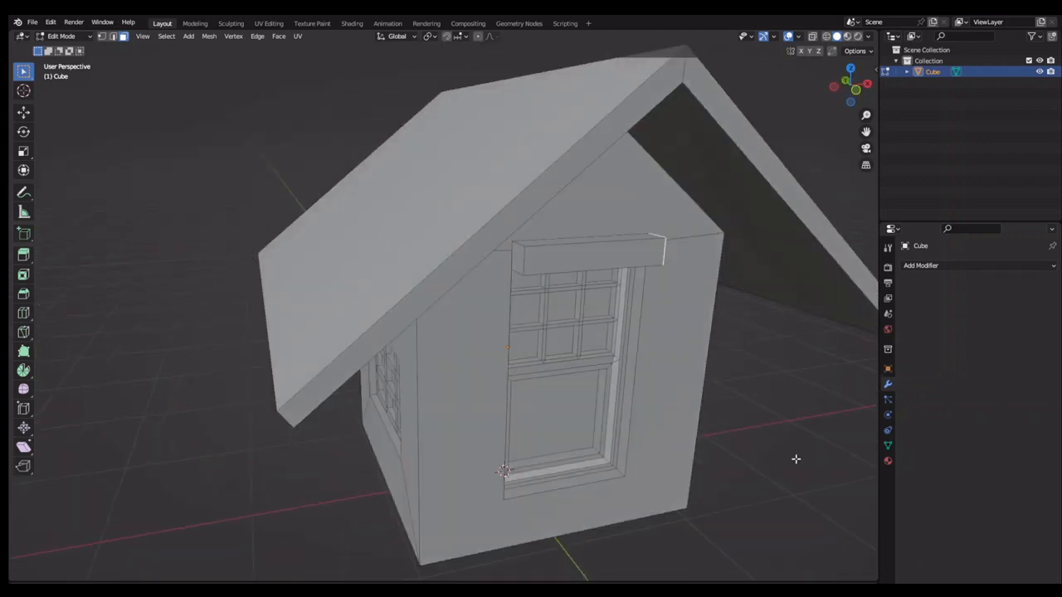
pyautogui.click(517, 253)
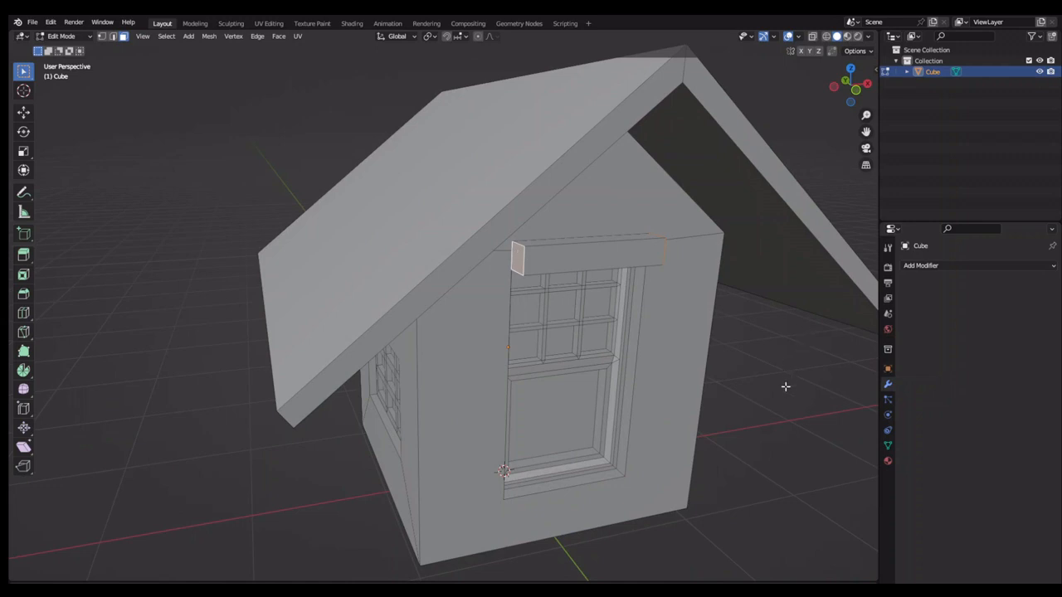
pyautogui.press('KP_1')
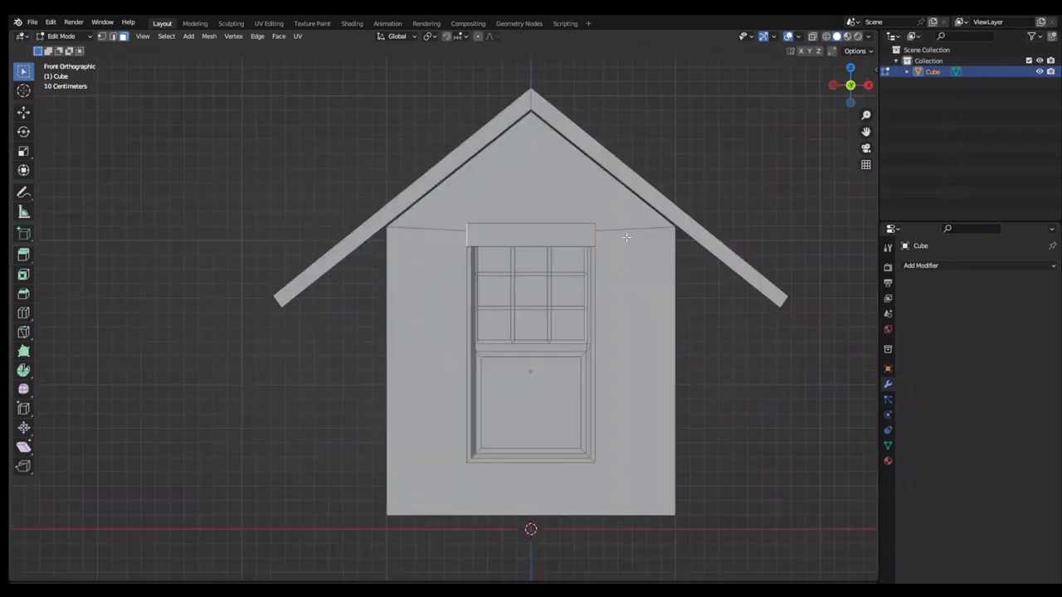
pyautogui.press('e')
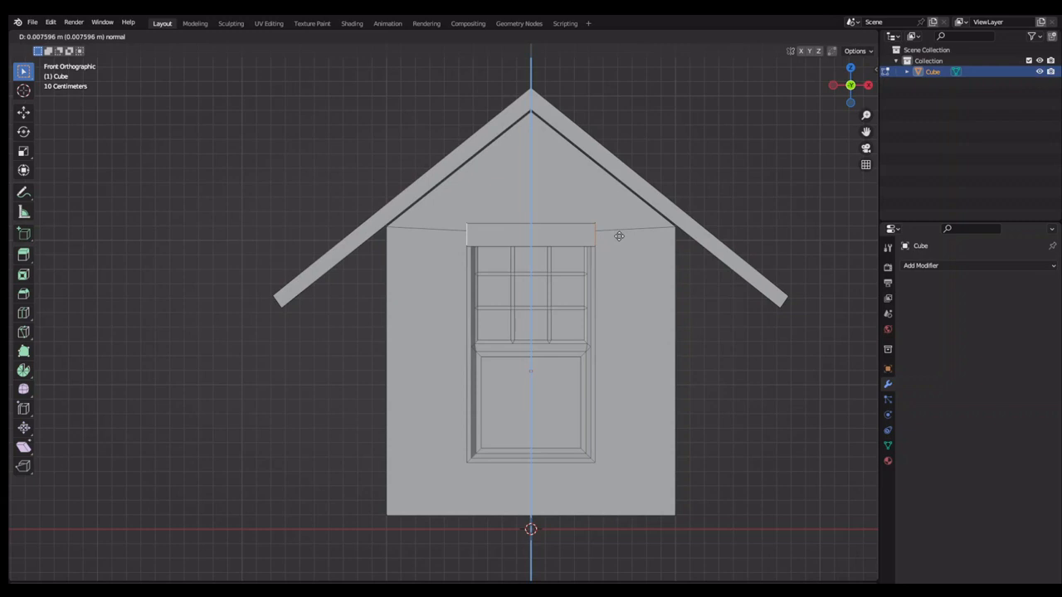
pyautogui.click(619, 236)
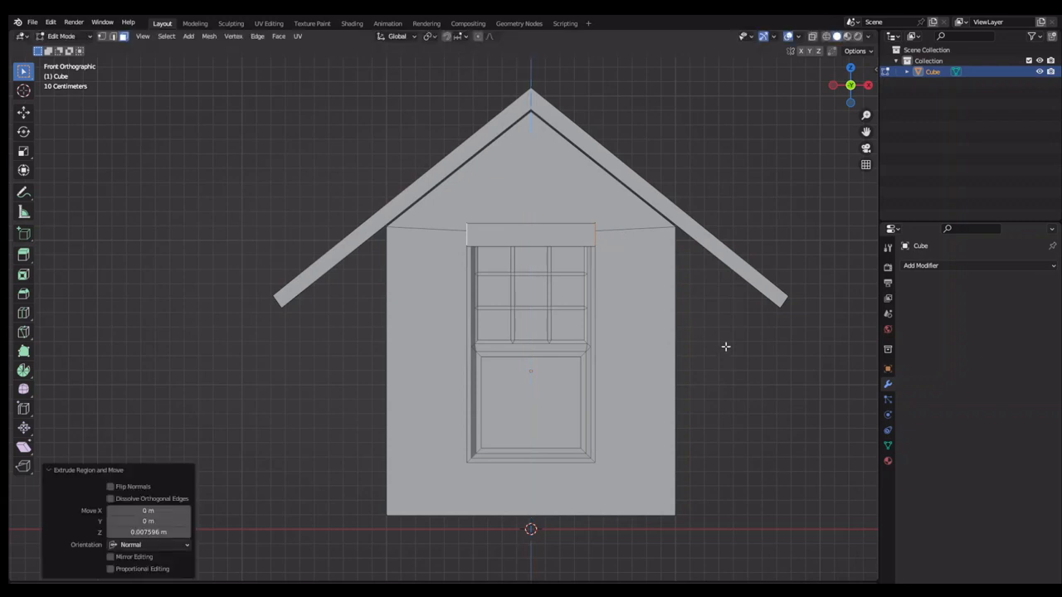
pyautogui.hotkey('ctrl', 'z')
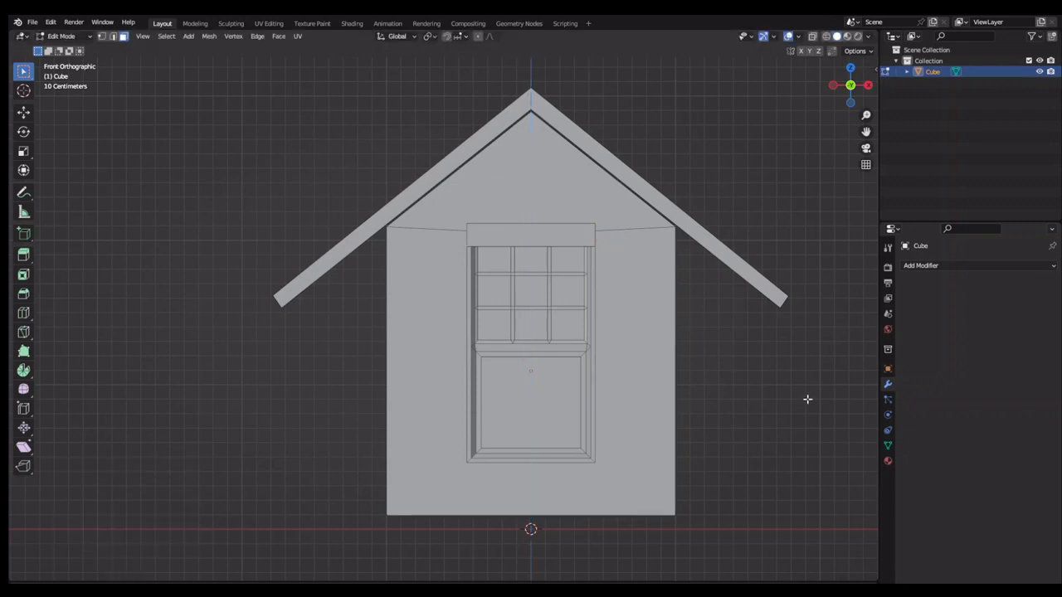
# Extrude the lintel's right end face sideways by about 0.122 m so it extends past the door frame
pyautogui.moveTo(806, 398); pyautogui.dragTo(772, 410, button='middle')
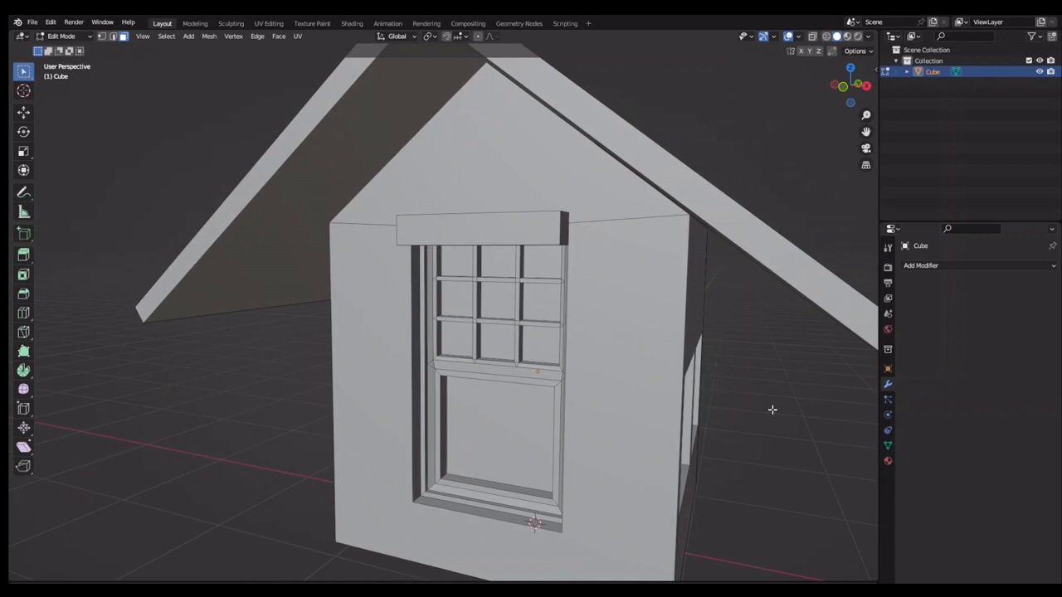
pyautogui.click(566, 230)
pyautogui.press('KP_1')
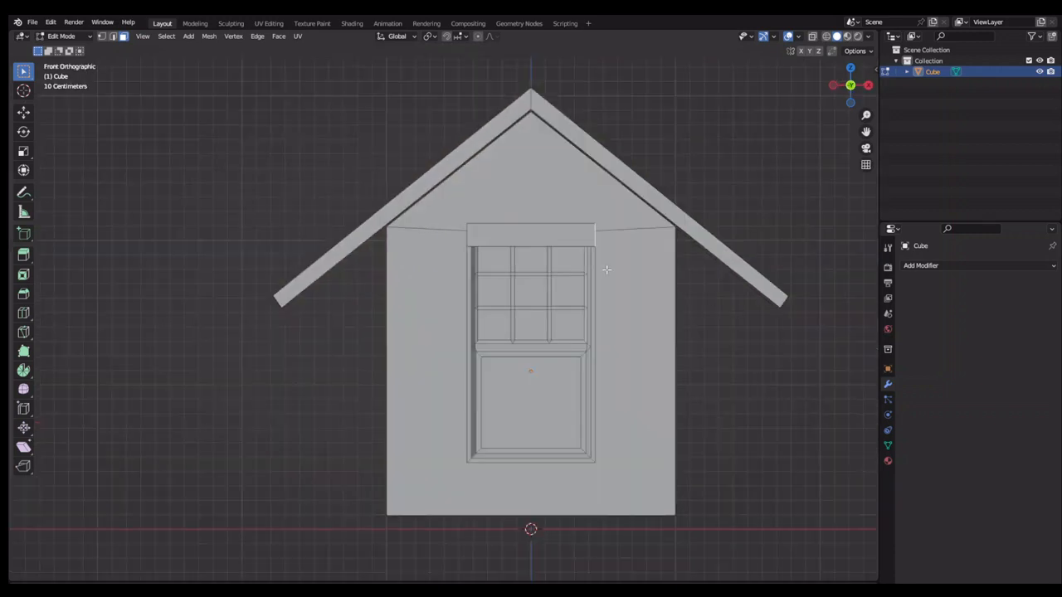
pyautogui.press('e')
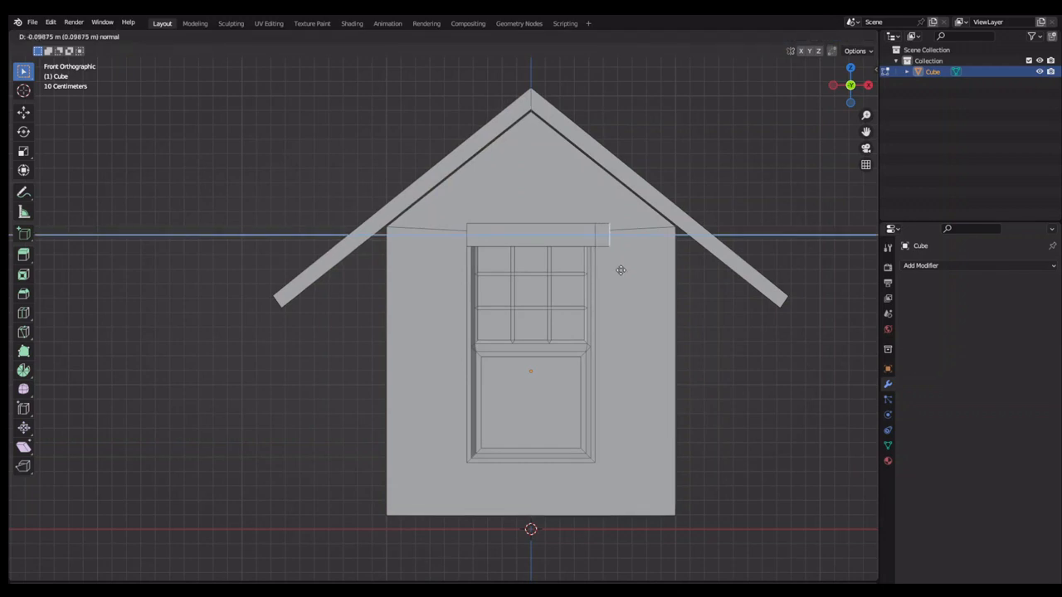
pyautogui.click(624, 270)
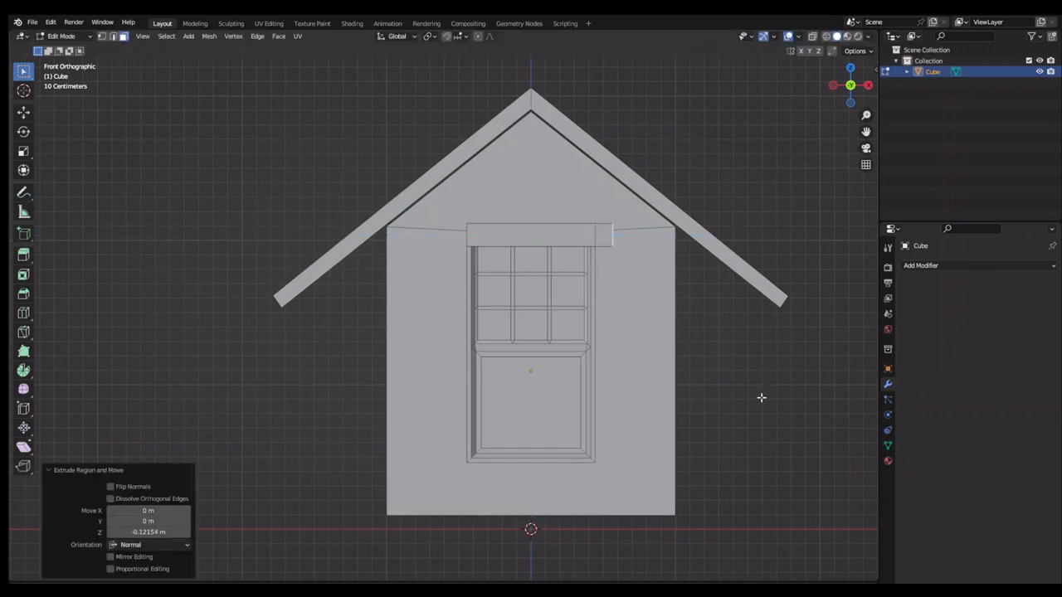
# Extrude the lintel's left end face sideways by about 0.118 m to match the opposite end
pyautogui.moveTo(761, 396); pyautogui.dragTo(792, 394, button='middle')
pyautogui.click(528, 224)
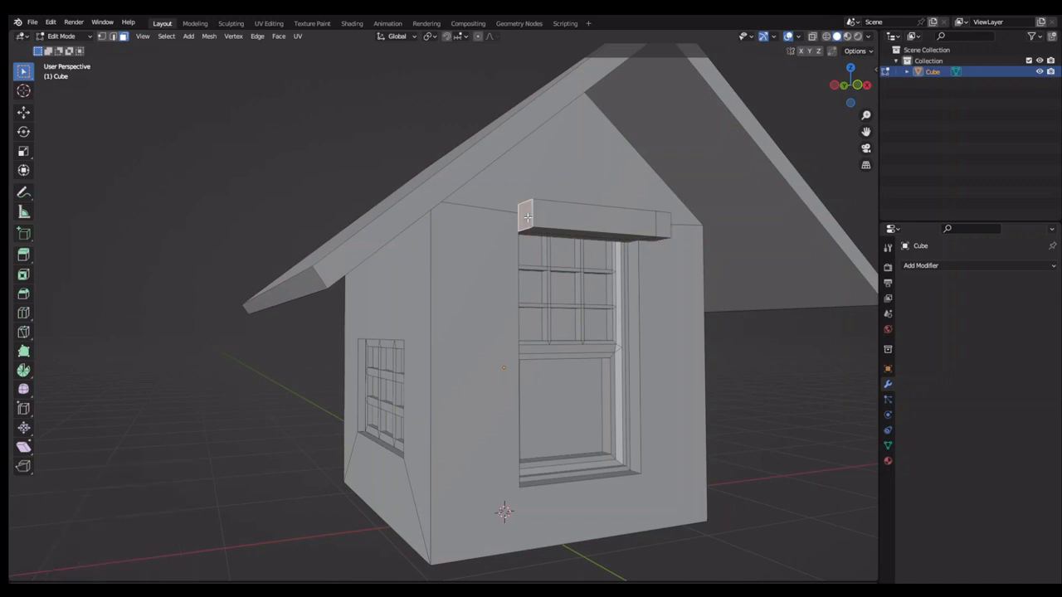
pyautogui.press('KP_1')
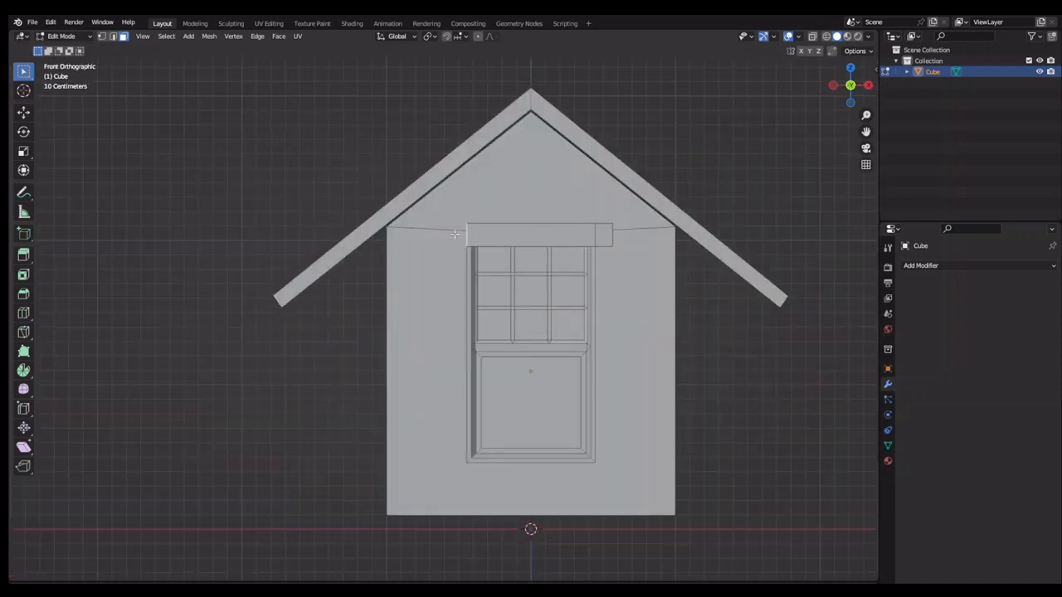
pyautogui.press('e')
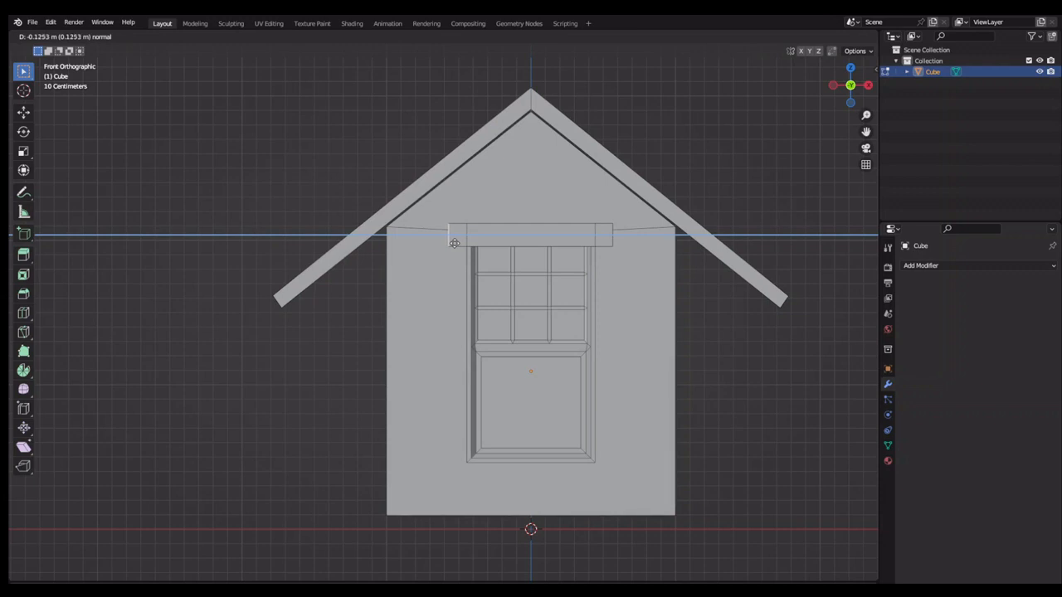
pyautogui.click(455, 242)
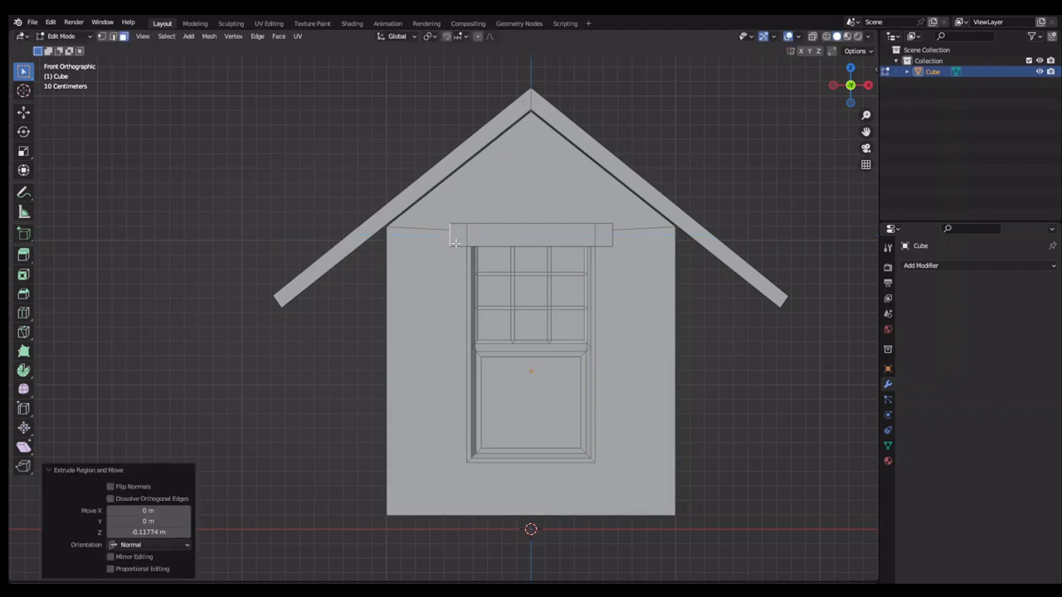
pyautogui.click(810, 395)
# Examine the lintel's underside and the top of the door frame from below and from the side
pyautogui.moveTo(811, 395); pyautogui.dragTo(760, 370, button='middle')
pyautogui.scroll(5, 802, 387)
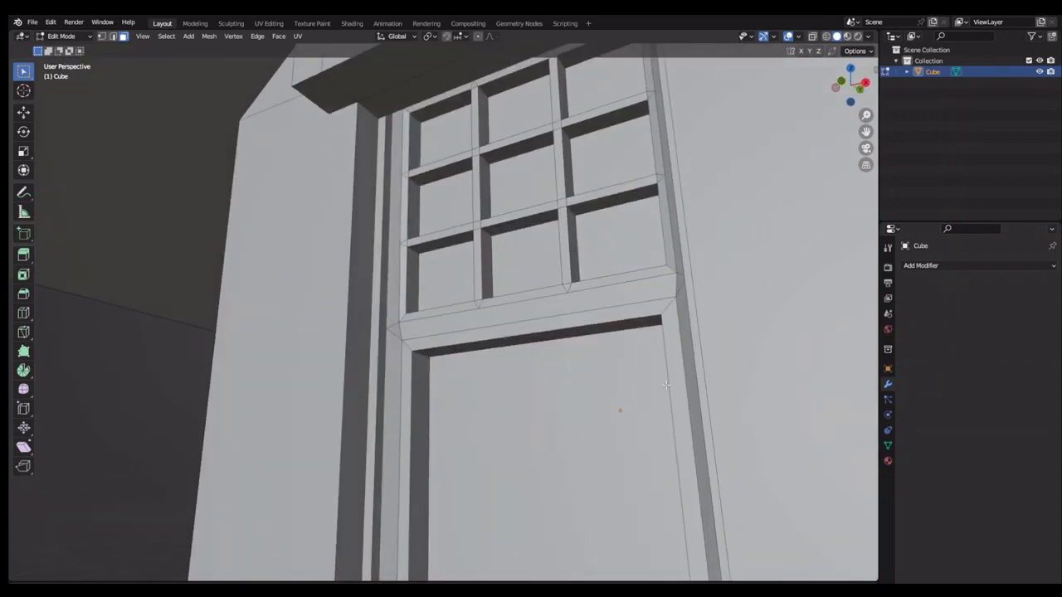
pyautogui.keyDown('shift'); pyautogui.moveTo(678, 386); pyautogui.dragTo(718, 405, button='middle'); pyautogui.keyUp('shift')
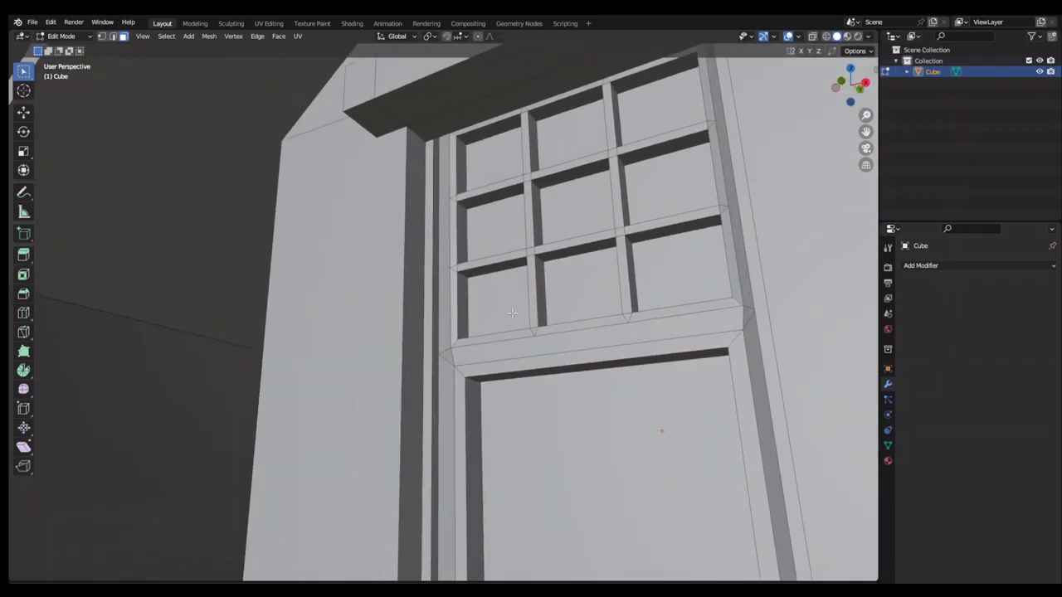
pyautogui.scroll(-4, 511, 312)
pyautogui.moveTo(512, 312); pyautogui.dragTo(567, 282, button='middle')
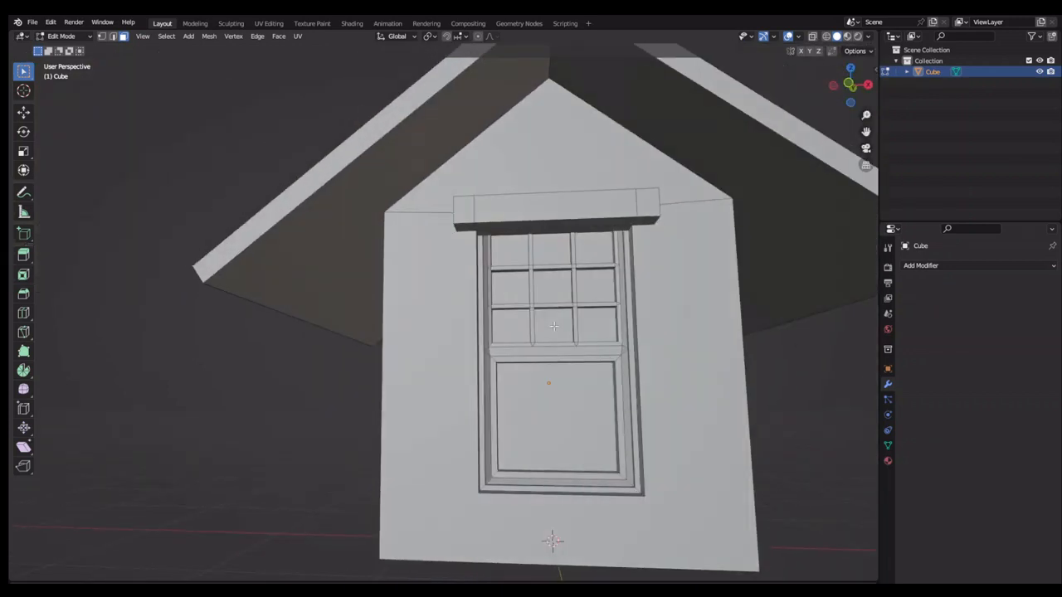
pyautogui.scroll(3, 568, 282)
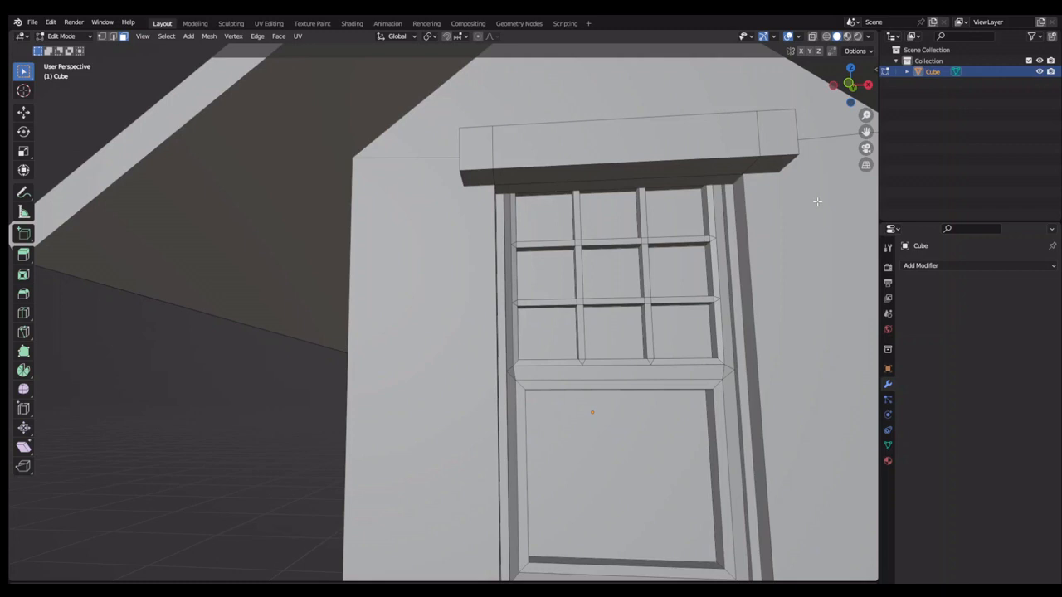
pyautogui.moveTo(817, 202); pyautogui.dragTo(772, 229, button='middle')
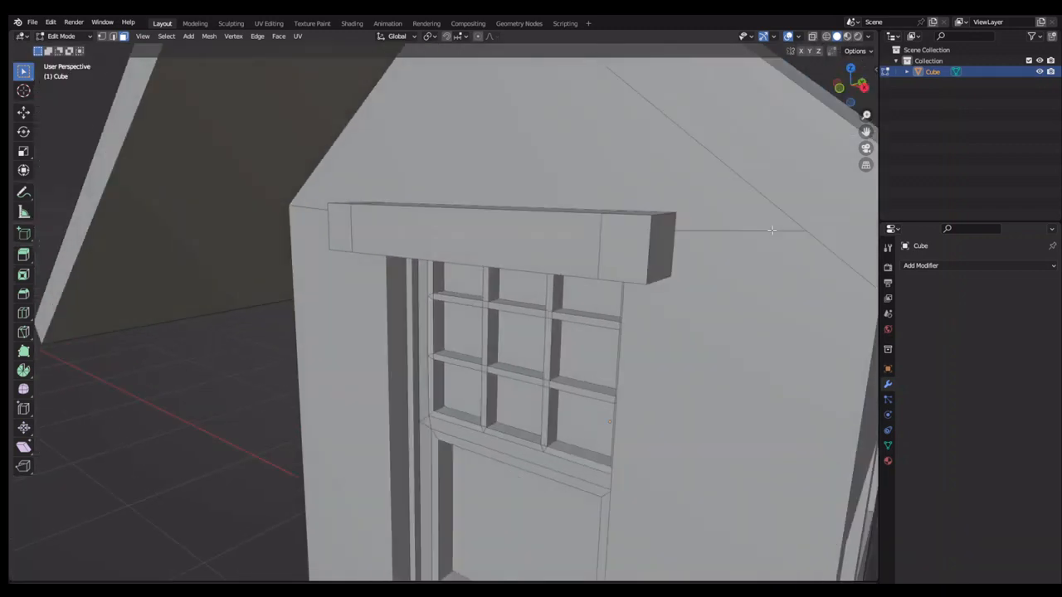
pyautogui.moveTo(678, 325); pyautogui.dragTo(675, 298, button='middle')
# Move the top face of the door recess slightly upward and raise the lintel's middle underside face by about 0.016 m
pyautogui.click(518, 138)
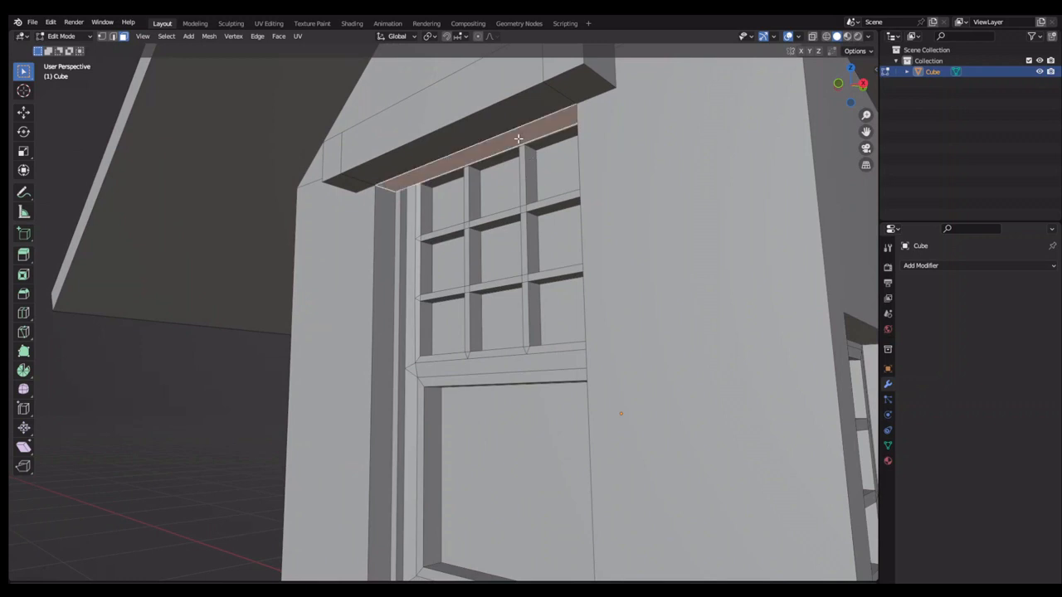
pyautogui.press('g')
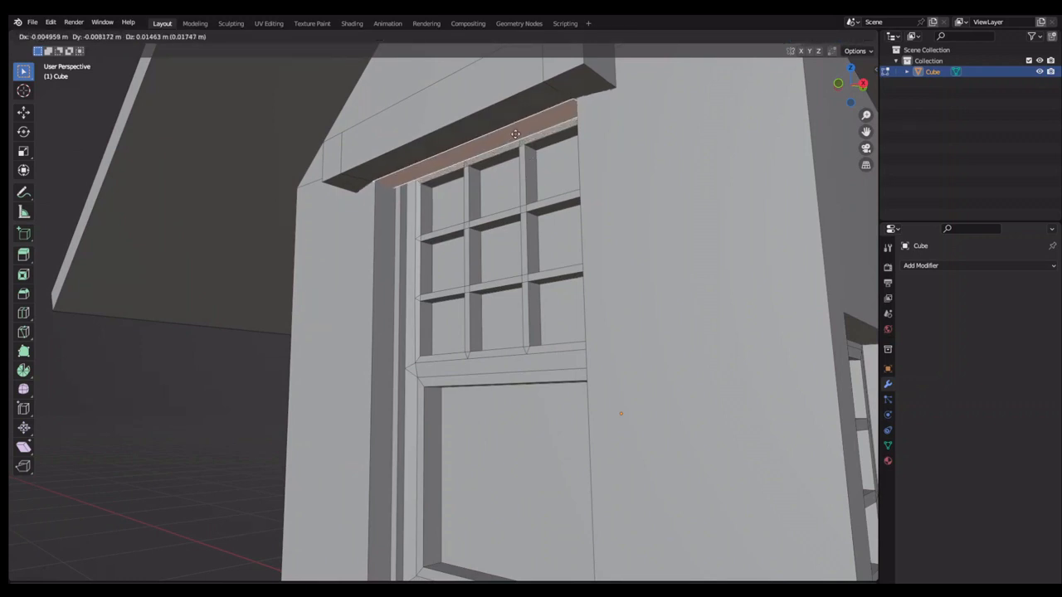
pyautogui.click(515, 134)
pyautogui.click(485, 116)
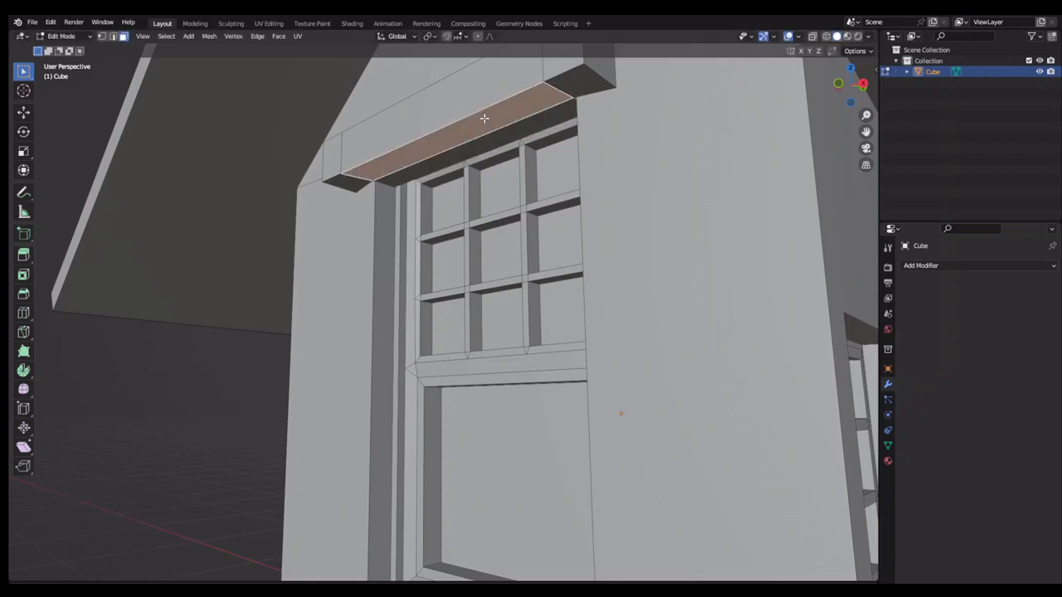
pyautogui.press('g')
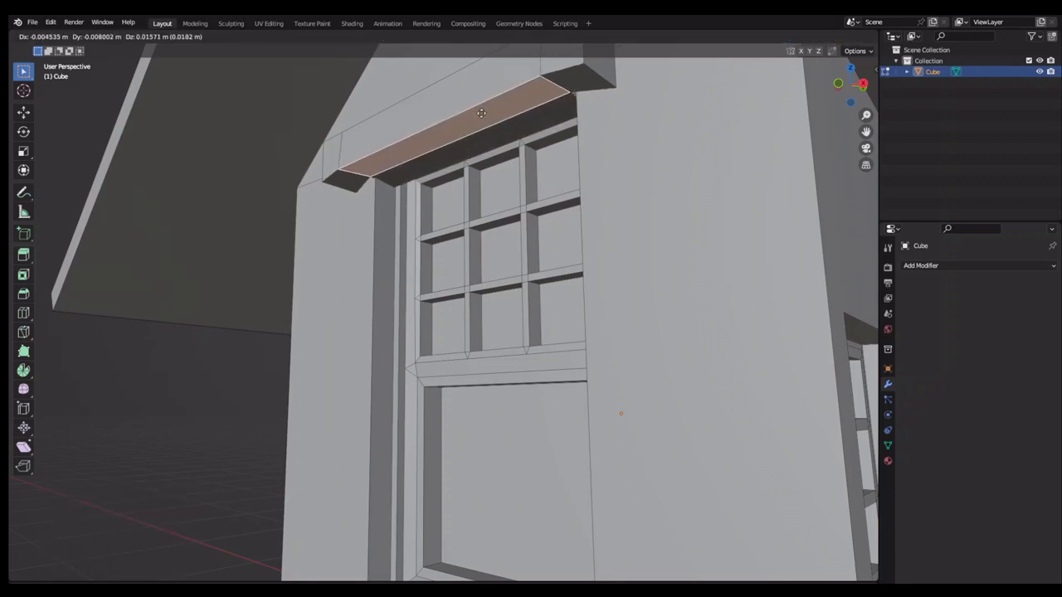
pyautogui.click(482, 113)
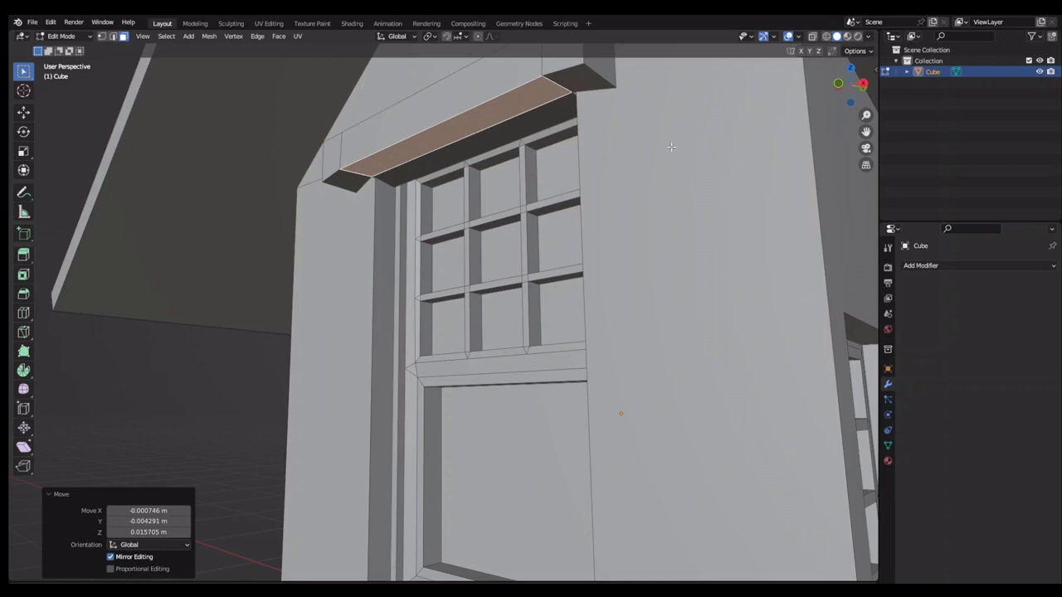
# Switch to edge selection and raise the bottom edge of the lintel's right end by about 0.019 m
pyautogui.moveTo(672, 147); pyautogui.dragTo(727, 180, button='middle')
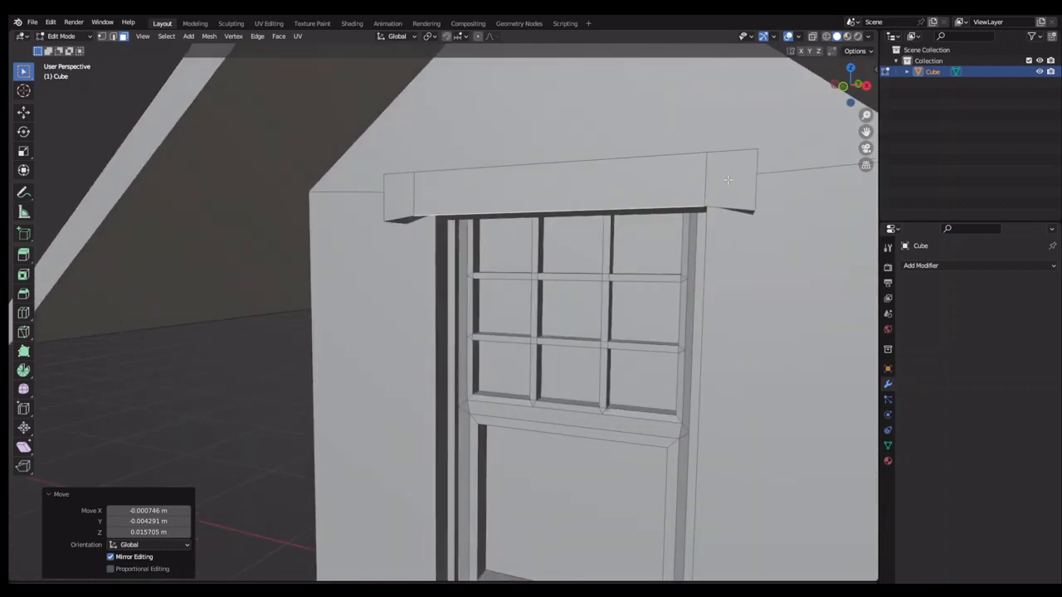
pyautogui.click(754, 212)
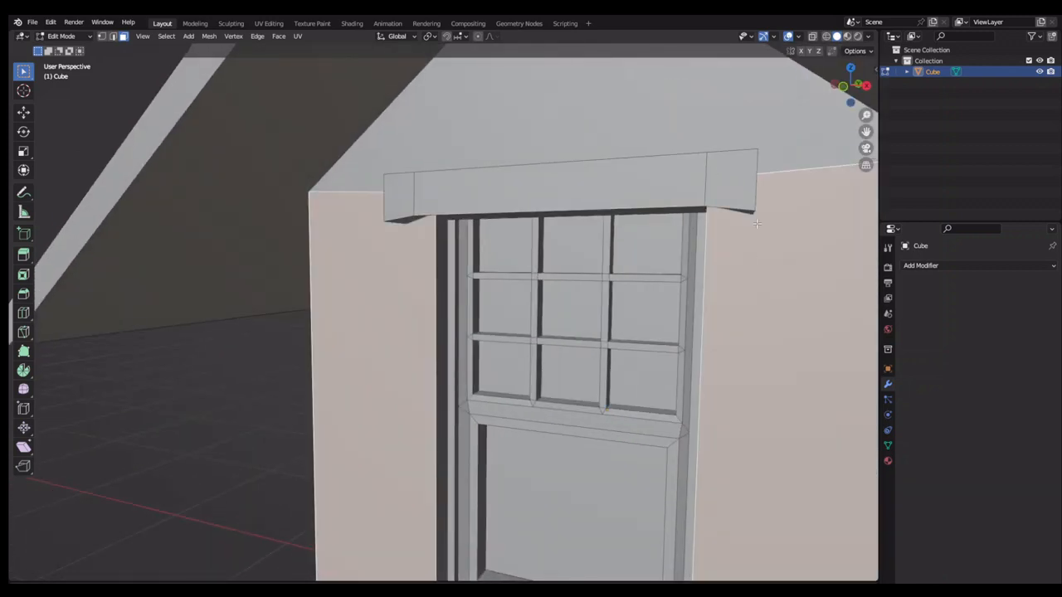
pyautogui.click(122, 38)
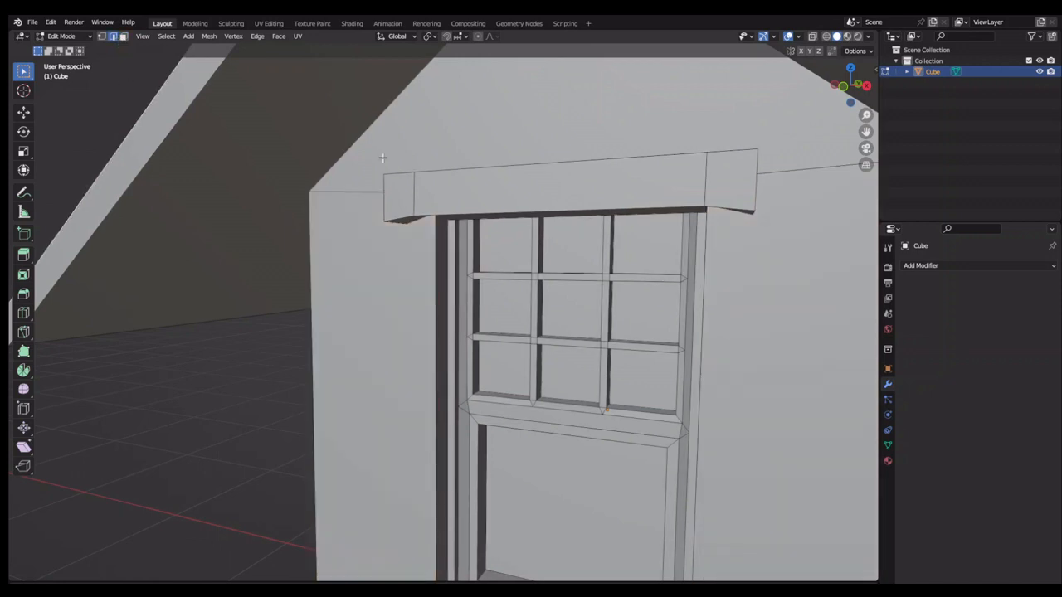
pyautogui.click(754, 211)
pyautogui.press('g')
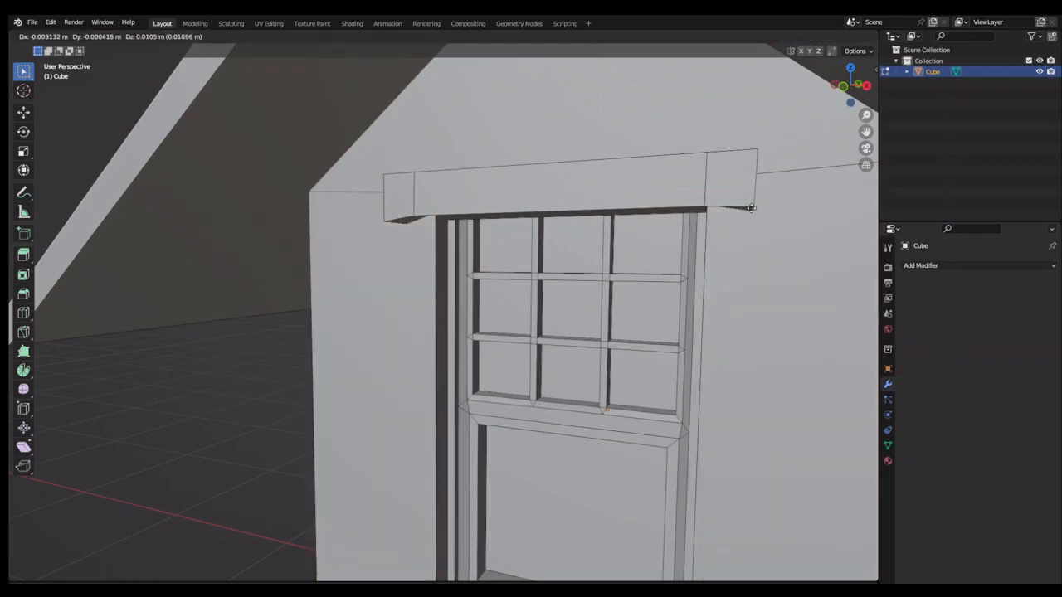
pyautogui.click(751, 205)
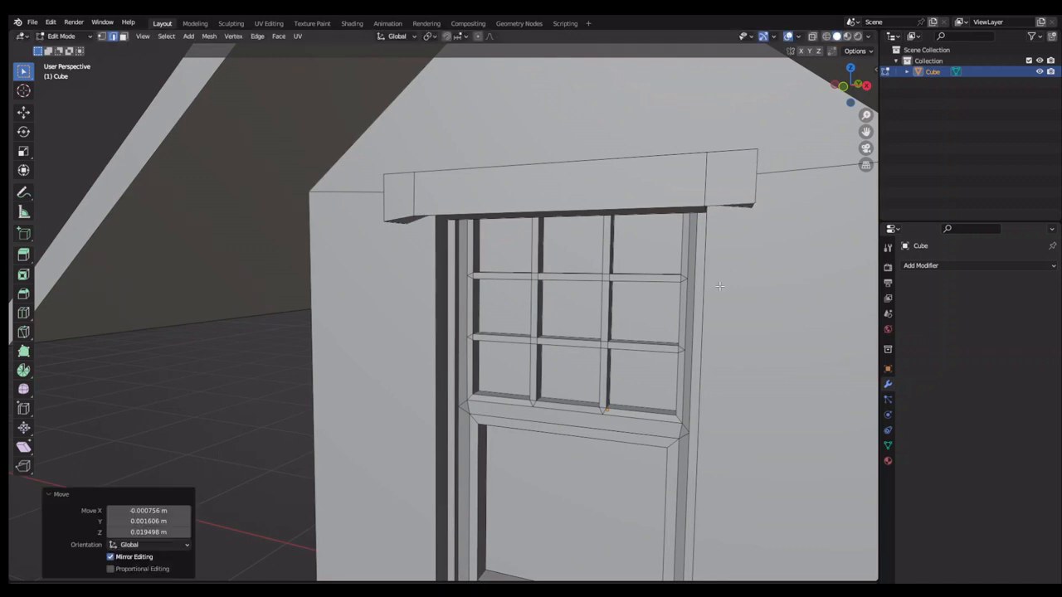
pyautogui.moveTo(694, 292); pyautogui.dragTo(655, 301, button='middle')
pyautogui.scroll(-5, 655, 301)
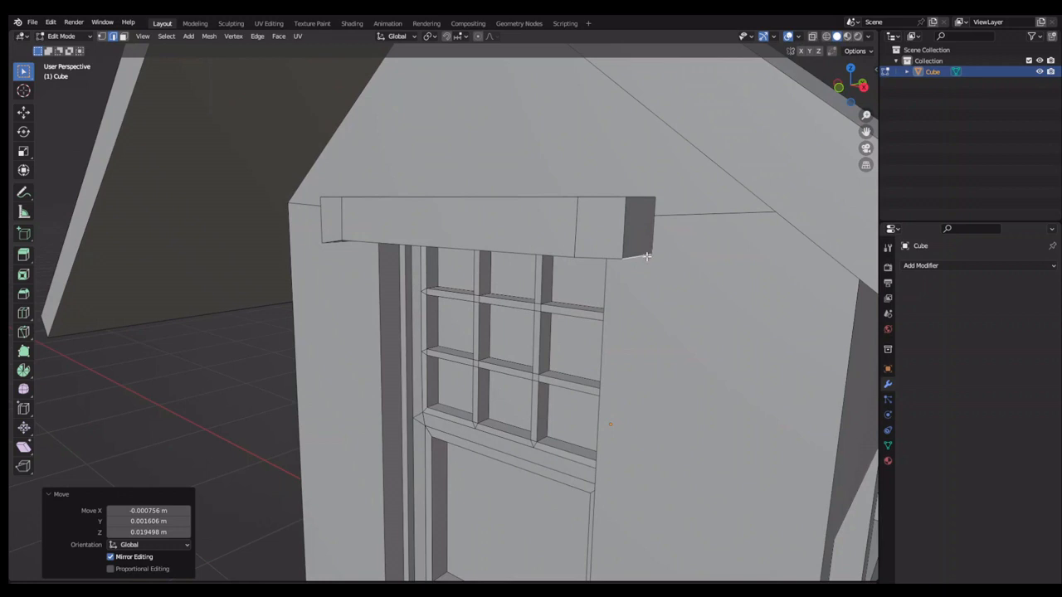
# Adjust the lintel's lower end edges, lowering the right one slightly and raising the left one by about 0.013 m
pyautogui.press('g')
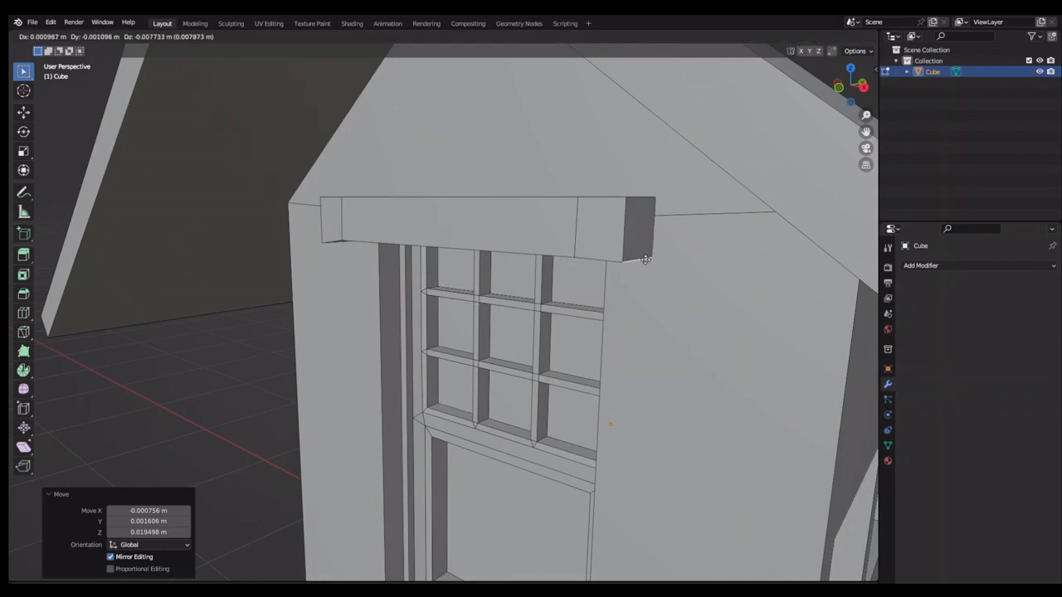
pyautogui.click(646, 259)
pyautogui.moveTo(190, 367); pyautogui.dragTo(249, 360, button='middle')
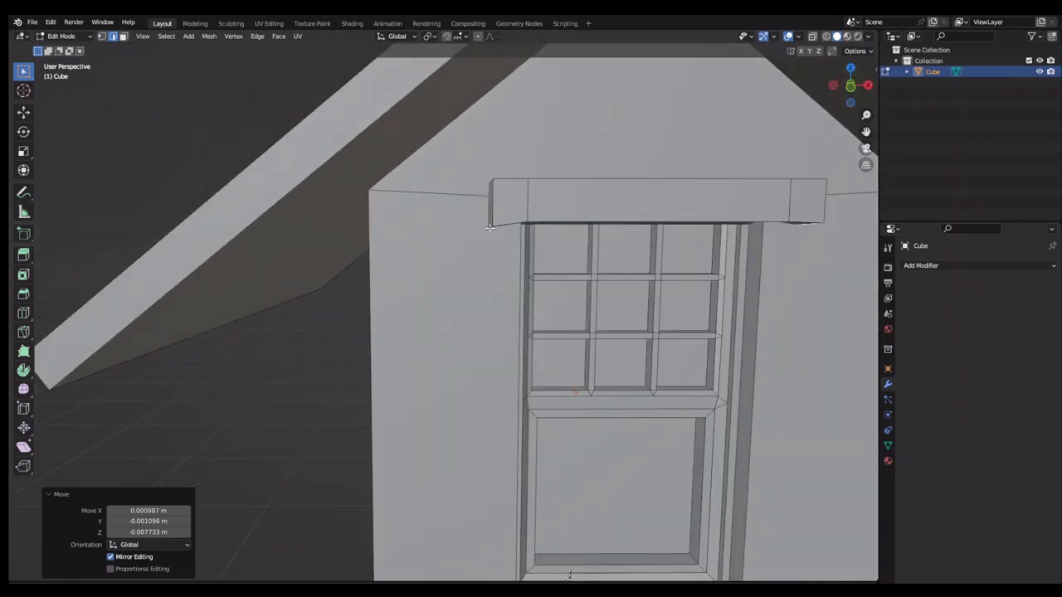
pyautogui.hotkey('ctrl', 'z')
pyautogui.press('g')
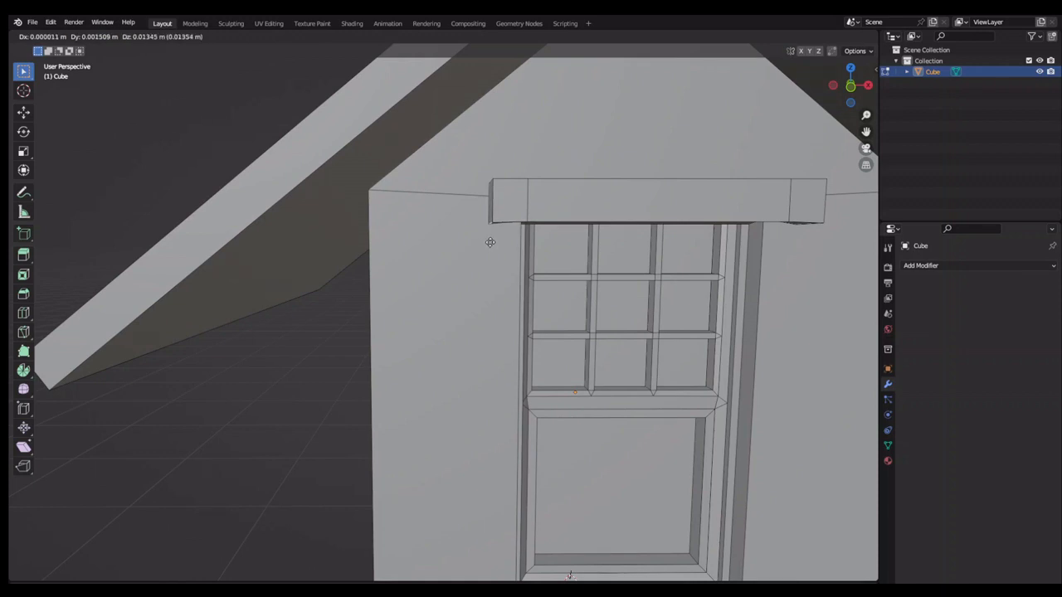
pyautogui.click(490, 242)
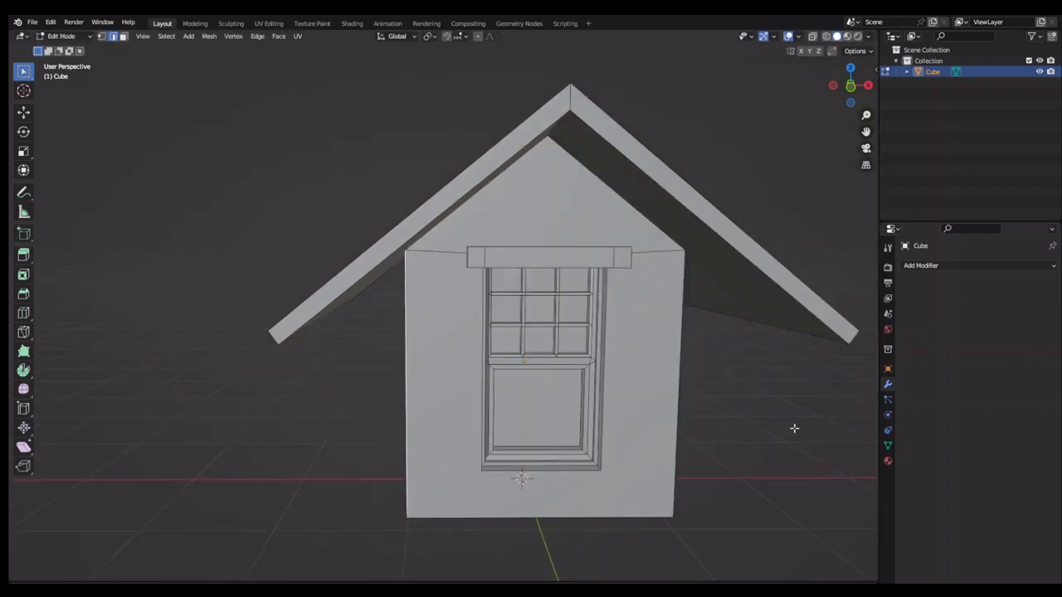
# Switch to face selection and duplicate the plain rear gable wall face, offsetting the copy about -0.108 m in X, 0.112 m in Y and -0.039 m in Z
pyautogui.moveTo(794, 429); pyautogui.dragTo(669, 409, button='middle')
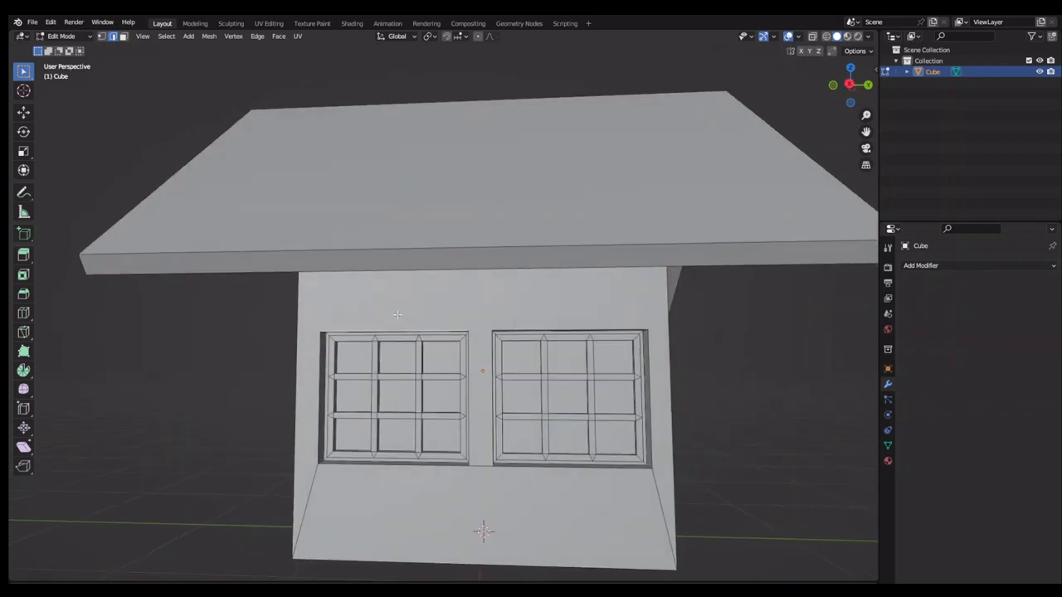
pyautogui.click(123, 37)
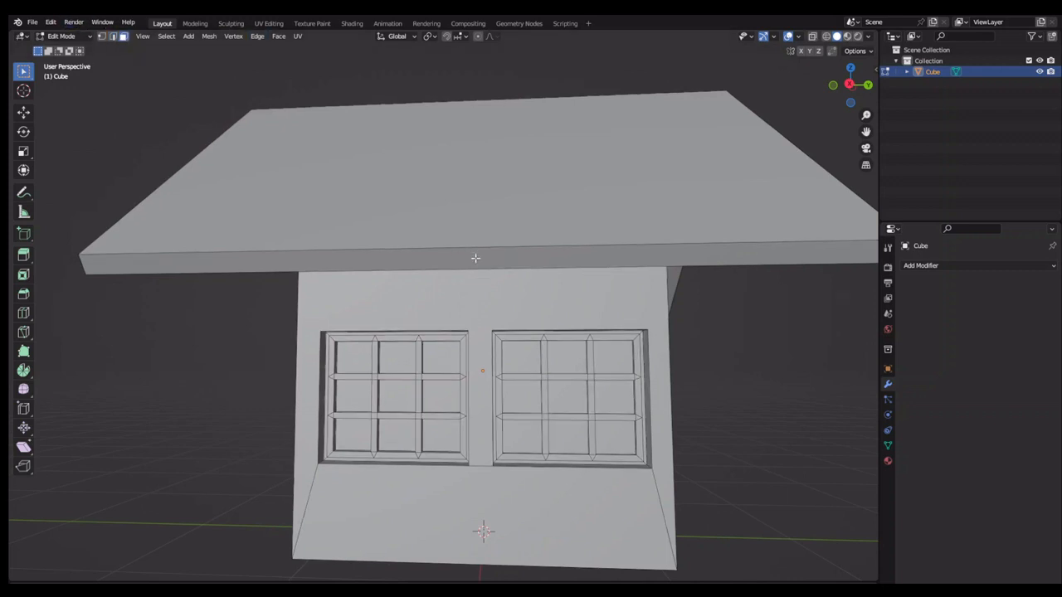
pyautogui.click(501, 310)
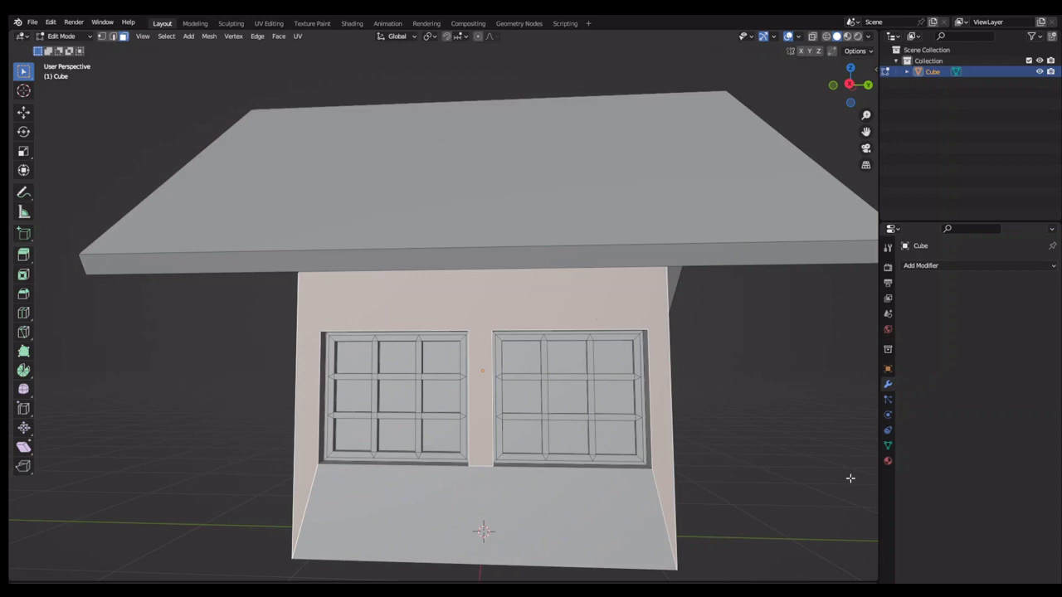
pyautogui.moveTo(810, 462); pyautogui.dragTo(755, 462, button='middle')
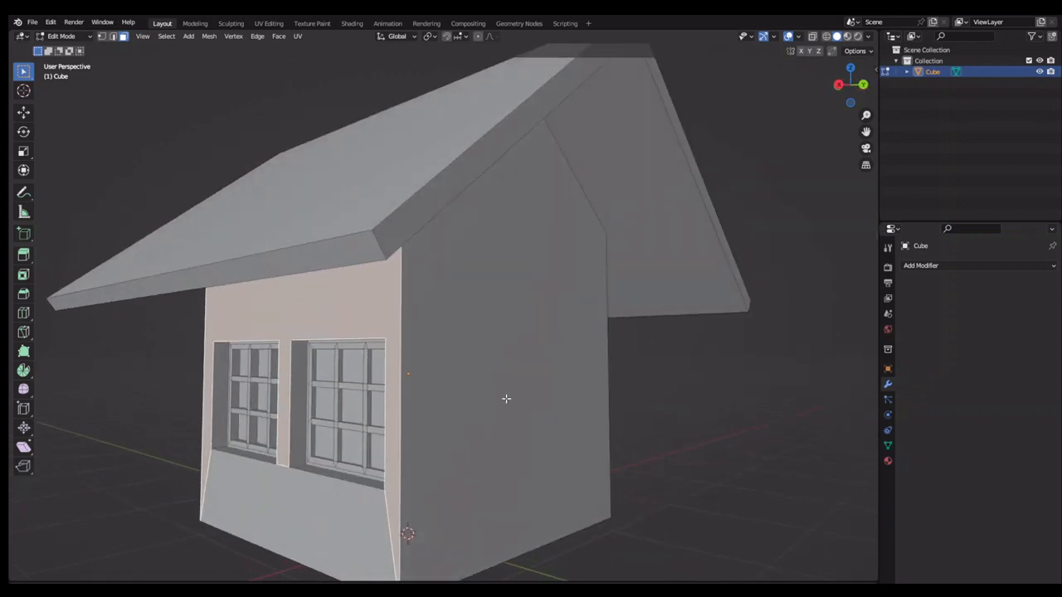
pyautogui.click(506, 396)
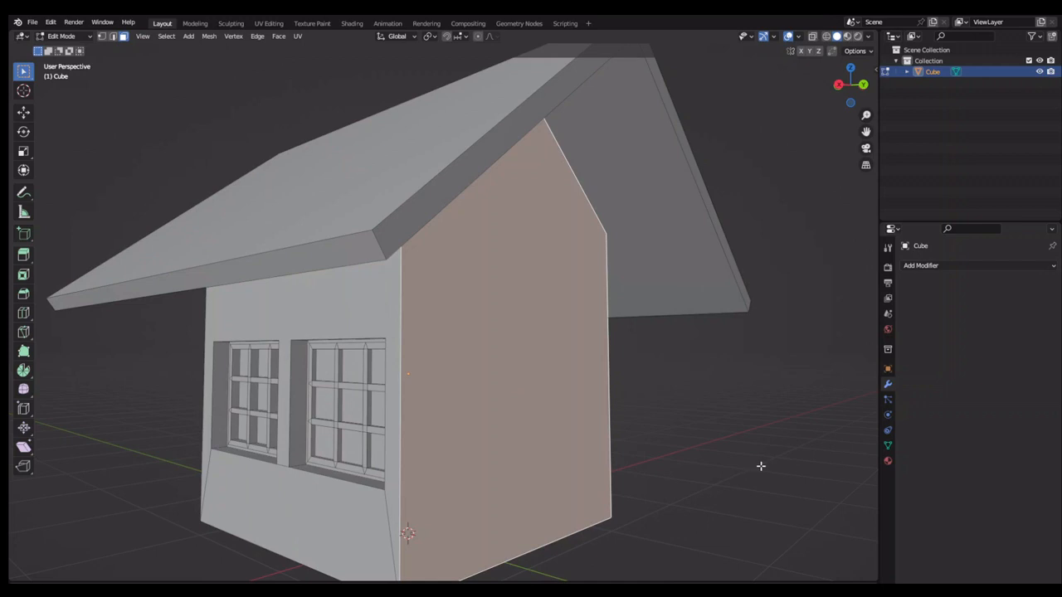
pyautogui.press('g')
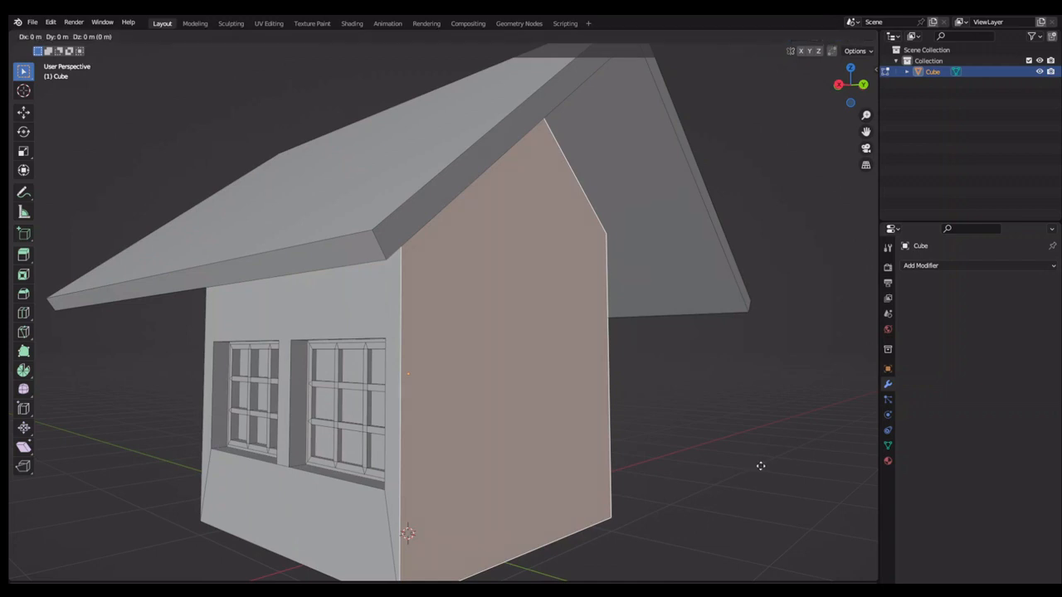
pyautogui.click(787, 472)
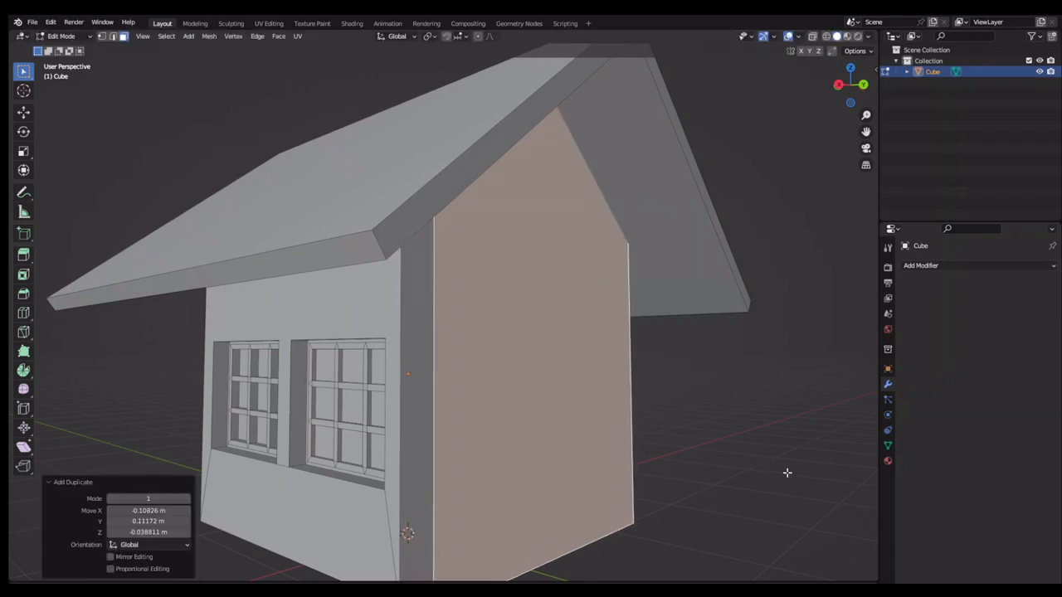
# Move the duplicated gable face about 0.66 m in X, -1.394 m in Y and -0.55 m in Z, and rotate it 90° about Z
pyautogui.moveTo(727, 467); pyautogui.dragTo(751, 470, button='middle')
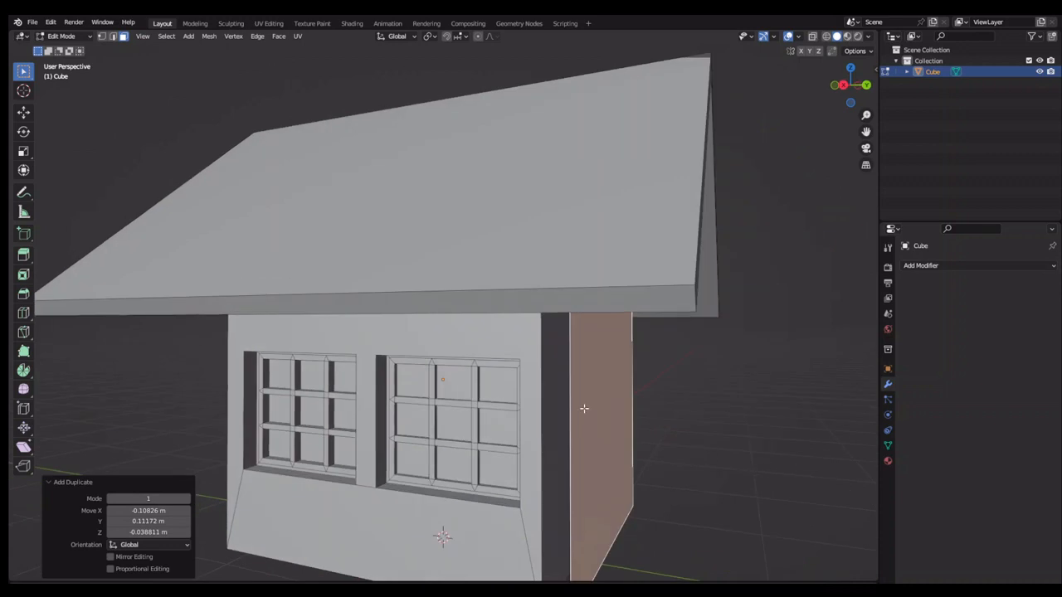
pyautogui.press('g')
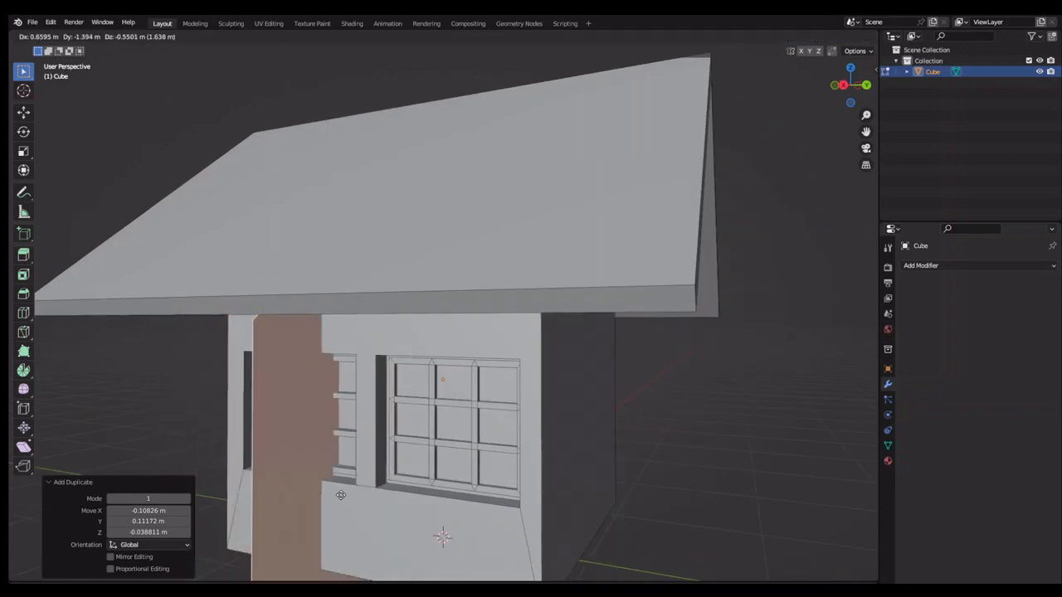
pyautogui.click(341, 495)
pyautogui.press('r')
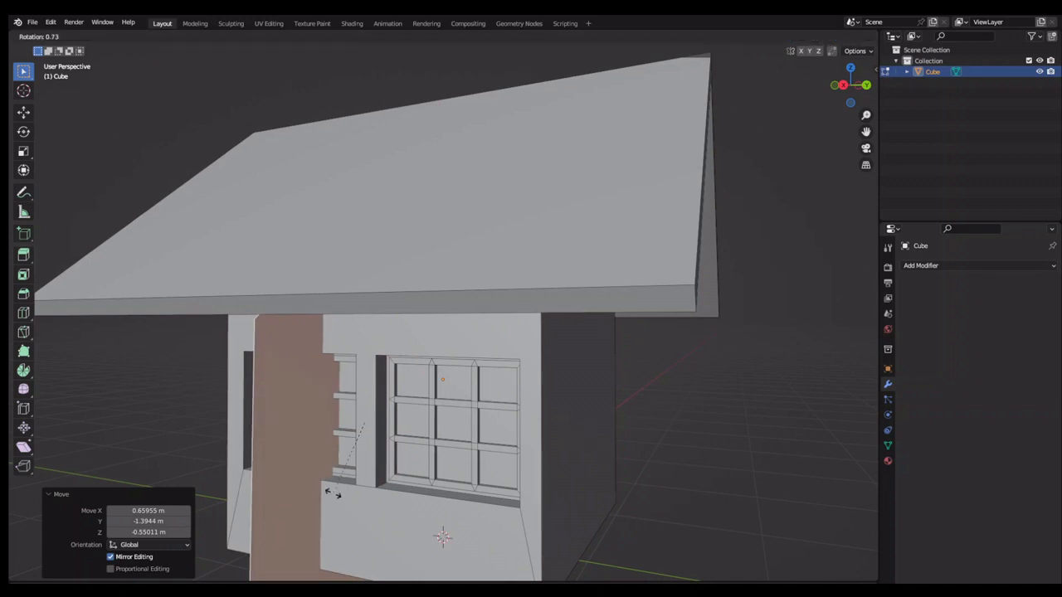
pyautogui.write('z90')
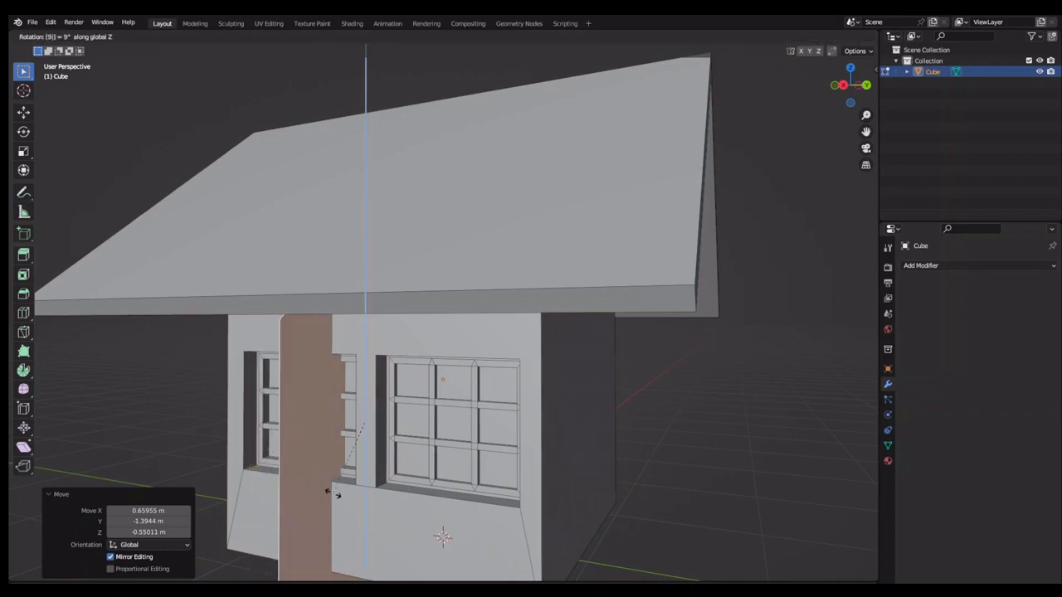
pyautogui.press('Return')
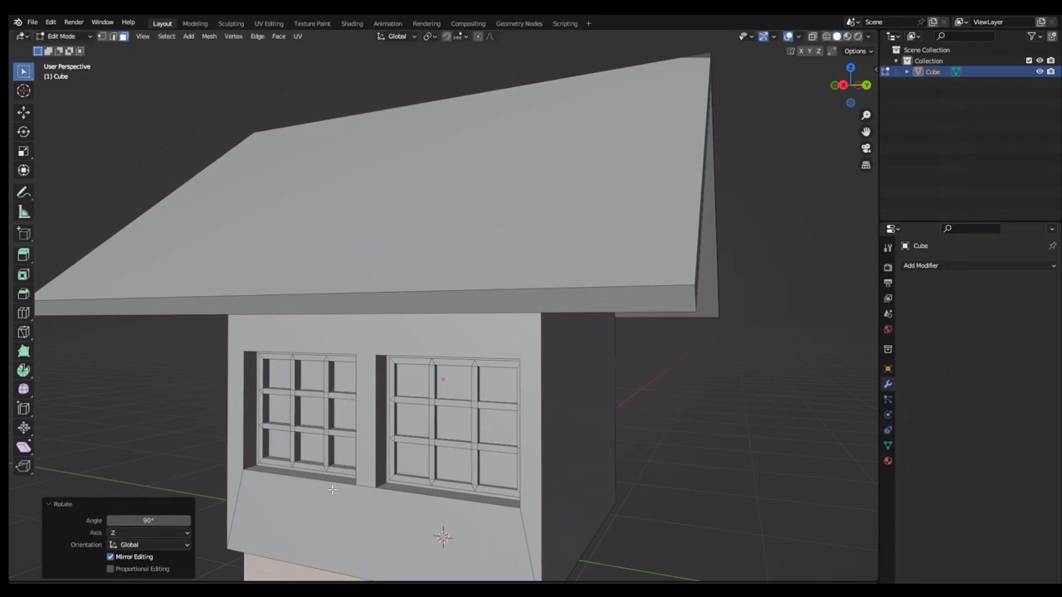
# Move the rotated gable copy about 1.295 m along X so it stands clear of the window wall
pyautogui.press('g')
pyautogui.press('y')
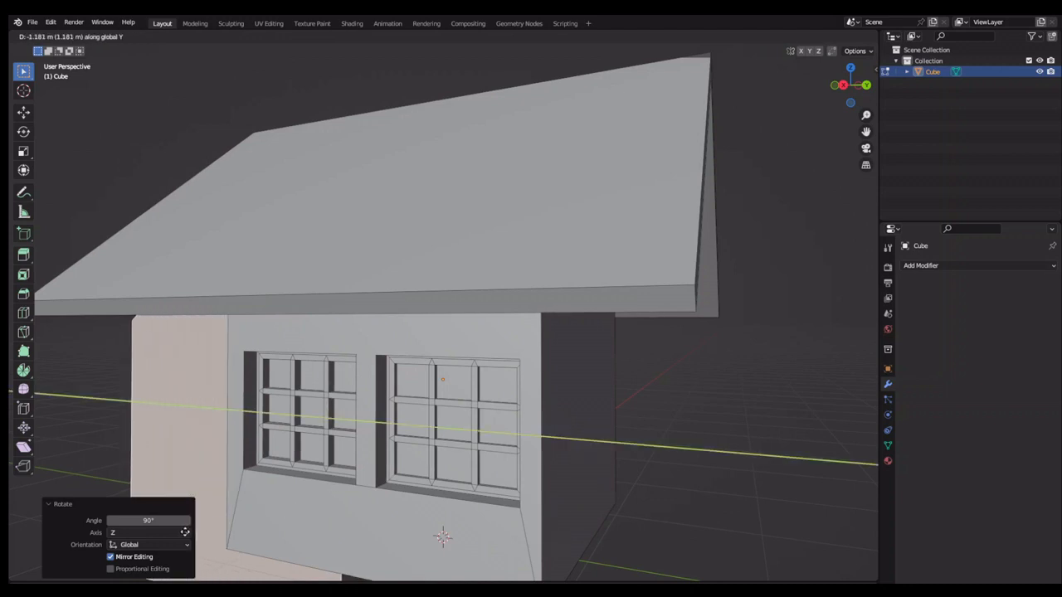
pyautogui.press('x')
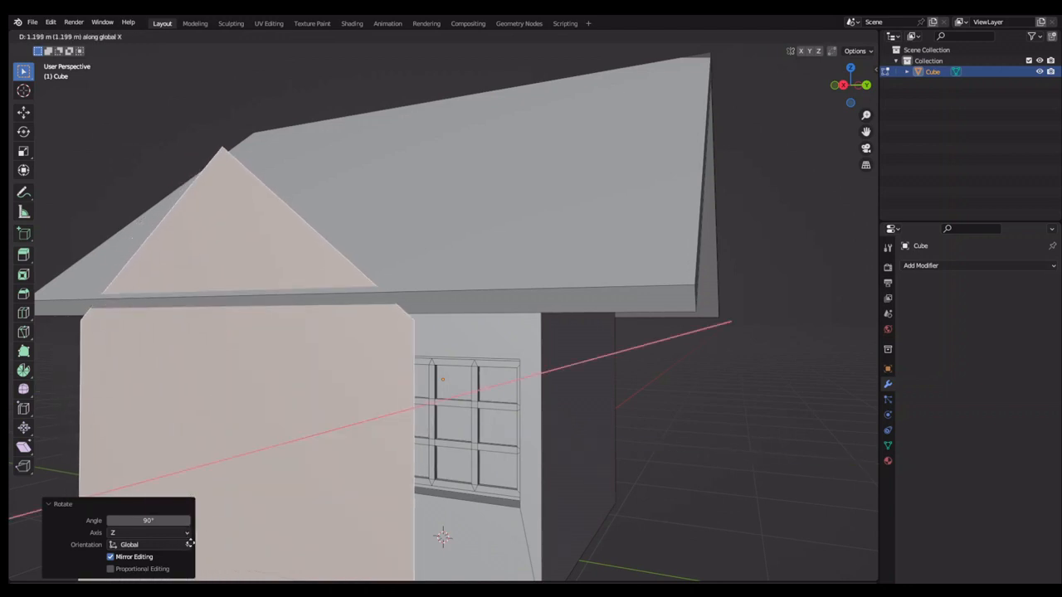
pyautogui.click(177, 552)
pyautogui.scroll(-5, 706, 479)
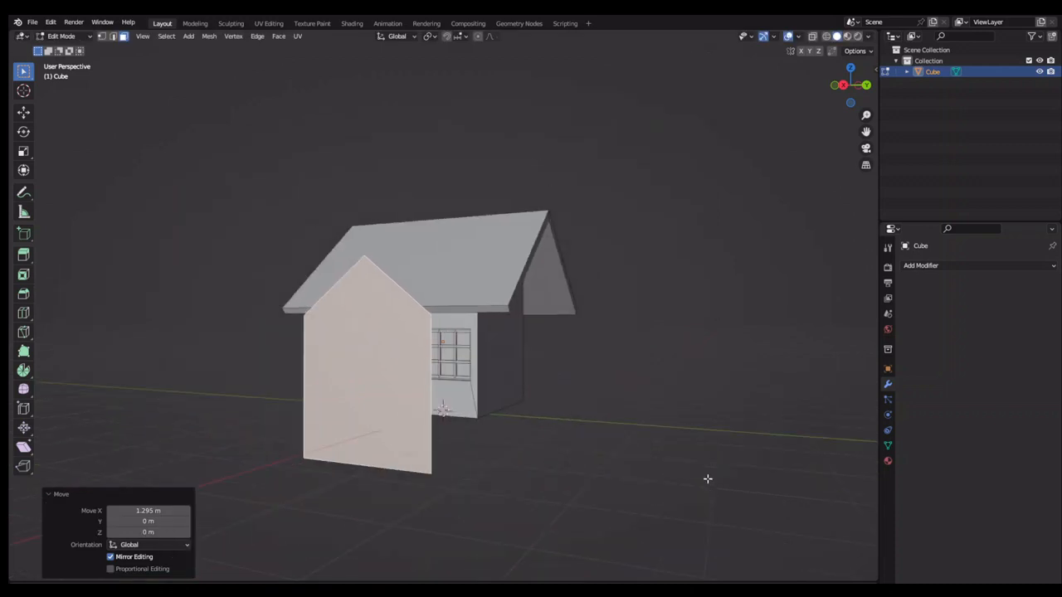
# Examine the free-standing panel against the house from the front and side in Object Mode, and return to Edit Mode
pyautogui.press('KP_1')
pyautogui.moveTo(557, 531); pyautogui.dragTo(531, 484, button='middle')
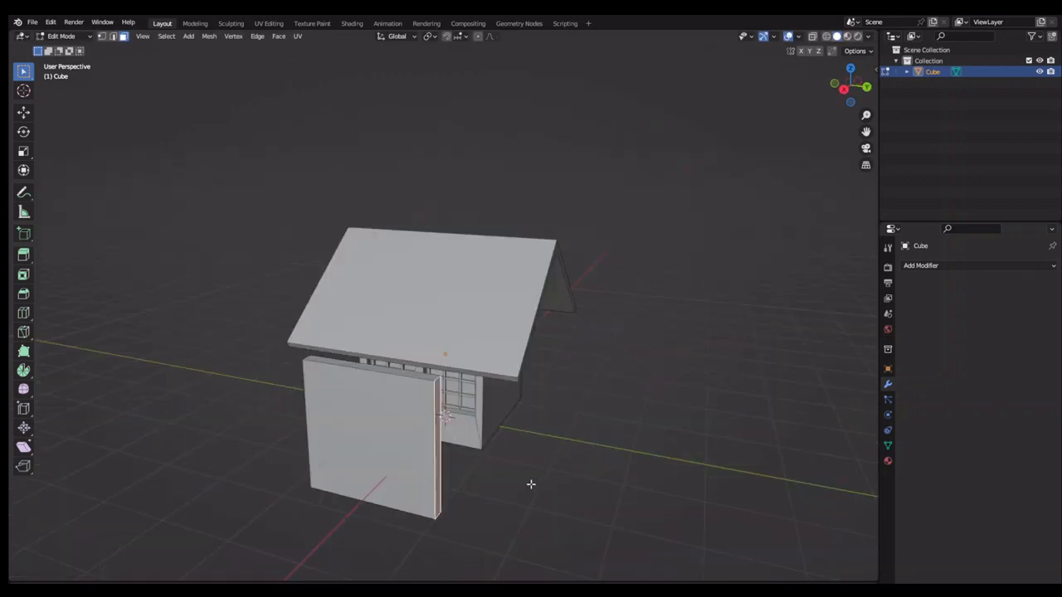
pyautogui.click(373, 451)
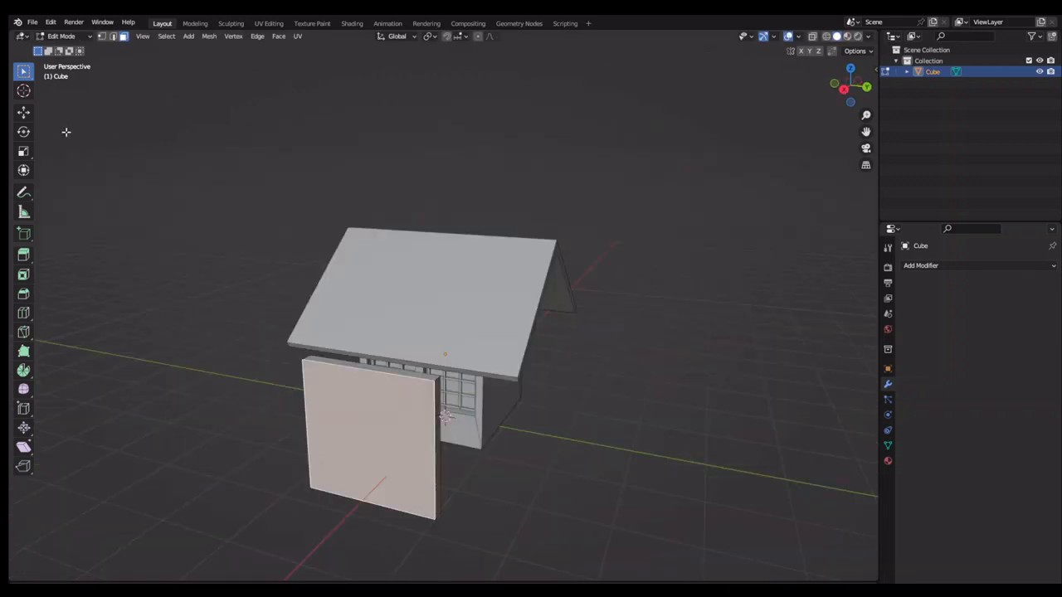
pyautogui.press('Tab')
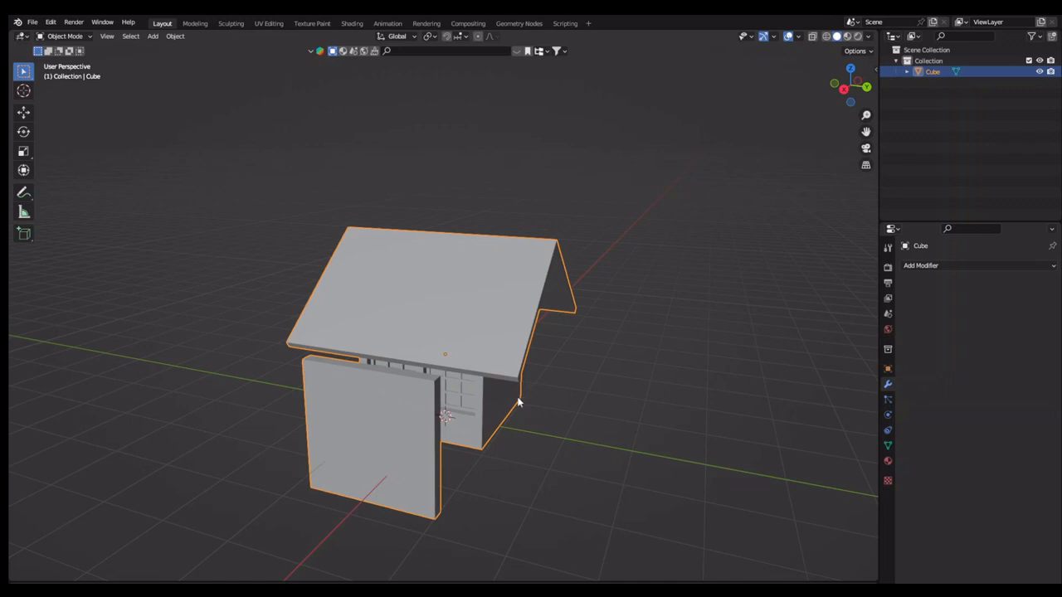
pyautogui.moveTo(512, 500); pyautogui.dragTo(669, 481, button='middle')
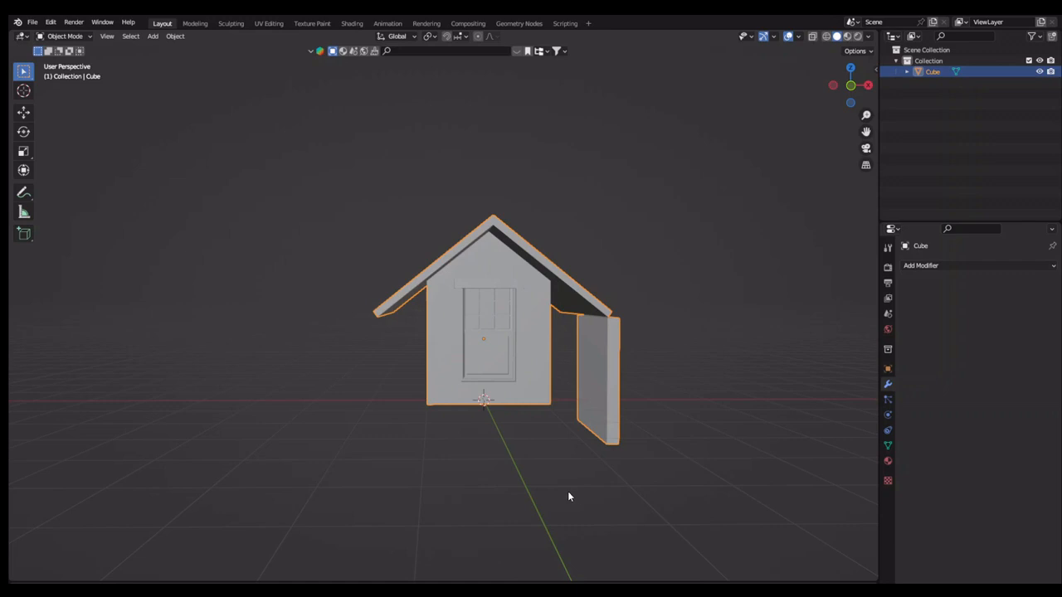
pyautogui.moveTo(570, 494); pyautogui.dragTo(375, 496, button='middle')
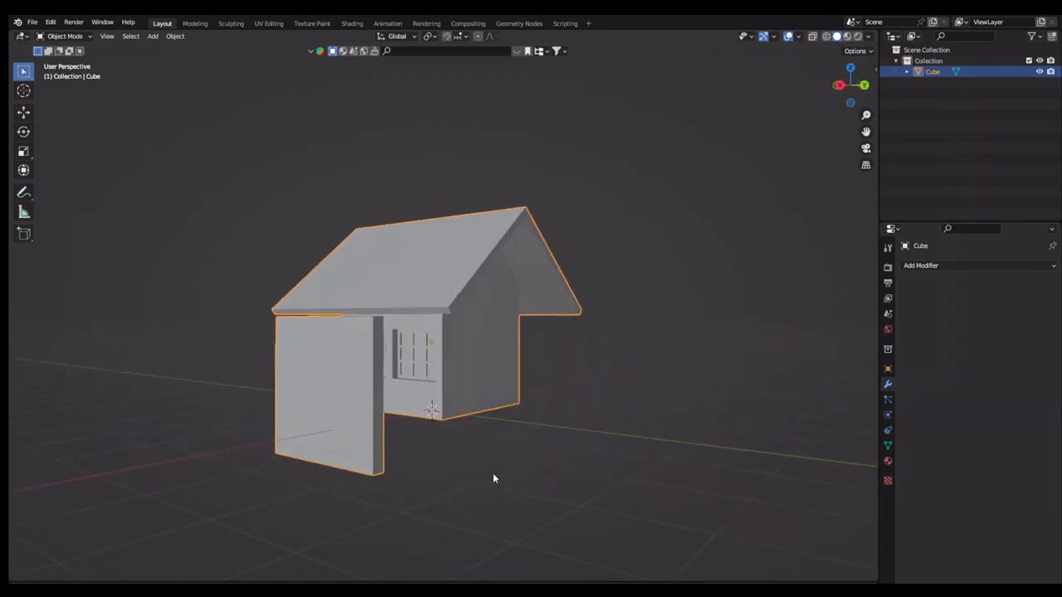
pyautogui.press('Tab')
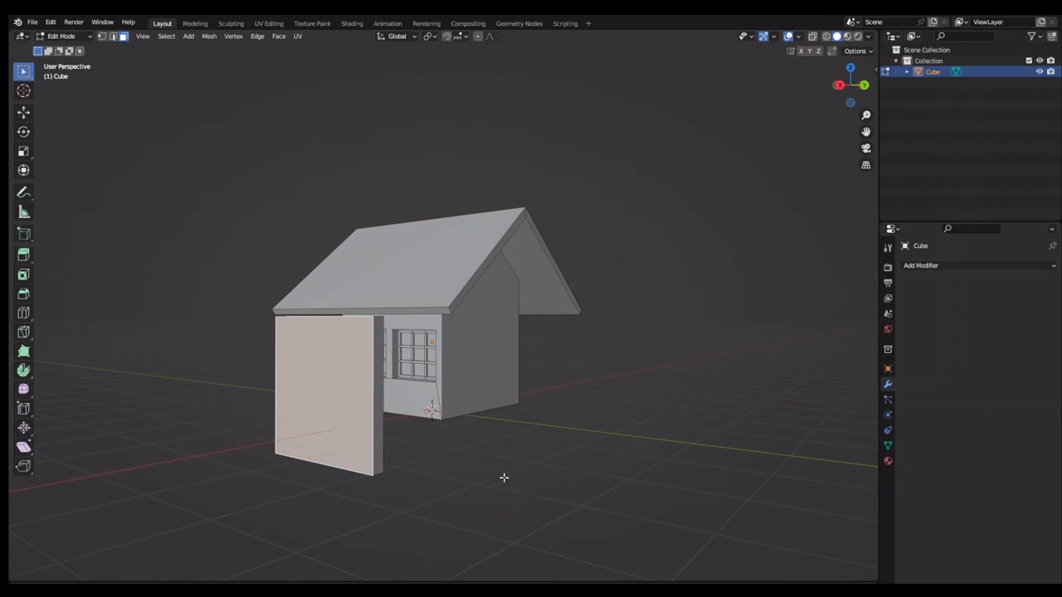
# Select all faces of the free-standing panel and separate the selection from the house into its own object
pyautogui.moveTo(476, 472); pyautogui.dragTo(571, 503, button='middle')
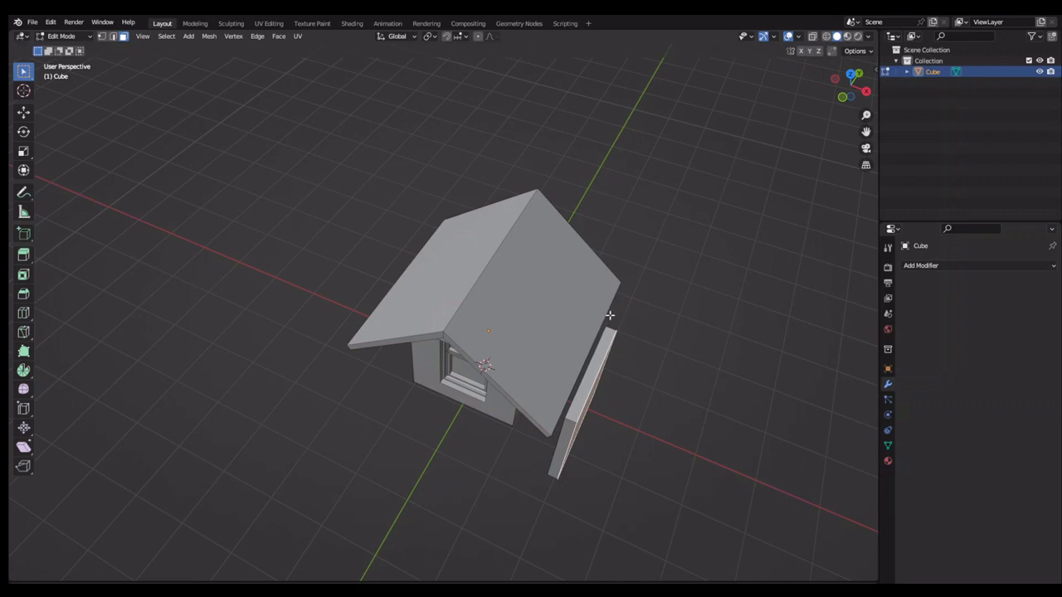
pyautogui.click(622, 384)
pyautogui.moveTo(590, 474); pyautogui.dragTo(604, 384, button='middle')
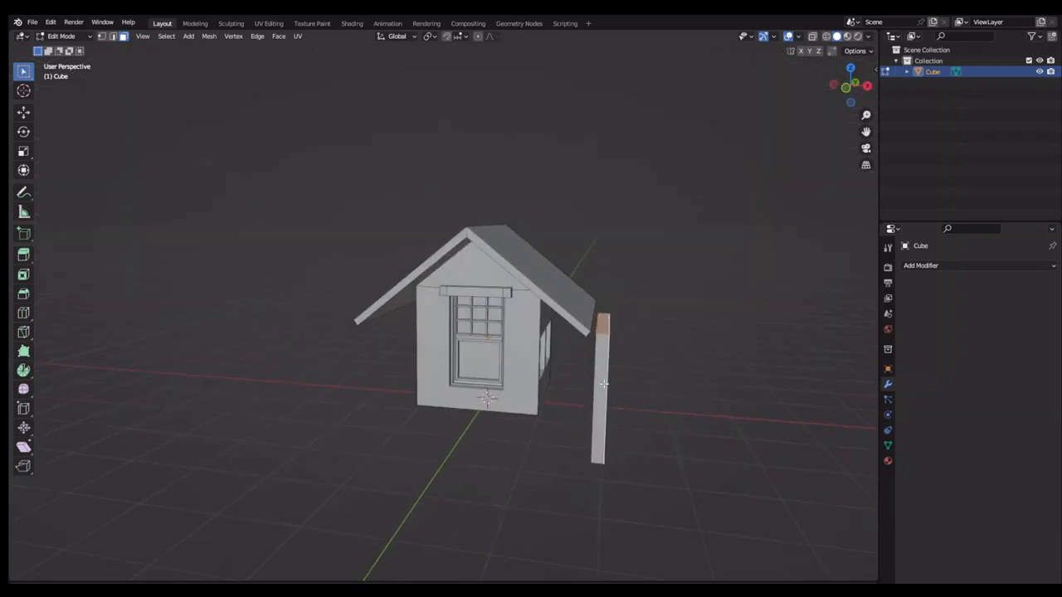
pyautogui.moveTo(635, 448); pyautogui.dragTo(607, 429, button='middle')
pyautogui.click(630, 315)
pyautogui.moveTo(528, 453); pyautogui.dragTo(560, 403, button='middle')
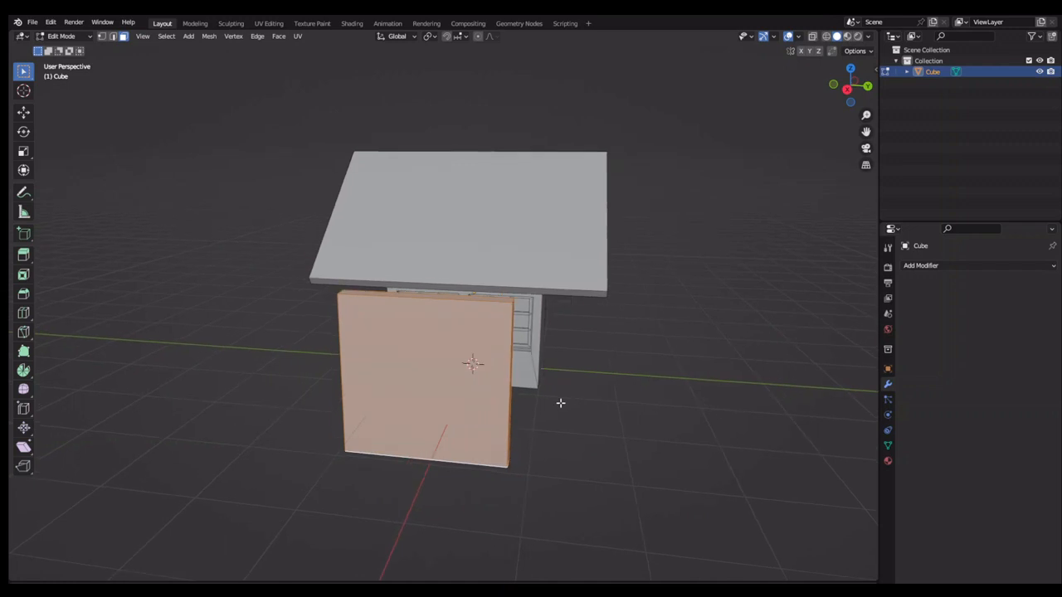
pyautogui.press('p')
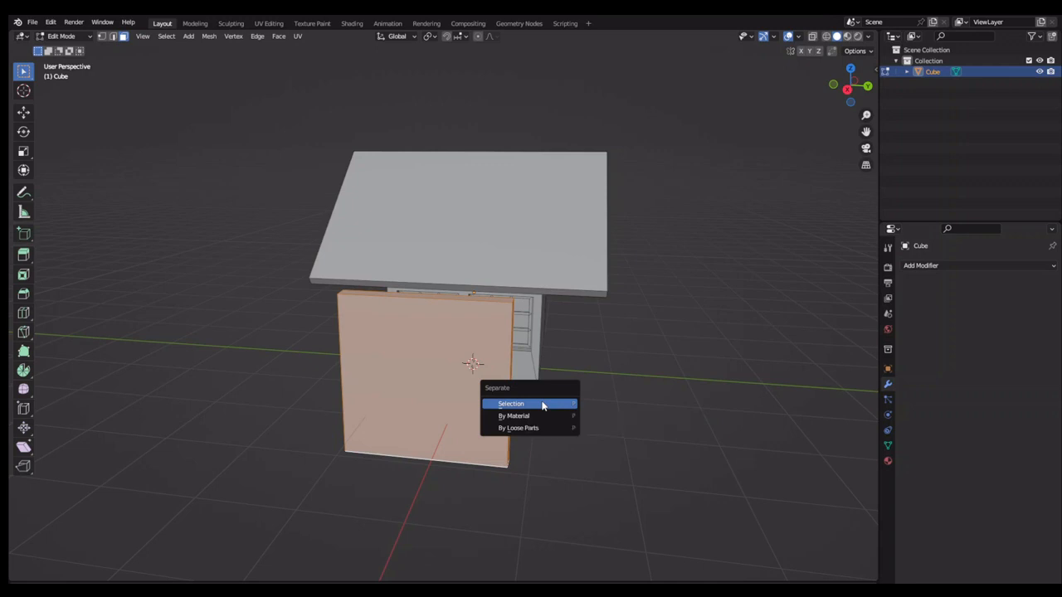
pyautogui.click(542, 404)
# Return to Object Mode and select only the separated panel
pyautogui.moveTo(574, 445)
pyautogui.mouseDown(button='middle')
pyautogui.moveTo(683, 429)
pyautogui.moveTo(512, 472)
pyautogui.moveTo(453, 472)
pyautogui.moveTo(429, 429)
pyautogui.moveTo(461, 385)
pyautogui.moveTo(575, 428)
pyautogui.moveTo(577, 444)
pyautogui.mouseUp(button='middle')
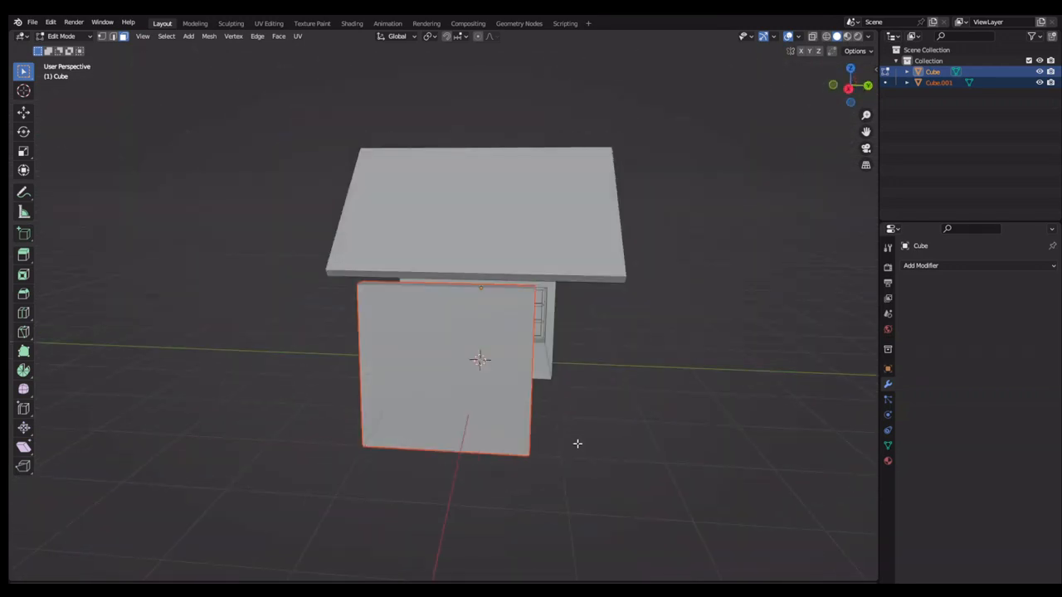
pyautogui.press('Tab')
pyautogui.click(712, 431)
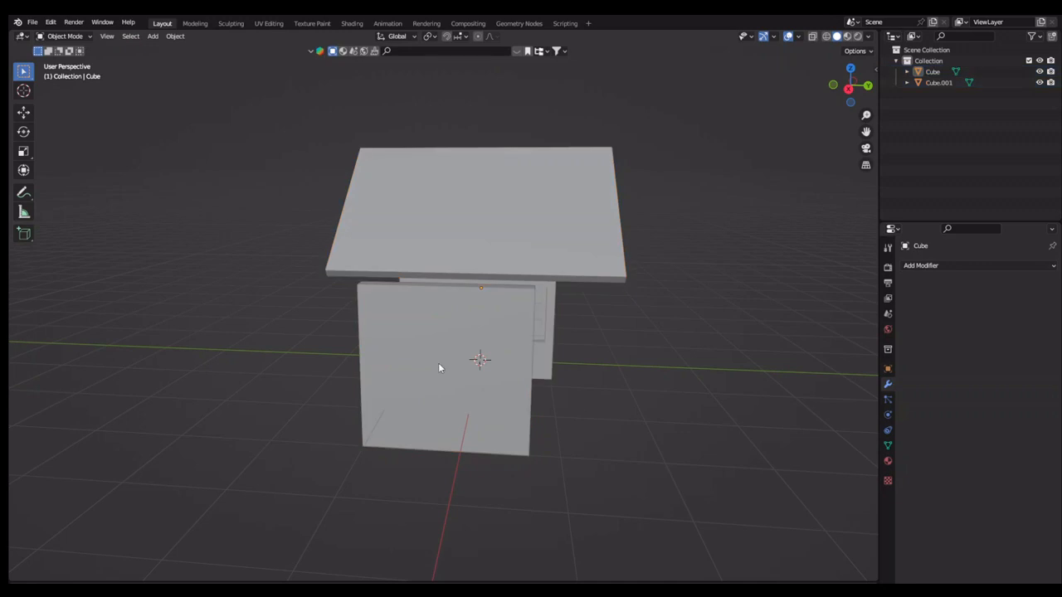
pyautogui.click(438, 363)
# Try to rotate the separated panel about its origin toward the slope of the roof
pyautogui.moveTo(438, 363); pyautogui.dragTo(714, 407, button='middle')
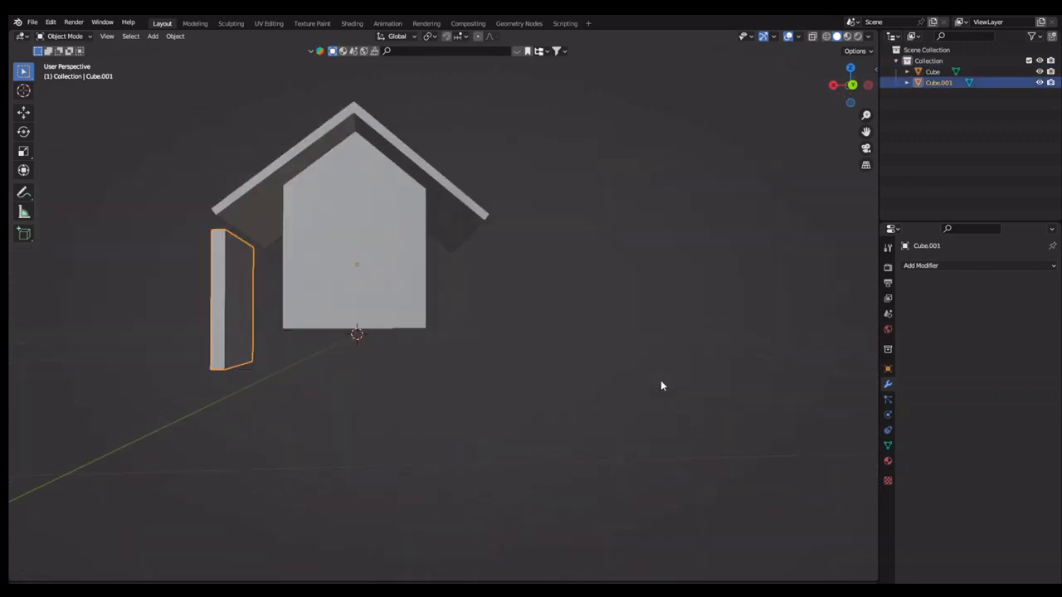
pyautogui.moveTo(661, 384); pyautogui.dragTo(769, 483, button='middle')
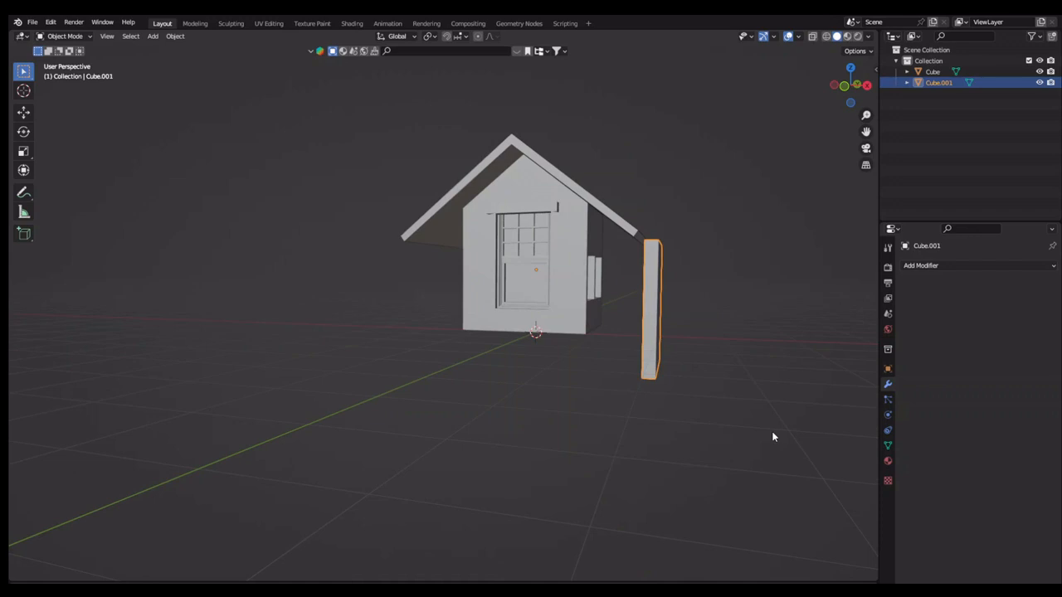
pyautogui.press('r')
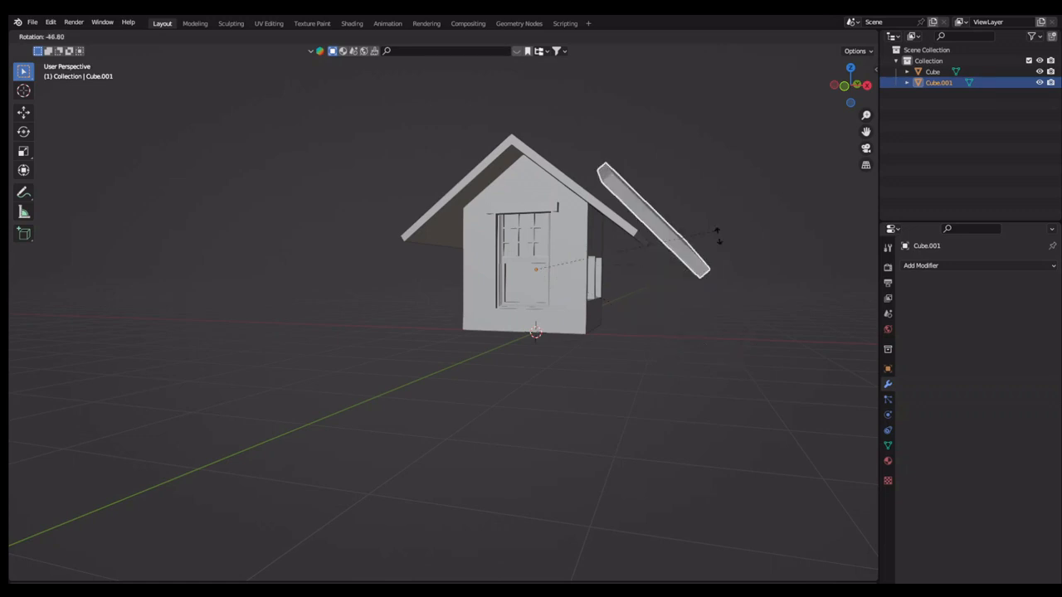
pyautogui.click(709, 353)
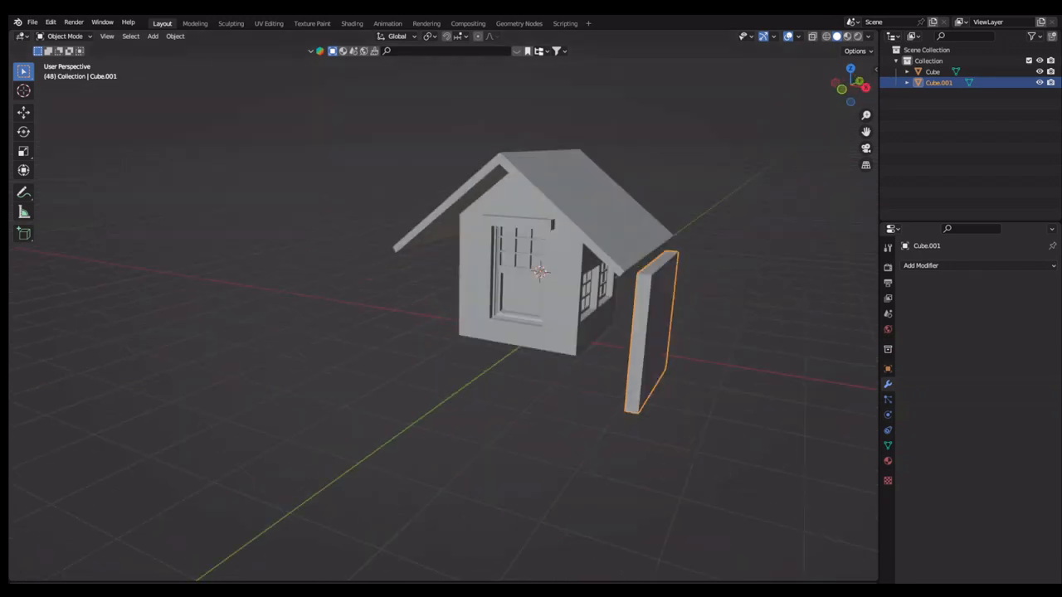
# Try a free rotation of the separated panel around its distant origin, and undo it
pyautogui.moveTo(699, 383); pyautogui.dragTo(678, 374, button='middle')
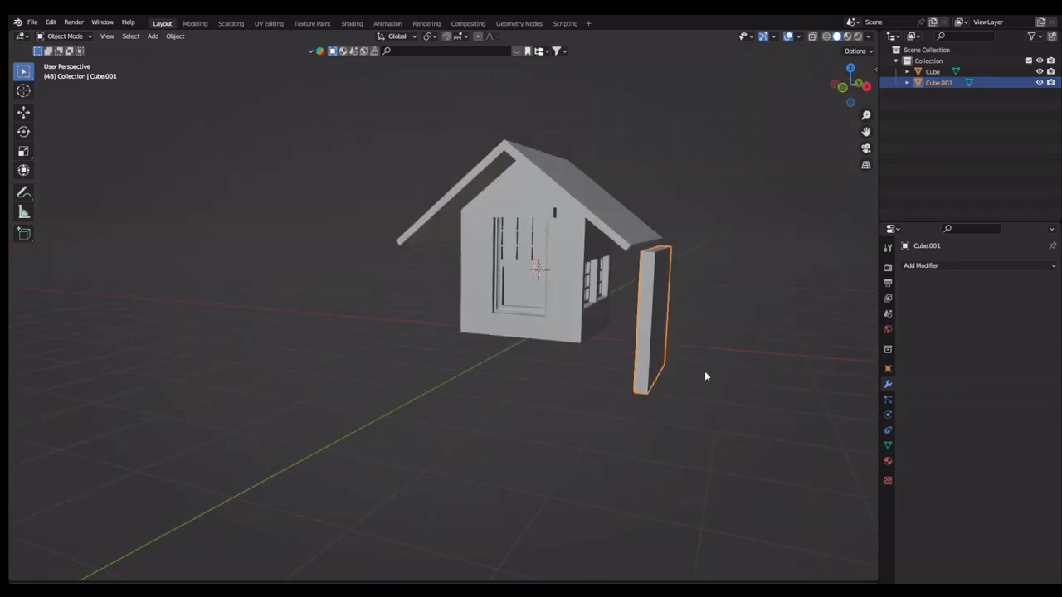
pyautogui.moveTo(837, 421); pyautogui.dragTo(827, 423, button='middle')
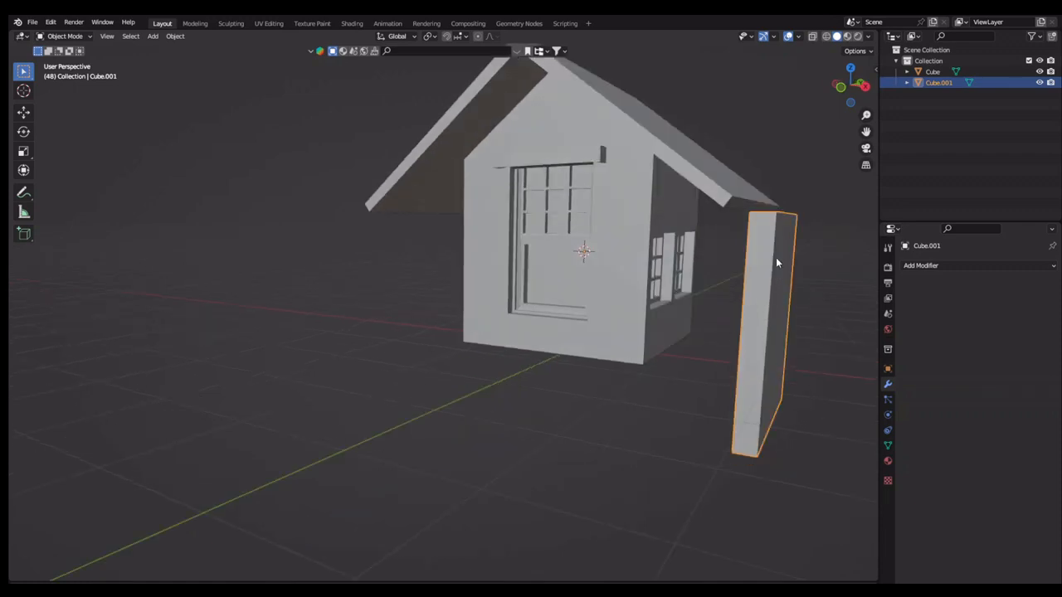
pyautogui.press('r')
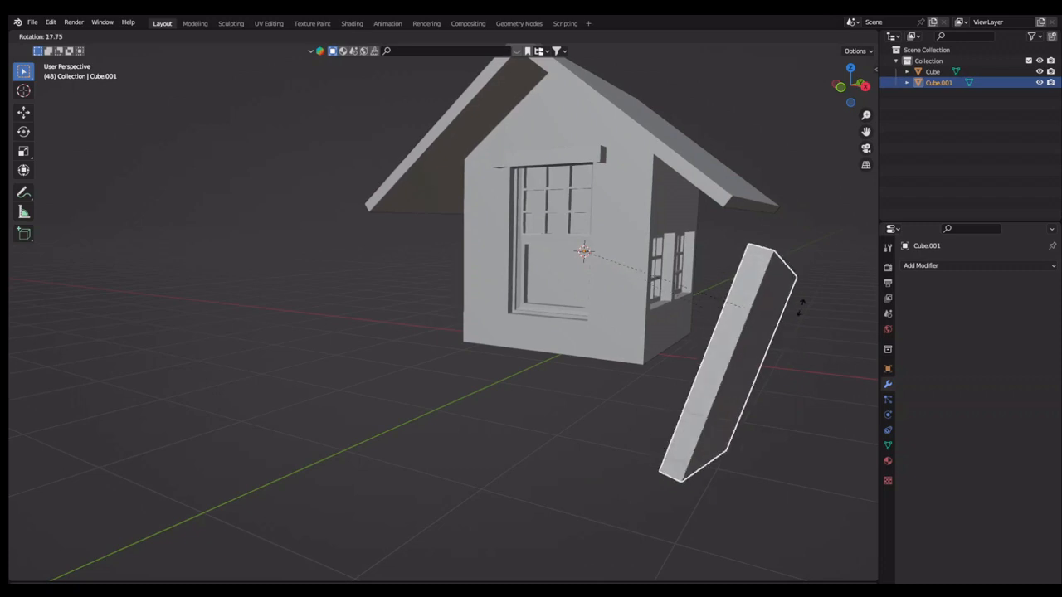
pyautogui.click(813, 264)
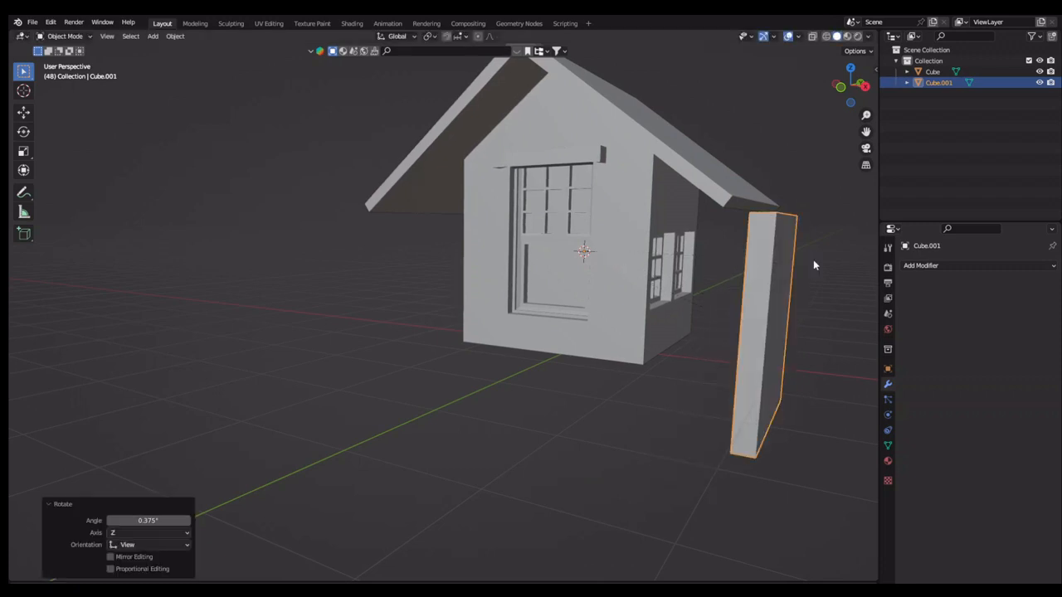
pyautogui.hotkey('ctrl', 'z')
# Set the separated panel's origin to its own geometry
pyautogui.moveTo(827, 480)
pyautogui.mouseDown(button='middle')
pyautogui.moveTo(840, 493)
pyautogui.moveTo(815, 491)
pyautogui.moveTo(832, 491)
pyautogui.mouseUp(button='middle')
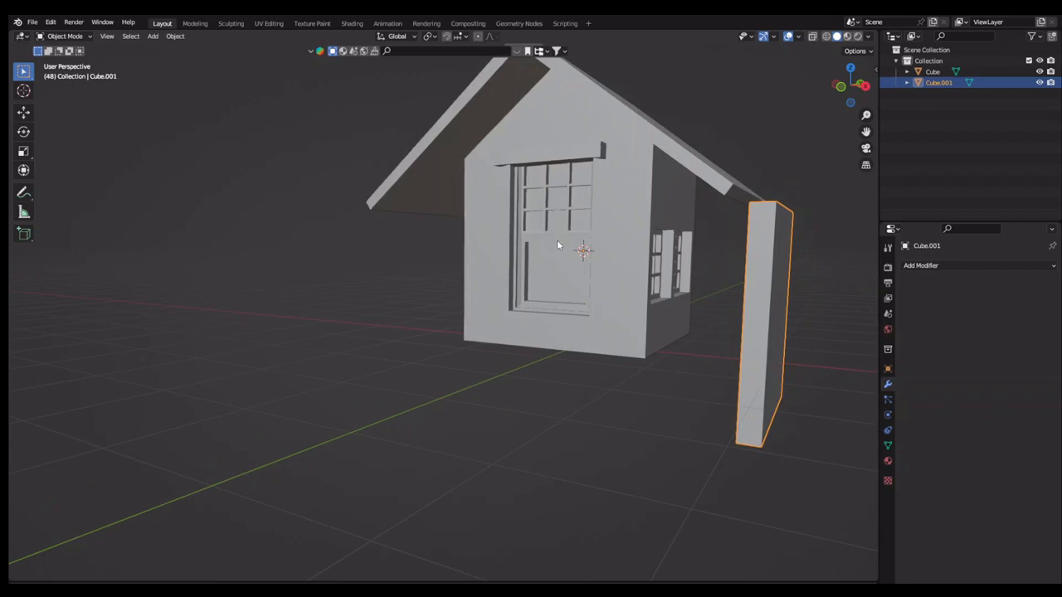
pyautogui.rightClick(772, 311)
pyautogui.moveTo(774, 313)
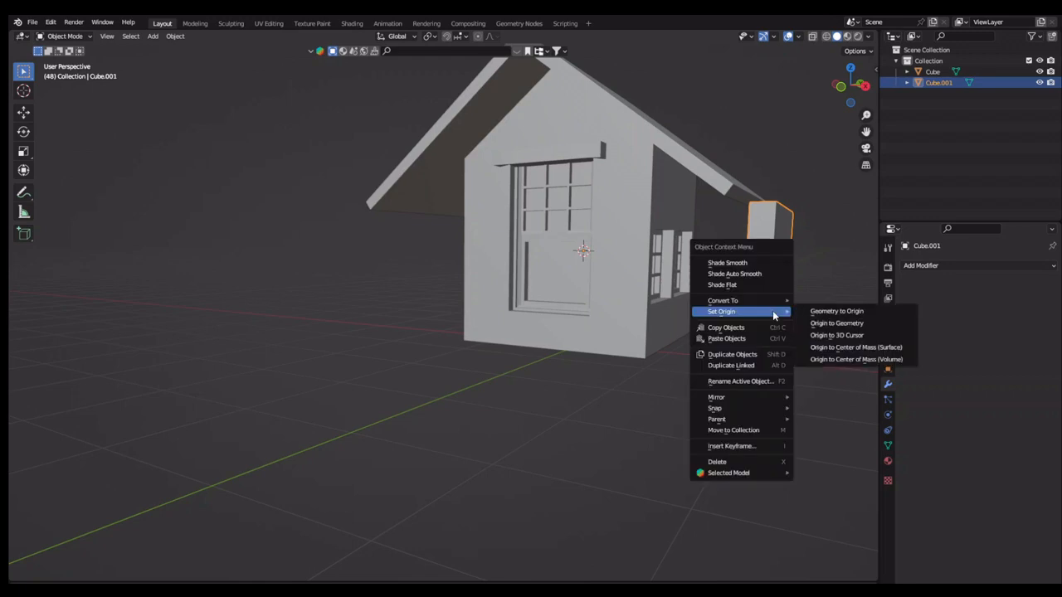
pyautogui.click(771, 219)
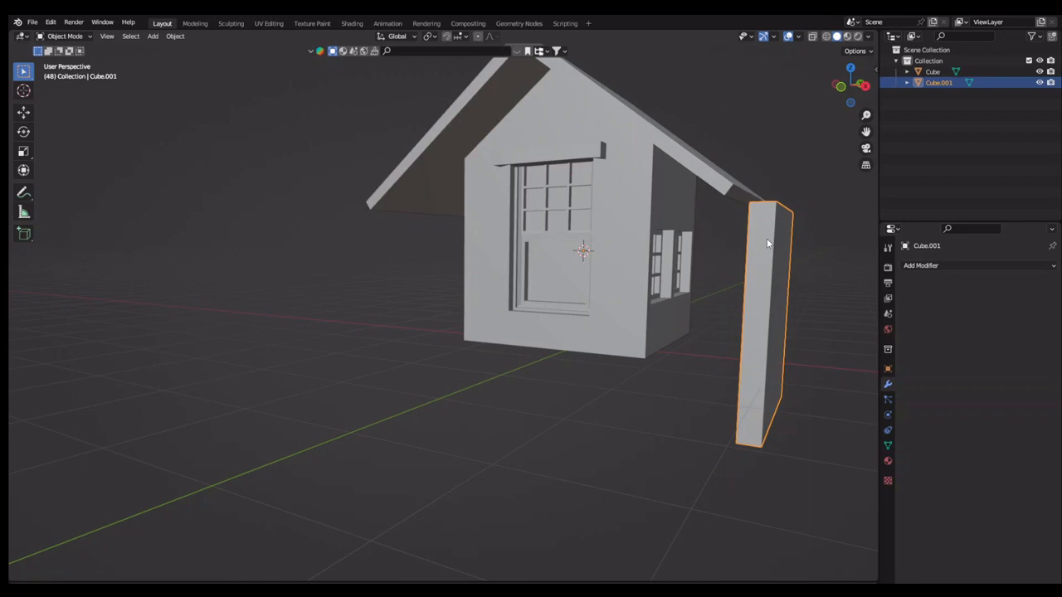
pyautogui.rightClick(759, 291)
pyautogui.moveTo(759, 290)
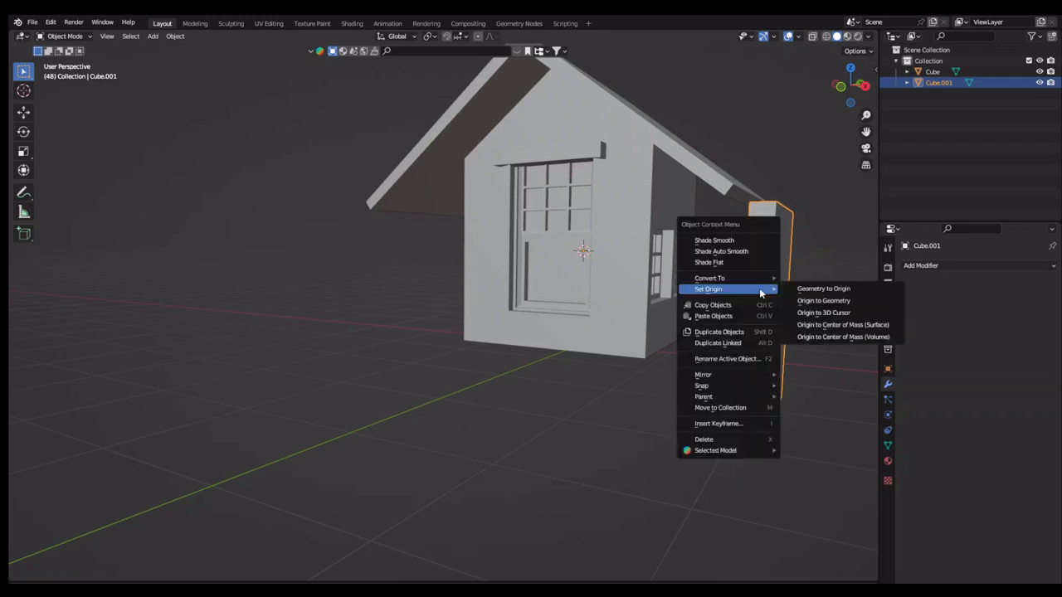
pyautogui.click(818, 301)
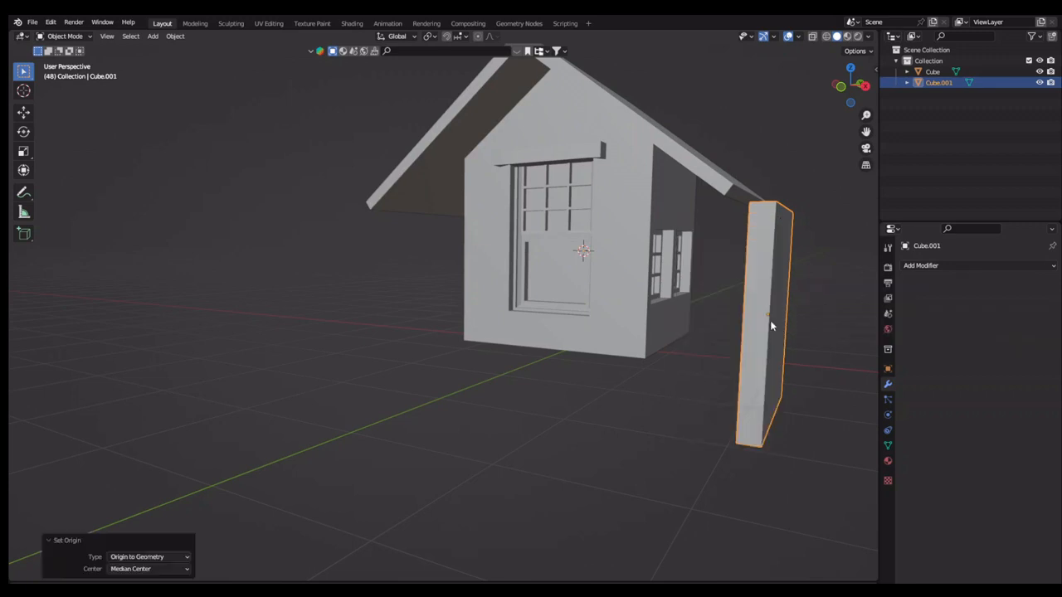
# Try a free rotation of the panel by about -36° around its centred origin, and undo it
pyautogui.scroll(2, 794, 324)
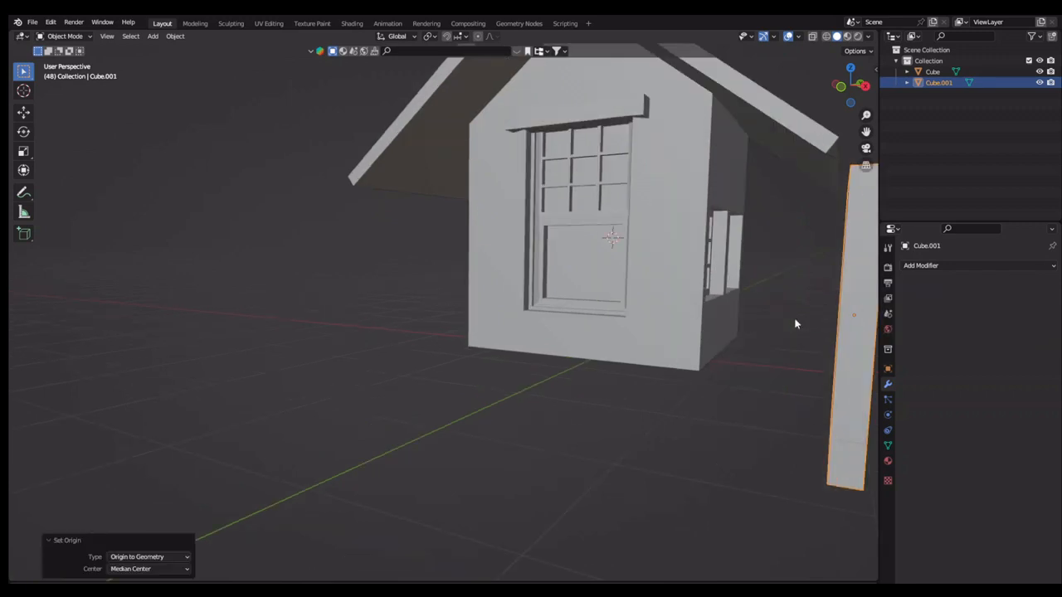
pyautogui.scroll(-3, 795, 323)
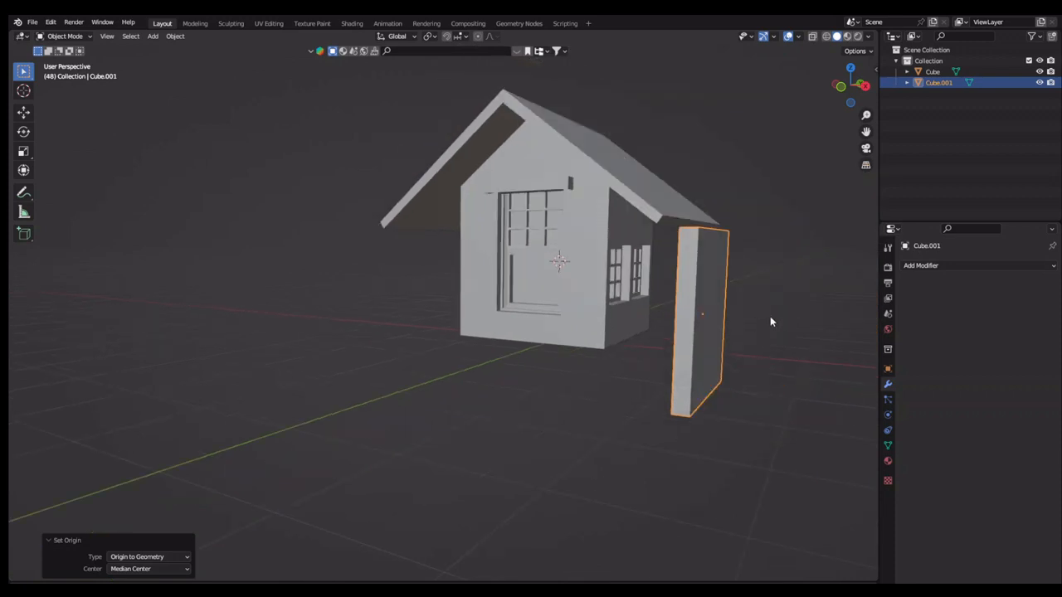
pyautogui.press('r')
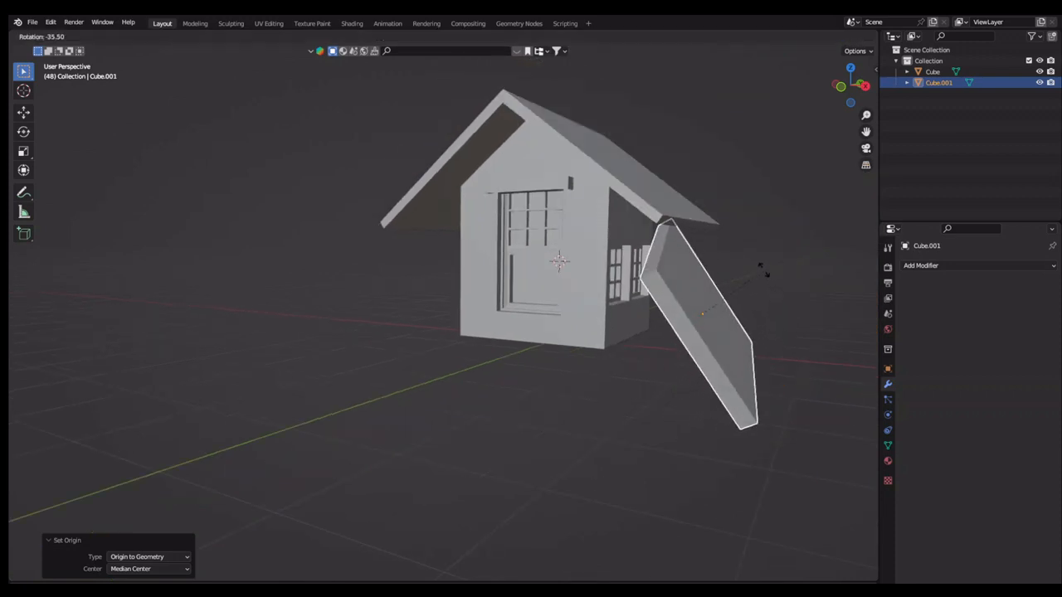
pyautogui.click(762, 271)
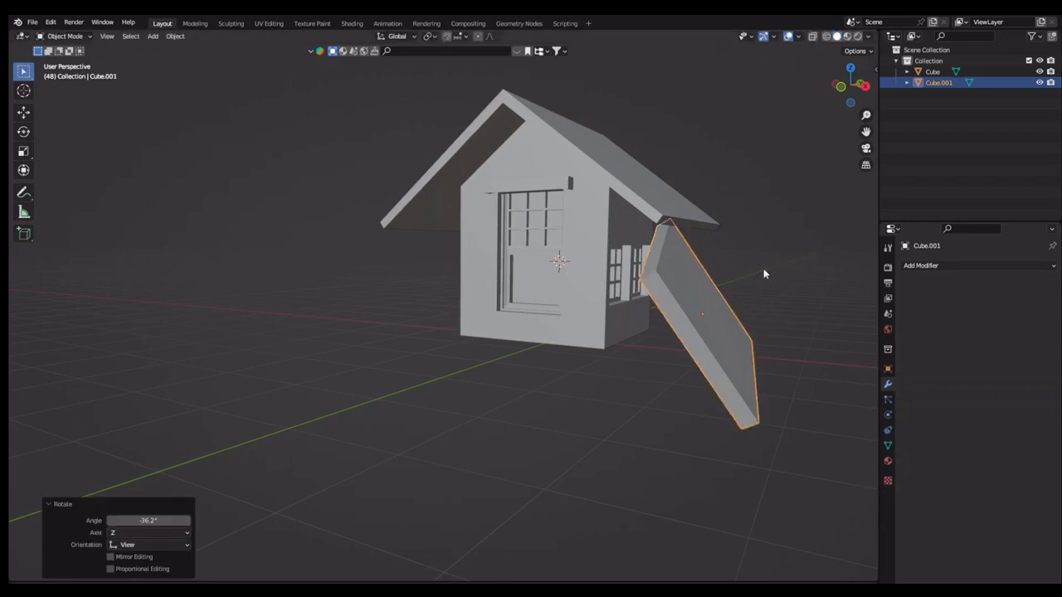
pyautogui.hotkey('ctrl', 'z')
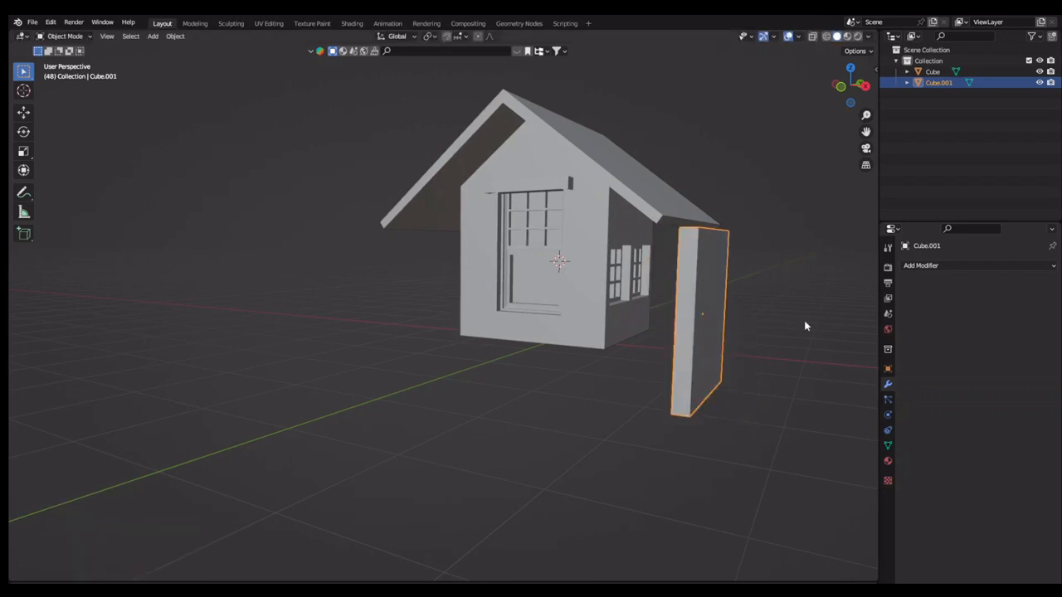
# Rotate the panel 90° about the global Y axis so it lies flat
pyautogui.moveTo(781, 434); pyautogui.dragTo(628, 448, button='middle')
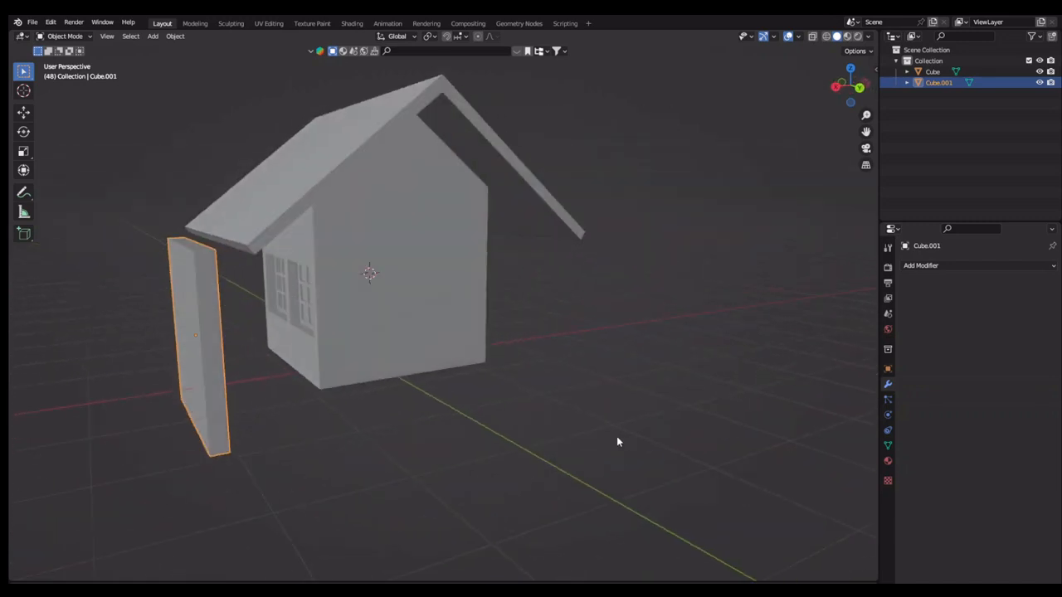
pyautogui.press('r')
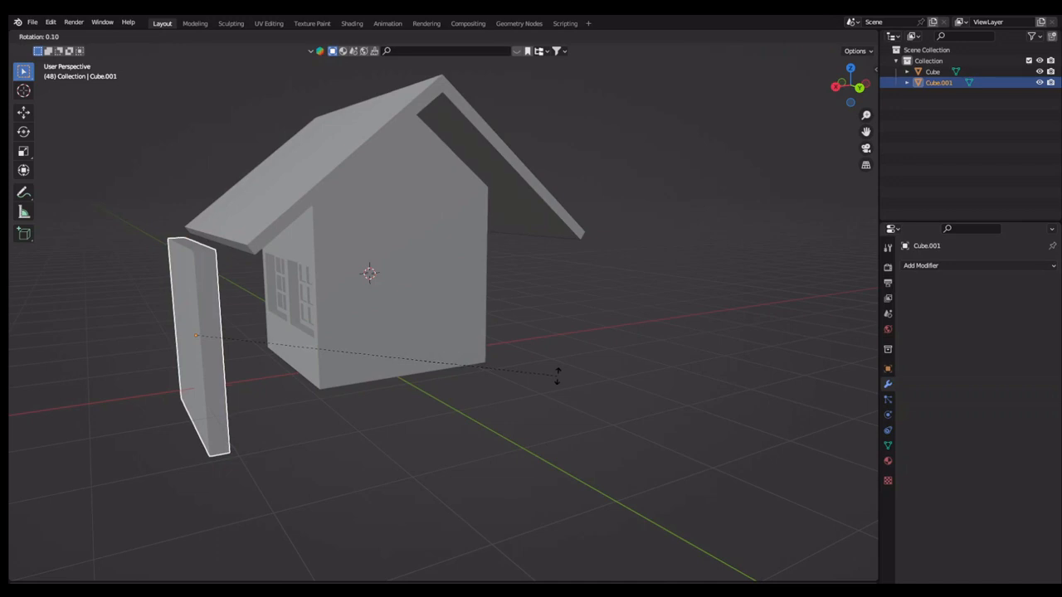
pyautogui.press('y')
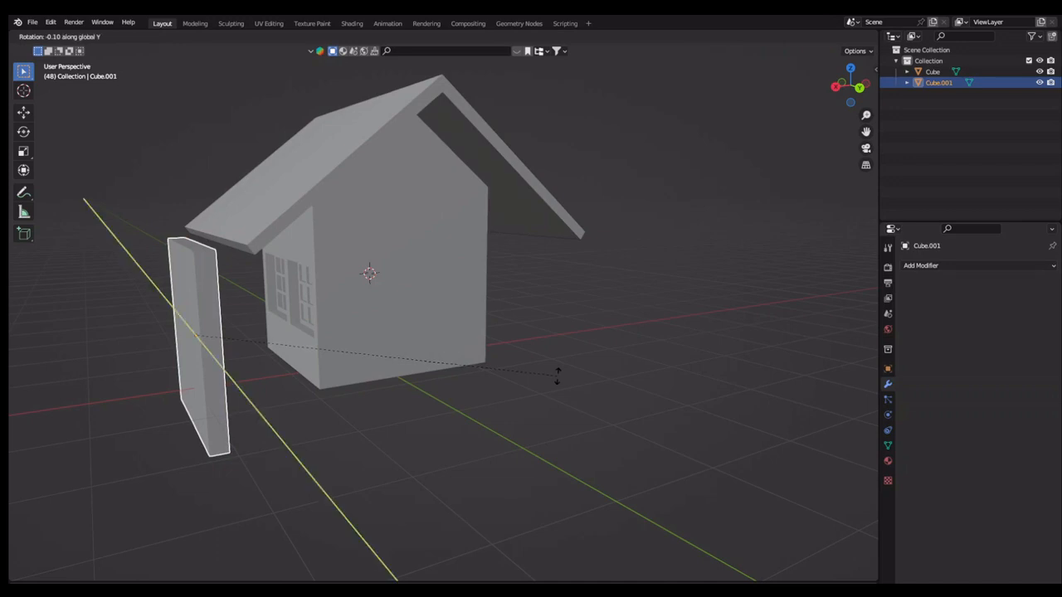
pyautogui.write('90')
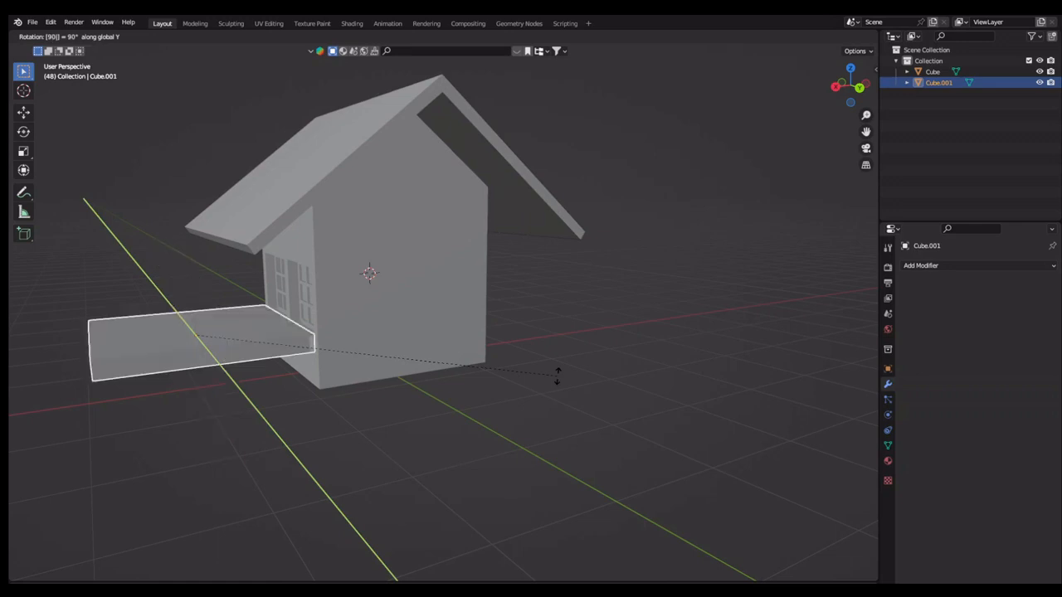
pyautogui.press('Return')
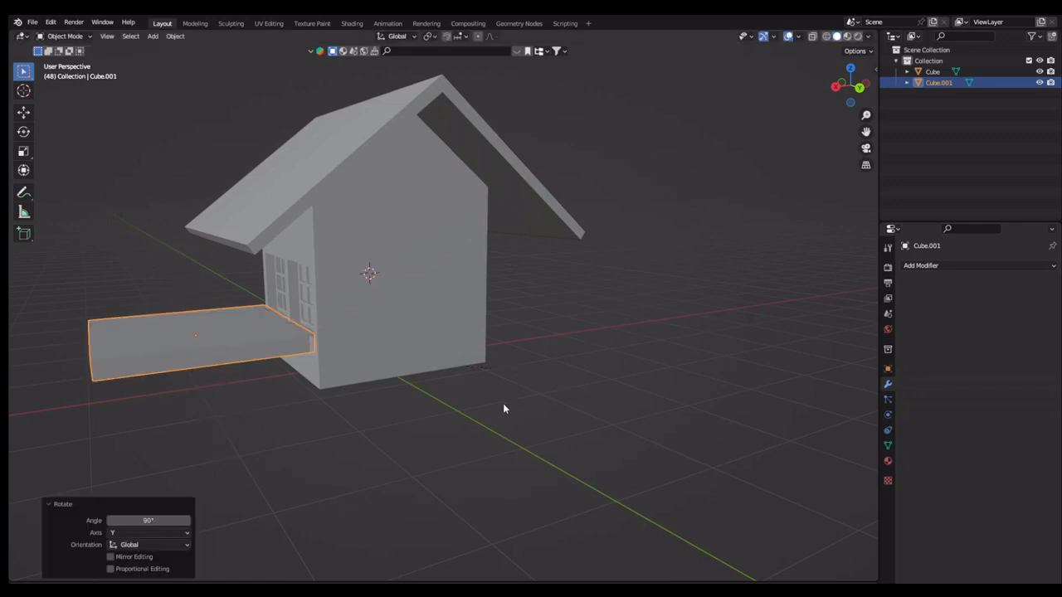
# Move the flat panel up about 0.93 m to just below the roof's eave and scale it uniformly to about 0.76
pyautogui.press('g')
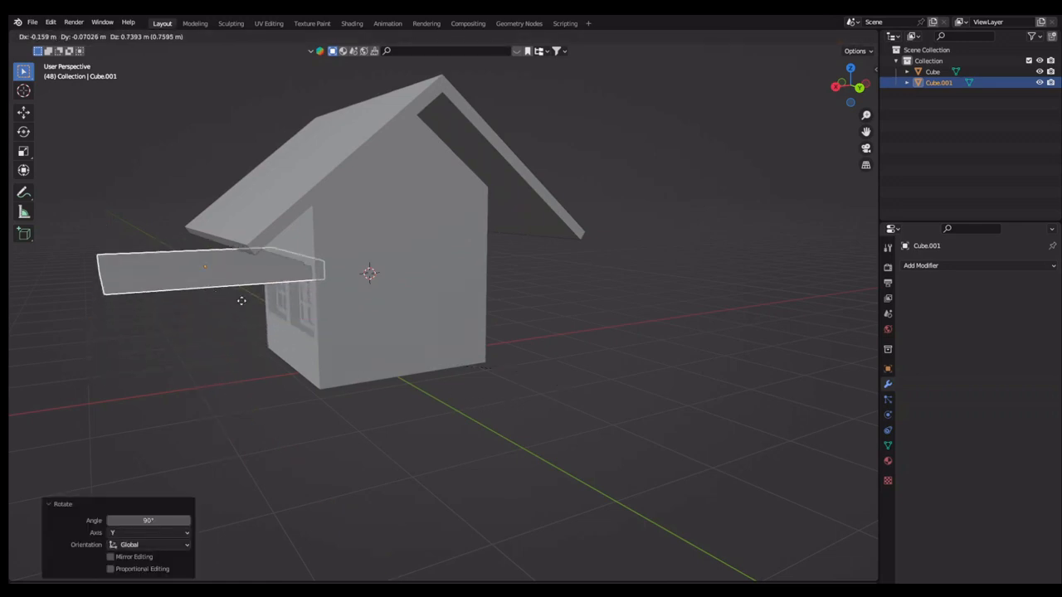
pyautogui.click(242, 274)
pyautogui.moveTo(242, 274); pyautogui.dragTo(336, 417, button='middle')
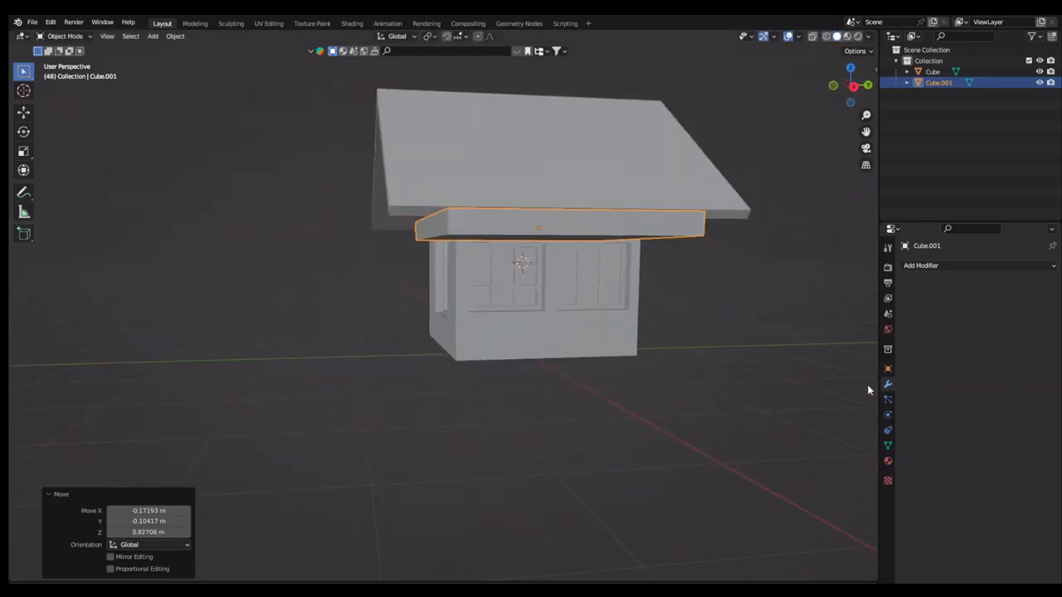
pyautogui.moveTo(739, 371); pyautogui.dragTo(839, 389, button='middle')
pyautogui.press('s')
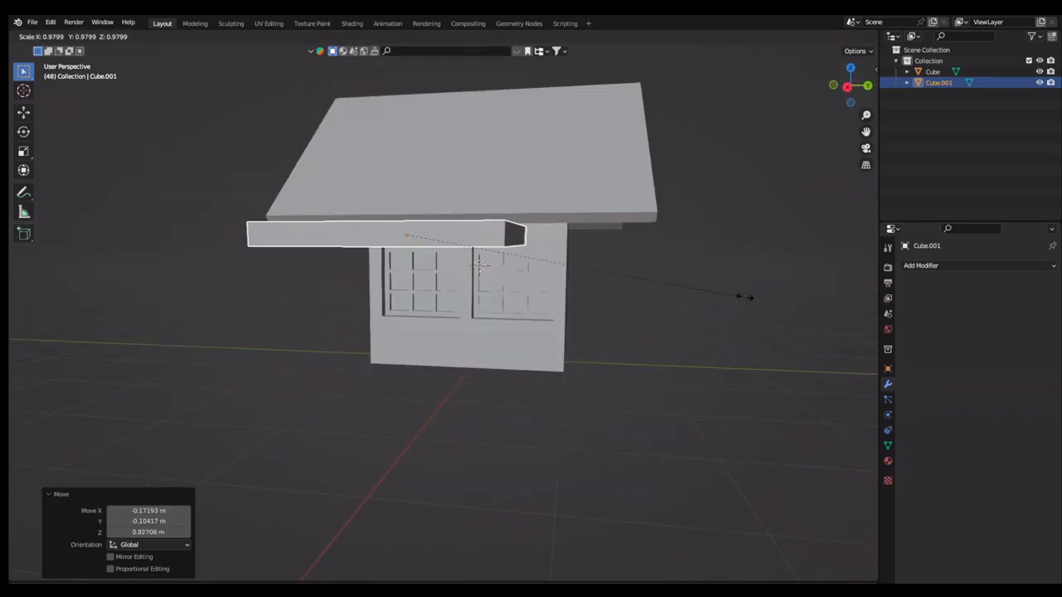
pyautogui.click(671, 278)
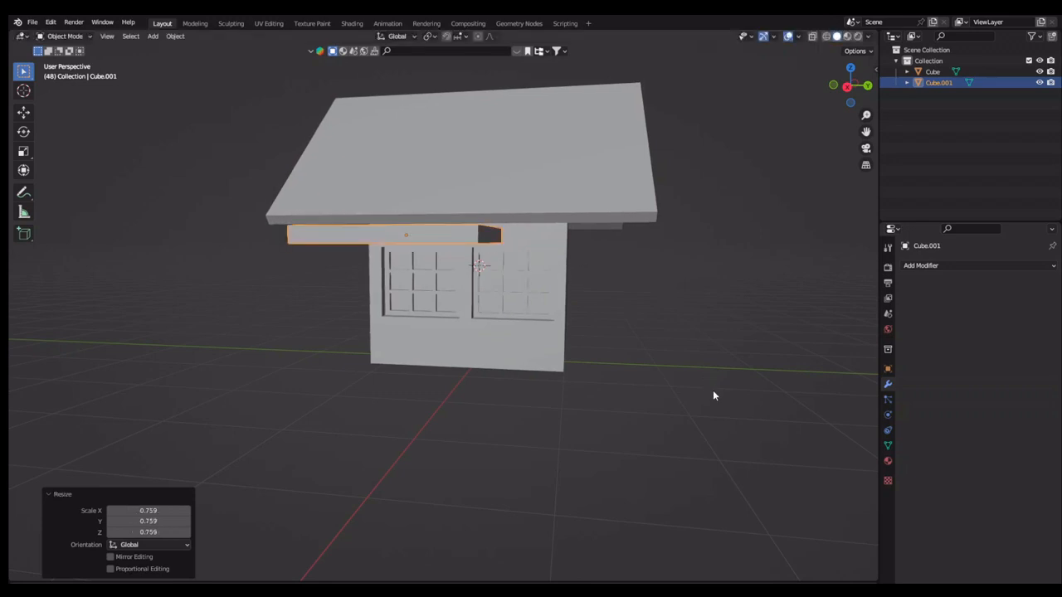
# Move the panel about 0.34 m along Y so it sits above the two side windows under the eave
pyautogui.moveTo(673, 446)
pyautogui.mouseDown(button='middle')
pyautogui.moveTo(685, 446)
pyautogui.moveTo(675, 429)
pyautogui.mouseUp(button='middle')
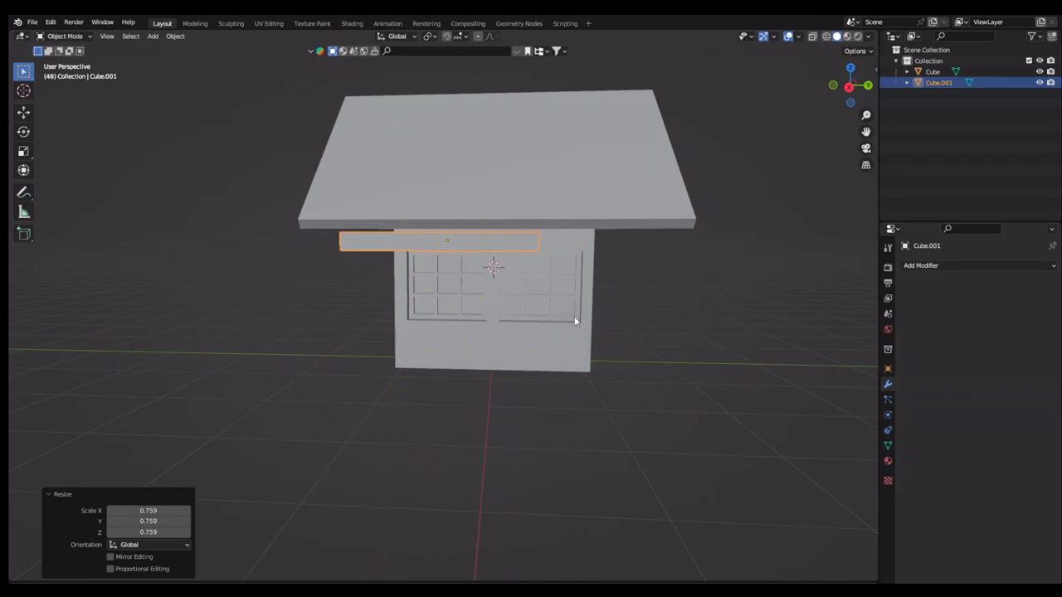
pyautogui.press('g')
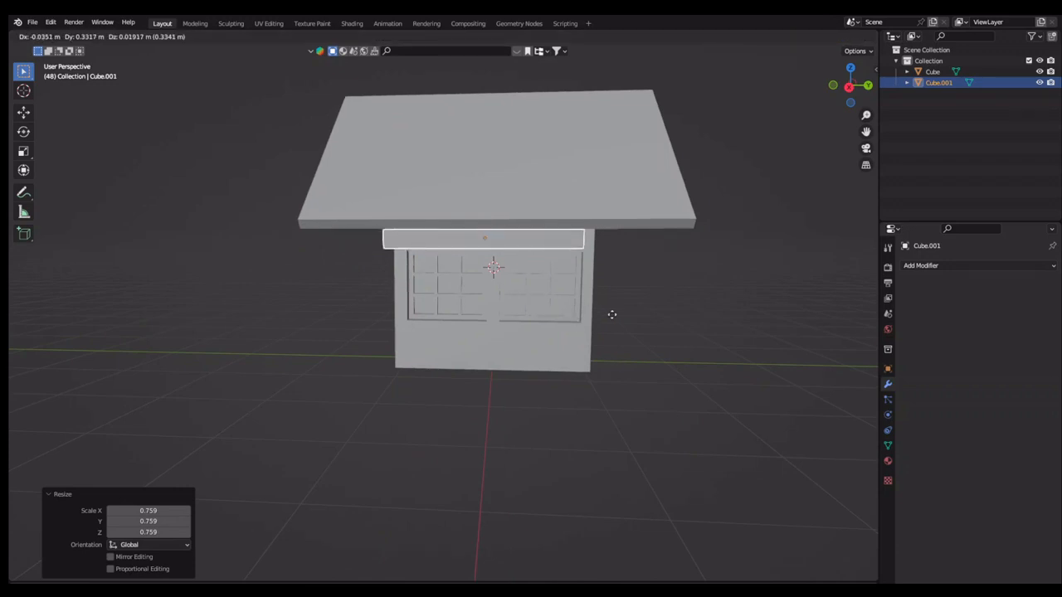
pyautogui.click(613, 316)
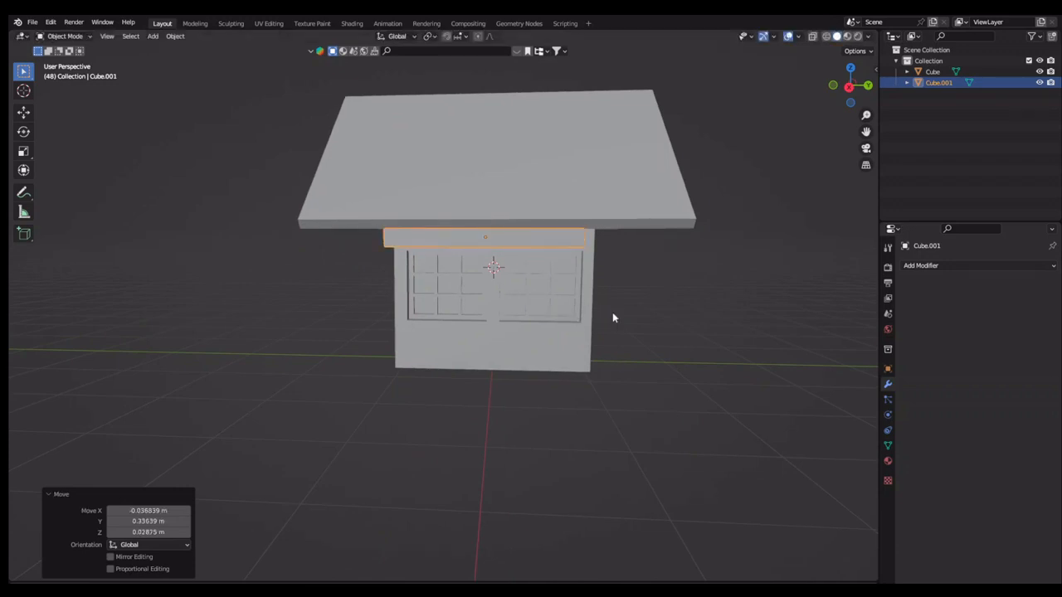